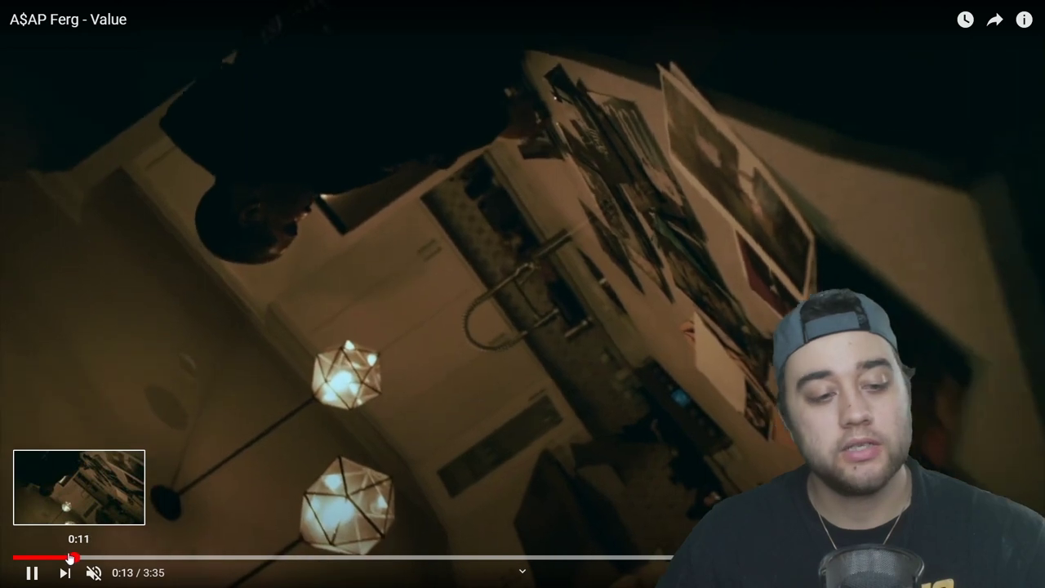
Review the opening effects of the A$AP Ferg - Value music video, pausing on the torn-paper portrait around 0:43.
{"action": "left_click", "coordinate": [66, 558]}
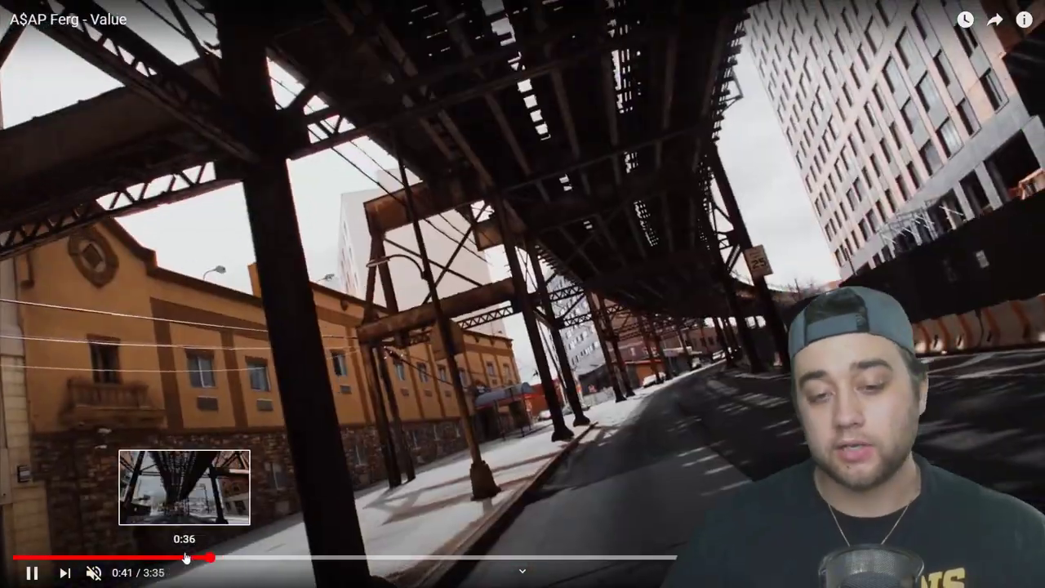
{"action": "left_click", "coordinate": [186, 558]}
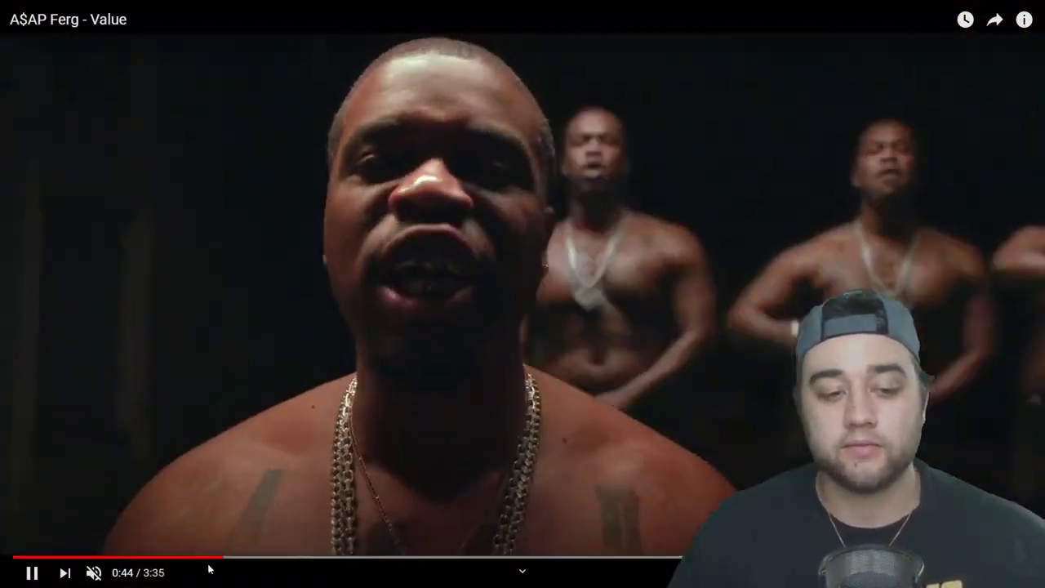
{"action": "left_click", "coordinate": [209, 559]}
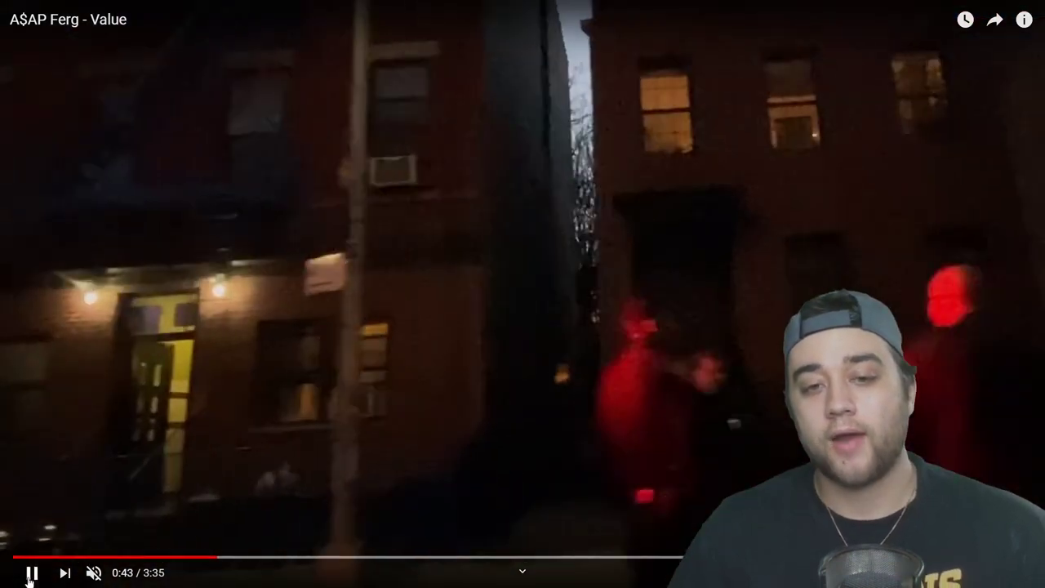
{"action": "right_click", "coordinate": [28, 577]}
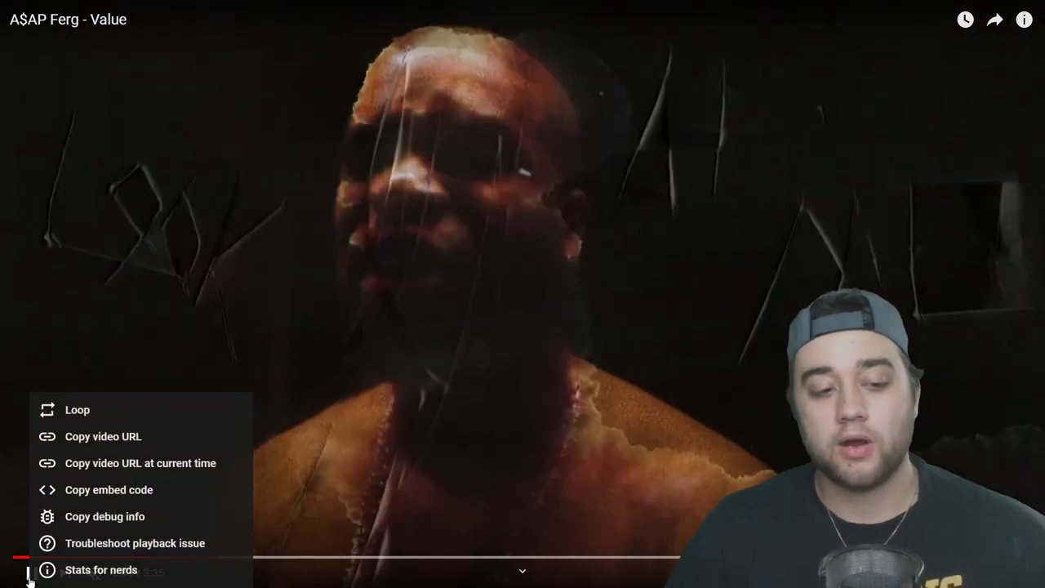
{"action": "left_click", "coordinate": [29, 576]}
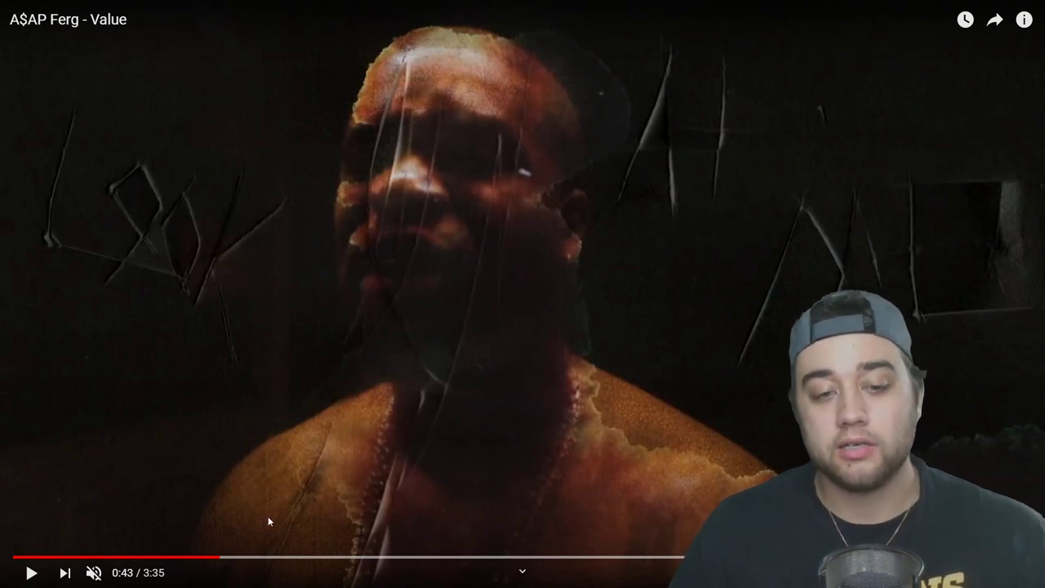
{"action": "left_click", "coordinate": [30, 576]}
{"action": "left_click", "coordinate": [30, 577]}
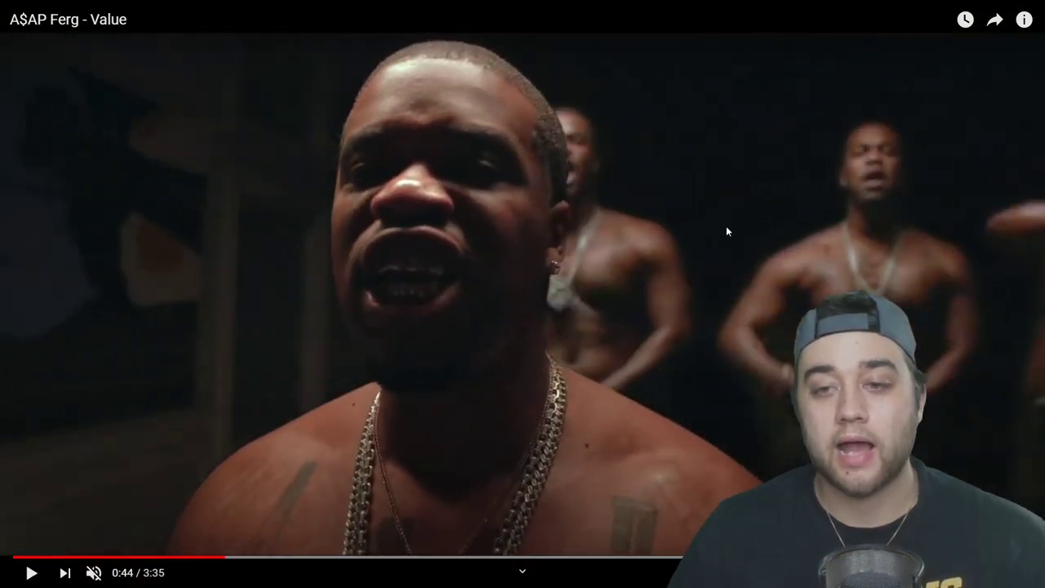
{"action": "left_click", "coordinate": [29, 575]}
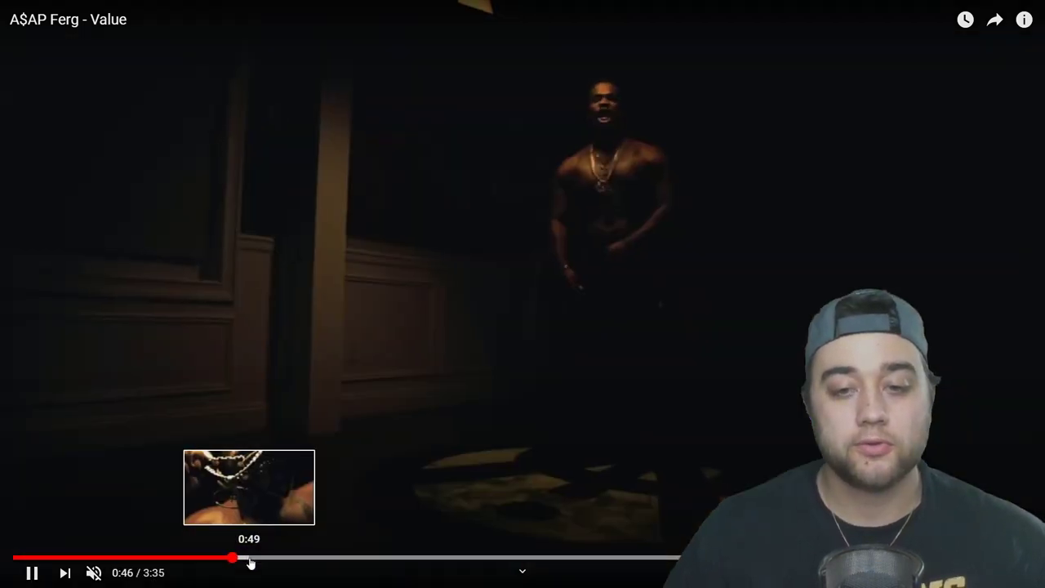
Examine the music video's shots between about 0:49 and 1:16, pausing on the gold teeth and the close-up mouth scenes.
{"action": "left_click", "coordinate": [250, 561]}
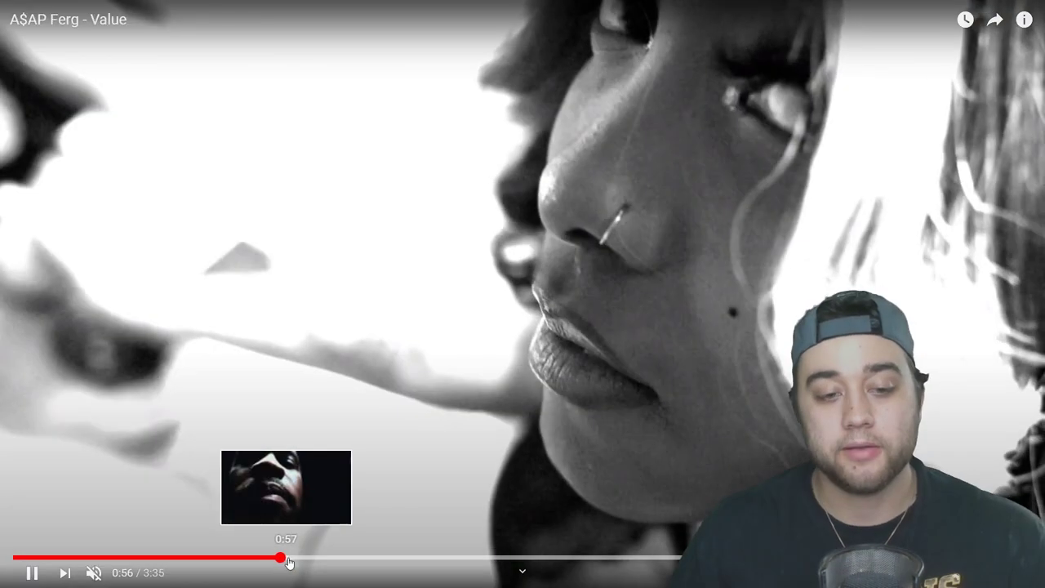
{"action": "left_click", "coordinate": [315, 560]}
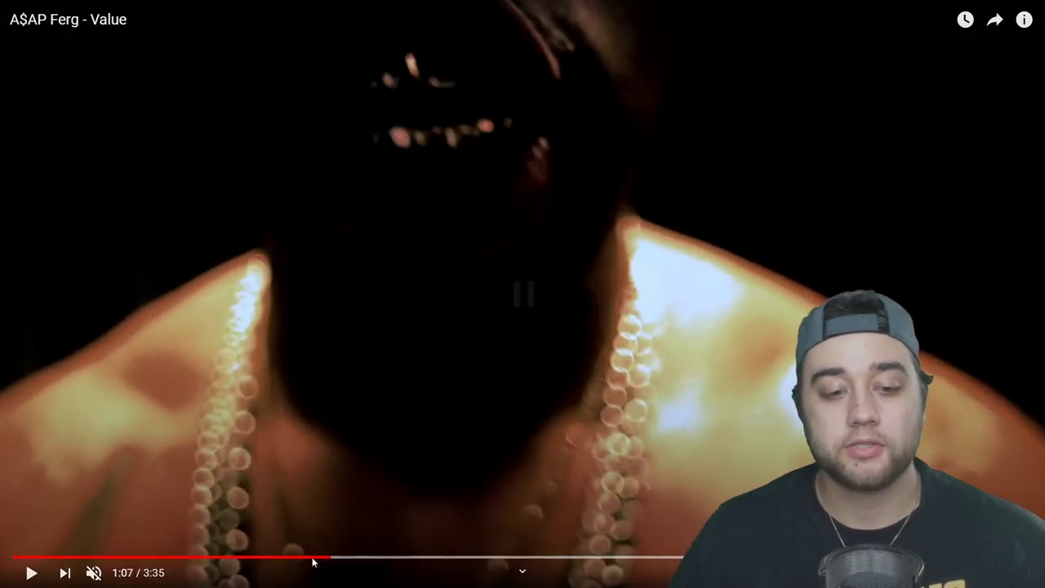
{"action": "left_click_drag", "start_coordinate": [312, 561], "coordinate": [318, 564]}
{"action": "left_click", "coordinate": [29, 574]}
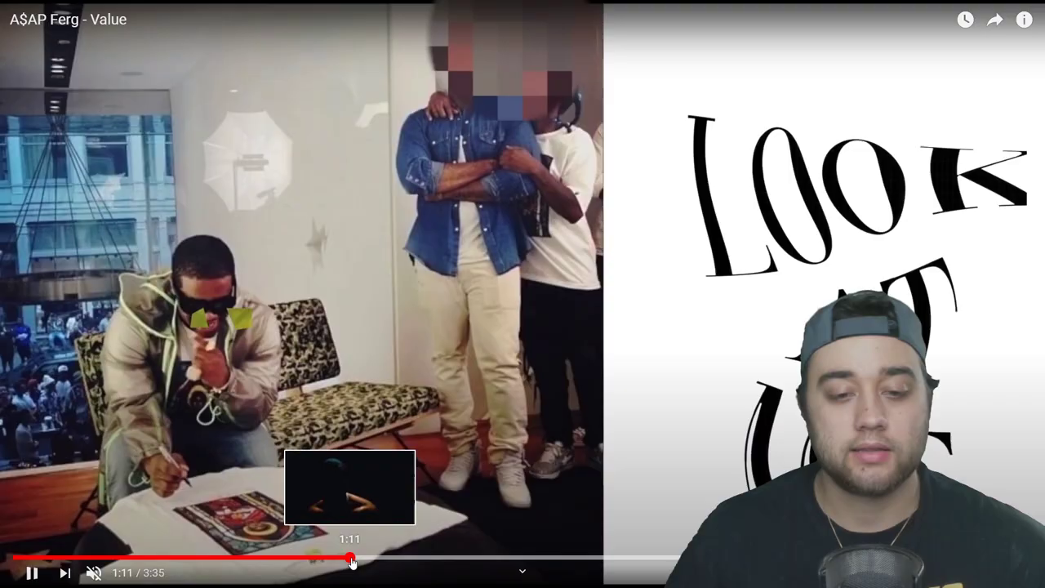
{"action": "left_click", "coordinate": [369, 562]}
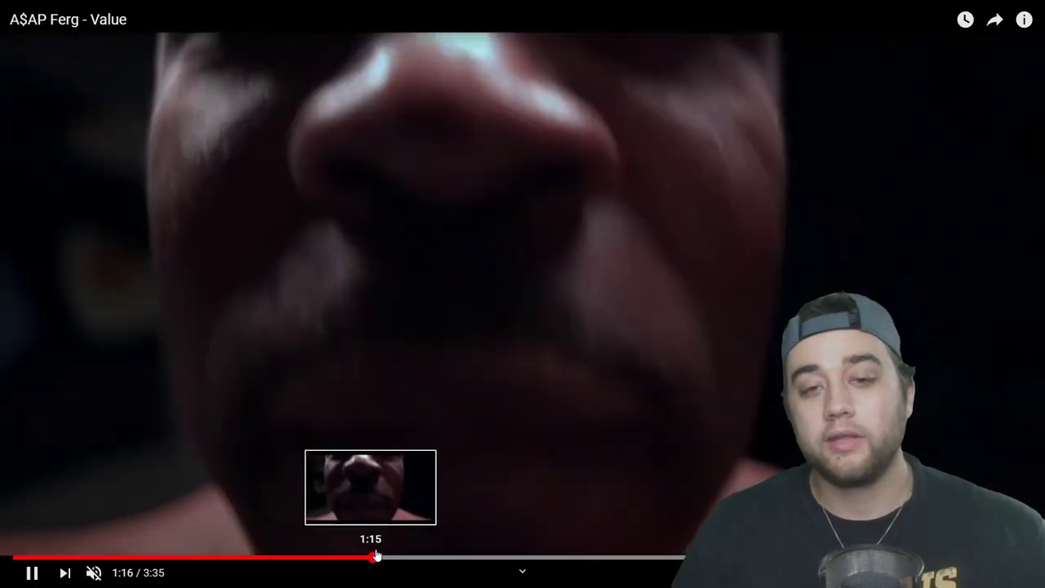
{"action": "left_click", "coordinate": [428, 435]}
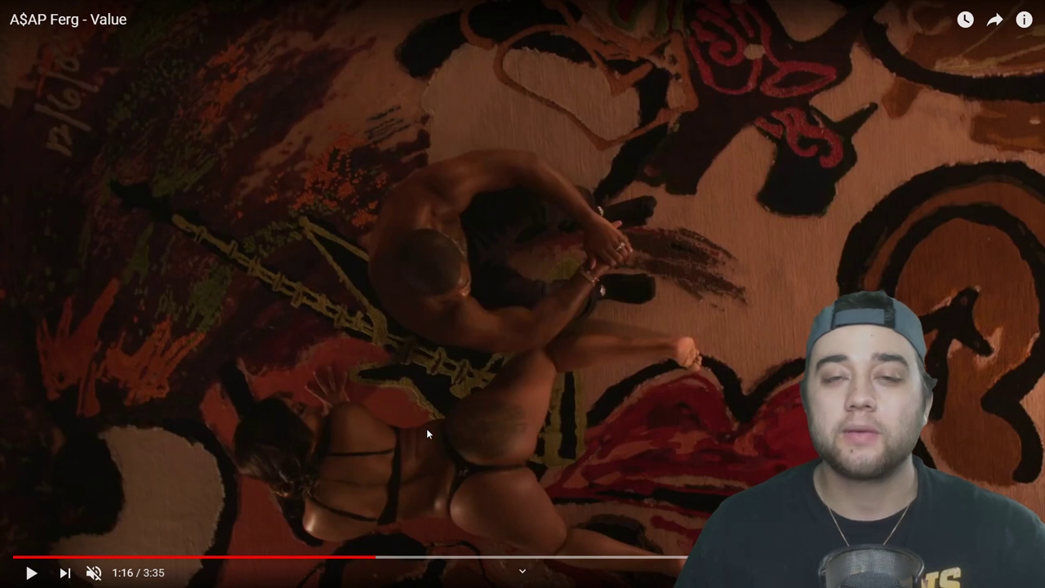
{"action": "left_click", "coordinate": [369, 561]}
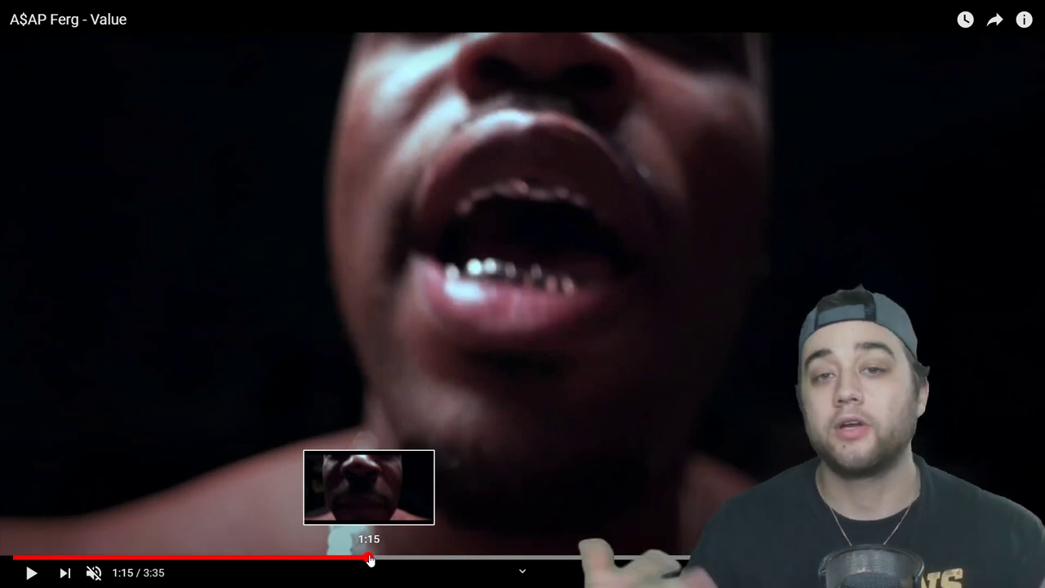
{"action": "left_click", "coordinate": [402, 532]}
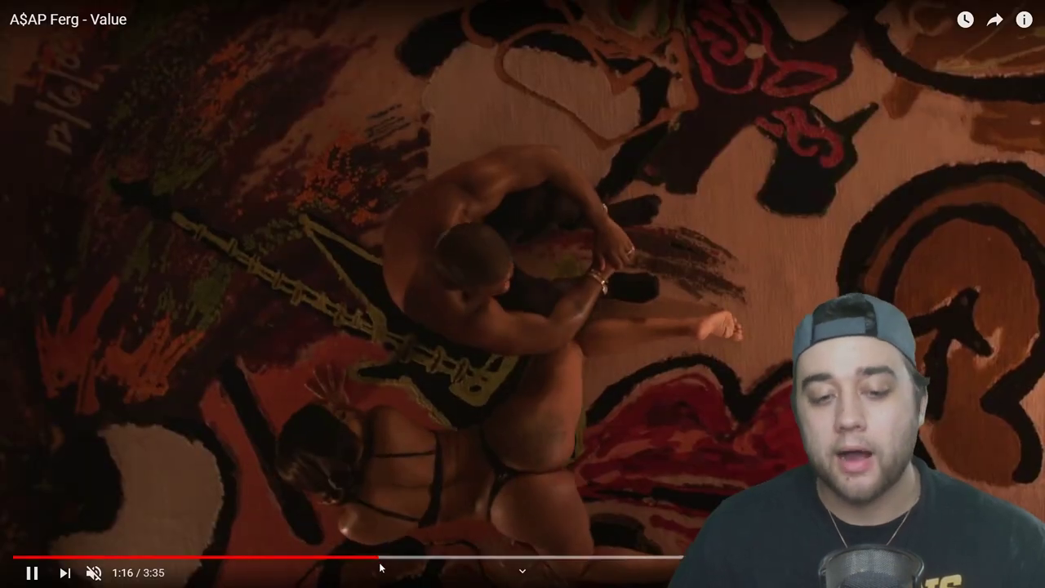
Skim the music video from about 1:36 to 2:44, examining the duplicated street figures, cyclist trail and mouth close-up.
{"action": "left_click_drag", "start_coordinate": [385, 558], "coordinate": [459, 558]}
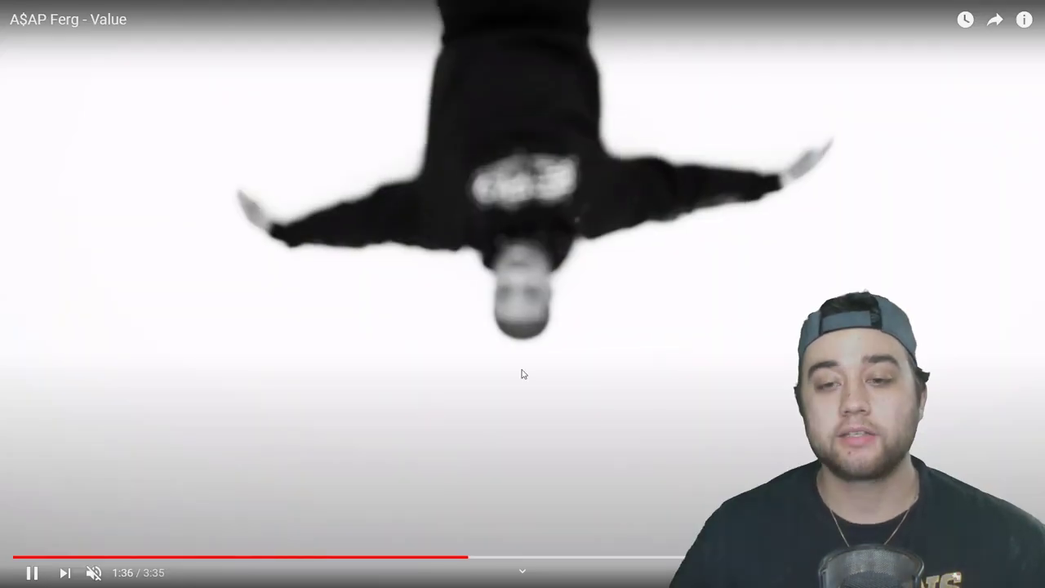
{"action": "left_click", "coordinate": [498, 559]}
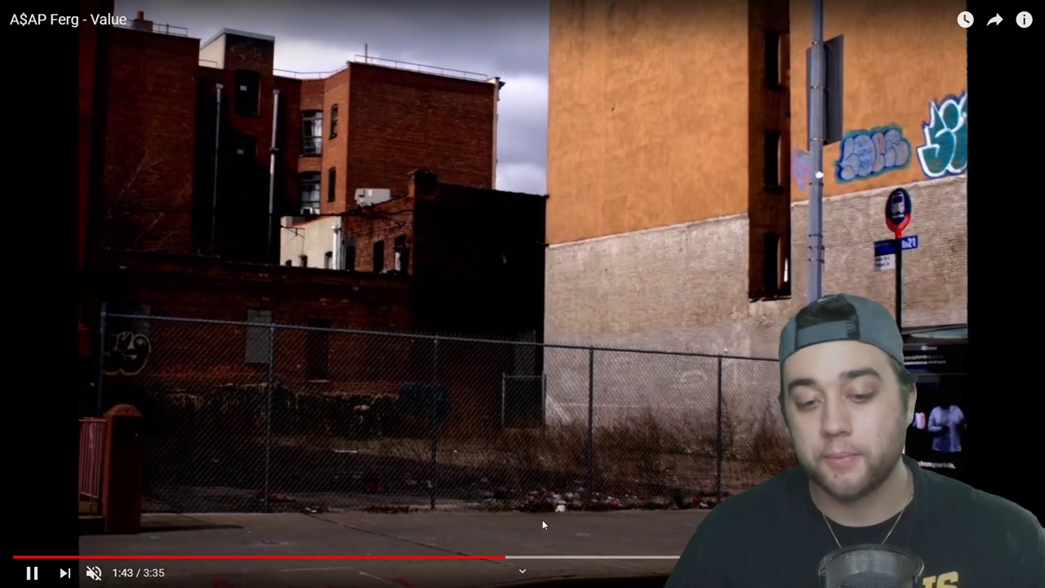
{"action": "left_click", "coordinate": [496, 558]}
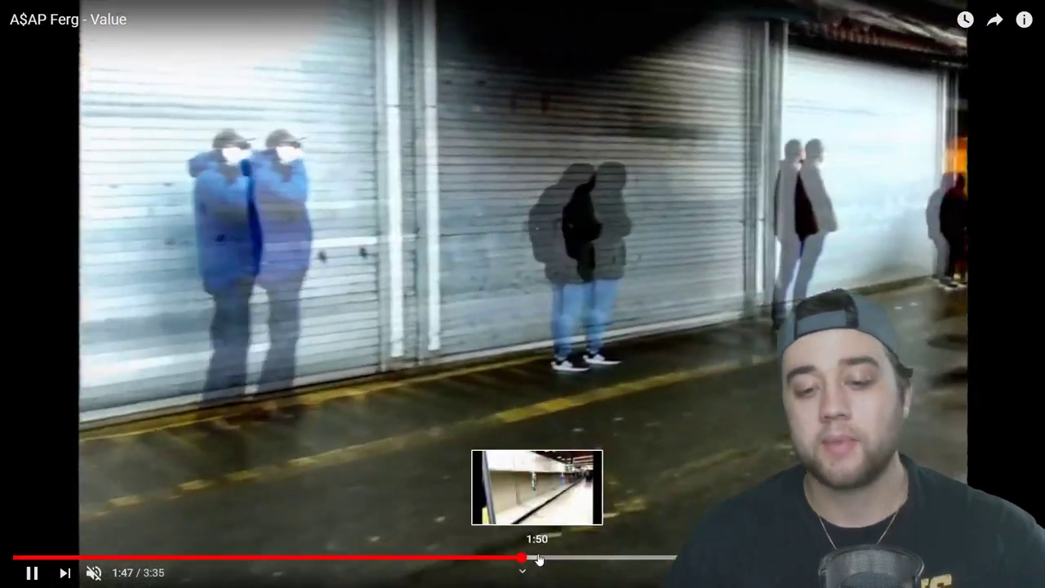
{"action": "left_click", "coordinate": [552, 558]}
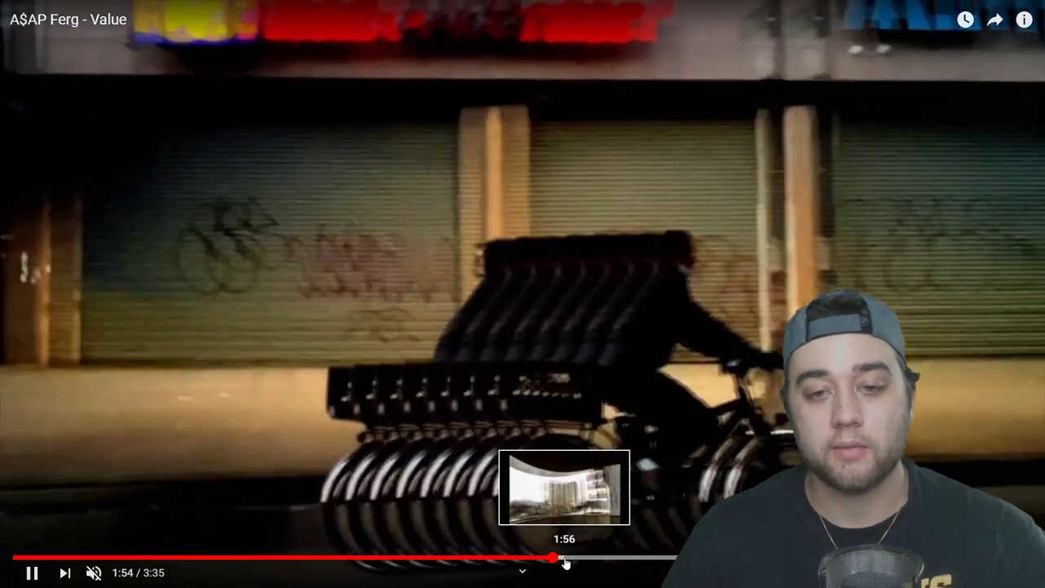
{"action": "left_click", "coordinate": [521, 559]}
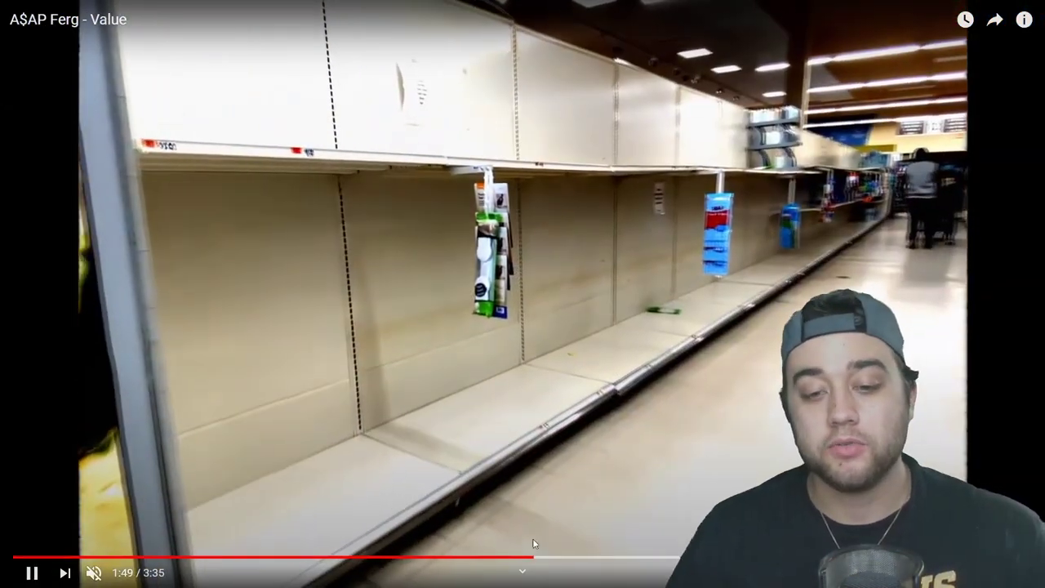
{"action": "left_click_drag", "start_coordinate": [525, 558], "coordinate": [550, 560]}
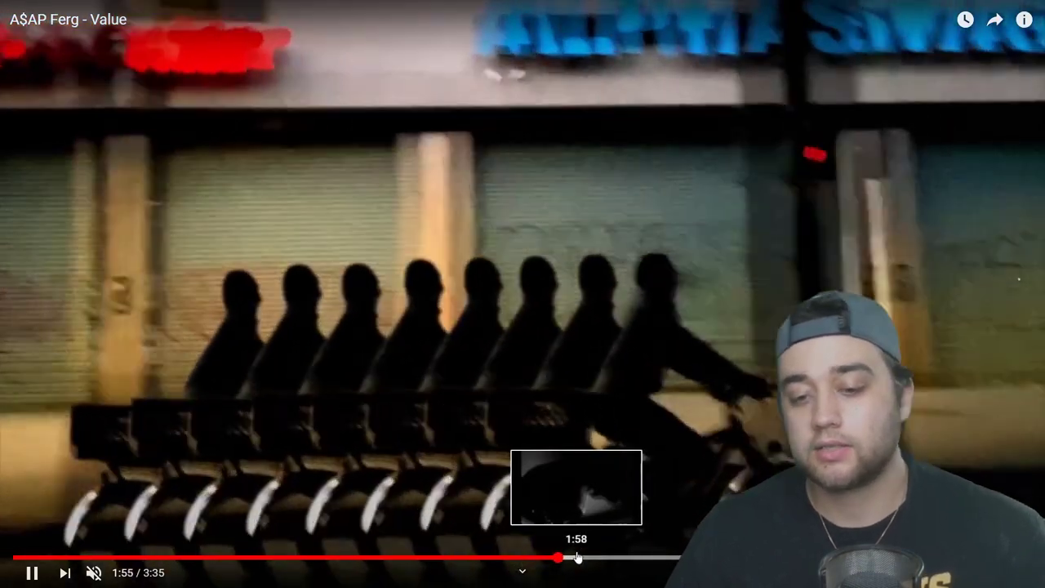
{"action": "left_click_drag", "start_coordinate": [578, 558], "coordinate": [773, 560]}
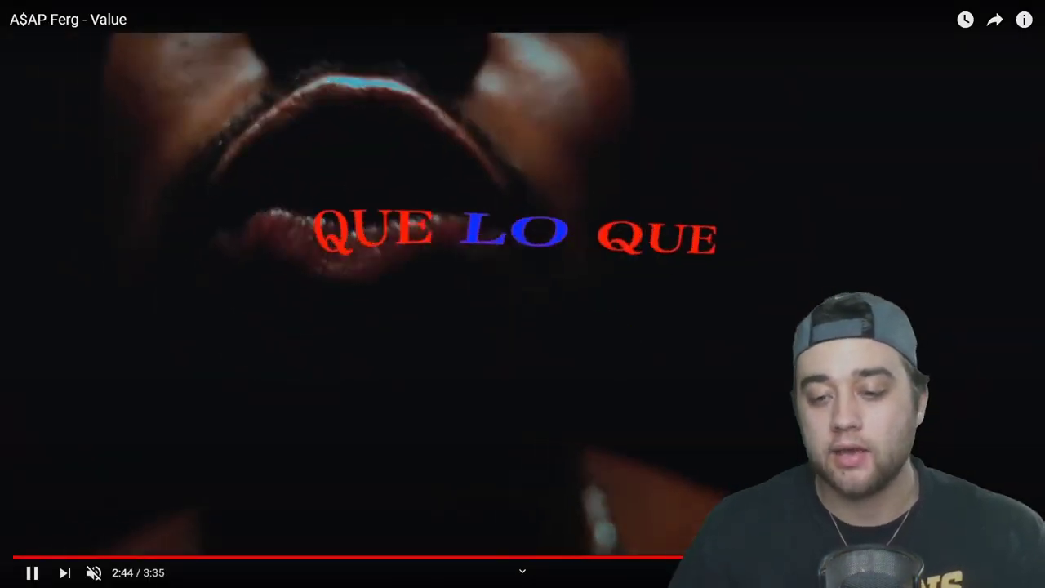
{"action": "left_click", "coordinate": [773, 560]}
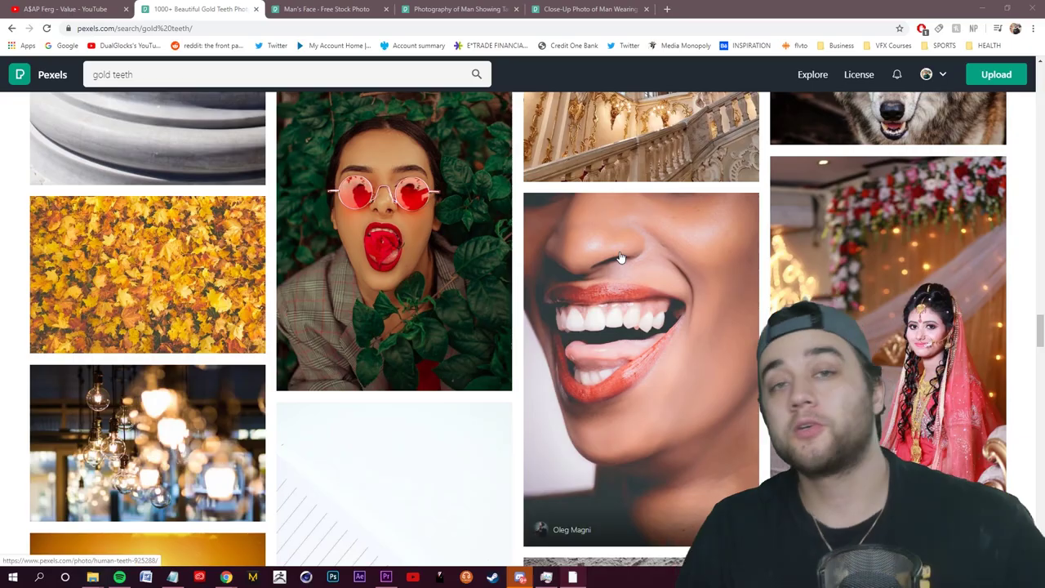
Switch to the Pexels "gold teeth" results and look back through the photos for a suitable close-up of a mouth.
{"action": "scroll", "coordinate": [504, 217], "scroll_direction": "up", "scroll_amount": 4}
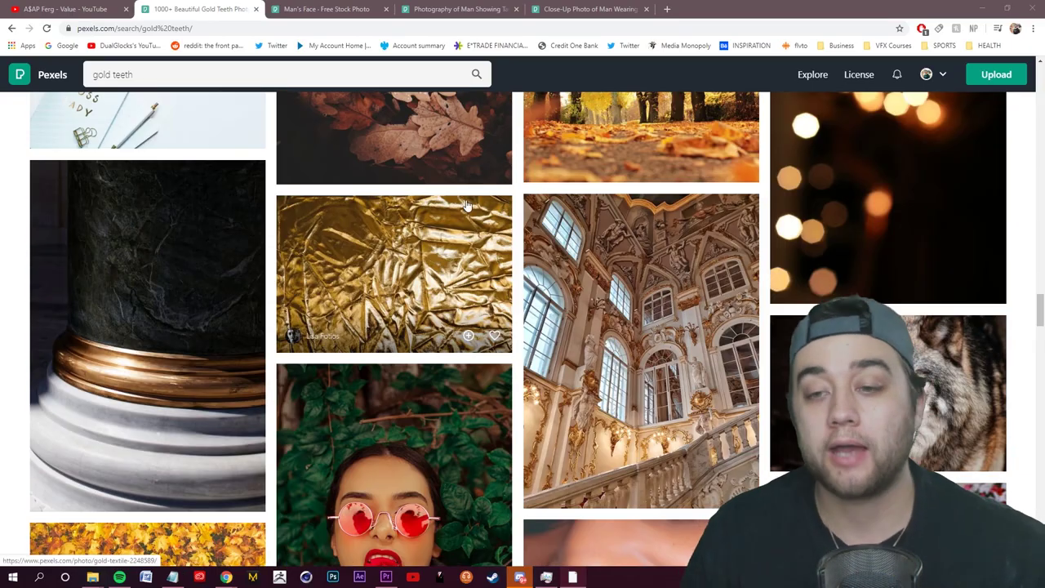
{"action": "scroll", "coordinate": [467, 206], "scroll_direction": "up", "scroll_amount": 15}
{"action": "scroll", "coordinate": [271, 352], "scroll_direction": "up", "scroll_amount": 3}
{"action": "scroll", "coordinate": [256, 378], "scroll_direction": "up", "scroll_amount": 6}
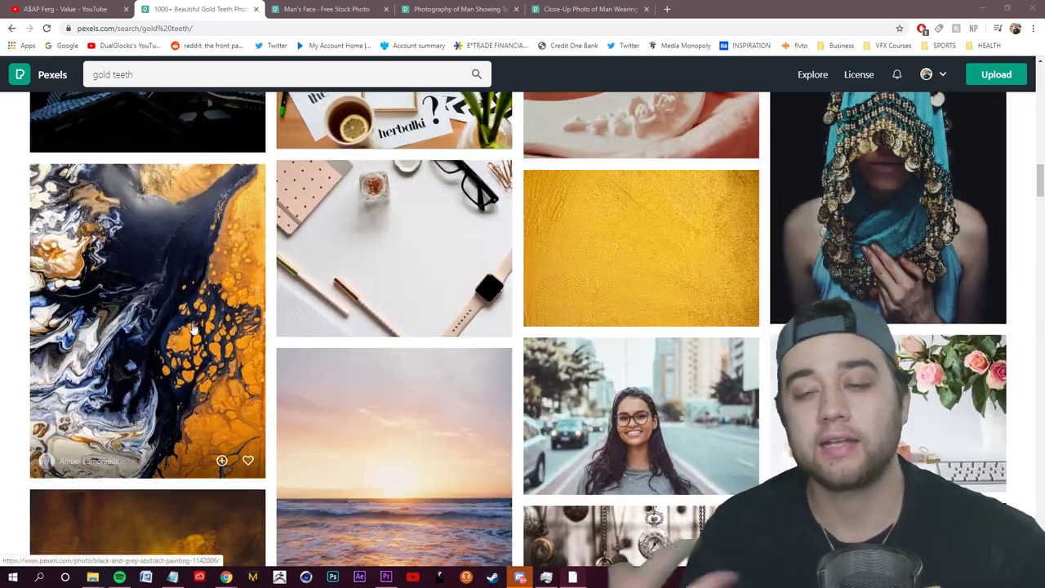
{"action": "scroll", "coordinate": [193, 326], "scroll_direction": "up", "scroll_amount": 10}
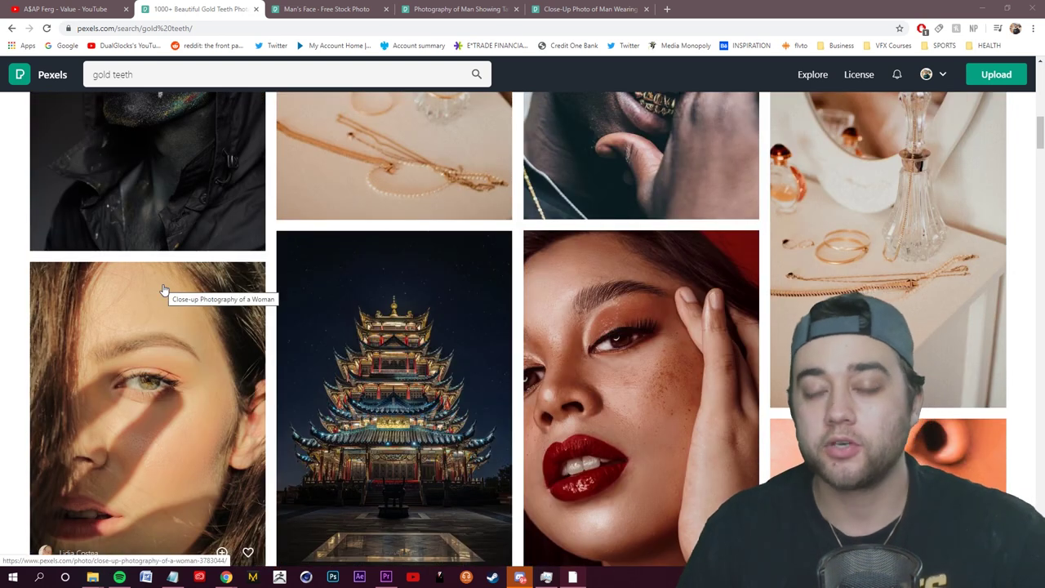
{"action": "scroll", "coordinate": [163, 290], "scroll_direction": "up", "scroll_amount": 10}
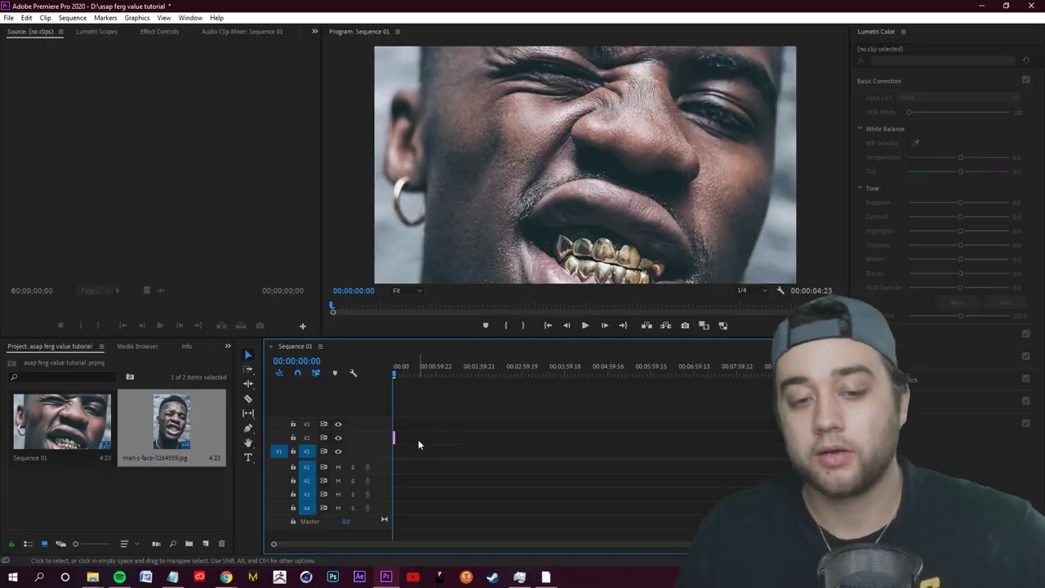
In Premiere Pro, extend the man-s-face-3264559.jpg clip on V2 to about 3:16 and scale it to the frame size.
{"action": "left_click_drag", "start_coordinate": [458, 431], "coordinate": [533, 437]}
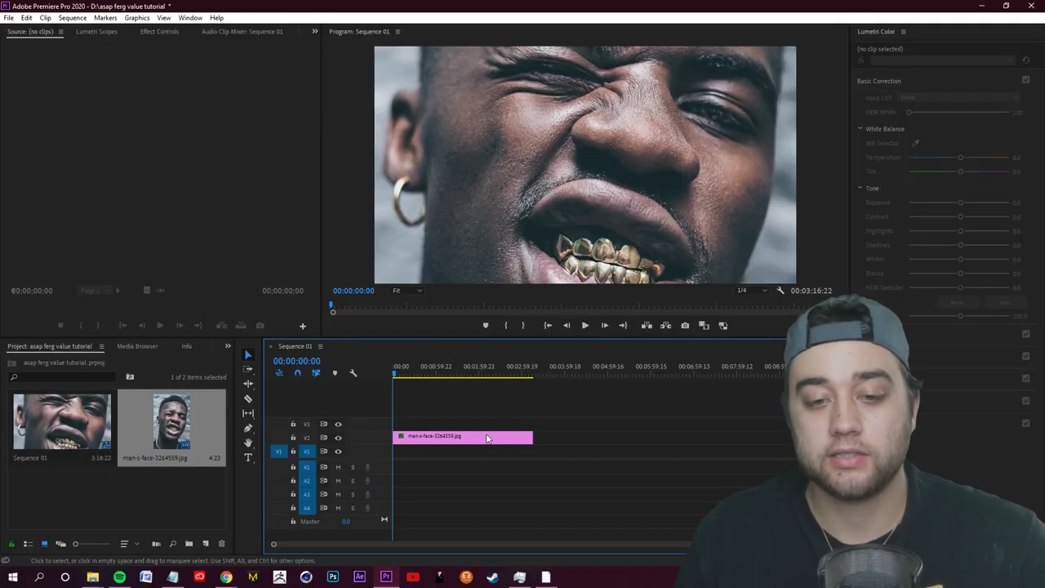
{"action": "right_click", "coordinate": [432, 443]}
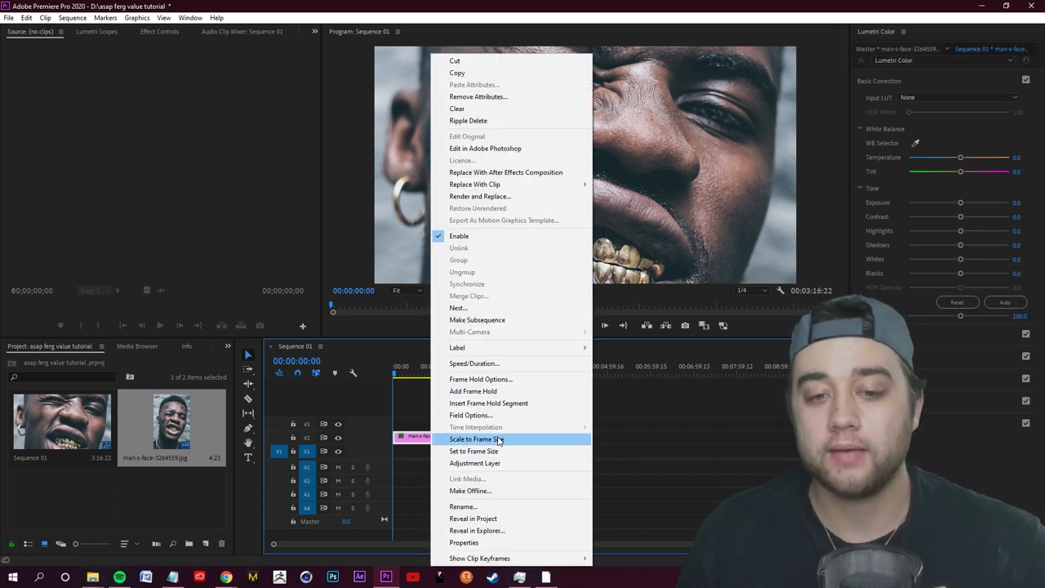
{"action": "left_click", "coordinate": [497, 438]}
{"action": "left_click", "coordinate": [521, 426]}
{"action": "key", "text": "grave"}
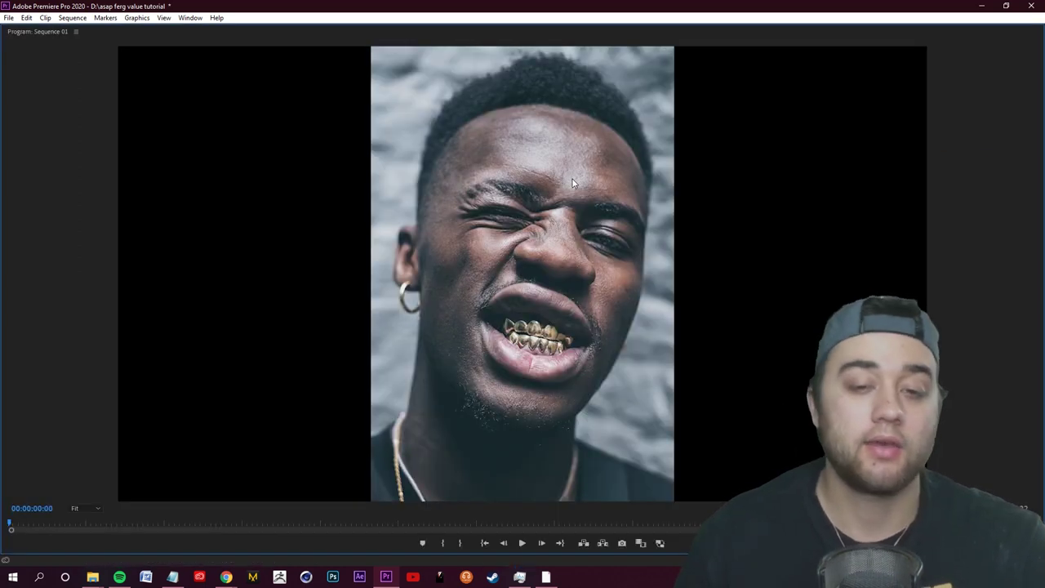
{"action": "key", "text": "grave"}
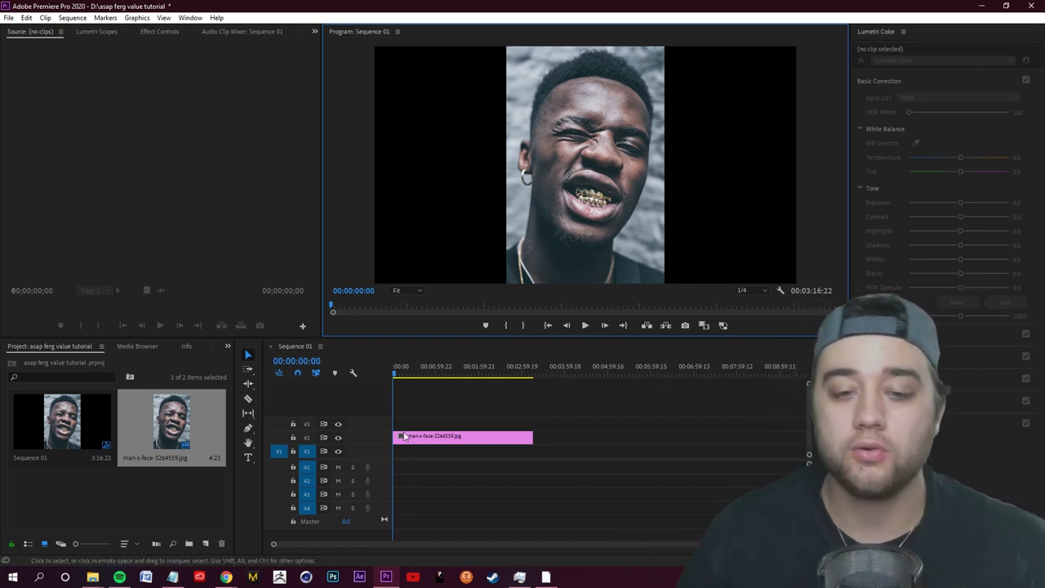
Add a four-point opacity mask to the photo clip and shape it into a rectangle around the mouth and gold teeth.
{"action": "left_click", "coordinate": [462, 437]}
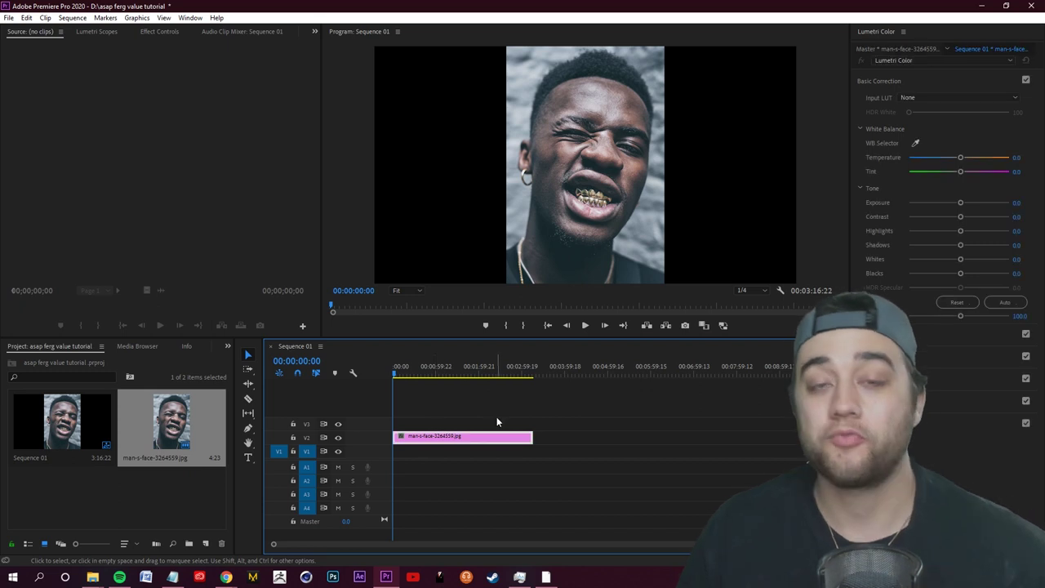
{"action": "left_click", "coordinate": [156, 33]}
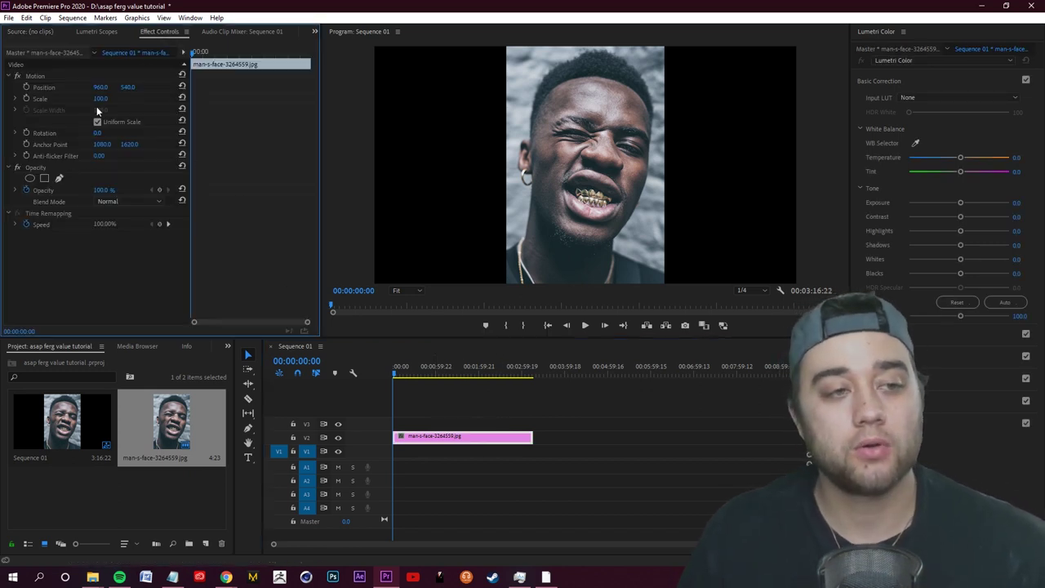
{"action": "left_click", "coordinate": [44, 178]}
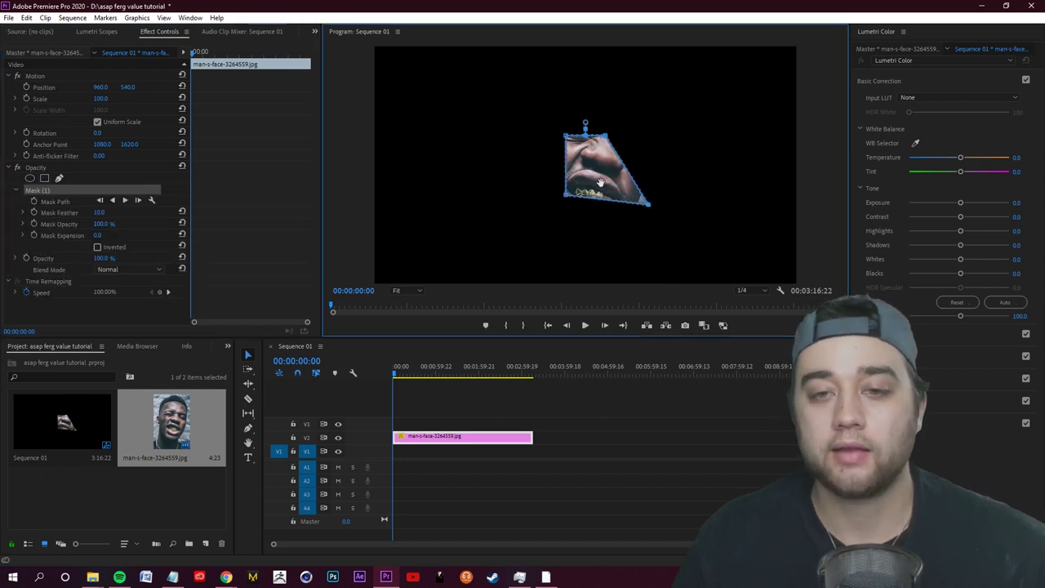
{"action": "left_click_drag", "start_coordinate": [614, 190], "coordinate": [600, 208]}
{"action": "left_click_drag", "start_coordinate": [604, 161], "coordinate": [659, 167]}
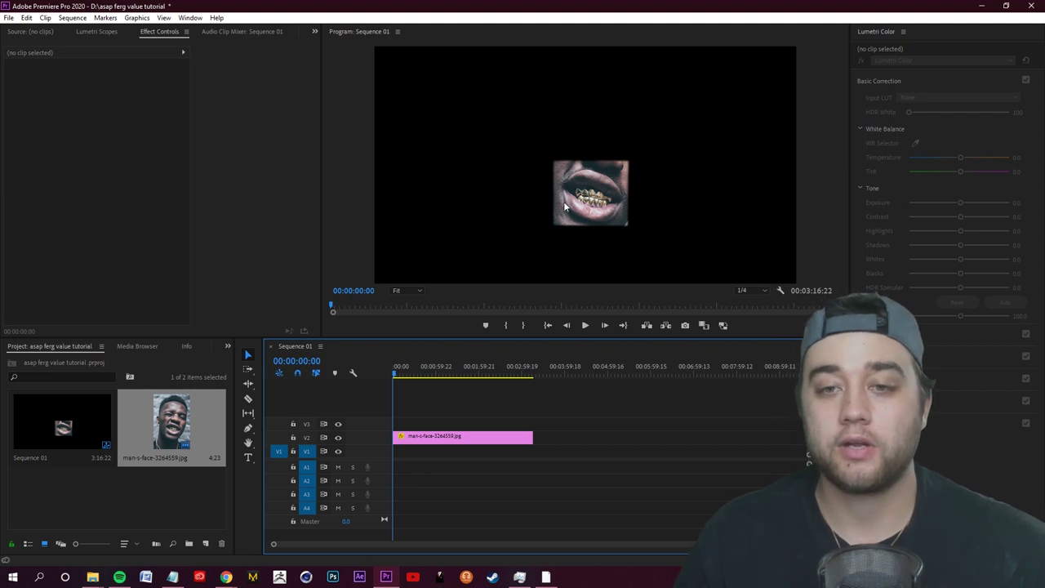
{"action": "left_click", "coordinate": [464, 436]}
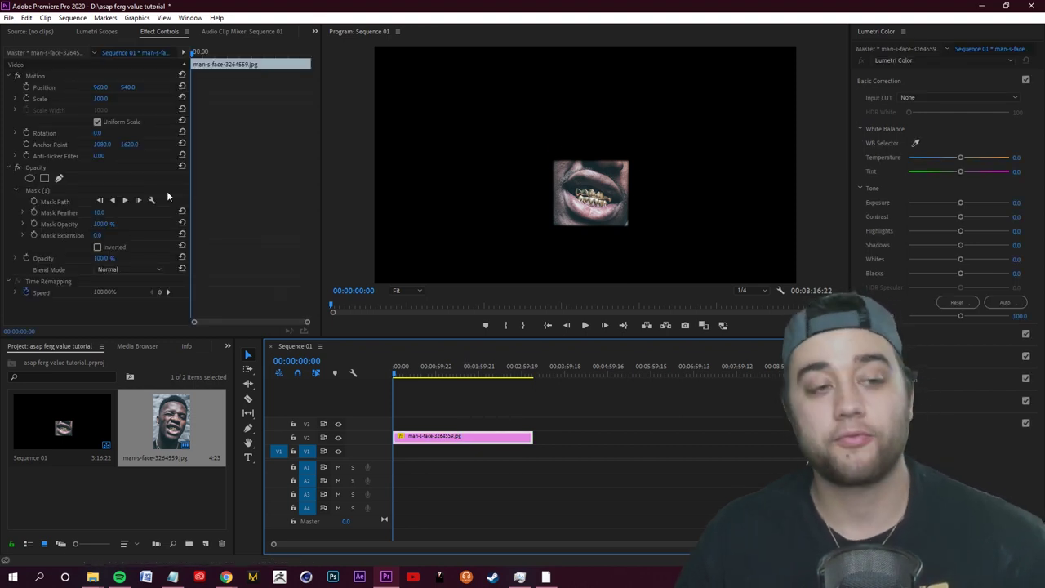
Set the feather of the mouth photo's mask to 0.
{"action": "left_click", "coordinate": [48, 211]}
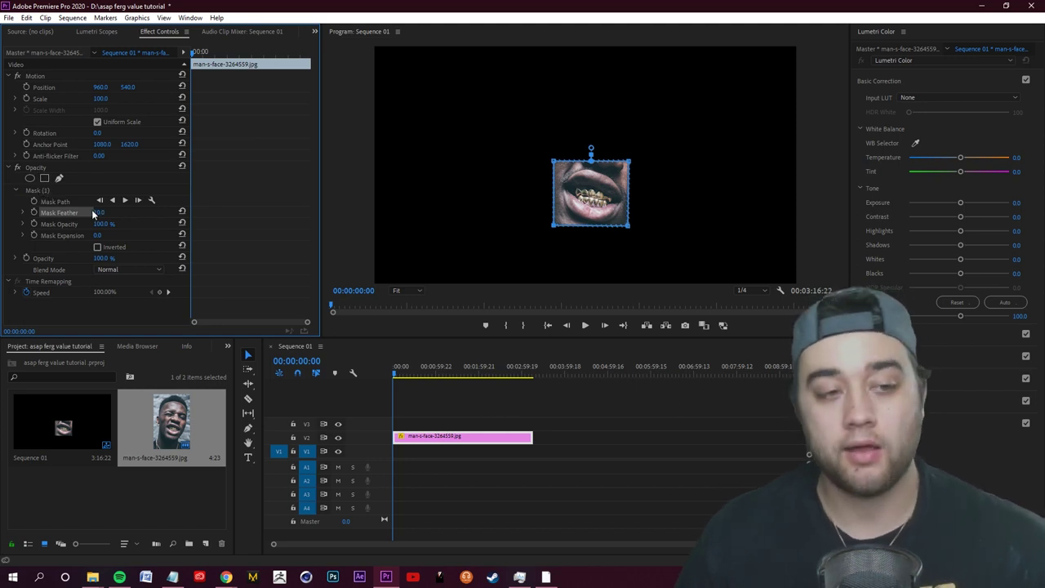
{"action": "left_click", "coordinate": [698, 472]}
{"action": "left_click", "coordinate": [633, 161]}
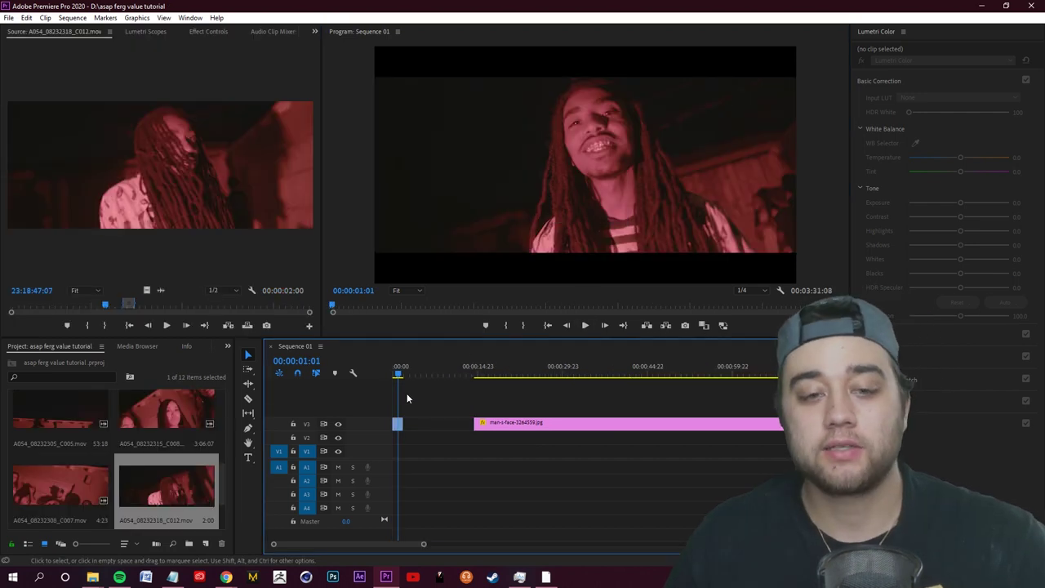
Move the masked photo to V4 so it starts at 00:00:01:01 above the A054_08232318_C012.mov clip, and preview it.
{"action": "key", "text": "space"}
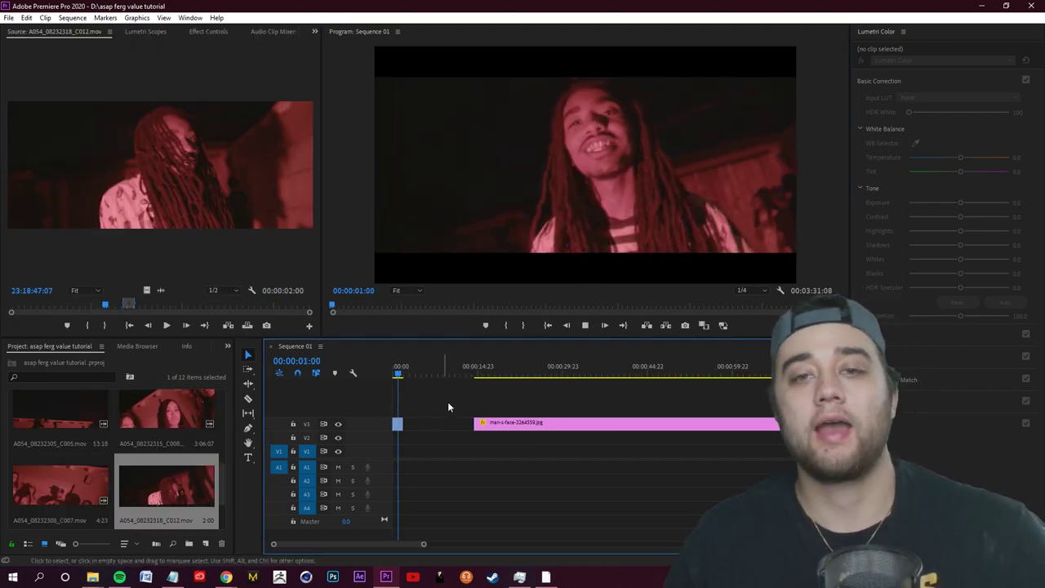
{"action": "left_click_drag", "start_coordinate": [521, 421], "coordinate": [447, 404]}
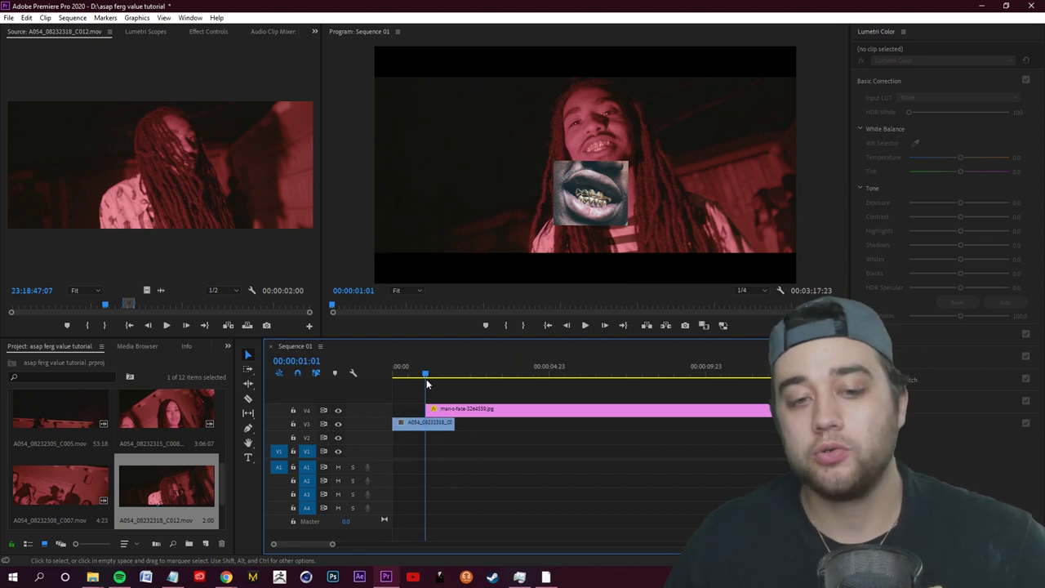
{"action": "left_click", "coordinate": [385, 376]}
{"action": "key", "text": "space"}
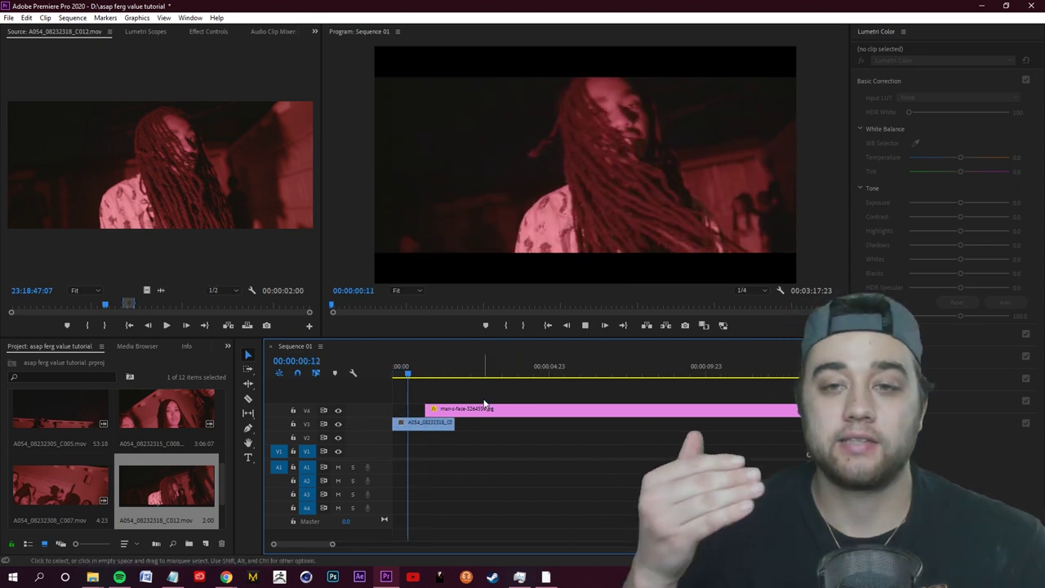
{"action": "key", "text": "space"}
Fit the gold-teeth cutout over the man's mouth at position 992.2, 374.0, with scale 62.1 and rotation -11°.
{"action": "mouse_move", "coordinate": [474, 413]}
{"action": "left_mouse_down"}
{"action": "mouse_move", "coordinate": [533, 415]}
{"action": "mouse_move", "coordinate": [476, 415]}
{"action": "left_mouse_up"}
{"action": "left_click", "coordinate": [208, 31]}
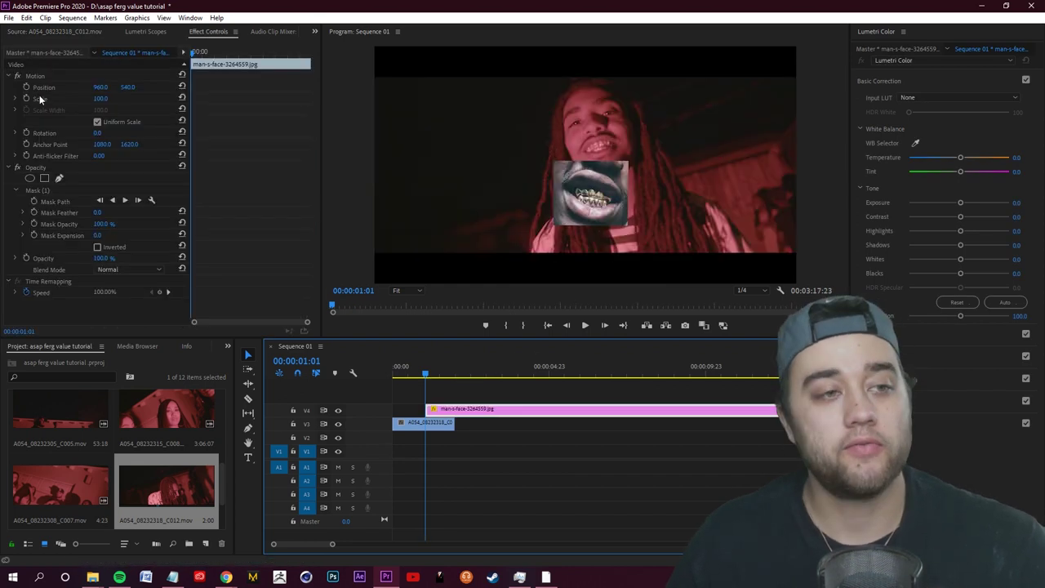
{"action": "left_click", "coordinate": [33, 75]}
{"action": "left_click_drag", "start_coordinate": [663, 278], "coordinate": [671, 231]}
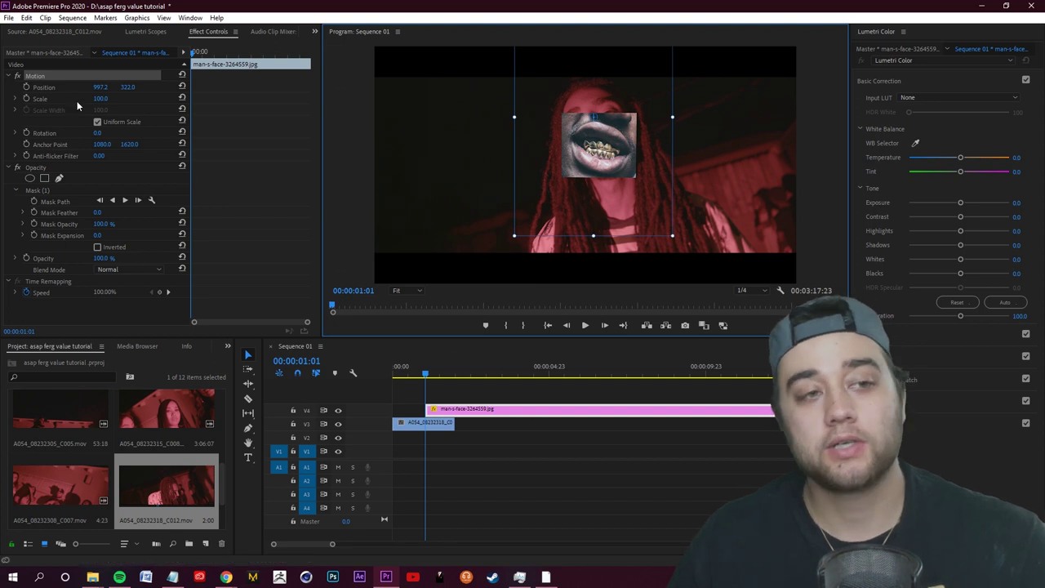
{"action": "mouse_move", "coordinate": [650, 217]}
{"action": "left_mouse_down"}
{"action": "mouse_move", "coordinate": [637, 188]}
{"action": "mouse_move", "coordinate": [652, 209]}
{"action": "left_mouse_up"}
{"action": "mouse_move", "coordinate": [614, 160]}
{"action": "left_mouse_down"}
{"action": "mouse_move", "coordinate": [617, 180]}
{"action": "mouse_move", "coordinate": [616, 169]}
{"action": "left_mouse_up"}
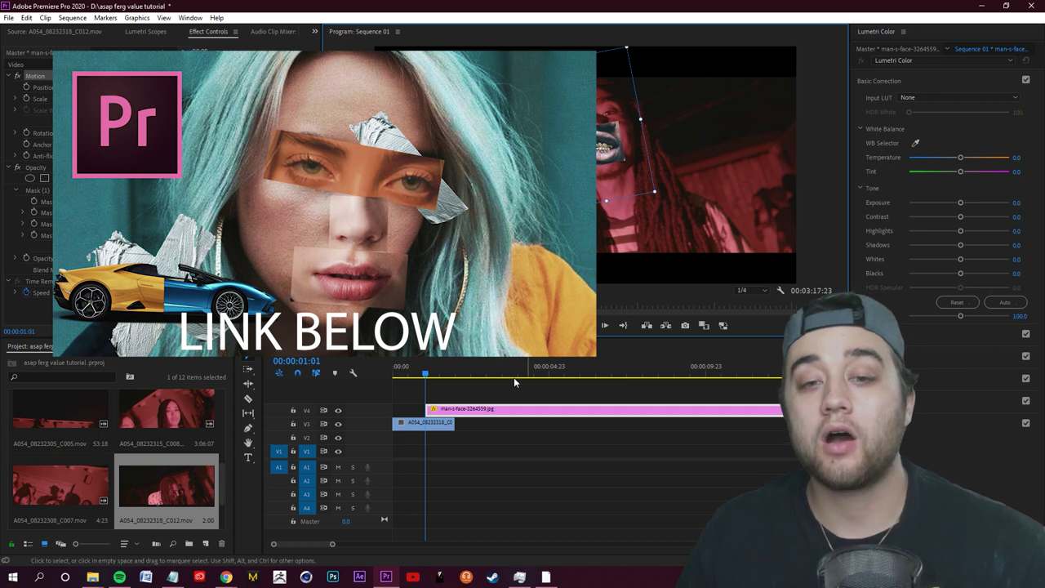
Play back the moments around the mouth cutout's first appearance to check its placement over the footage.
{"action": "left_click", "coordinate": [482, 383]}
{"action": "left_click", "coordinate": [409, 373]}
{"action": "key", "text": "space"}
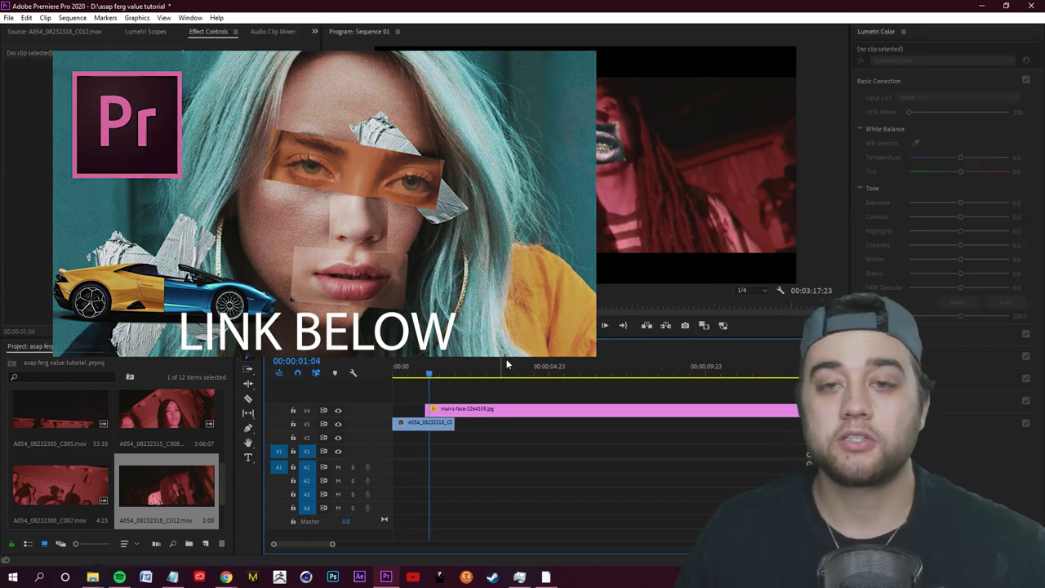
{"action": "key", "text": "space"}
{"action": "left_click", "coordinate": [411, 373]}
{"action": "key", "text": "space"}
{"action": "left_click_drag", "start_coordinate": [454, 381], "coordinate": [421, 383]}
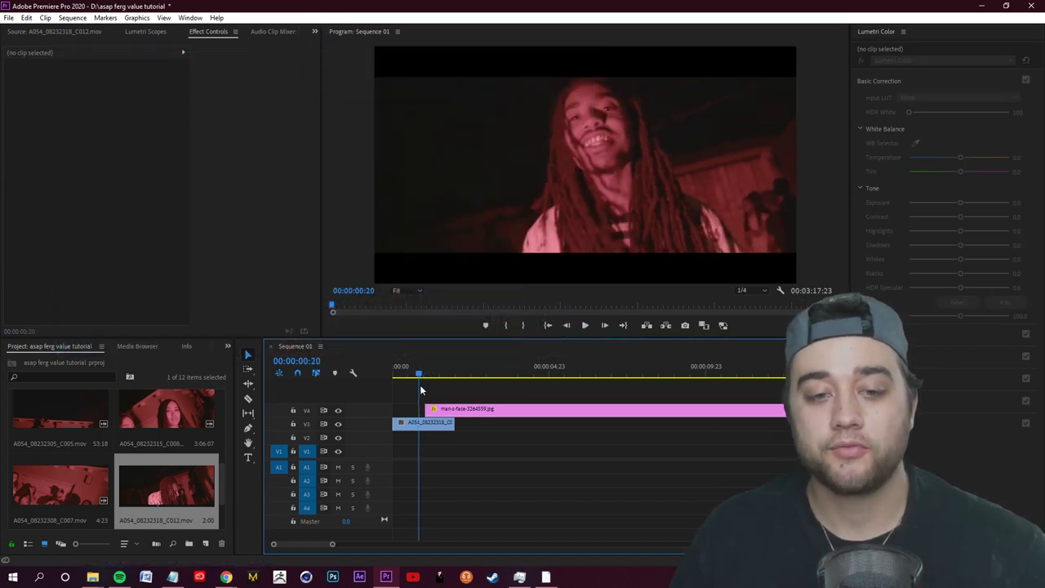
Split the V3 video clip at 00:00:01:01, add a frame hold to its second part, and preview the freeze.
{"action": "right_click", "coordinate": [432, 425]}
{"action": "left_click", "coordinate": [445, 419]}
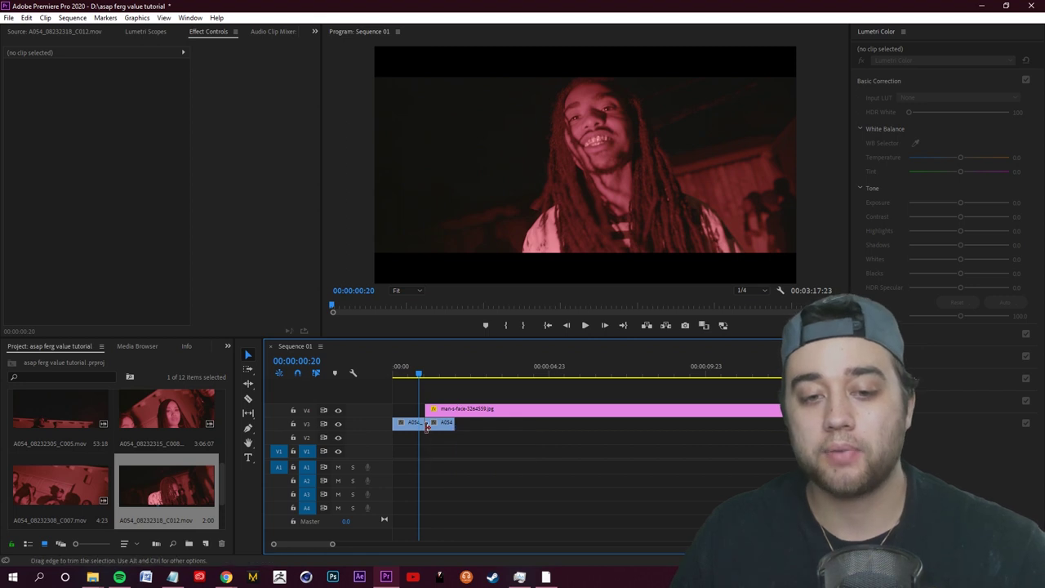
{"action": "right_click", "coordinate": [442, 424]}
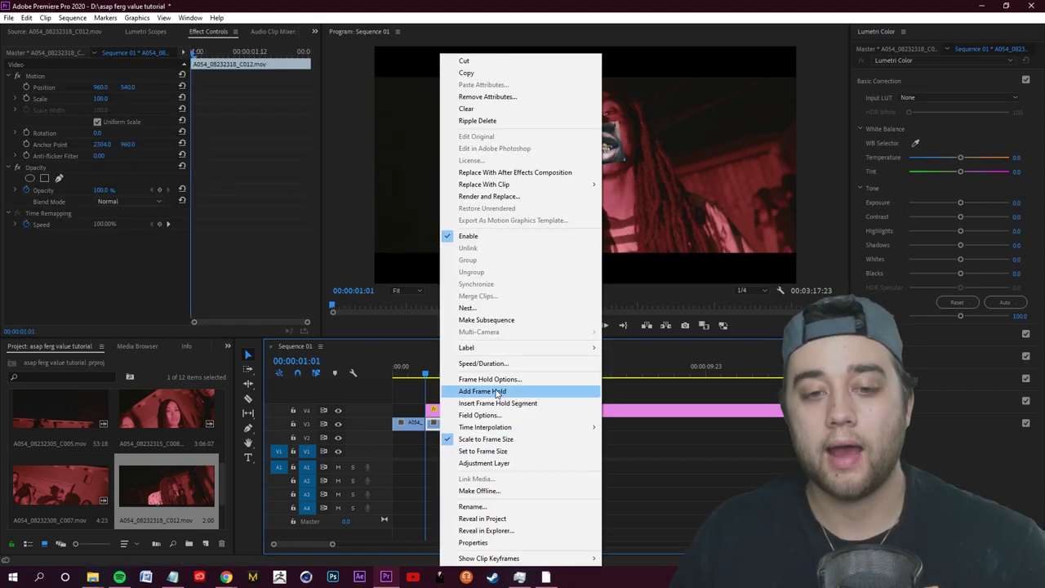
{"action": "left_click", "coordinate": [496, 391]}
{"action": "key", "text": "space"}
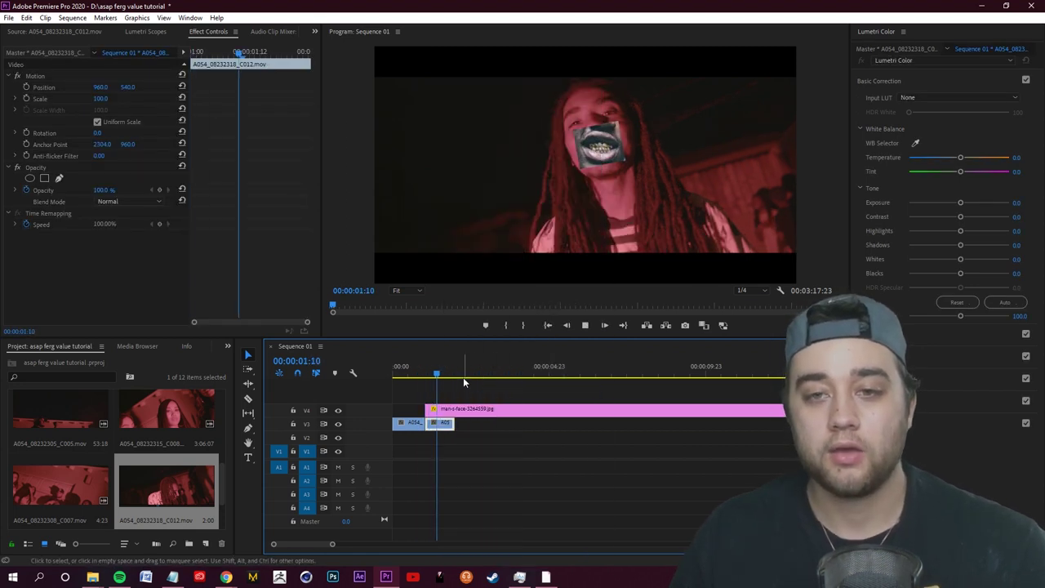
{"action": "key", "text": "space"}
Cut both the mouth photo and the frozen video clip at 00:00:01:11.
{"action": "left_click_drag", "start_coordinate": [409, 380], "coordinate": [471, 435]}
{"action": "left_click", "coordinate": [415, 388]}
{"action": "key", "text": "space"}
{"action": "key", "text": "space"}
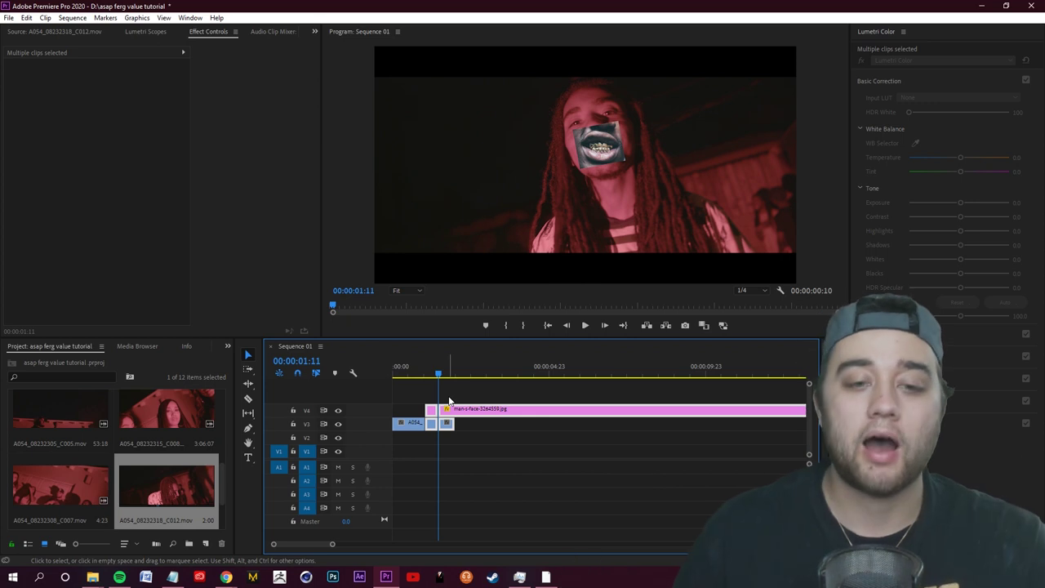
{"action": "left_click_drag", "start_coordinate": [432, 376], "coordinate": [427, 377]}
{"action": "left_click", "coordinate": [503, 397]}
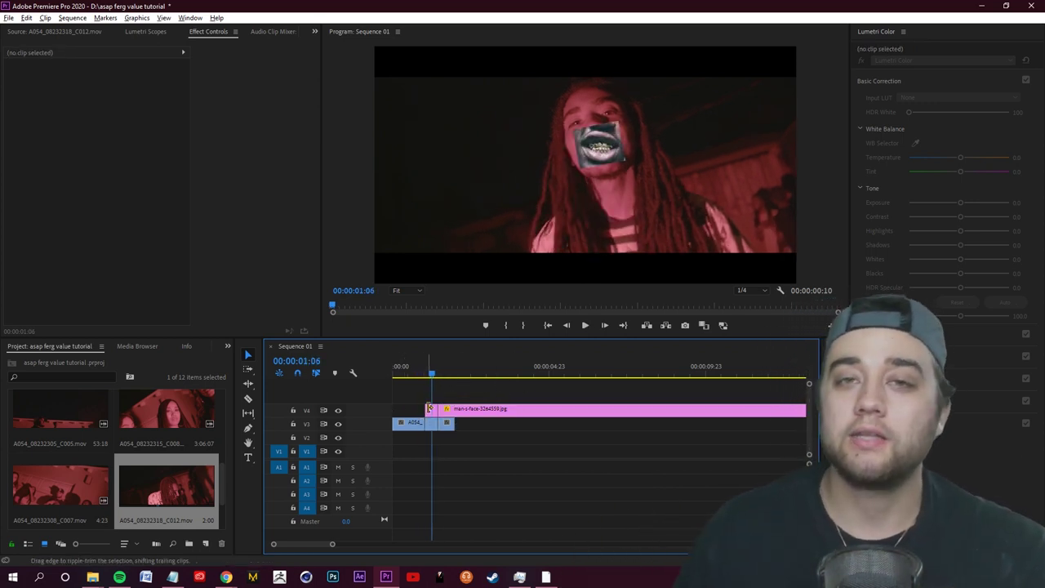
Search the effects for "turbulent" and apply Turbulent Displace to the photo segment between 00:00:01:01 and 00:00:01:11.
{"action": "scroll", "coordinate": [412, 404], "scroll_direction": "up", "scroll_amount": 5}
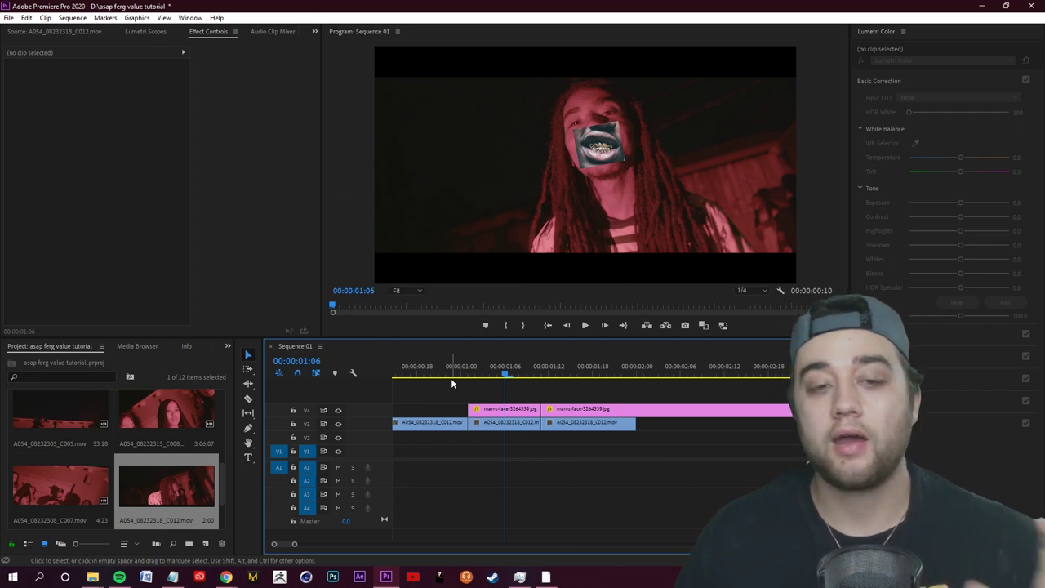
{"action": "left_click", "coordinate": [228, 345]}
{"action": "left_click", "coordinate": [249, 394]}
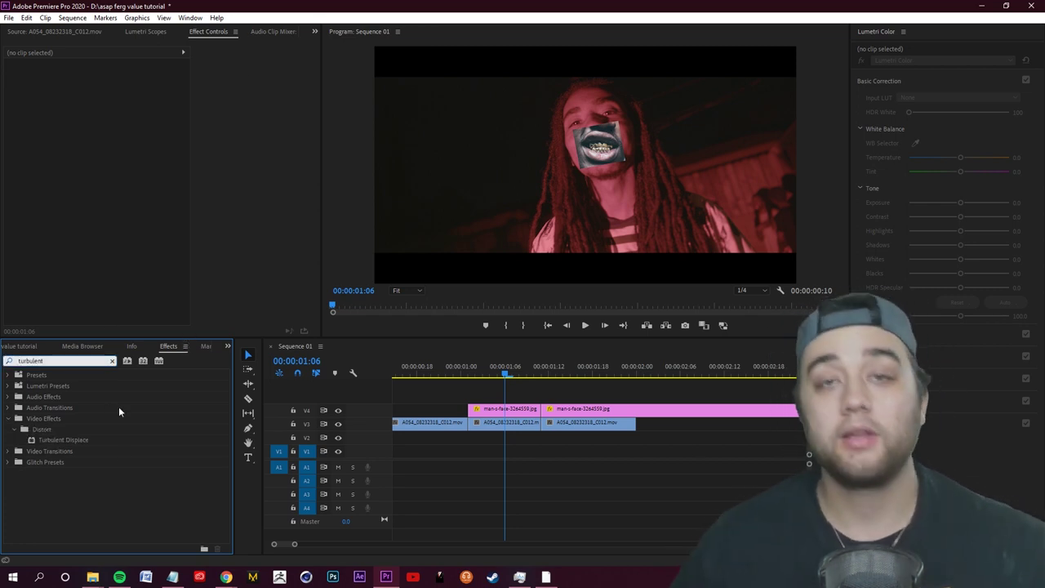
{"action": "left_click_drag", "start_coordinate": [96, 440], "coordinate": [176, 414]}
{"action": "left_click_drag", "start_coordinate": [525, 414], "coordinate": [526, 414]}
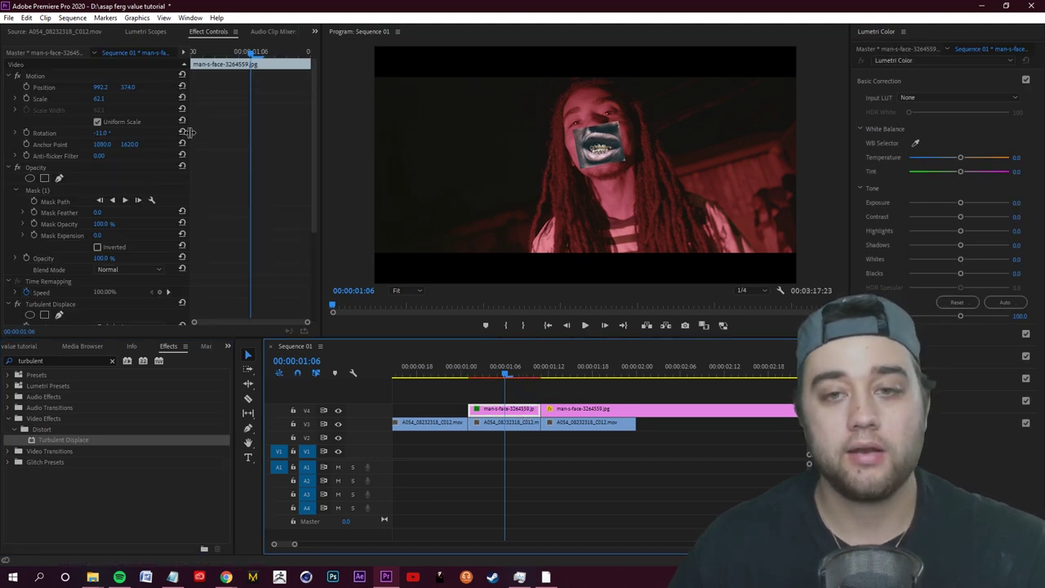
Try a Turbulent Displace amount of -357 on the mouth photo.
{"action": "left_click", "coordinate": [9, 168]}
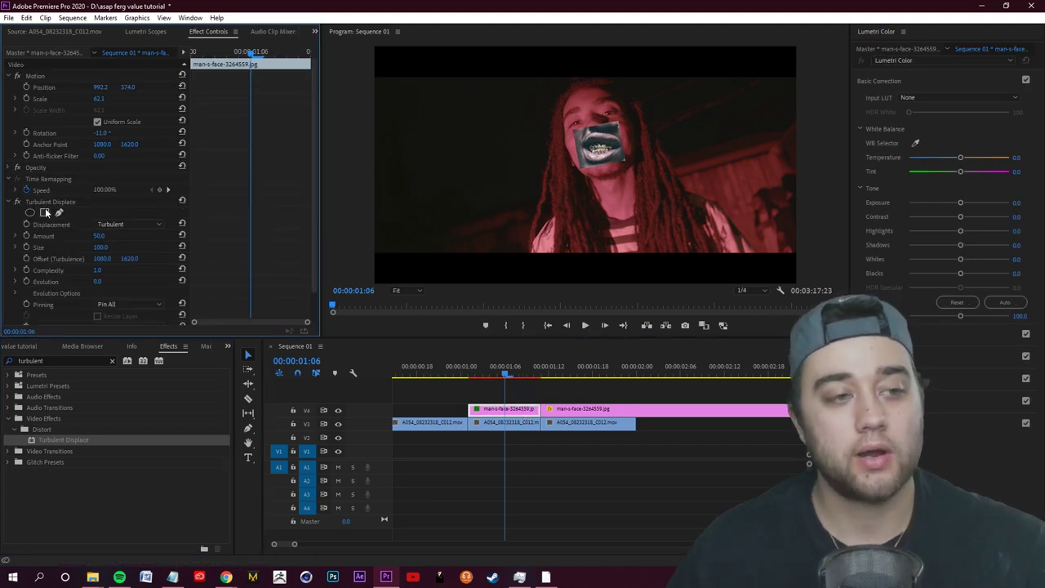
{"action": "left_click", "coordinate": [49, 202]}
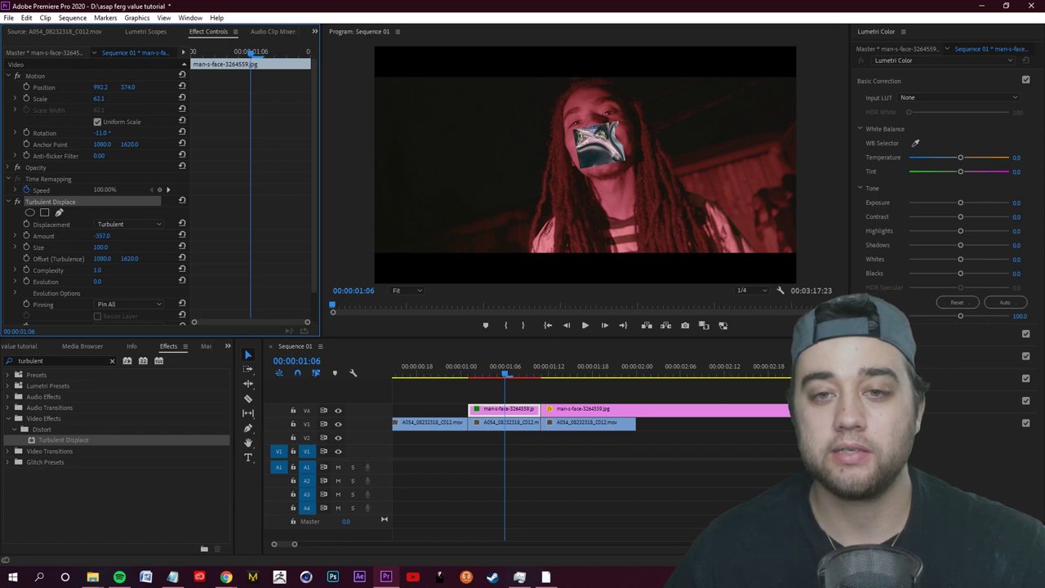
{"action": "left_click", "coordinate": [511, 373]}
{"action": "left_click", "coordinate": [508, 409]}
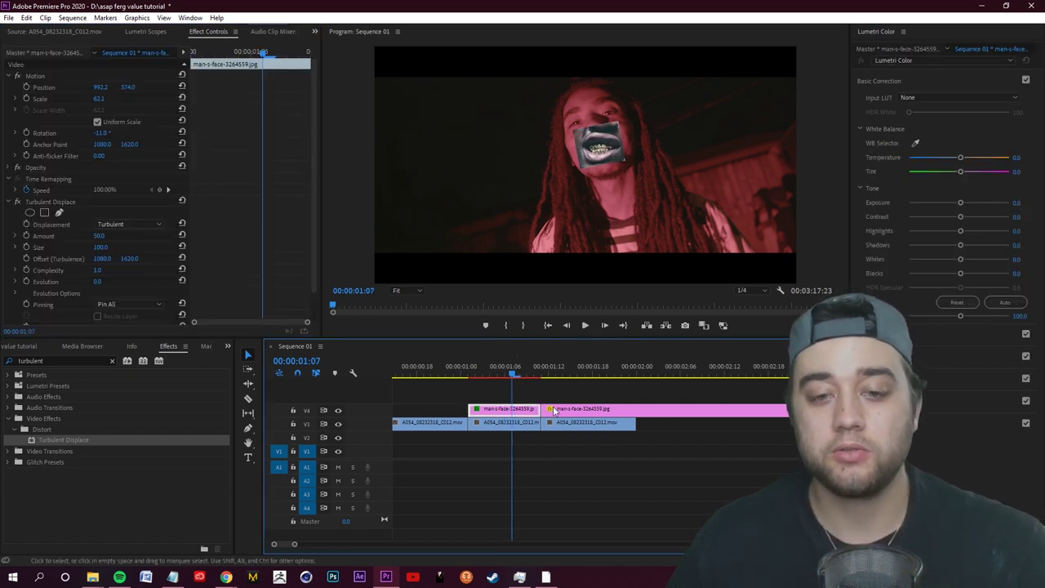
Delete the leftover photo and video segments after 00:00:01:11, and play back the remaining sequence.
{"action": "left_click", "coordinate": [575, 414]}
{"action": "key", "text": "Delete"}
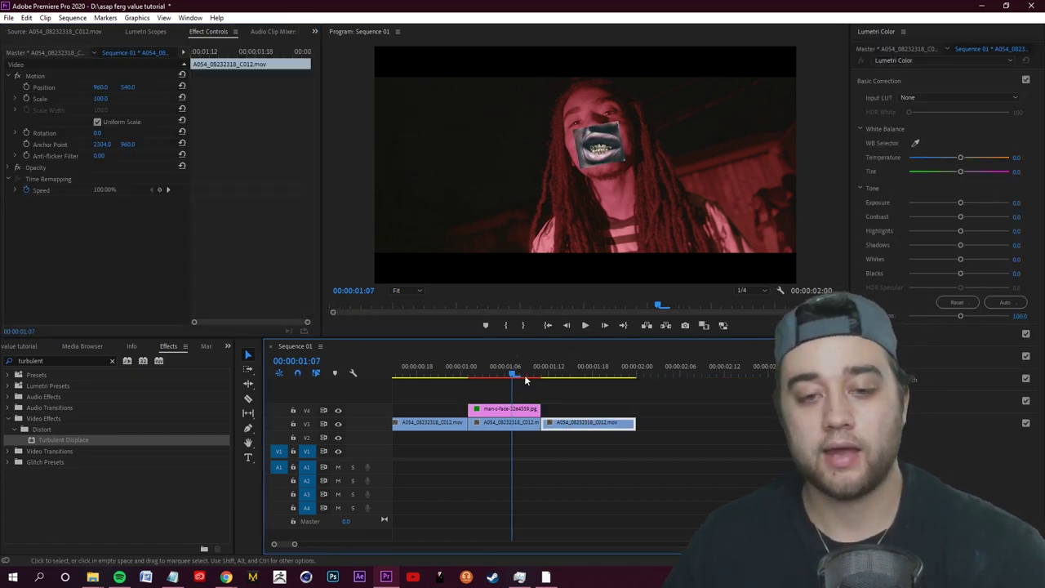
{"action": "key", "text": "Delete"}
{"action": "left_click", "coordinate": [439, 375]}
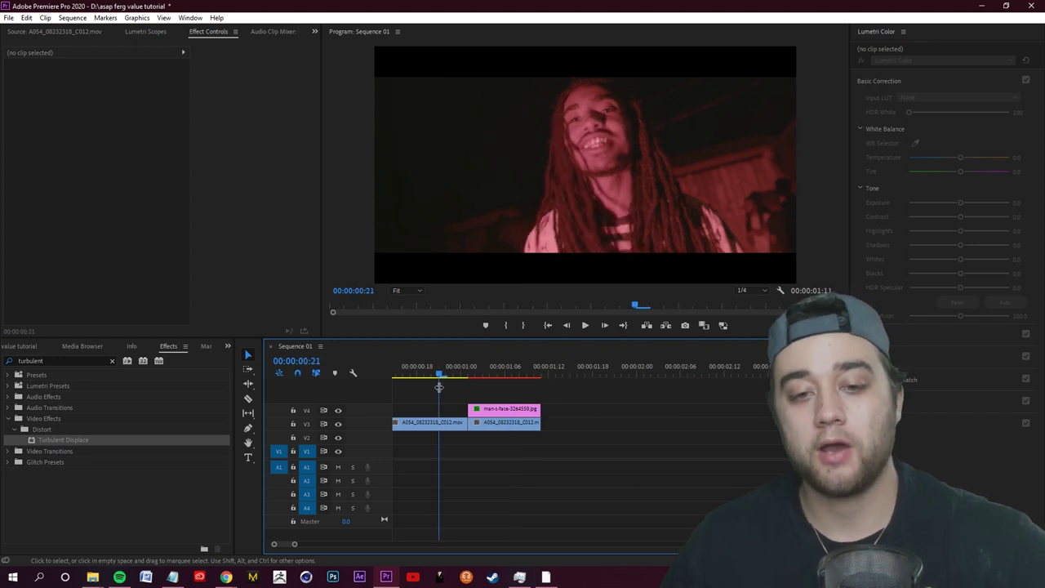
{"action": "key", "text": "space"}
{"action": "left_click_drag", "start_coordinate": [497, 375], "coordinate": [375, 384]}
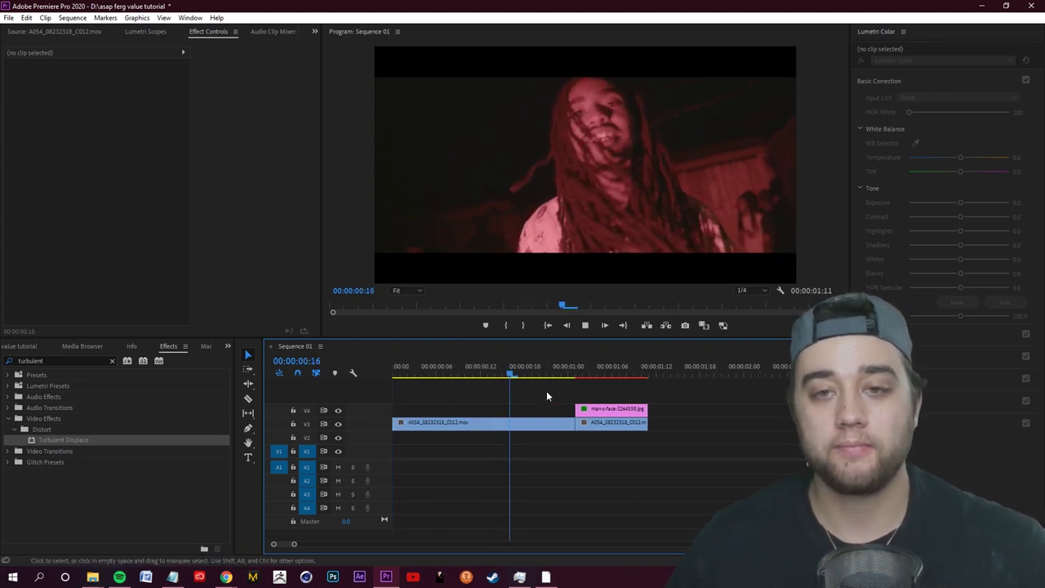
At the photo's first frame, 00:00:01:01, enable keyframes for Turbulent Displace Amount, Size, Offset, Complexity and Evolution.
{"action": "left_click", "coordinate": [629, 408]}
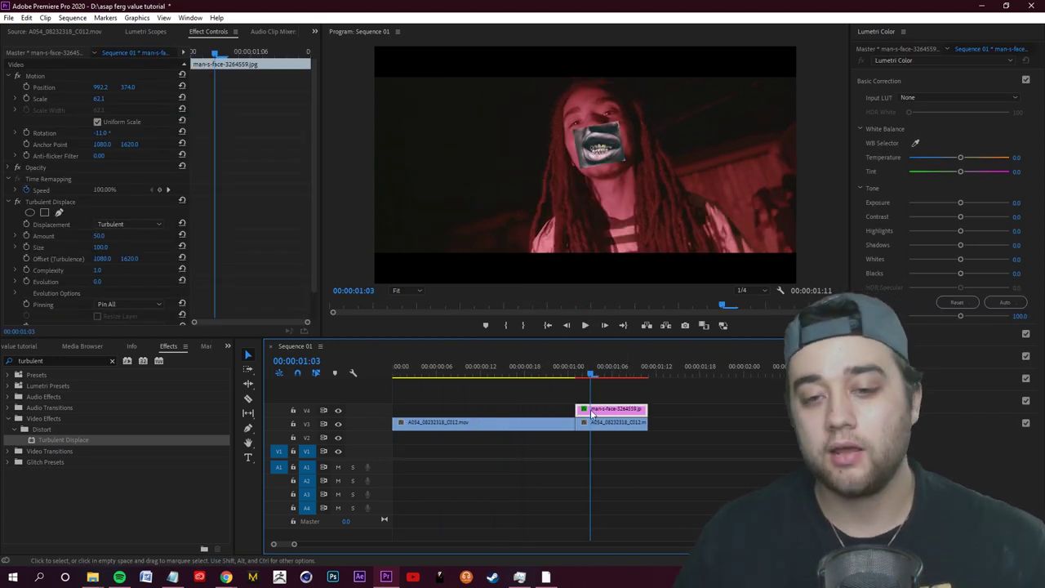
{"action": "key", "text": "Left"}
{"action": "key", "text": "Left"}
{"action": "scroll", "coordinate": [578, 418], "scroll_direction": "up", "scroll_amount": 4}
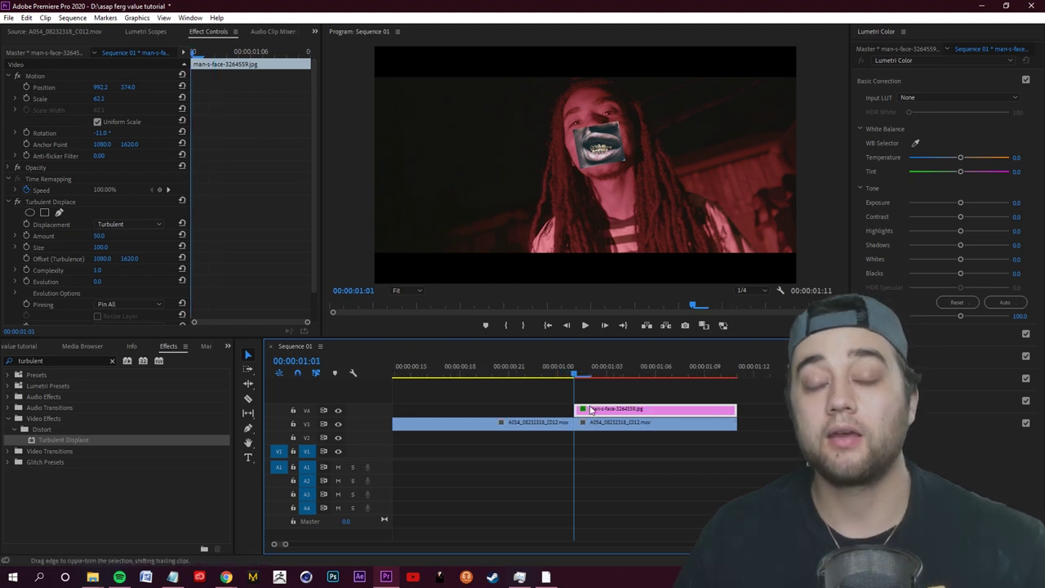
{"action": "left_click", "coordinate": [126, 223]}
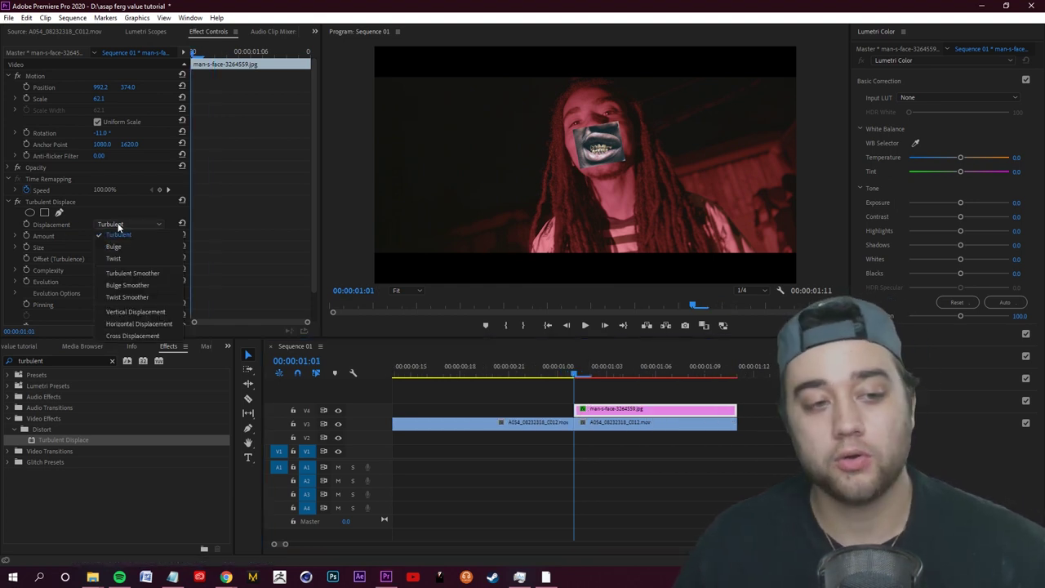
{"action": "left_click", "coordinate": [146, 227]}
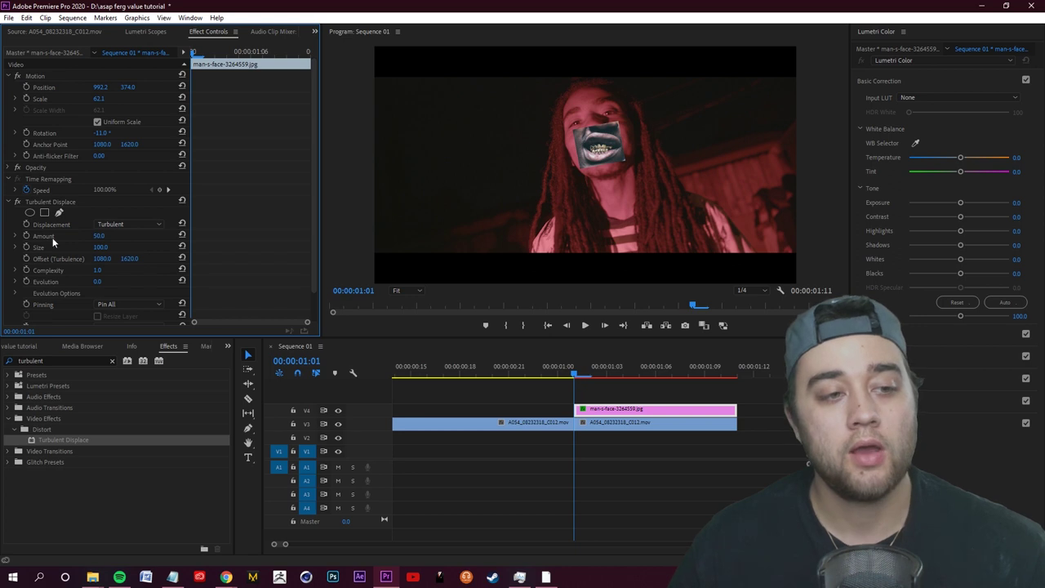
{"action": "left_click", "coordinate": [26, 236]}
{"action": "left_click", "coordinate": [26, 258]}
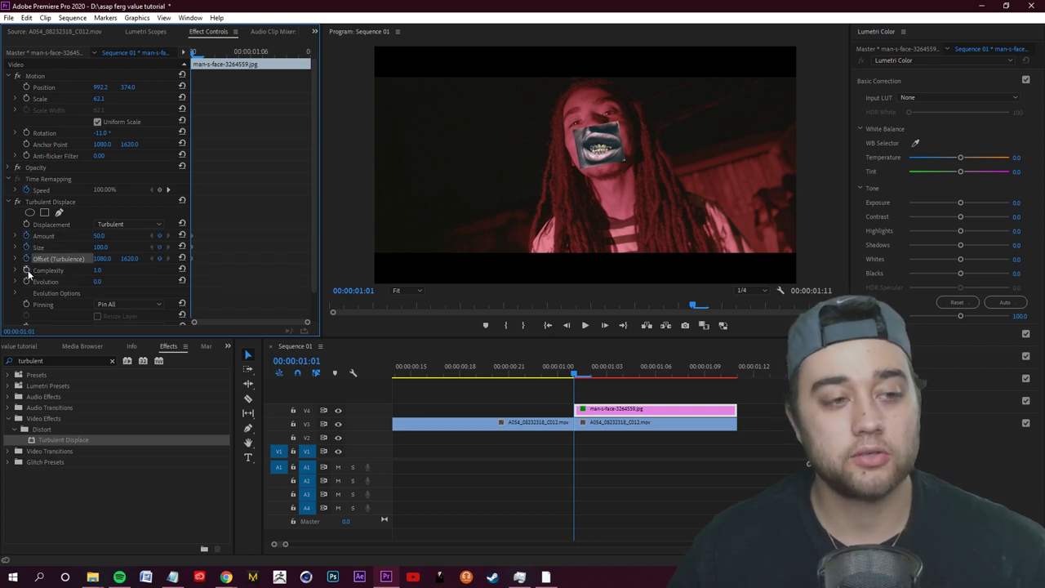
{"action": "left_click", "coordinate": [26, 270]}
{"action": "left_click", "coordinate": [26, 281]}
Trim the ends of the photo and frozen video clips to 00:00:01:07, and go to frame 00:00:01:06.
{"action": "left_click", "coordinate": [656, 373]}
{"action": "mouse_move", "coordinate": [655, 389]}
{"action": "left_mouse_down"}
{"action": "mouse_move", "coordinate": [624, 392]}
{"action": "mouse_move", "coordinate": [672, 389]}
{"action": "left_mouse_up"}
{"action": "key", "text": "w"}
{"action": "key", "text": "Left"}
Keyframe Turbulent Displace with Amount 100 and Evolution 2x108° at 00:00:01:06, and shift those keyframes to the clip's end.
{"action": "scroll", "coordinate": [102, 205], "scroll_direction": "down", "scroll_amount": 1}
{"action": "left_click_drag", "start_coordinate": [101, 204], "coordinate": [154, 231]}
{"action": "left_click", "coordinate": [14, 203]}
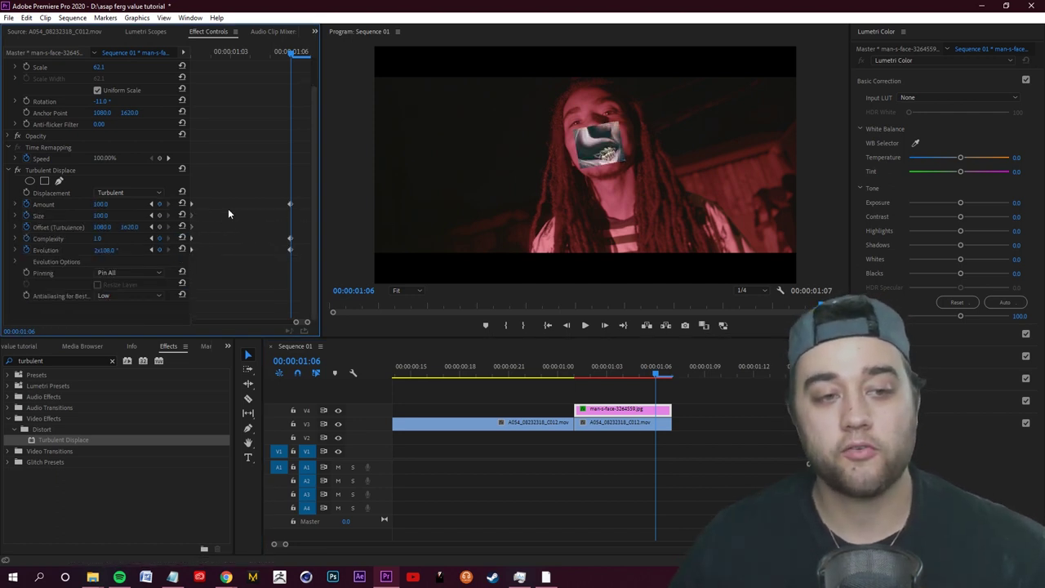
{"action": "left_click_drag", "start_coordinate": [264, 196], "coordinate": [312, 253]}
Play the sequence from its beginning to check how the mouth distortion animates over the frozen frame.
{"action": "left_click_drag", "start_coordinate": [655, 373], "coordinate": [541, 384]}
{"action": "key", "text": "space"}
{"action": "key", "text": "Home"}
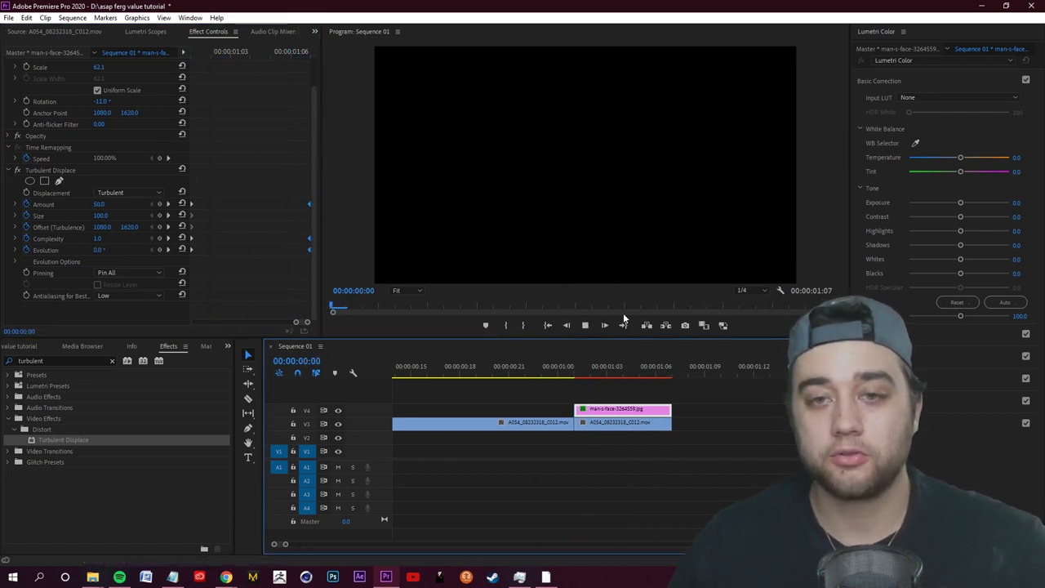
{"action": "key", "text": "minus"}
{"action": "left_click_drag", "start_coordinate": [463, 379], "coordinate": [576, 374]}
{"action": "key", "text": "space"}
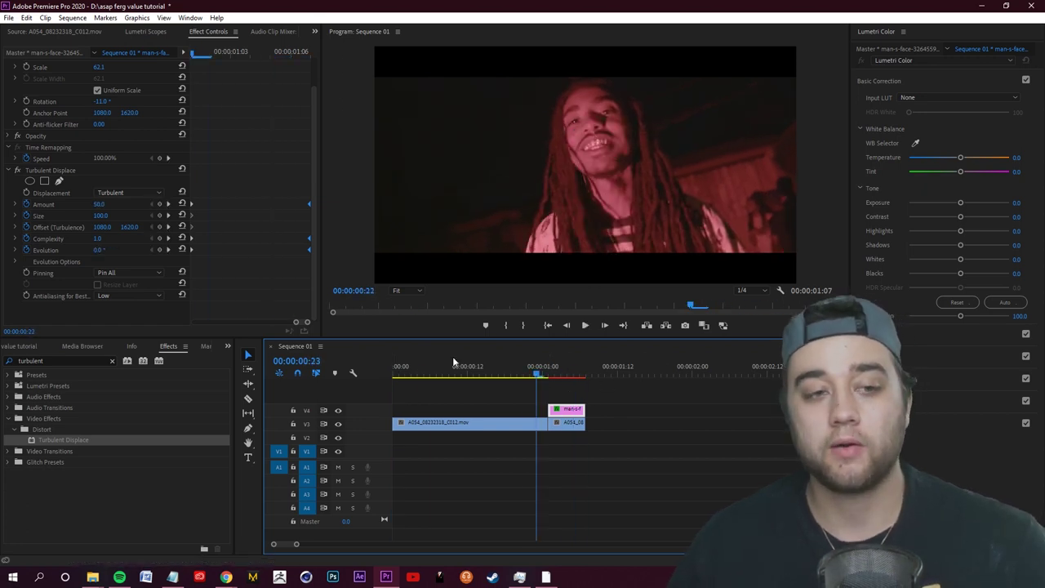
{"action": "key", "text": "space"}
Replace the end keyframes with a single Amount keyframe of 161 at 00:00:01:06, and preview the distortion full screen.
{"action": "left_click_drag", "start_coordinate": [567, 376], "coordinate": [542, 388]}
{"action": "key", "text": "space"}
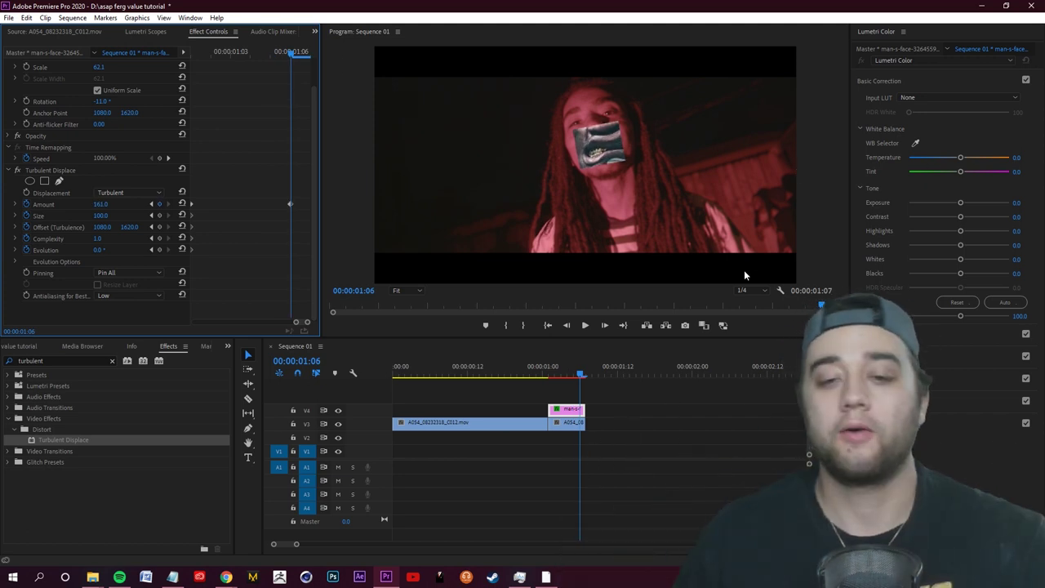
{"action": "left_click", "coordinate": [511, 386]}
{"action": "key", "text": "space"}
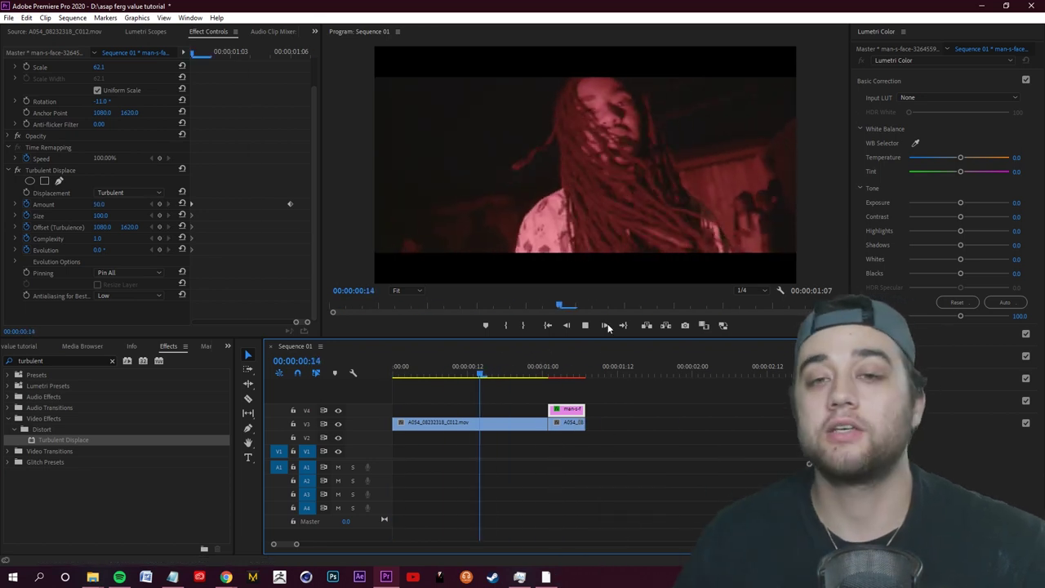
{"action": "key", "text": "grave"}
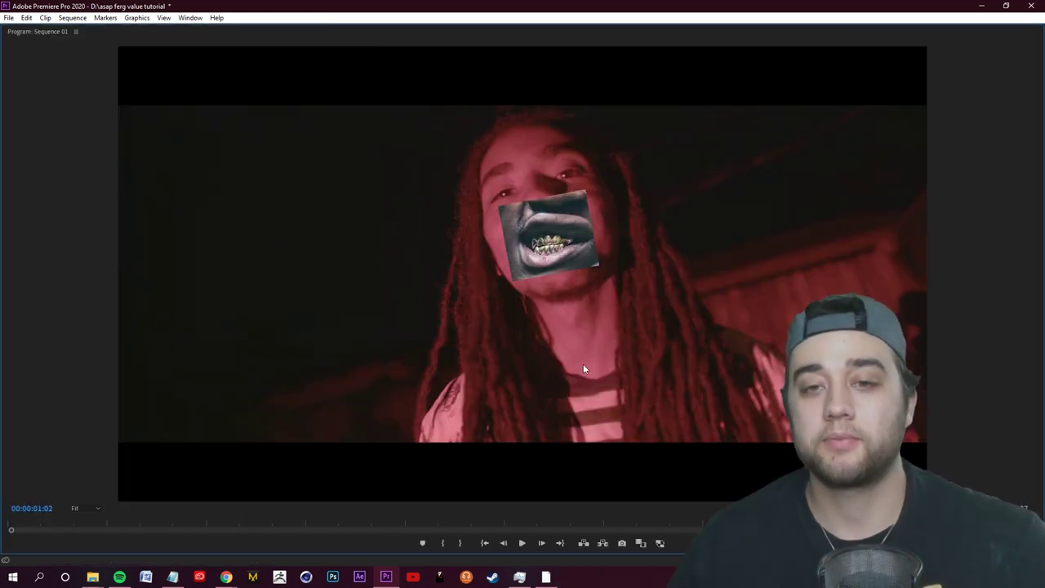
Close the full-screen preview, go to frame 00:00:01:01, and remove the Turbulent Displace effect from the mouth photo clip.
{"action": "left_click", "coordinate": [521, 543]}
{"action": "key", "text": "grave"}
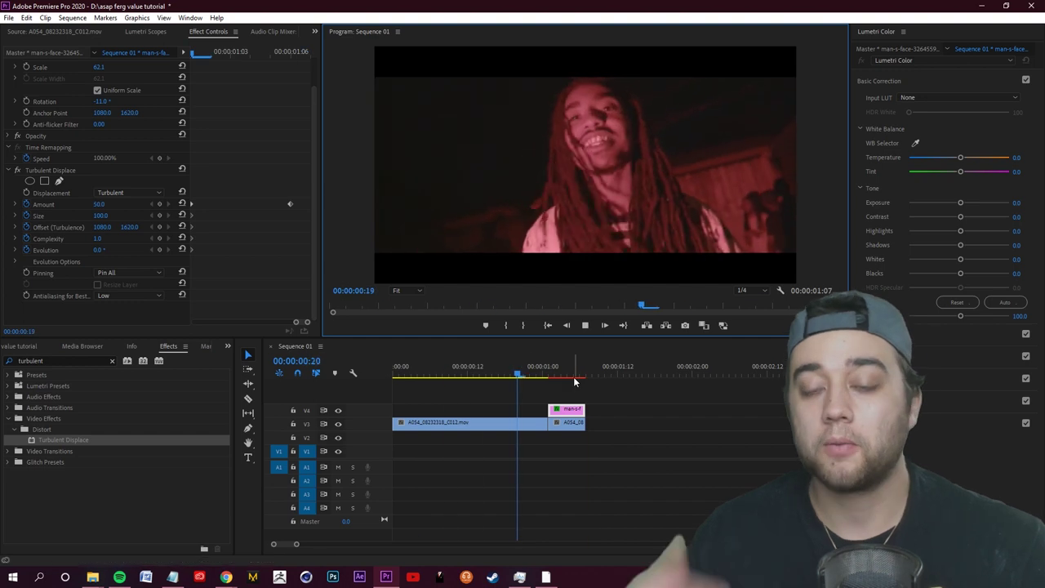
{"action": "left_click", "coordinate": [545, 378]}
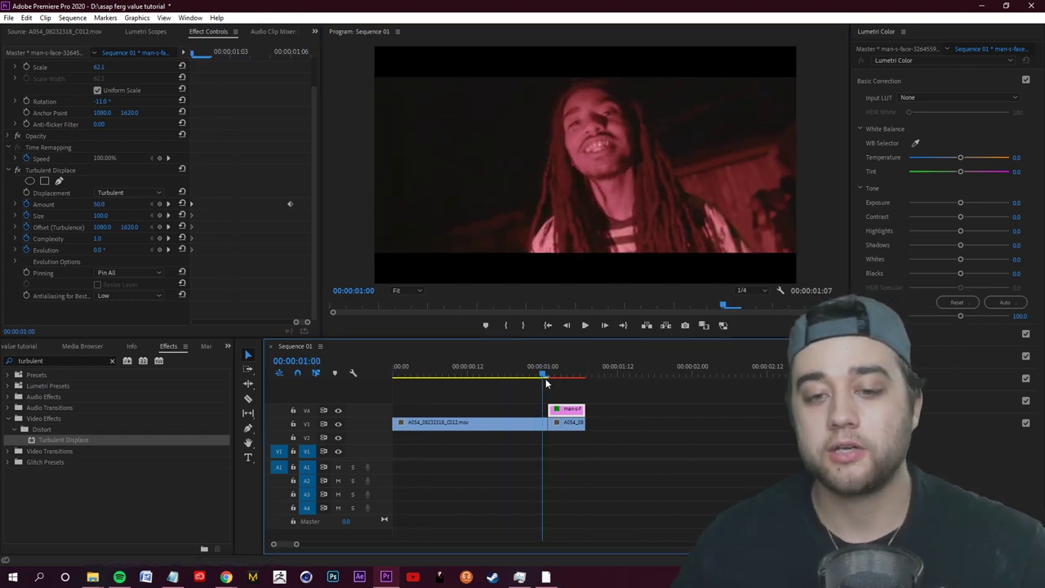
{"action": "left_click_drag", "start_coordinate": [546, 378], "coordinate": [554, 376]}
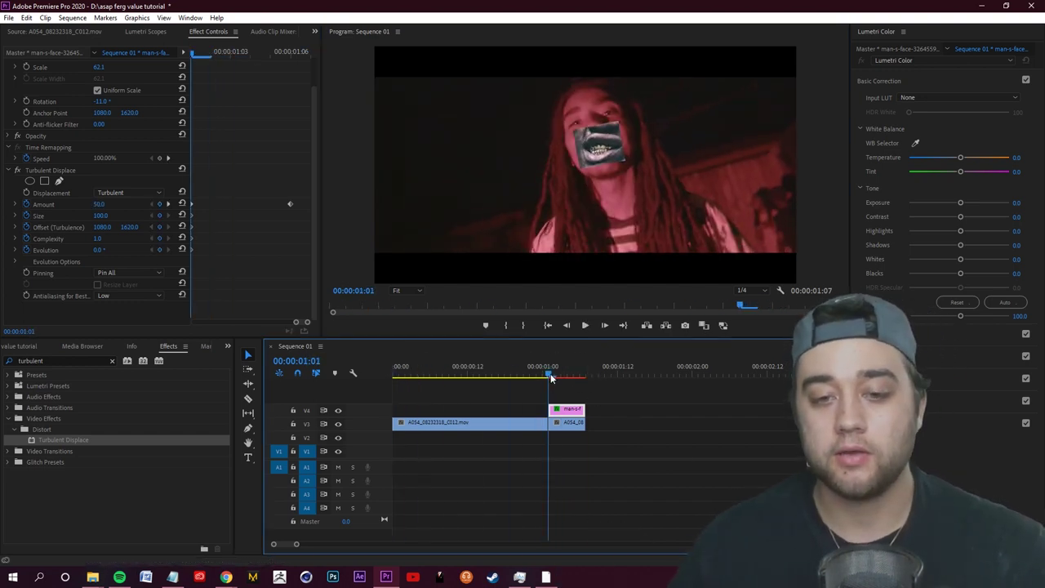
{"action": "left_click", "coordinate": [51, 170]}
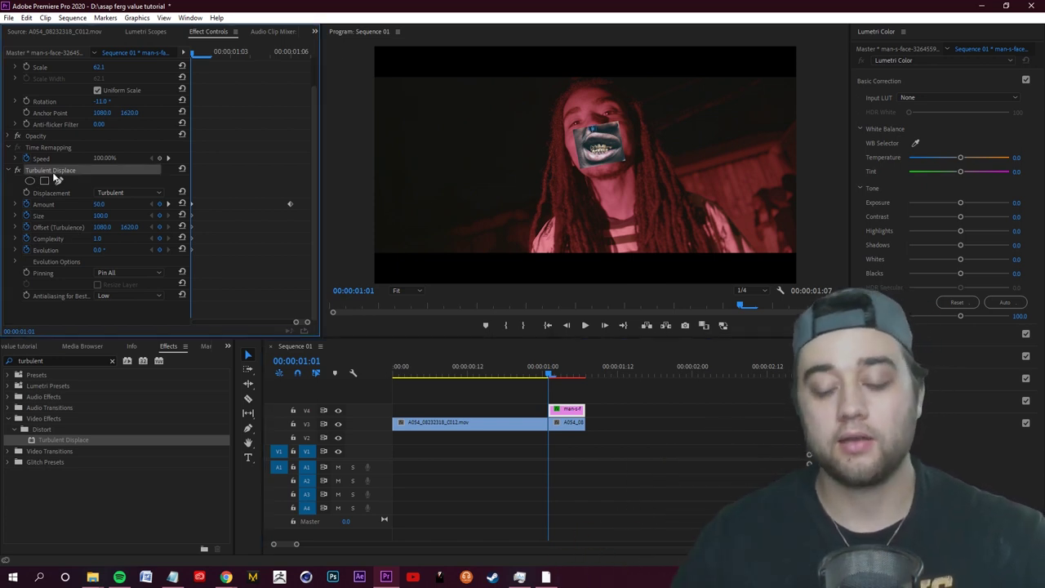
{"action": "key", "text": "Delete"}
Nest the mouth photo clip under the default name and select the nested clip.
{"action": "left_click_drag", "start_coordinate": [562, 380], "coordinate": [544, 382]}
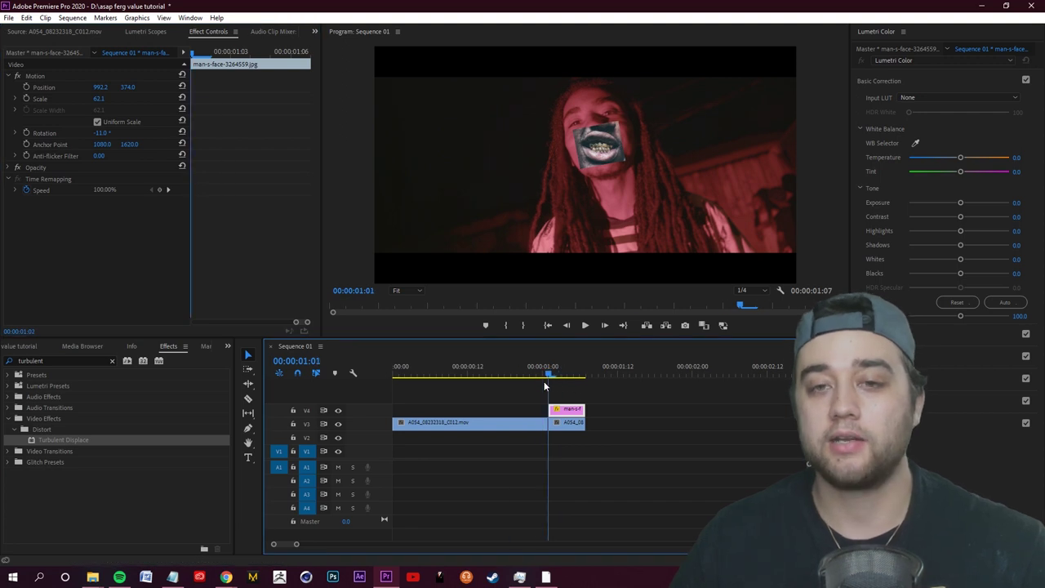
{"action": "right_click", "coordinate": [570, 417]}
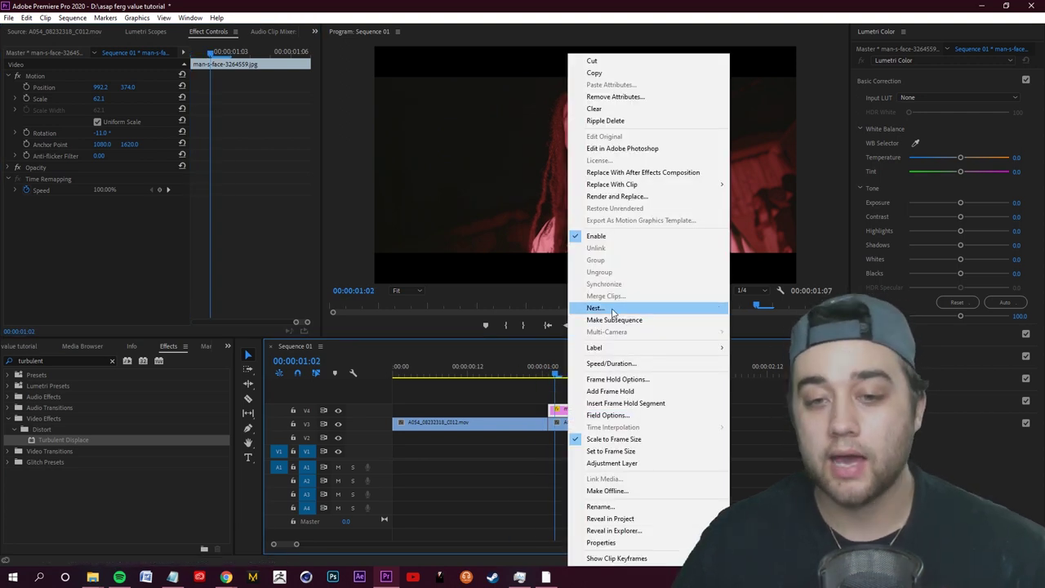
{"action": "left_click", "coordinate": [618, 367]}
{"action": "key", "text": "Return"}
{"action": "left_click", "coordinate": [576, 413]}
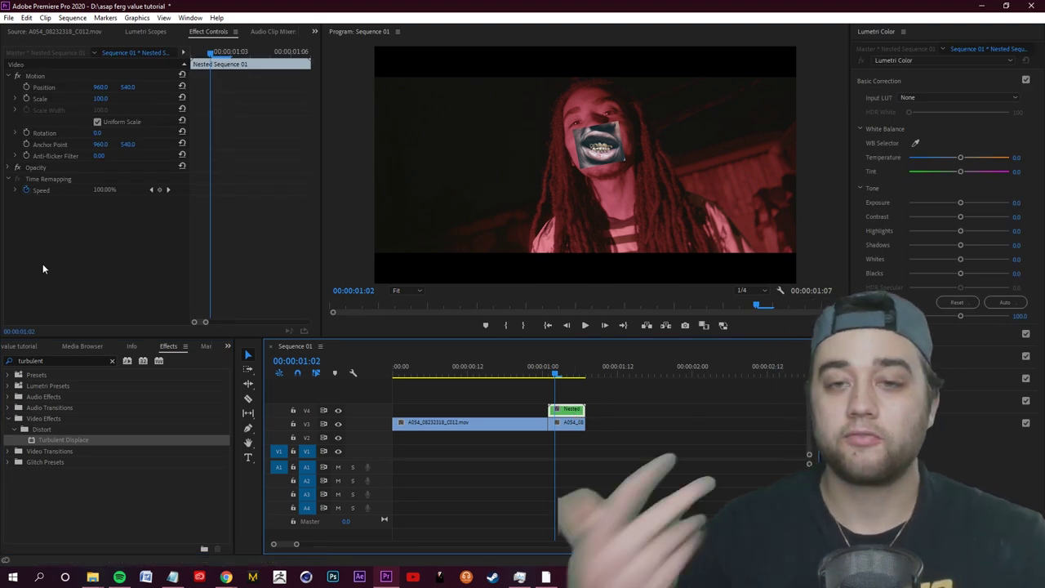
Reapply the keyframed Turbulent Displace effect to the nested mouth clip and preview the distortion near the clip's end.
{"action": "left_click", "coordinate": [570, 374]}
{"action": "mouse_move", "coordinate": [569, 375]}
{"action": "left_mouse_down"}
{"action": "mouse_move", "coordinate": [499, 379]}
{"action": "mouse_move", "coordinate": [580, 379]}
{"action": "left_mouse_up"}
{"action": "key", "text": "space"}
{"action": "key", "text": "space"}
{"action": "left_click", "coordinate": [590, 396]}
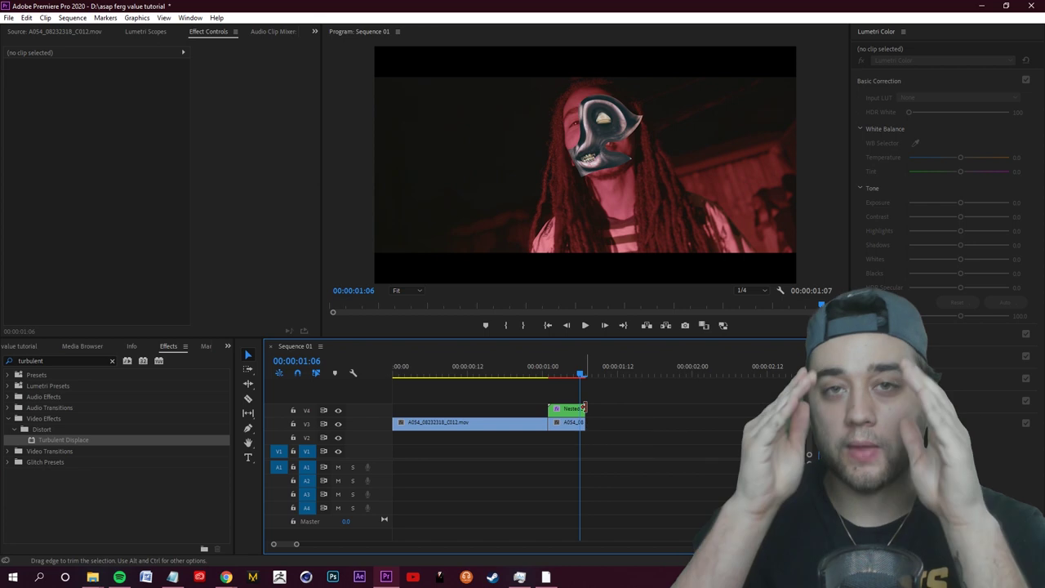
Keyframe Turbulent Displace with Amount 121 and a smaller Size at 00:00:01:05 on the nested clip, and shift those keyframes to its end.
{"action": "left_click", "coordinate": [576, 409]}
{"action": "left_click_drag", "start_coordinate": [580, 374], "coordinate": [568, 374]}
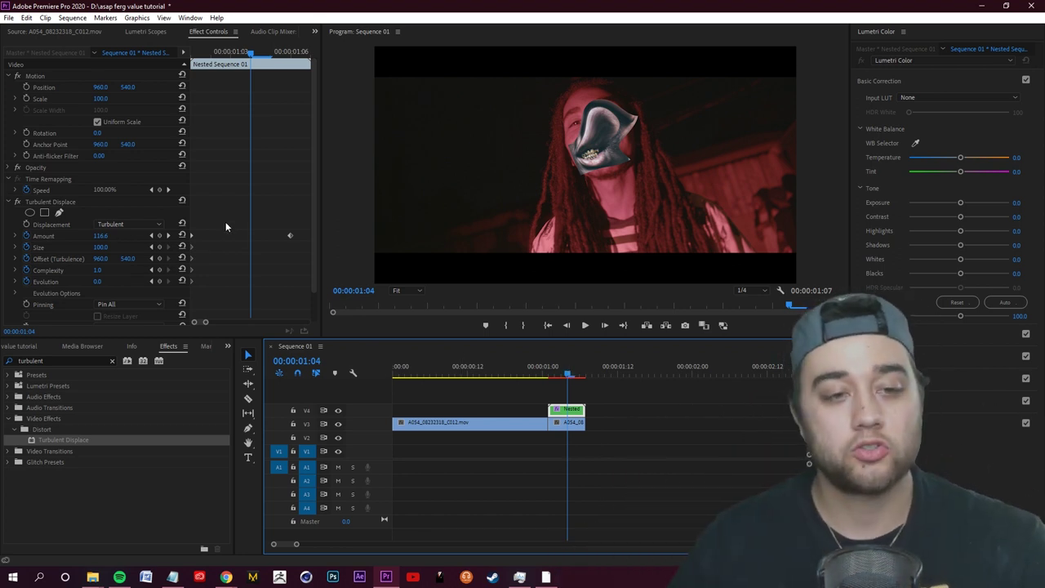
{"action": "left_click_drag", "start_coordinate": [104, 237], "coordinate": [33, 237]}
{"action": "left_click_drag", "start_coordinate": [100, 235], "coordinate": [253, 236]}
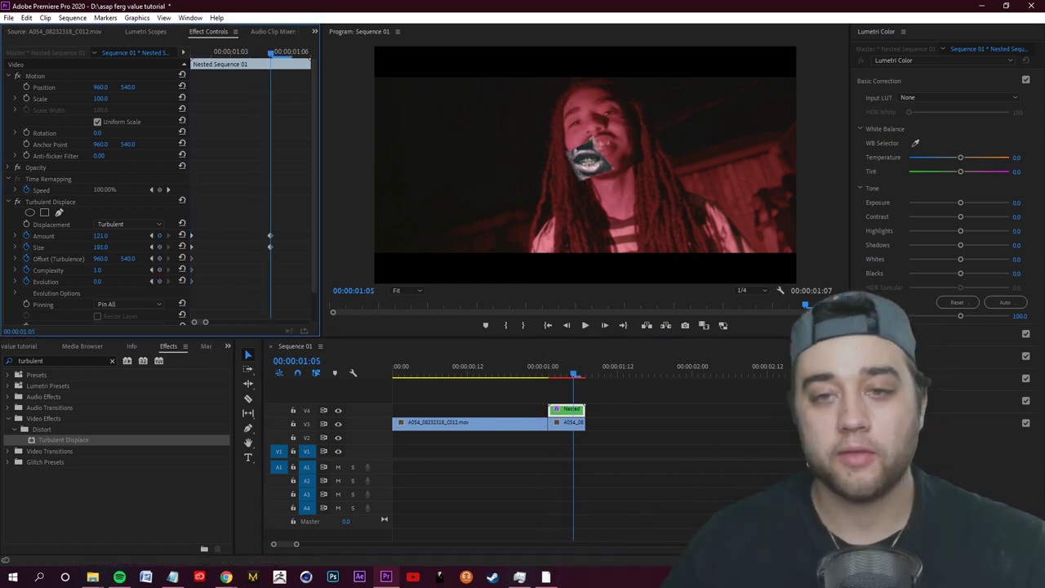
{"action": "left_click_drag", "start_coordinate": [100, 246], "coordinate": [57, 247]}
{"action": "left_click_drag", "start_coordinate": [260, 223], "coordinate": [304, 251]}
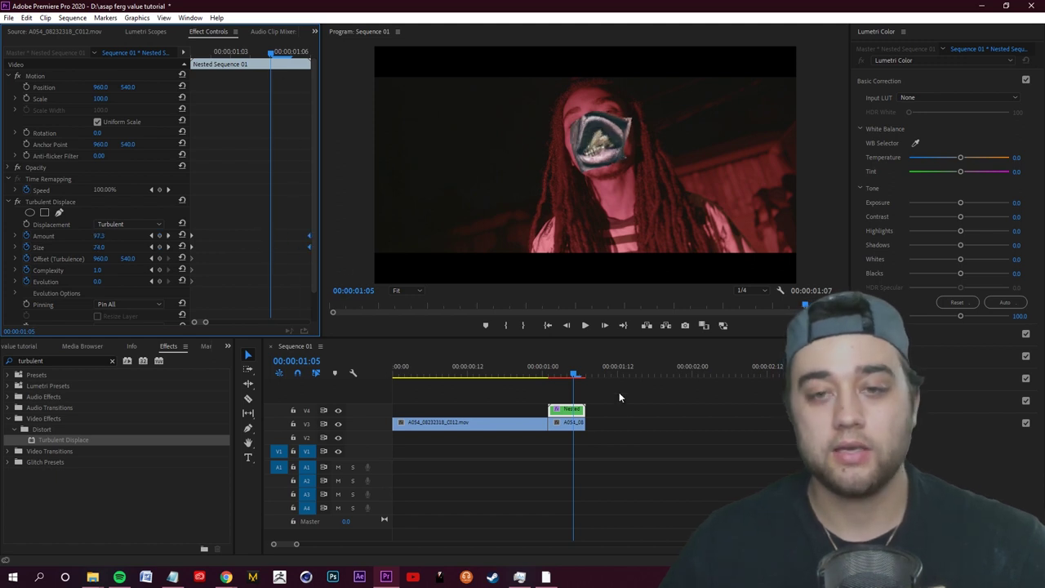
Play the sequence from its beginning to check the distortion on the nested mouth clip.
{"action": "left_click", "coordinate": [559, 374]}
{"action": "key", "text": "space"}
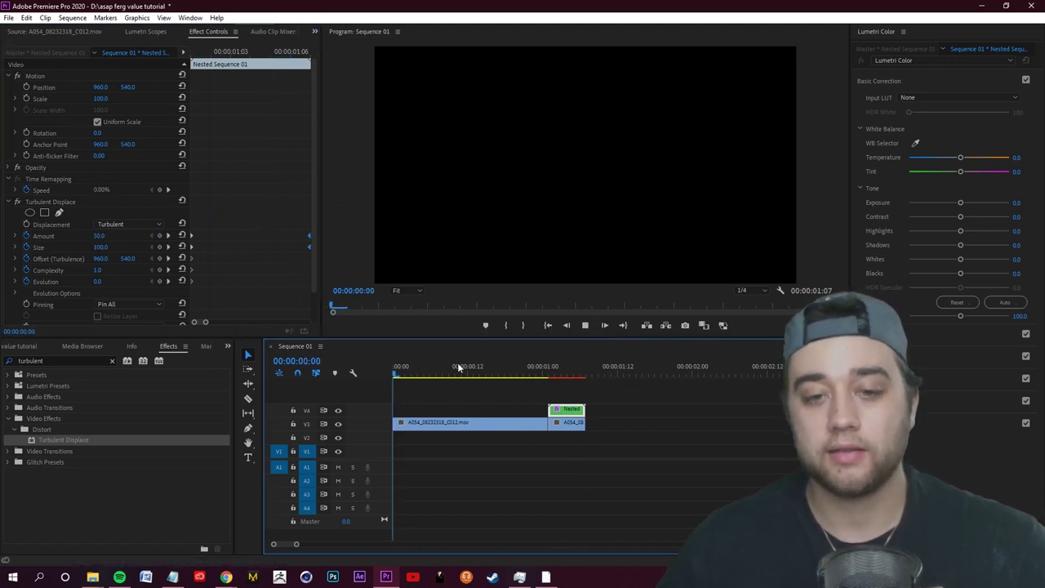
{"action": "left_click", "coordinate": [730, 392]}
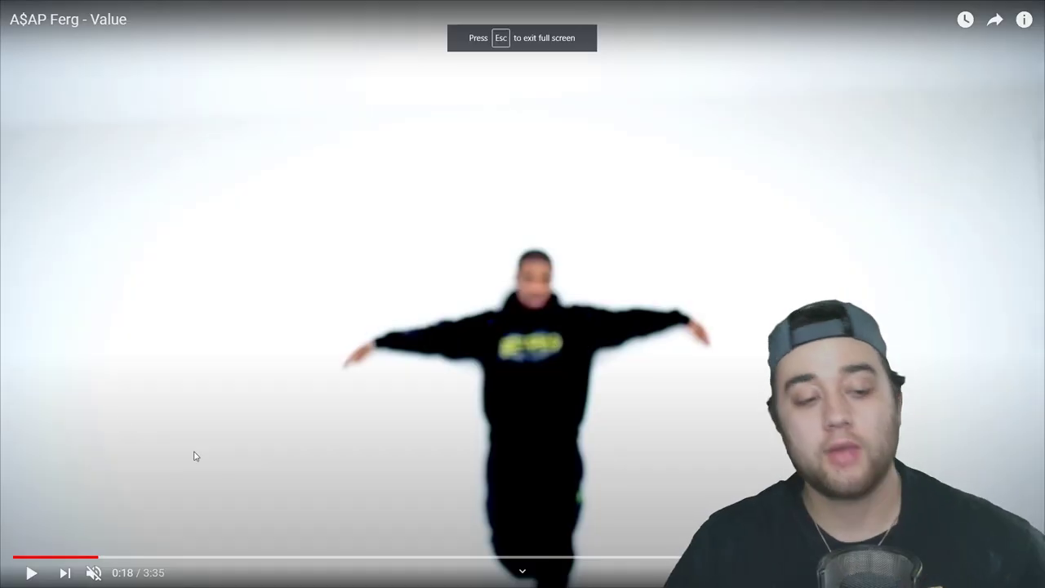
Step back frame by frame from 0:17 to 0:16 in the A$AP Ferg "Value" video to examine the warped title text.
{"action": "left_click", "coordinate": [91, 557]}
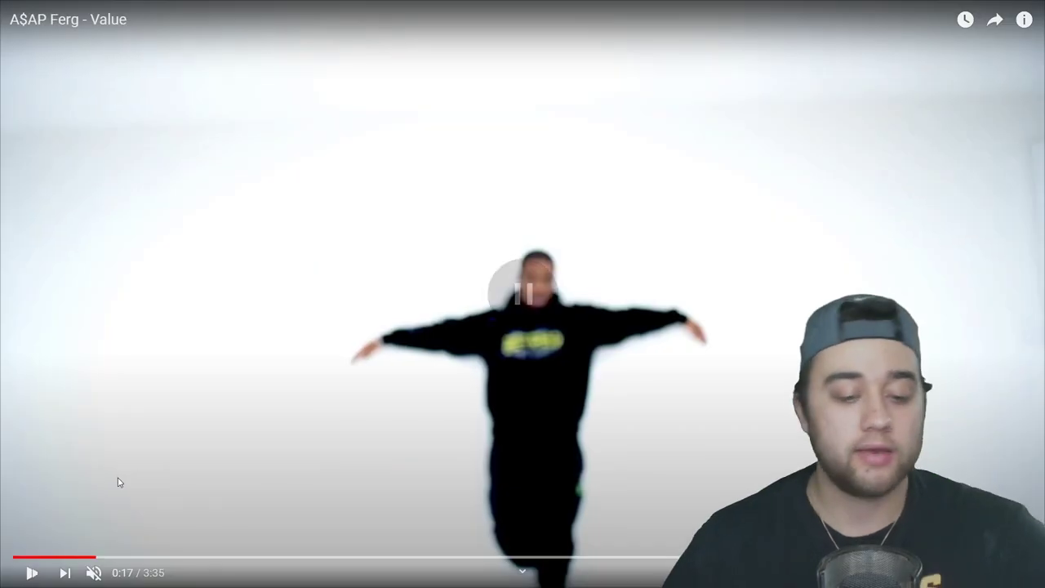
{"action": "left_click", "coordinate": [113, 455]}
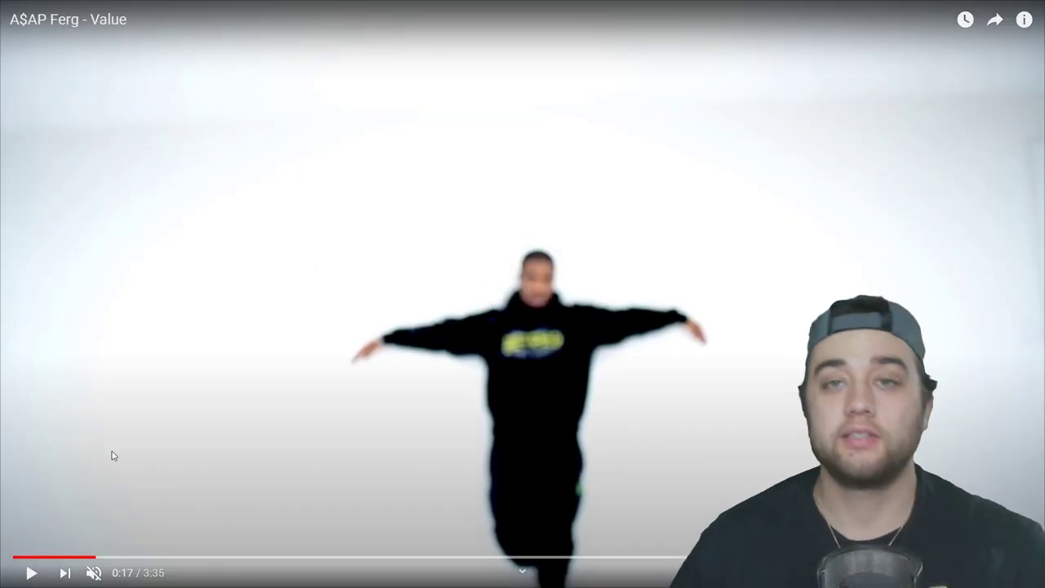
{"action": "key", "text": "comma"}
{"action": "key", "text": "comma"}
{"action": "key", "text": "comma"}
{"action": "key", "text": "comma"}
{"action": "key", "text": "comma"}
{"action": "key", "text": "comma"}
{"action": "key", "text": "comma"}
{"action": "key", "text": "comma"}
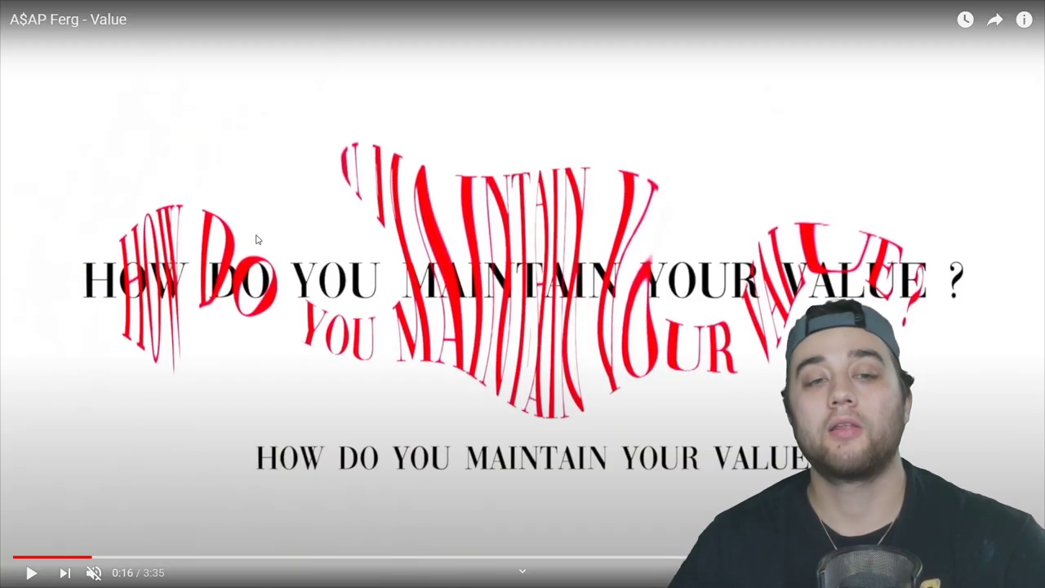
Step forward from the warped text to the metallic-teeth close-up and play on, then leave full screen and return to 0:15.
{"action": "key", "text": "period"}
{"action": "key", "text": "period"}
{"action": "key", "text": "period"}
{"action": "key", "text": "period"}
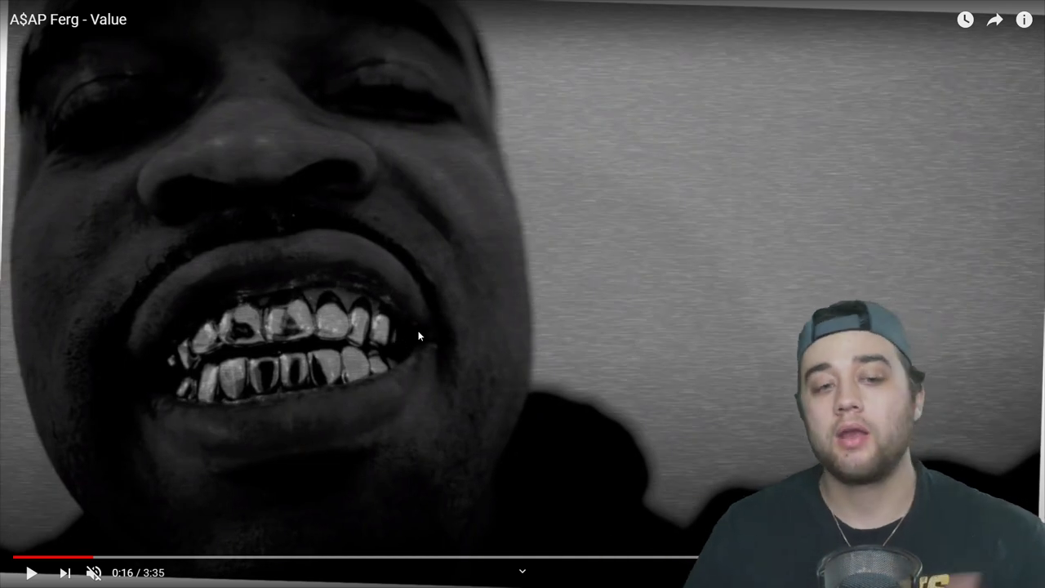
{"action": "left_click", "coordinate": [31, 573]}
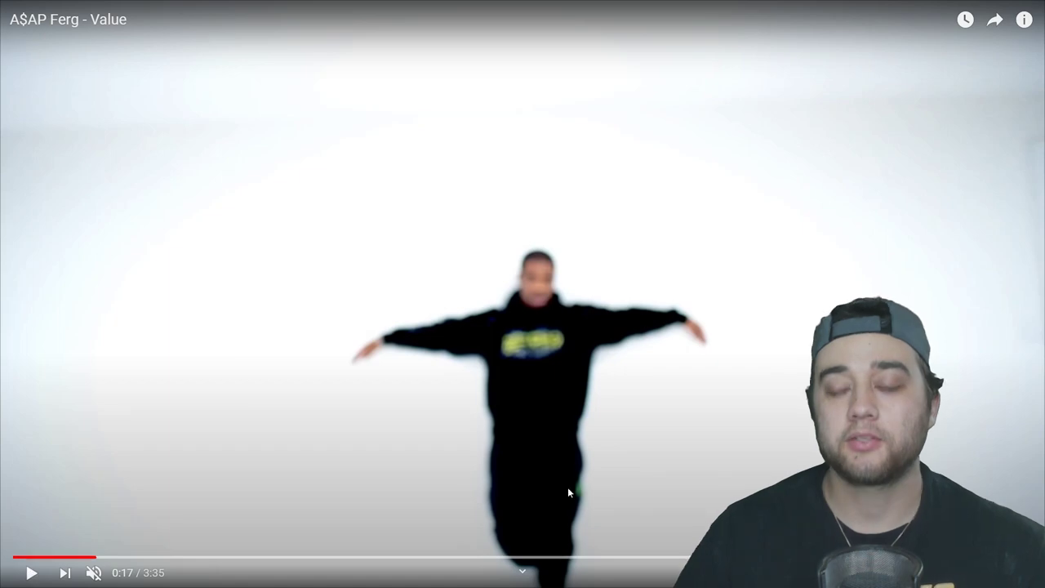
{"action": "key", "text": "Escape"}
{"action": "left_click", "coordinate": [129, 446]}
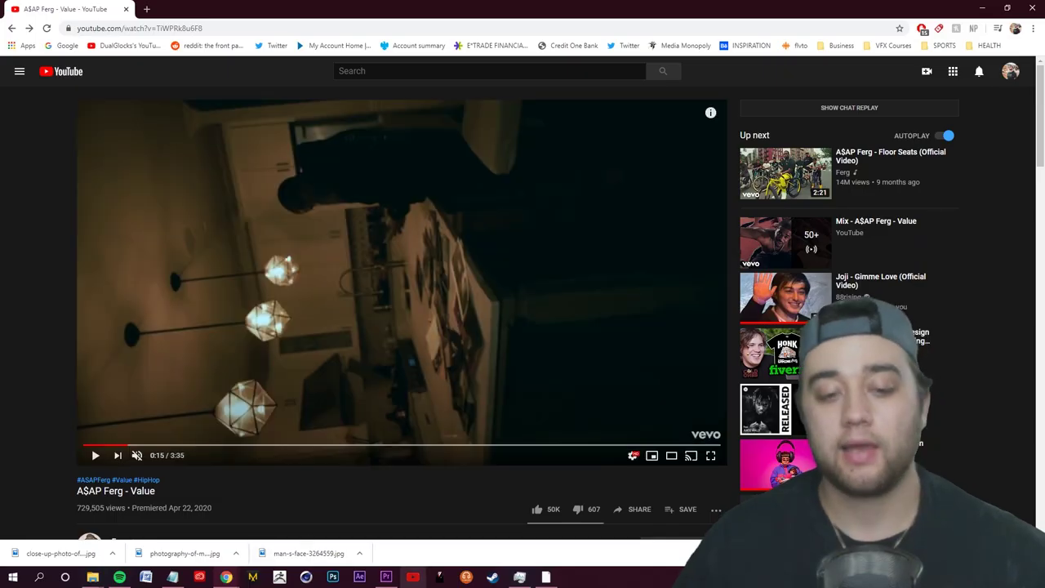
Switch back to Premiere Pro, find the Stylize Mosaic video effect, and apply it to the nested mouth clip.
{"action": "left_click", "coordinate": [386, 576]}
{"action": "left_click", "coordinate": [525, 369]}
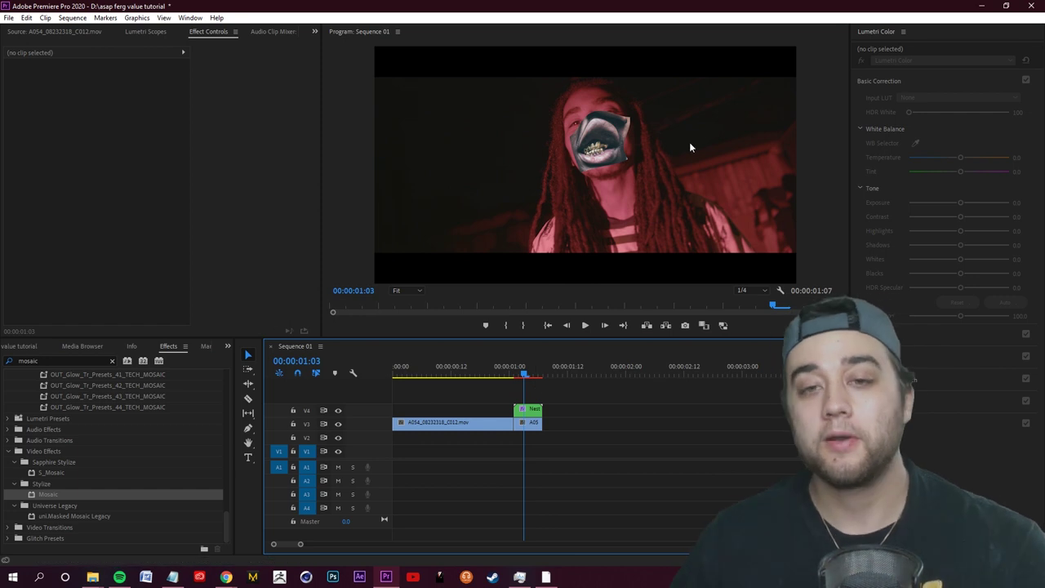
{"action": "left_click", "coordinate": [43, 361]}
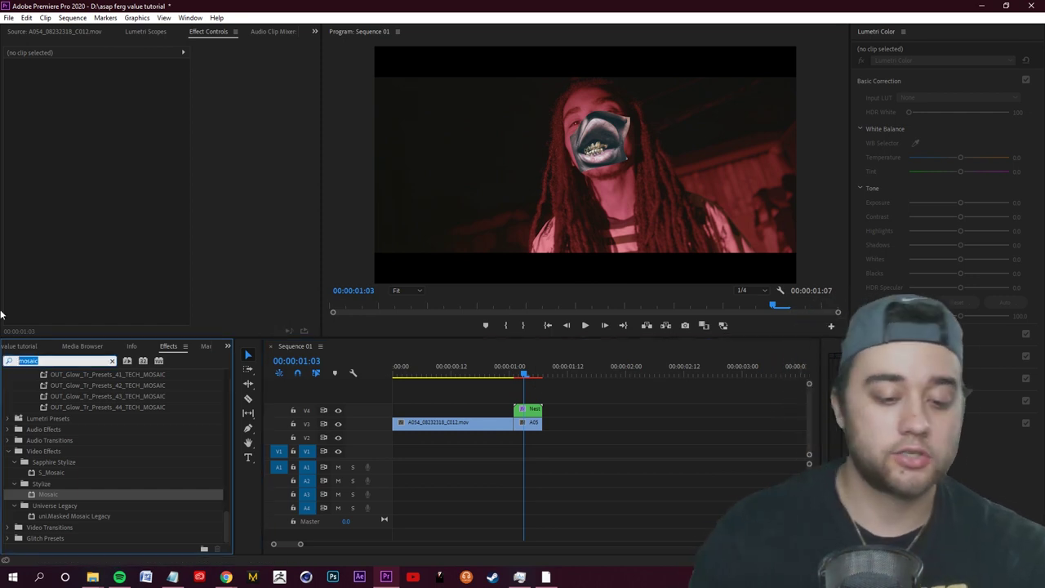
{"action": "type", "text": "mosaic"}
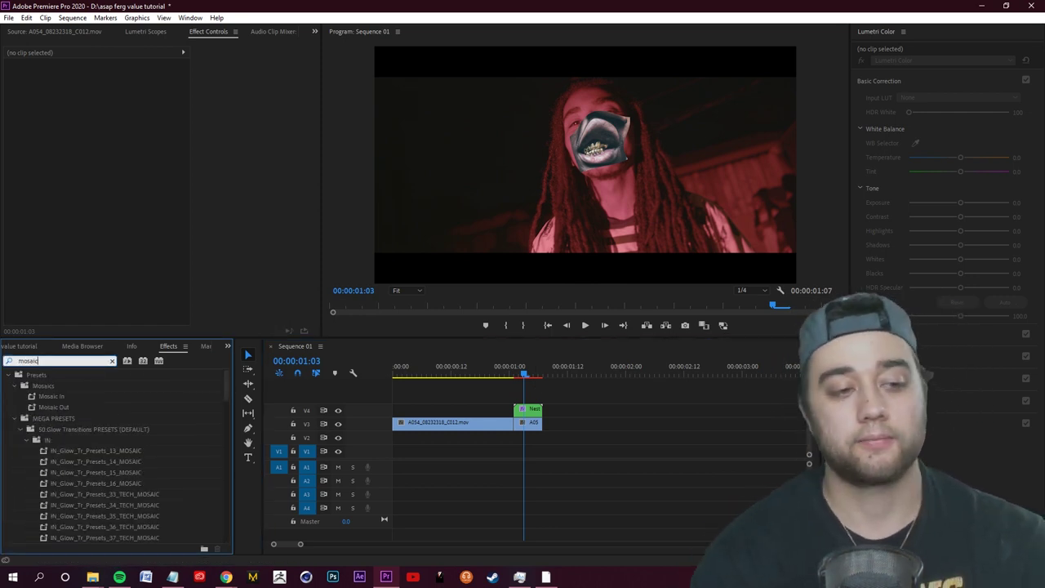
{"action": "scroll", "coordinate": [214, 493], "scroll_direction": "down", "scroll_amount": 5}
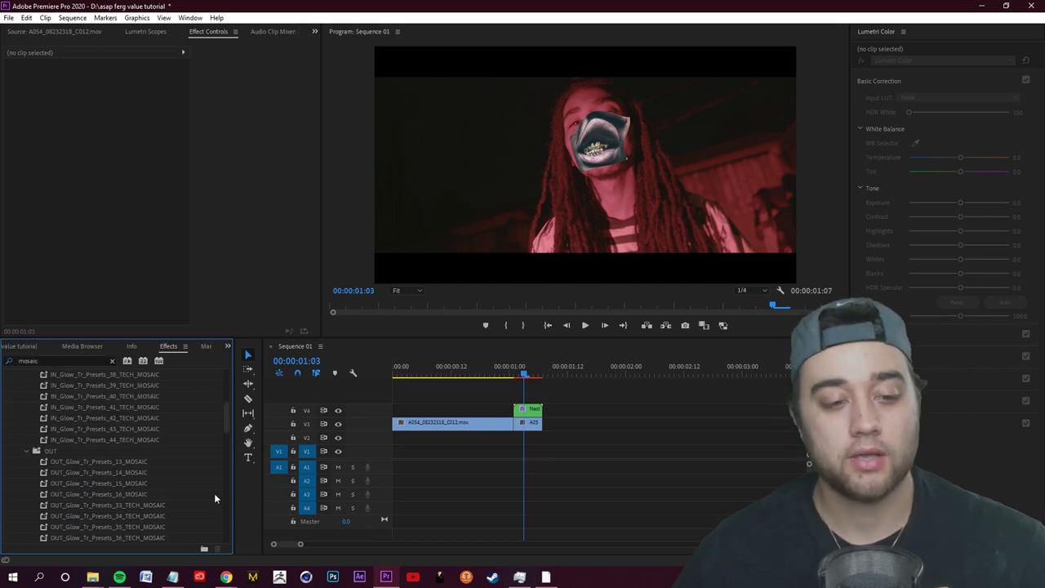
{"action": "left_click_drag", "start_coordinate": [227, 419], "coordinate": [238, 550]}
{"action": "left_click_drag", "start_coordinate": [47, 495], "coordinate": [531, 410]}
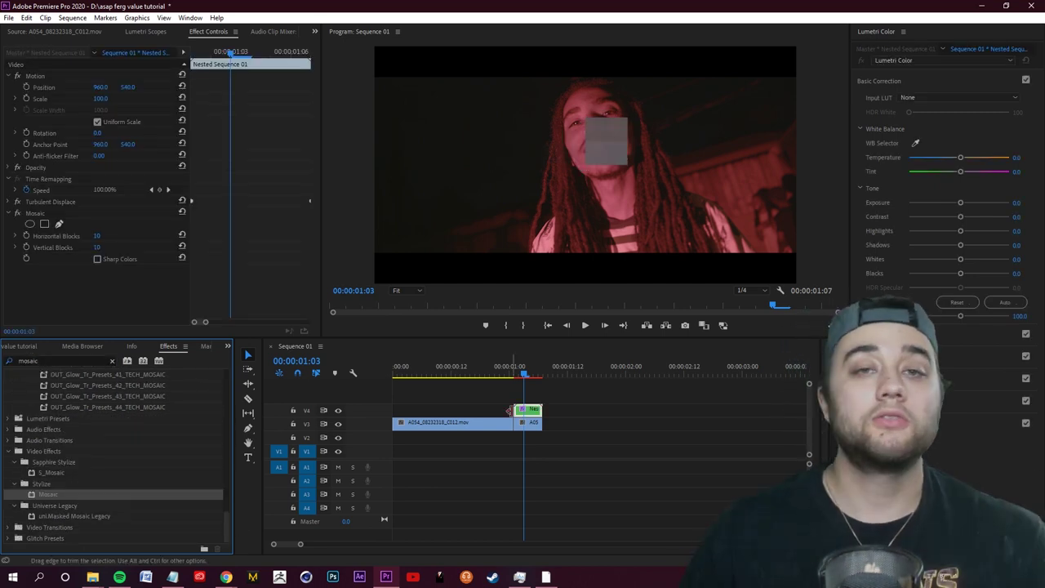
Set Mosaic to 238 Horizontal Blocks and 226 Vertical Blocks, and start keyframing both values at 00:00:01:01.
{"action": "left_click_drag", "start_coordinate": [99, 239], "coordinate": [359, 248]}
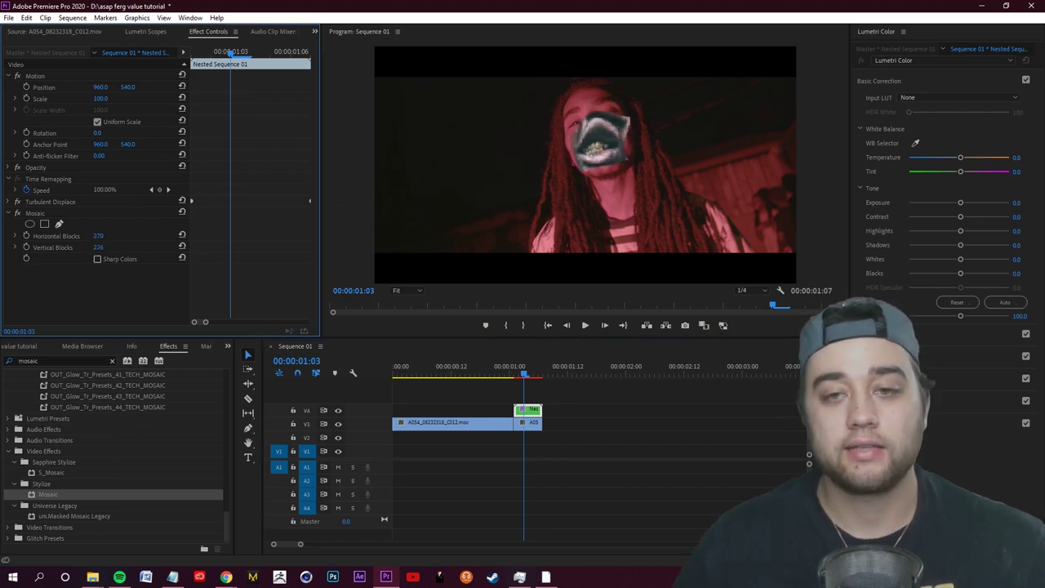
{"action": "key", "text": "Up"}
{"action": "left_click", "coordinate": [26, 235]}
{"action": "left_click", "coordinate": [26, 247]}
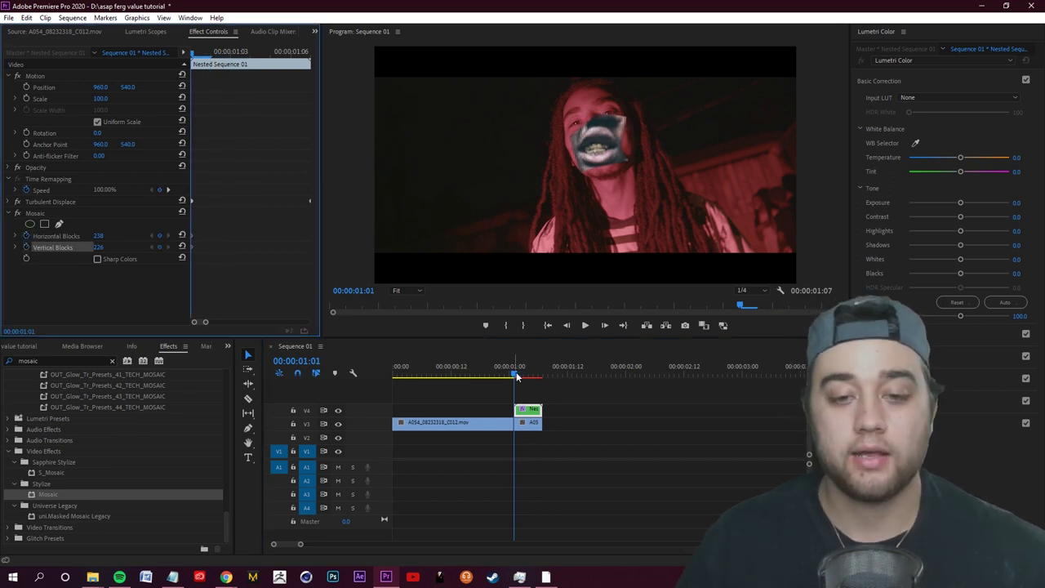
Keyframe Mosaic at 00:00:01:05 with 129 Horizontal Blocks and a lower number of Vertical Blocks.
{"action": "left_click_drag", "start_coordinate": [516, 376], "coordinate": [535, 380]}
{"action": "left_click_drag", "start_coordinate": [100, 236], "coordinate": [18, 236]}
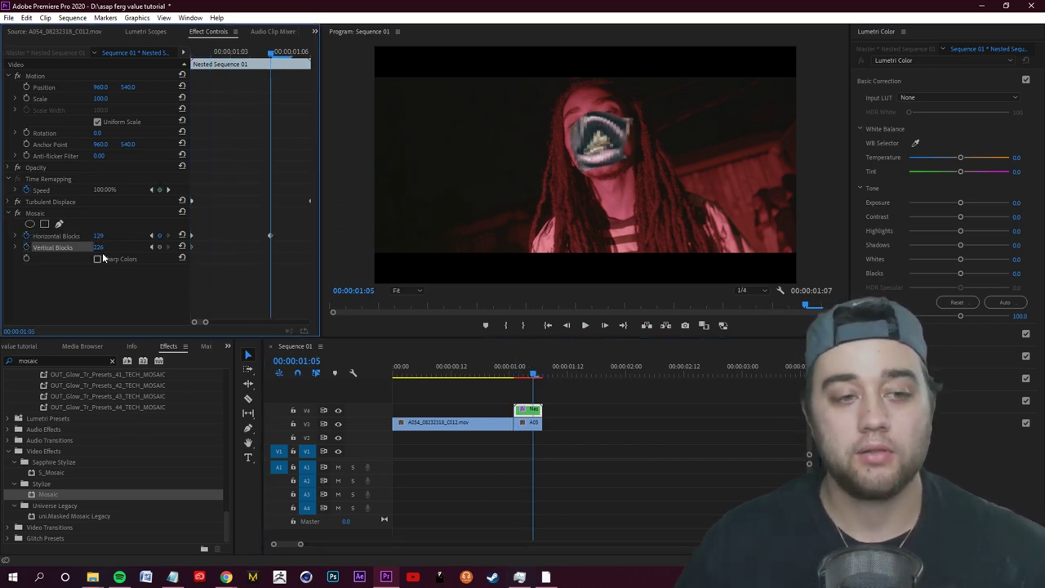
{"action": "left_click_drag", "start_coordinate": [99, 247], "coordinate": [29, 247]}
Play the sequence to check the animated Mosaic on the mouth, then return to 00:00:00:17.
{"action": "mouse_move", "coordinate": [529, 373]}
{"action": "left_mouse_down"}
{"action": "mouse_move", "coordinate": [517, 374]}
{"action": "mouse_move", "coordinate": [530, 374]}
{"action": "left_mouse_up"}
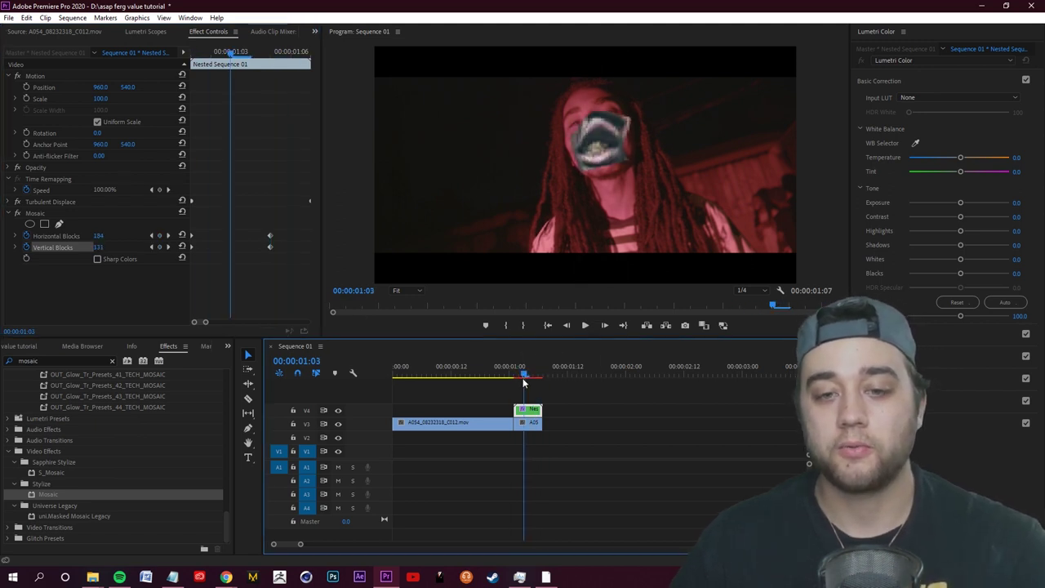
{"action": "key", "text": "space"}
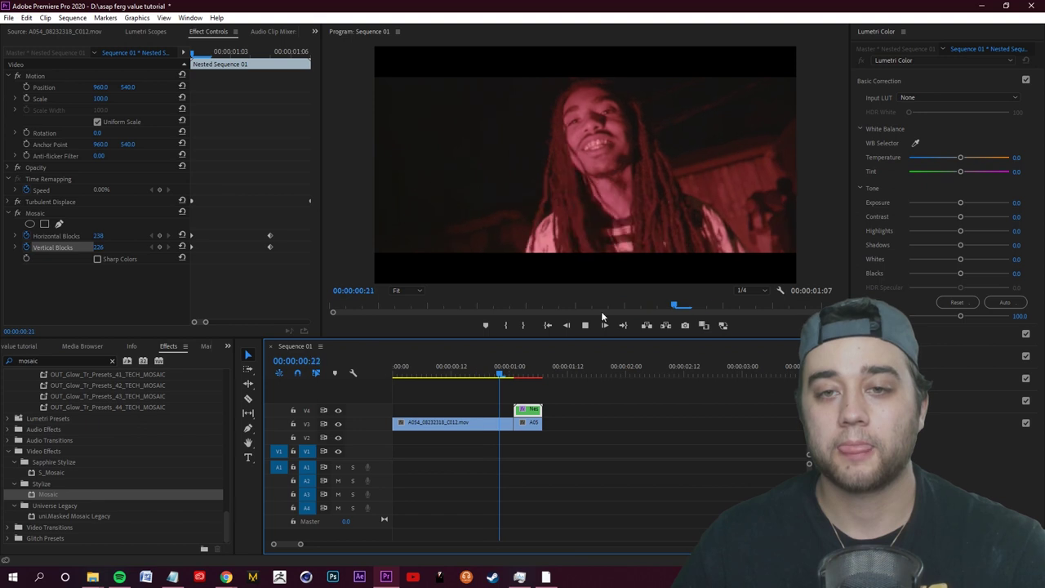
{"action": "key", "text": "space"}
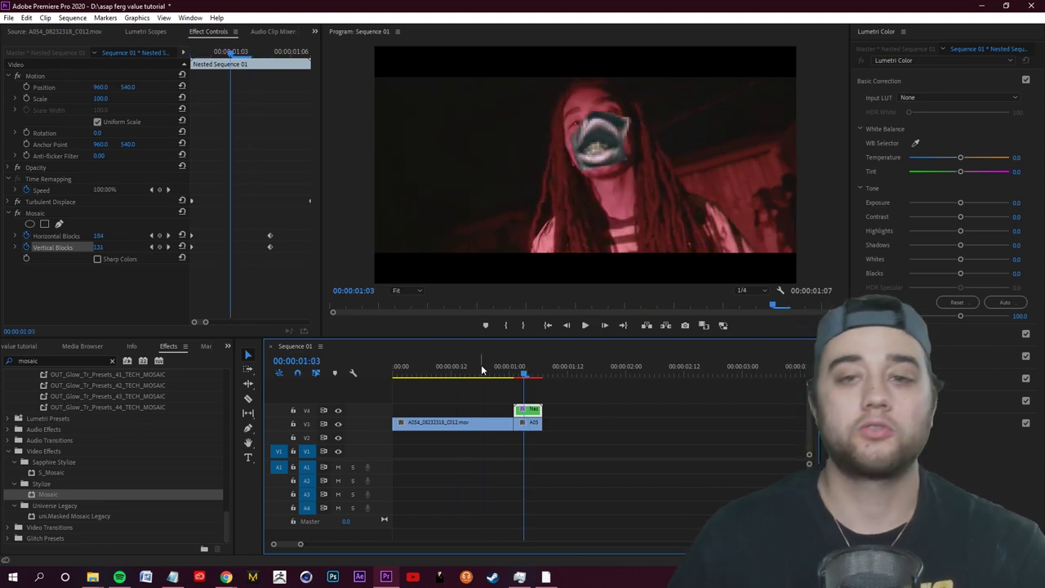
{"action": "left_click", "coordinate": [475, 372]}
{"action": "left_click", "coordinate": [548, 398]}
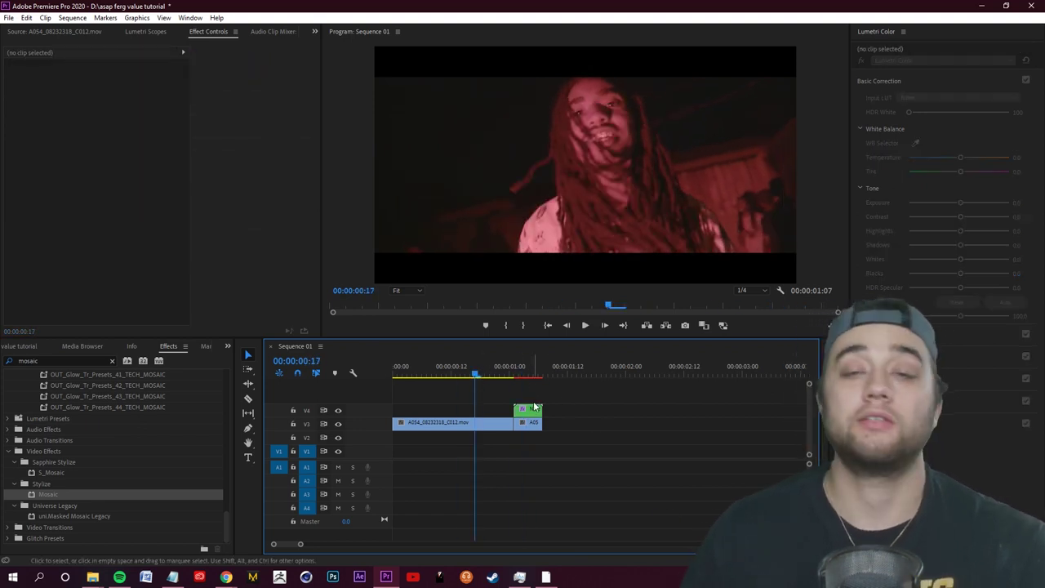
Cut the main video clip at 00:00:00:21 and select the short piece before the frozen frame.
{"action": "key", "text": "c"}
{"action": "left_click", "coordinate": [495, 423]}
{"action": "key", "text": "v"}
{"action": "left_click_drag", "start_coordinate": [475, 375], "coordinate": [500, 393]}
{"action": "left_click", "coordinate": [505, 424]}
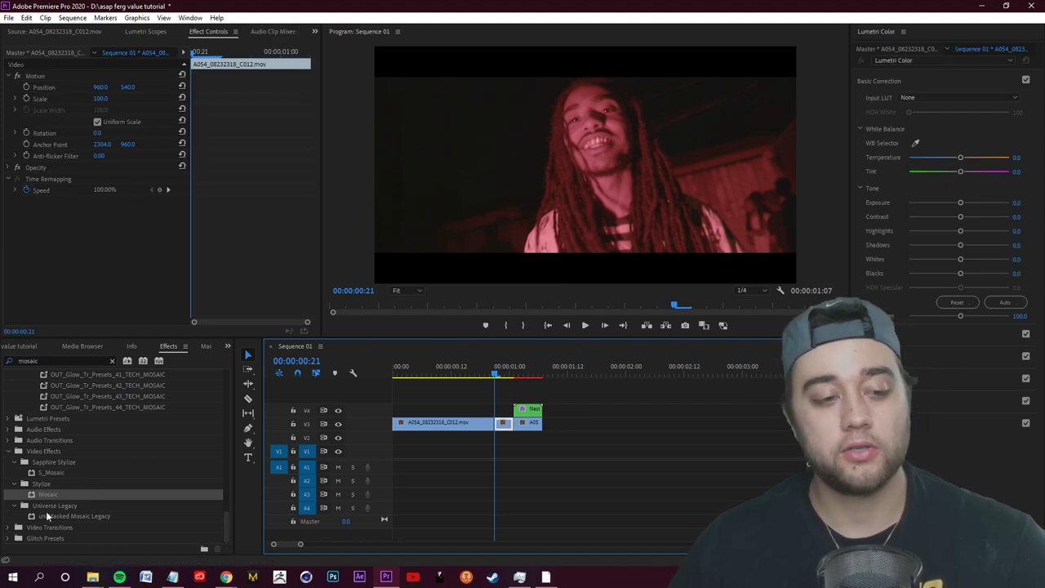
Nest the short video piece with the frozen-frame clip under the default name, and apply the Mosaic effect to the nested clip.
{"action": "left_click_drag", "start_coordinate": [506, 425], "coordinate": [507, 426]}
{"action": "right_click", "coordinate": [506, 426]}
{"action": "left_click", "coordinate": [536, 325]}
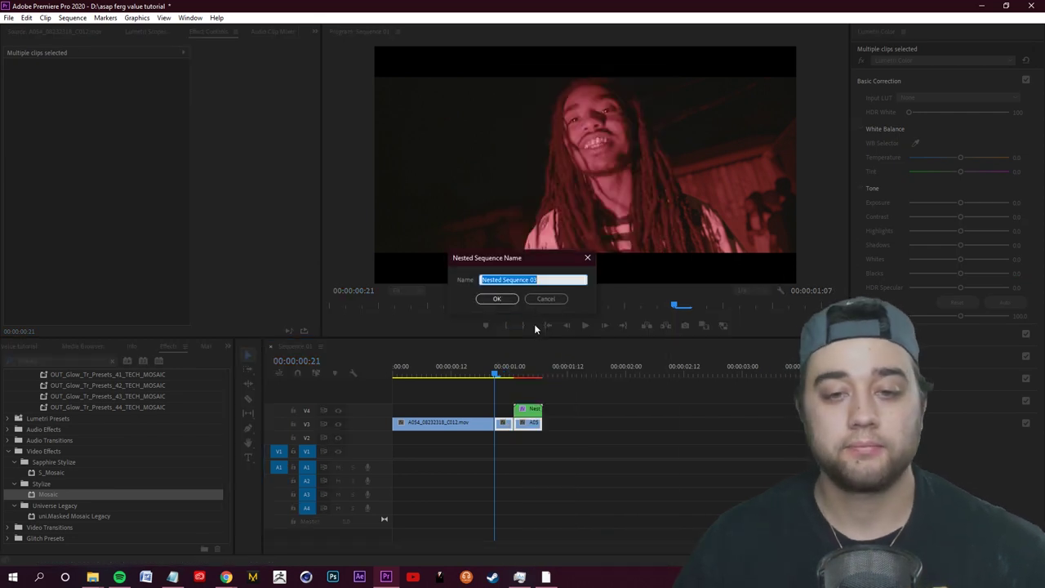
{"action": "left_click", "coordinate": [497, 299]}
{"action": "left_click", "coordinate": [511, 426]}
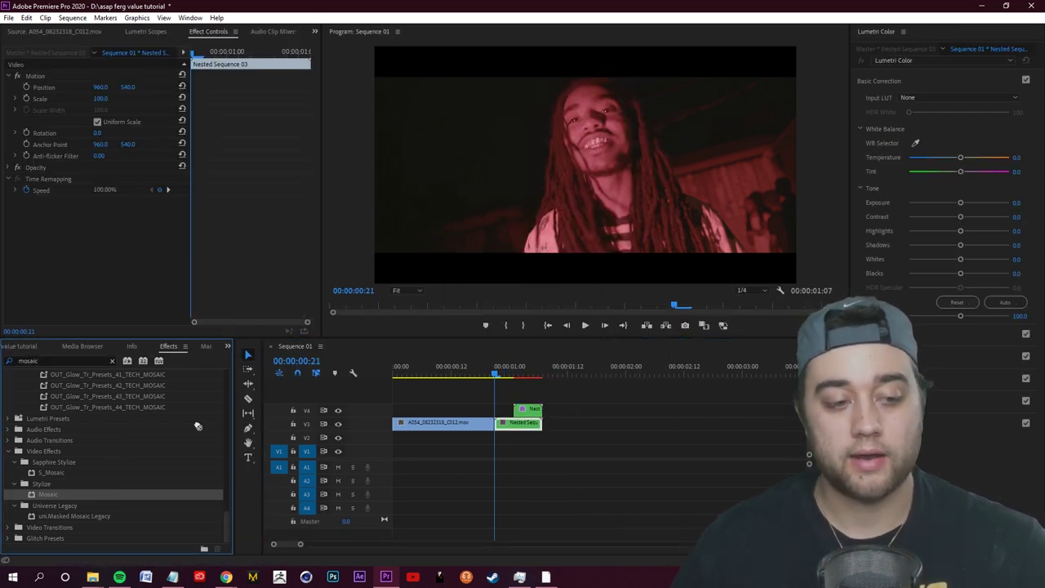
{"action": "left_click_drag", "start_coordinate": [506, 426], "coordinate": [508, 428]}
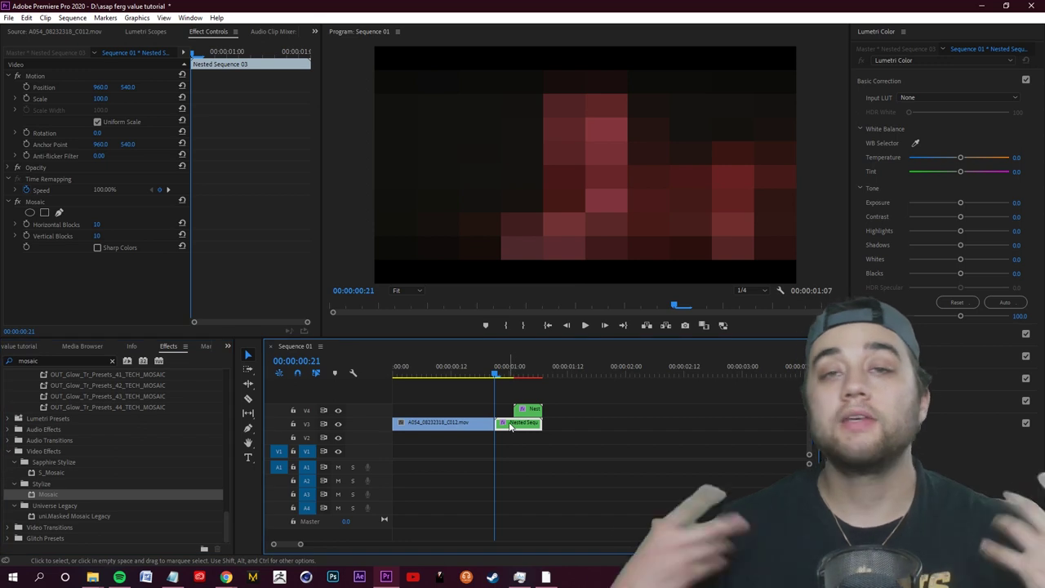
Limit the nested clip's Mosaic to a rectangular mask covering the upper part of the man's face.
{"action": "left_click", "coordinate": [44, 213]}
{"action": "left_click_drag", "start_coordinate": [603, 177], "coordinate": [639, 131]}
{"action": "left_click_drag", "start_coordinate": [541, 85], "coordinate": [541, 105]}
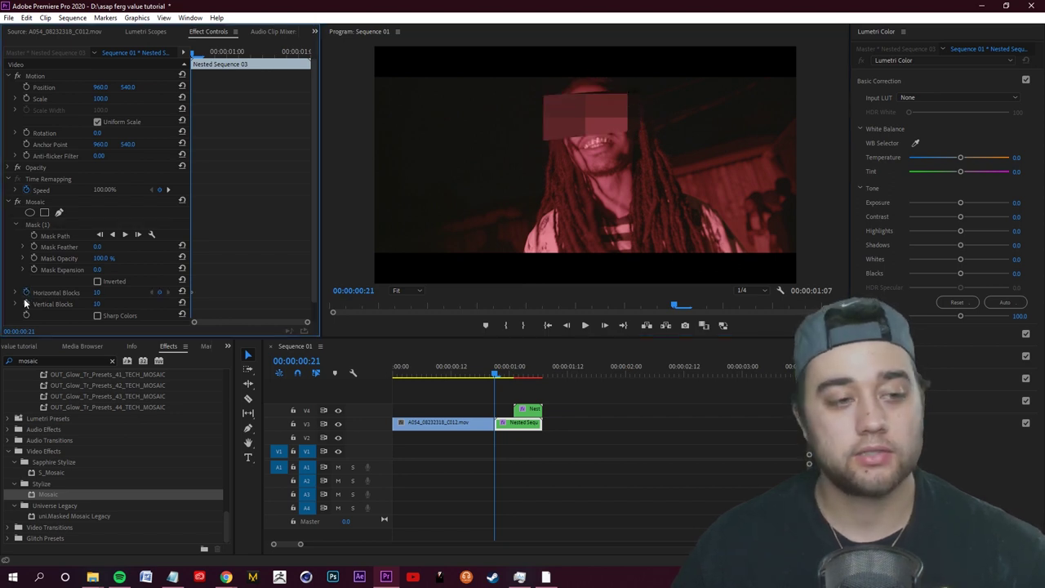
Keyframe Mosaic's Horizontal and Vertical Blocks at 00:00:00:21, and raise both values near the end of the nested clip.
{"action": "left_click", "coordinate": [26, 293]}
{"action": "left_click", "coordinate": [26, 304]}
{"action": "left_click_drag", "start_coordinate": [501, 375], "coordinate": [534, 376]}
{"action": "left_click_drag", "start_coordinate": [95, 294], "coordinate": [135, 305]}
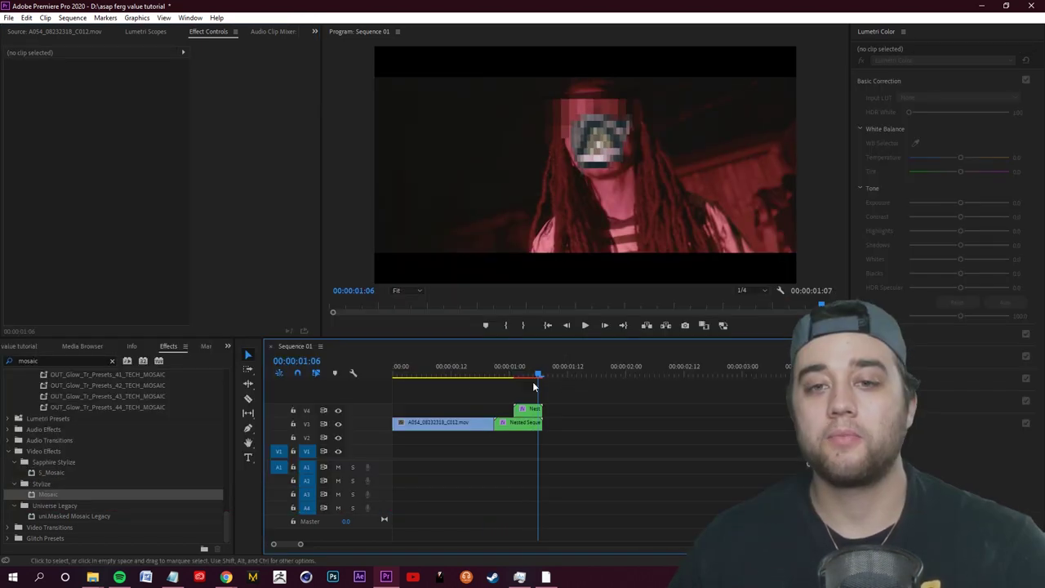
Step through the last frames and play the sequence to check the animated face and mouth Mosaic.
{"action": "key", "text": "Right"}
{"action": "key", "text": "Left"}
{"action": "key", "text": "Left"}
{"action": "key", "text": "Left"}
{"action": "key", "text": "Left"}
{"action": "key", "text": "Right"}
{"action": "key", "text": "Right"}
{"action": "key", "text": "Right"}
{"action": "key", "text": "Right"}
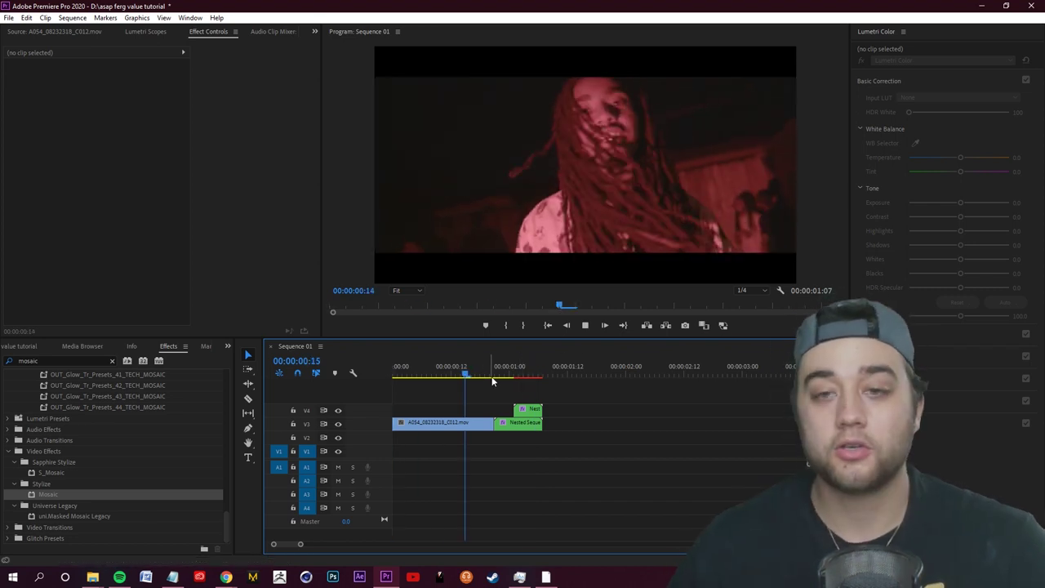
{"action": "key", "text": "space"}
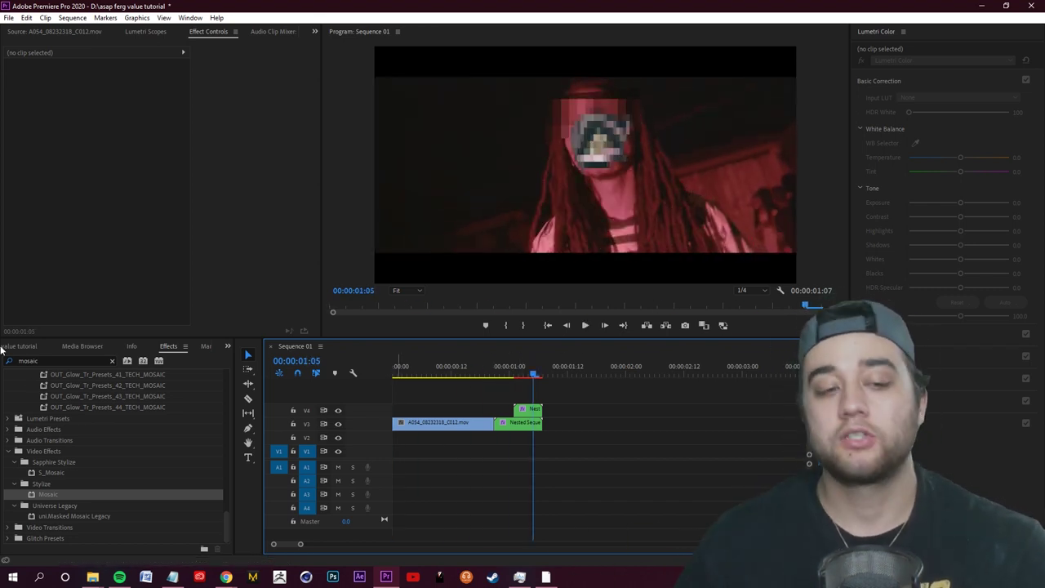
Clear the mosaic search from the effects list, and play the sequence from near the beginning.
{"action": "scroll", "coordinate": [113, 410], "scroll_direction": "up", "scroll_amount": 4}
{"action": "left_click", "coordinate": [112, 361]}
{"action": "scroll", "coordinate": [501, 384], "scroll_direction": "down", "scroll_amount": 1}
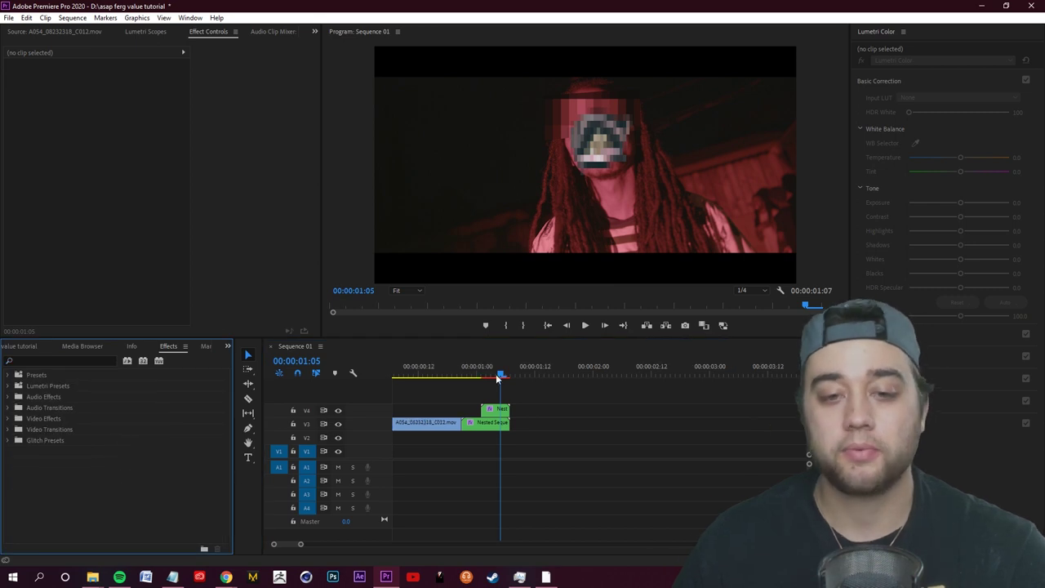
{"action": "left_click_drag", "start_coordinate": [501, 376], "coordinate": [400, 376]}
{"action": "key", "text": "space"}
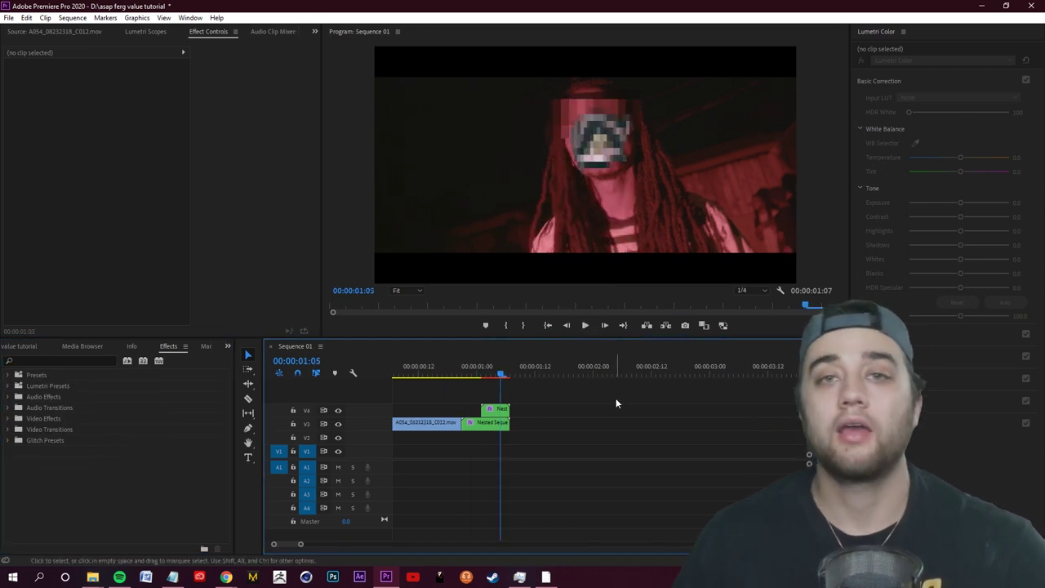
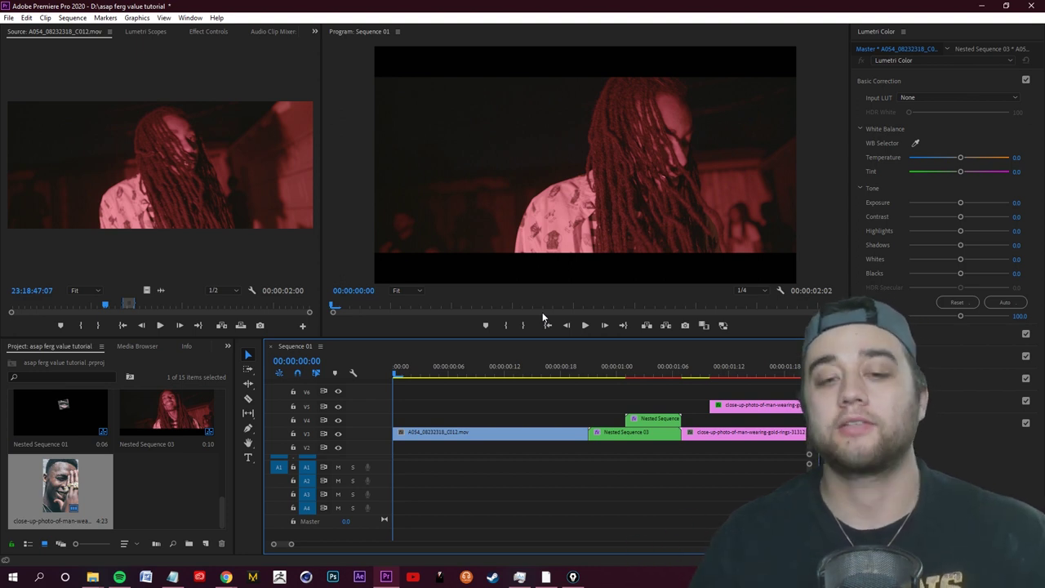
Duplicate the opening video clip onto track V7, starting at 00:00:00:00.
{"action": "left_click", "coordinate": [472, 436]}
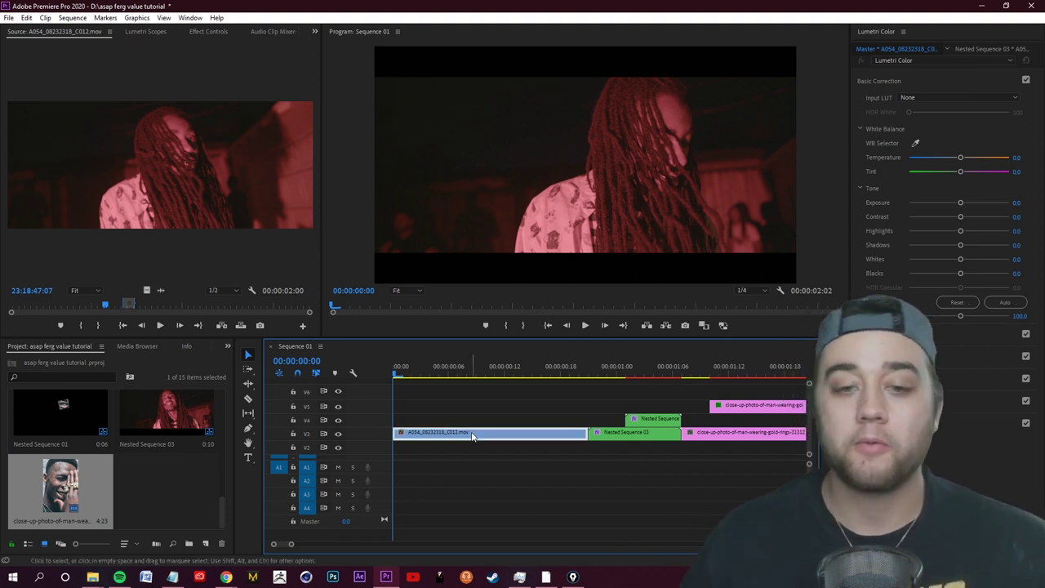
{"action": "left_click", "coordinate": [557, 386]}
{"action": "left_click_drag", "start_coordinate": [405, 373], "coordinate": [436, 381]}
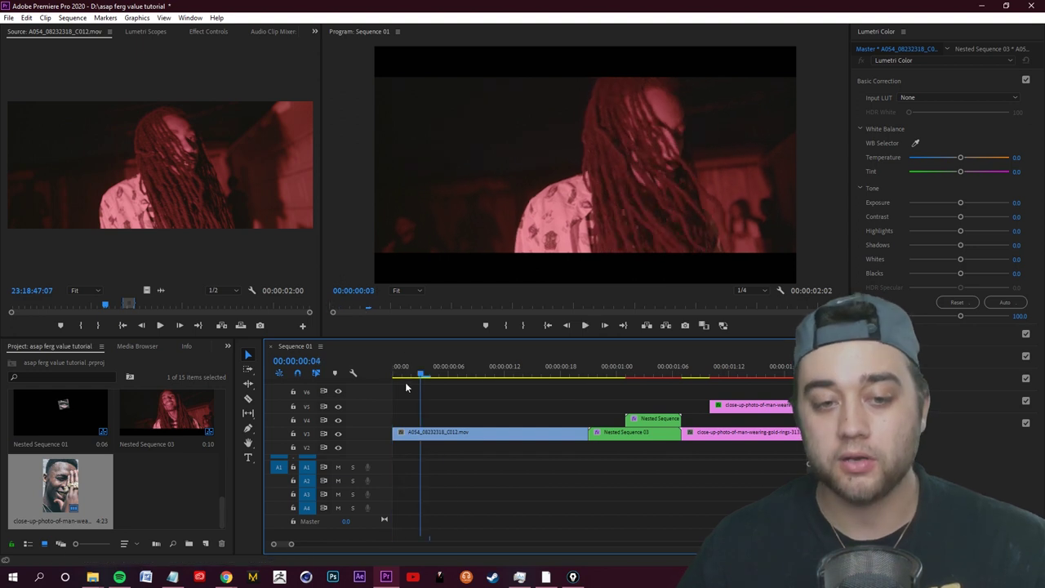
{"action": "left_click", "coordinate": [459, 433]}
{"action": "key", "text": "Home"}
{"action": "scroll", "coordinate": [466, 420], "scroll_direction": "down", "scroll_amount": 1}
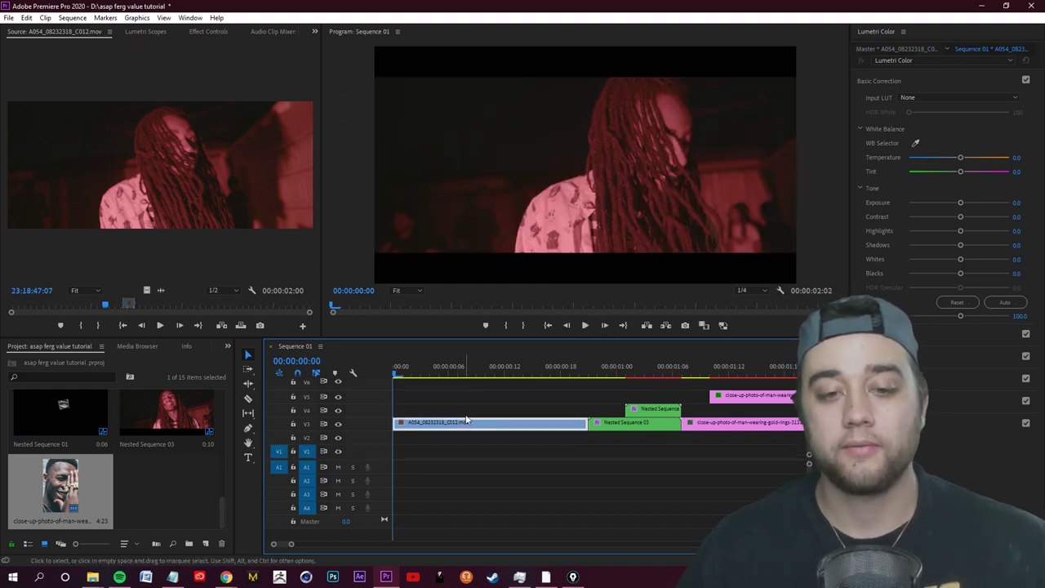
{"action": "scroll", "coordinate": [463, 417], "scroll_direction": "up", "scroll_amount": 2}
{"action": "key", "text": "minus"}
{"action": "key", "text": "minus"}
{"action": "key", "text": "minus"}
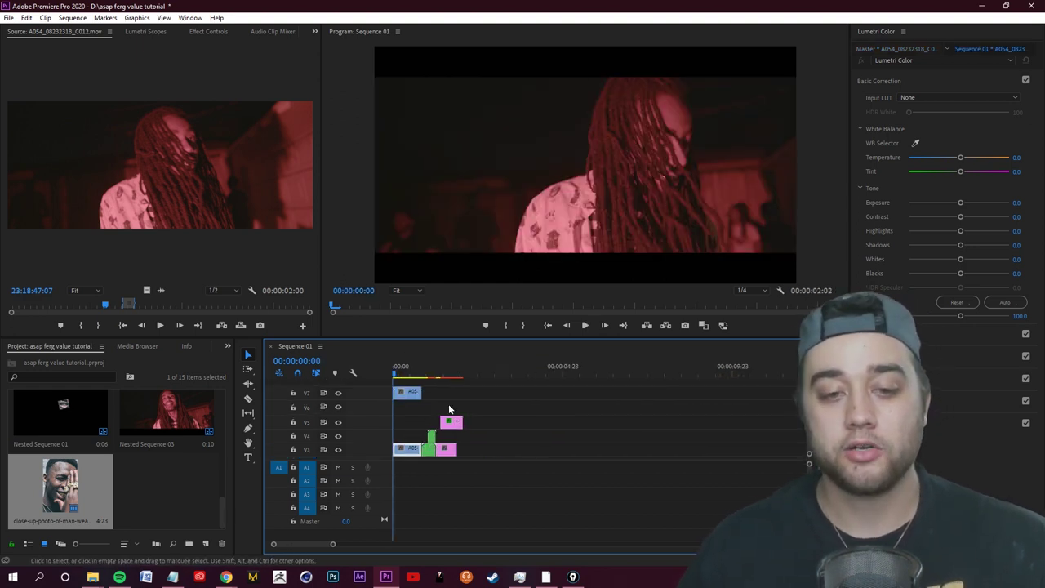
Extend the end of the V7 clip copy to about 00:00:30:19 so it includes more of the source footage.
{"action": "left_click_drag", "start_coordinate": [421, 393], "coordinate": [801, 411]}
{"action": "left_click", "coordinate": [687, 434]}
{"action": "key", "text": "minus"}
{"action": "left_click_drag", "start_coordinate": [395, 384], "coordinate": [625, 381]}
{"action": "key", "text": "minus"}
{"action": "key", "text": "minus"}
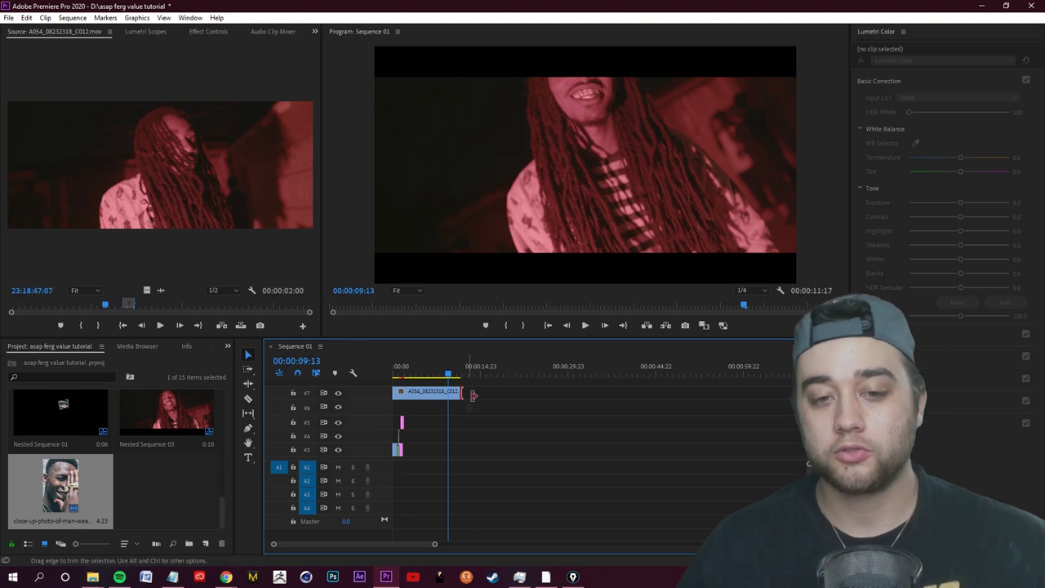
{"action": "left_click_drag", "start_coordinate": [462, 395], "coordinate": [571, 396]}
Cut the V7 clip at 00:00:22:10, where the man faces the camera smiling, and delete the piece before the cut.
{"action": "left_click_drag", "start_coordinate": [411, 376], "coordinate": [484, 374]}
{"action": "left_click", "coordinate": [500, 396]}
{"action": "key", "text": "ctrl+k"}
{"action": "left_click", "coordinate": [472, 397]}
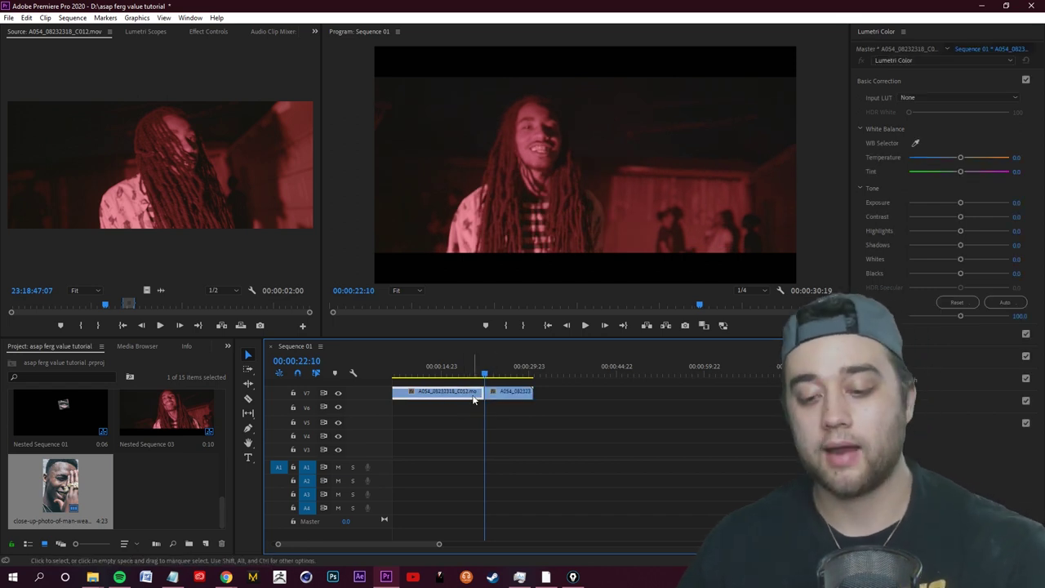
{"action": "key", "text": "Delete"}
Move the remaining V7 piece to the start of the sequence at 00:00:00:00.
{"action": "scroll", "coordinate": [511, 406], "scroll_direction": "up", "scroll_amount": 1}
{"action": "left_click", "coordinate": [547, 326]}
{"action": "left_click_drag", "start_coordinate": [546, 398], "coordinate": [418, 402]}
{"action": "scroll", "coordinate": [409, 406], "scroll_direction": "up", "scroll_amount": 8}
{"action": "scroll", "coordinate": [409, 404], "scroll_direction": "up", "scroll_amount": 10}
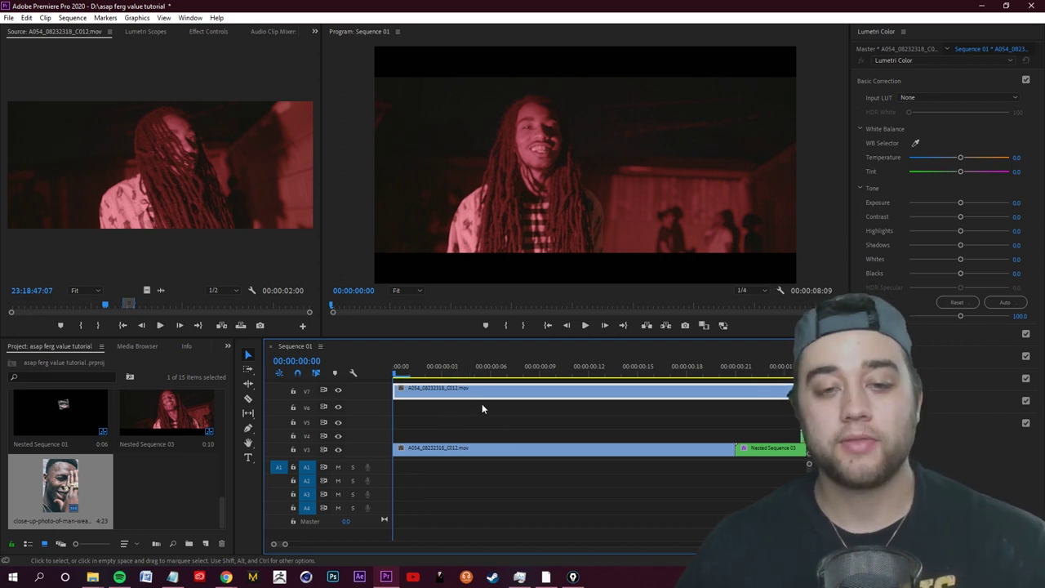
Add a frame hold to the V7 clip at 00:00:00:00 and scrub the beginning to check the frozen image.
{"action": "right_click", "coordinate": [421, 390]}
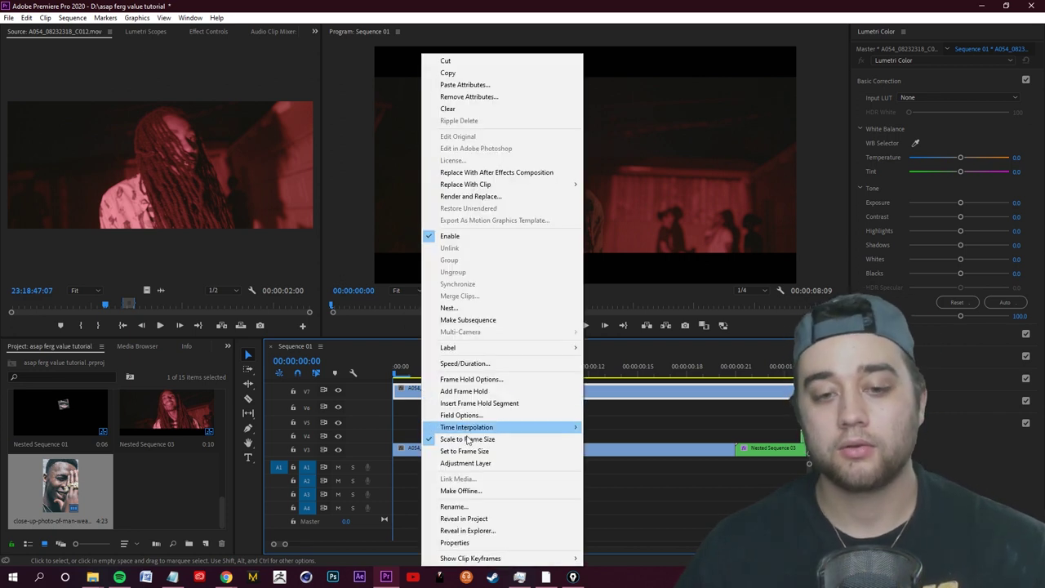
{"action": "left_click", "coordinate": [458, 392]}
{"action": "left_click_drag", "start_coordinate": [405, 375], "coordinate": [384, 396]}
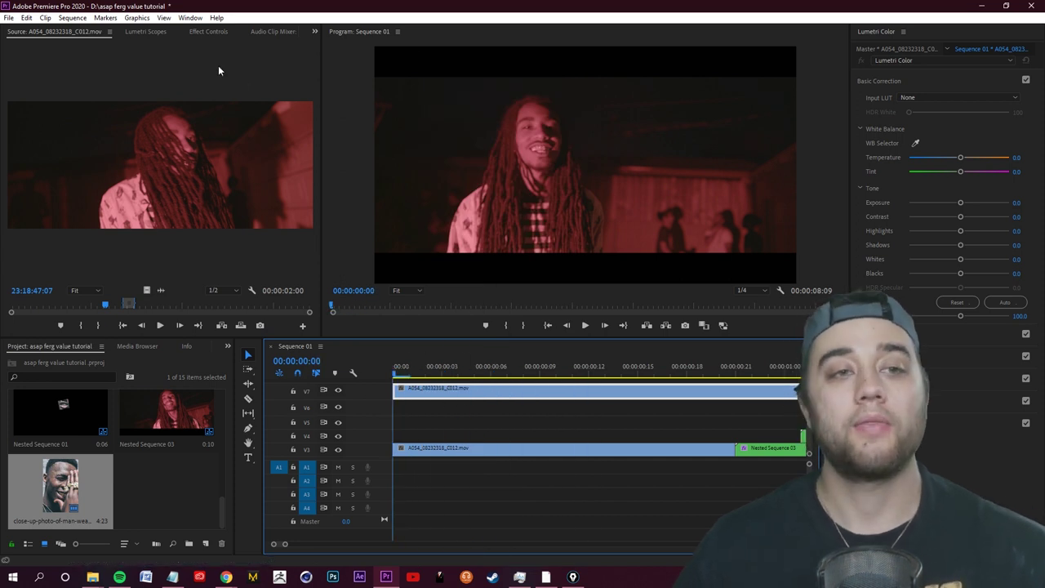
Draw a freeform Opacity mask around the smiling man in the frozen V7 clip to cut him out.
{"action": "left_click", "coordinate": [217, 35]}
{"action": "left_click", "coordinate": [441, 391]}
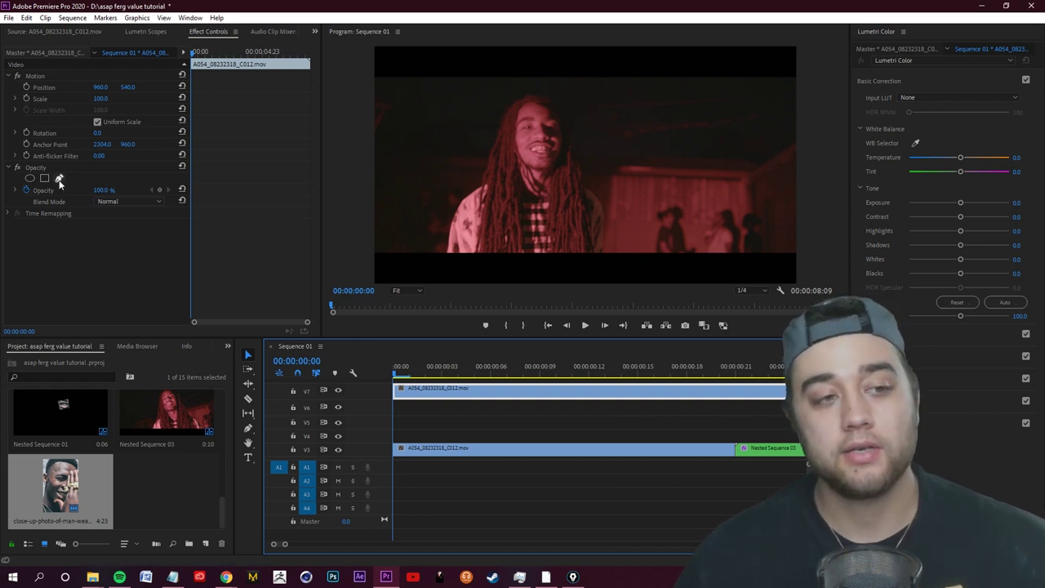
{"action": "left_click", "coordinate": [59, 179]}
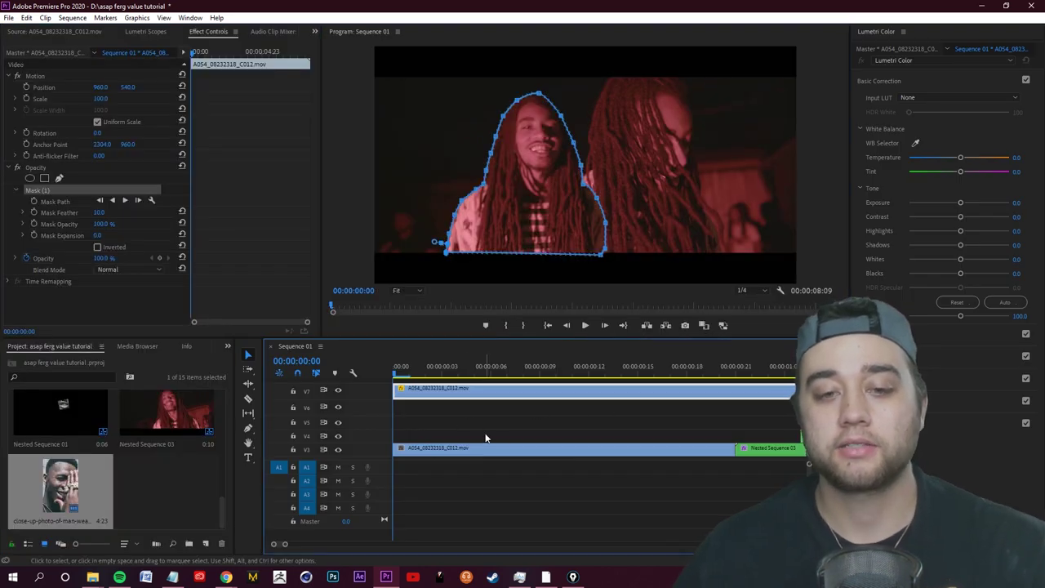
{"action": "left_click", "coordinate": [393, 167]}
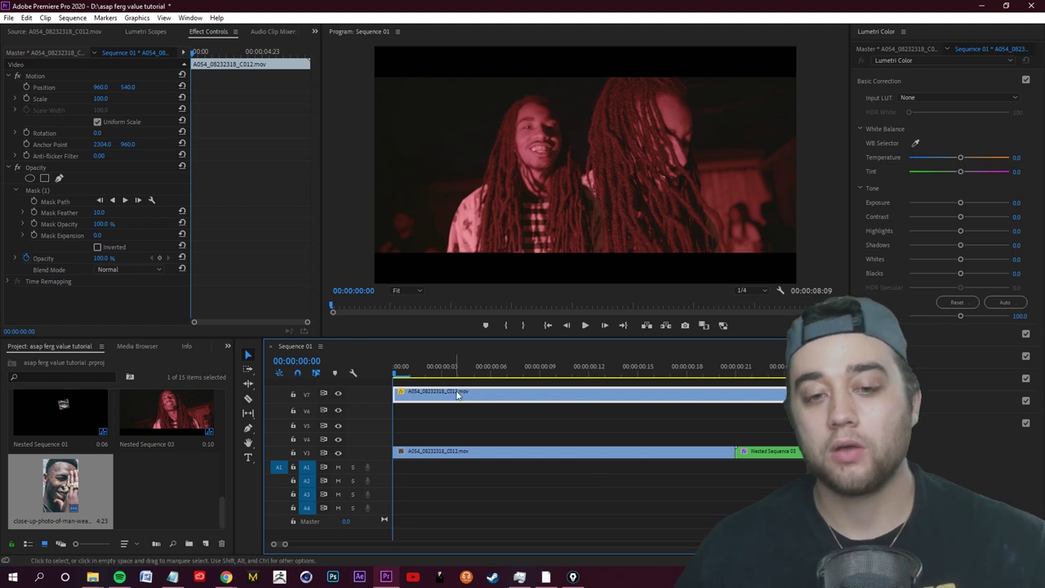
Move the masked frozen clip on V7 so that it starts at 00:00:00:07.
{"action": "left_click_drag", "start_coordinate": [412, 396], "coordinate": [478, 396]}
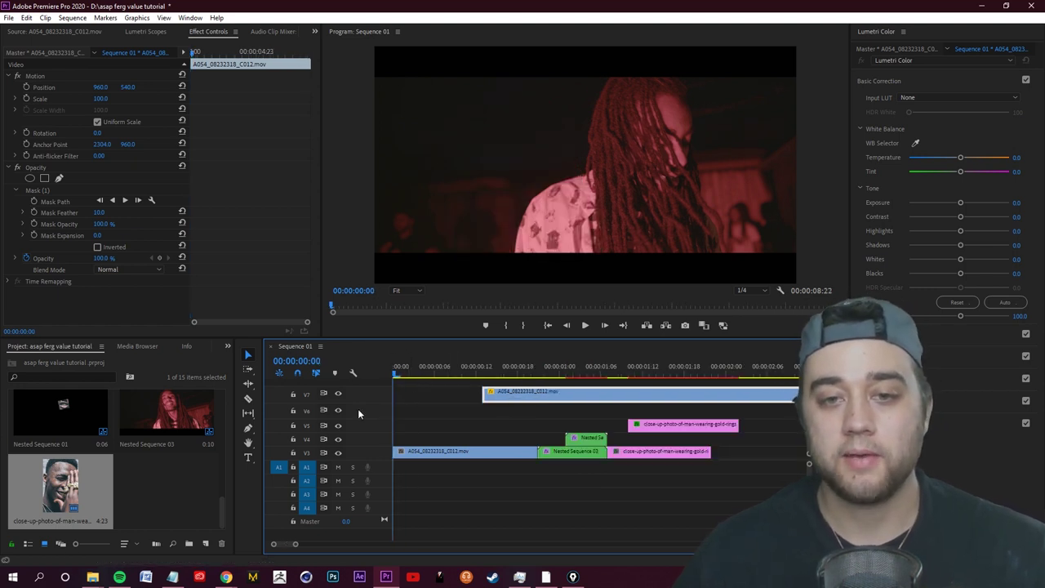
{"action": "left_click", "coordinate": [441, 367]}
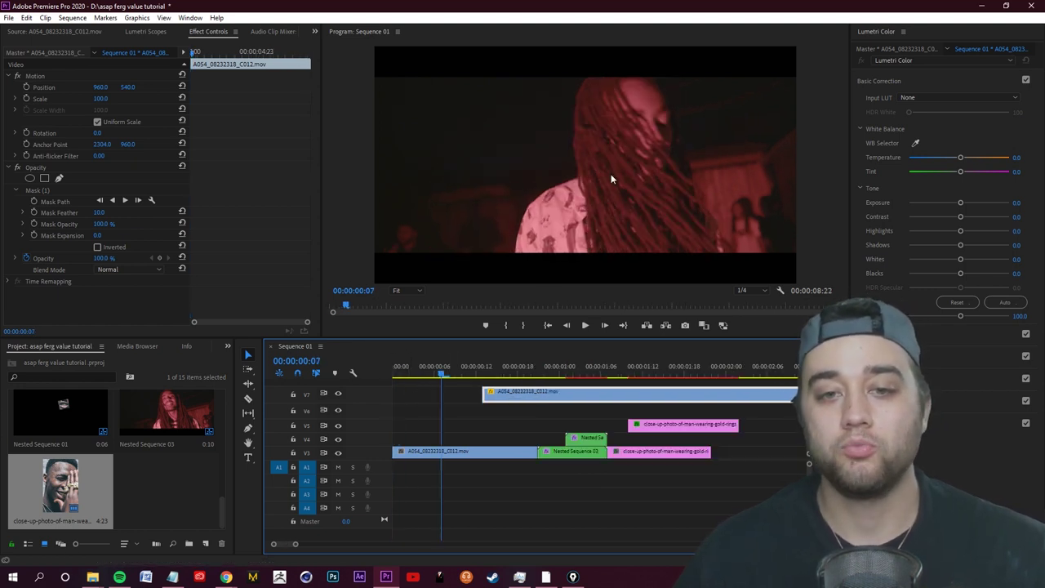
{"action": "left_click_drag", "start_coordinate": [515, 397], "coordinate": [474, 397]}
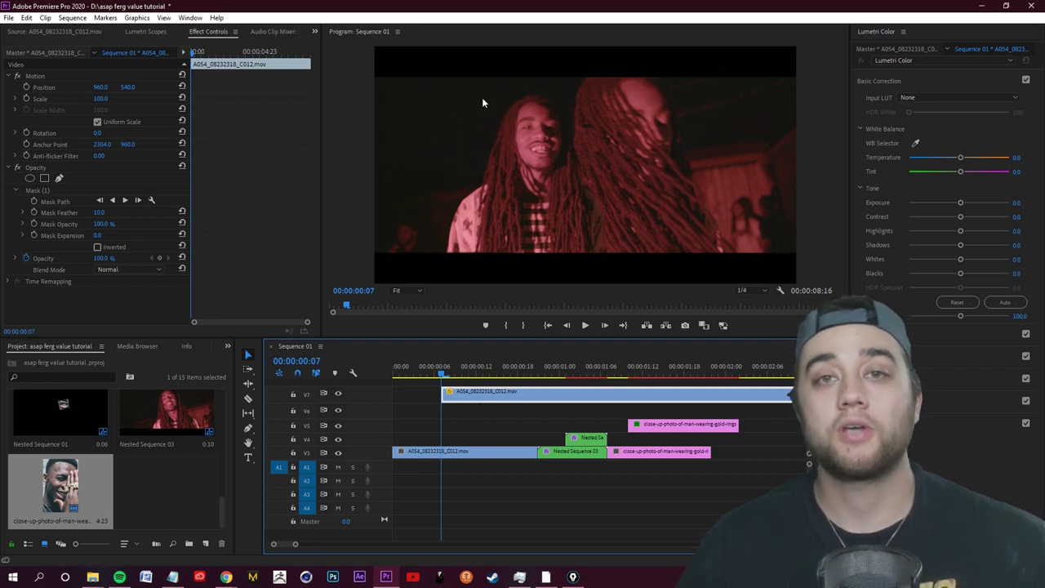
Cut the opening V3 clip at 00:00:00:07 and move its second piece up to track V5.
{"action": "left_click", "coordinate": [470, 453]}
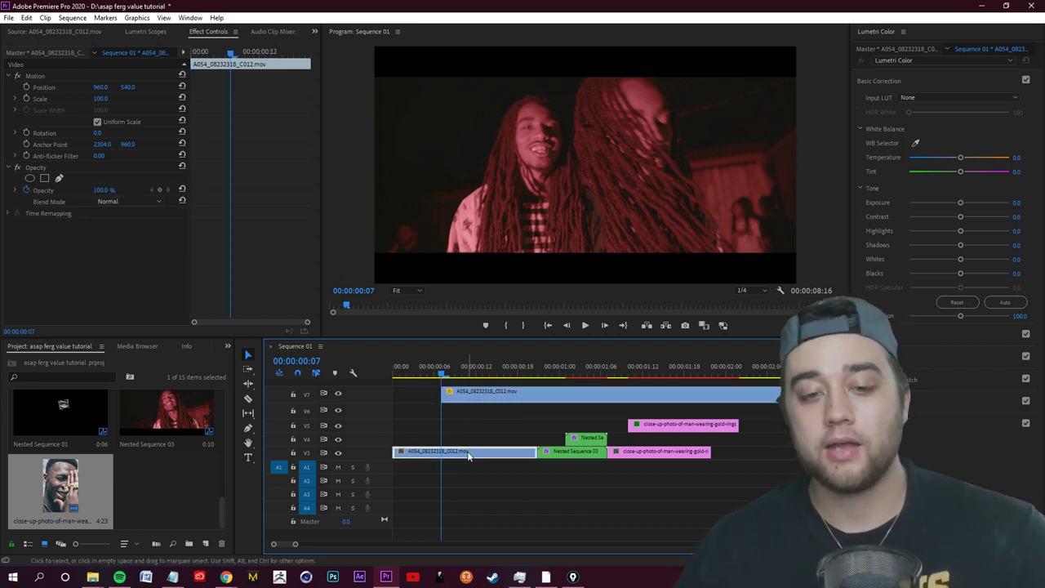
{"action": "key", "text": "ctrl+k"}
{"action": "left_click_drag", "start_coordinate": [470, 454], "coordinate": [466, 422]}
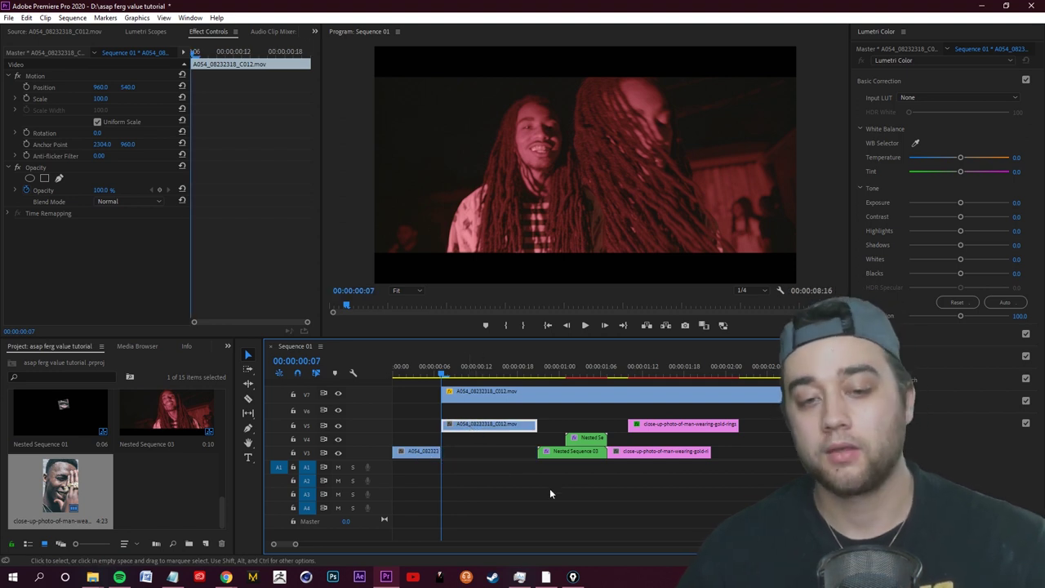
Hide track V7 and draw a freeform Opacity mask around the man in the V5 clip.
{"action": "left_click", "coordinate": [338, 394]}
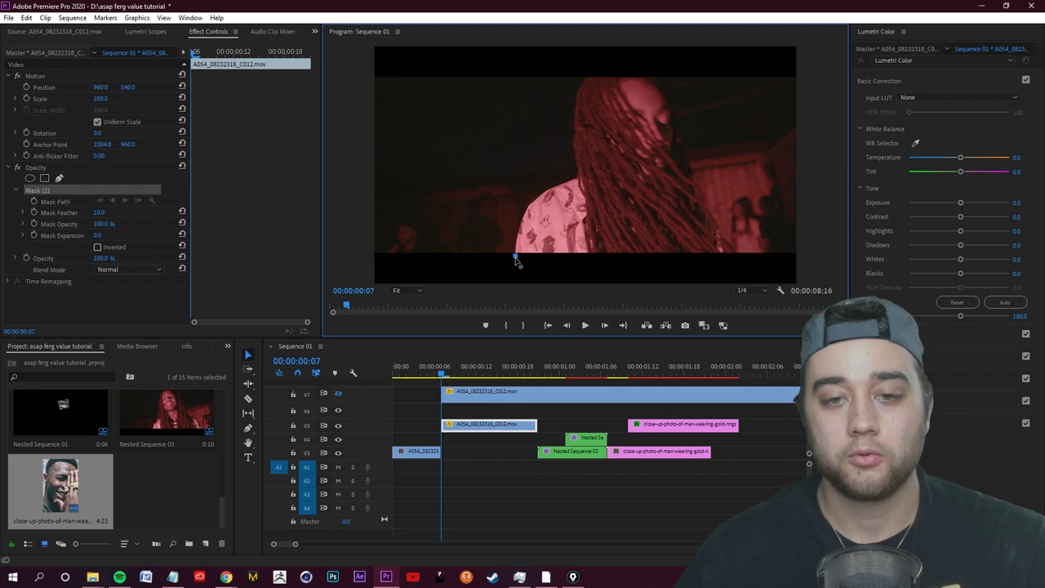
{"action": "key", "text": "grave"}
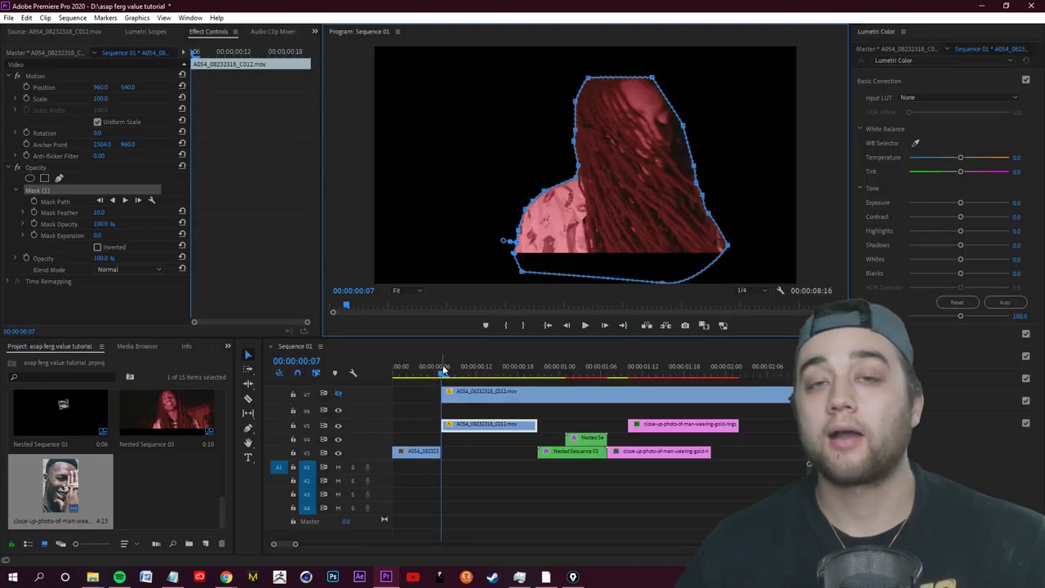
Copy the masked V5 clip down to V3 at 00:00:00:07 and delete the copy's Opacity mask.
{"action": "left_click", "coordinate": [456, 434]}
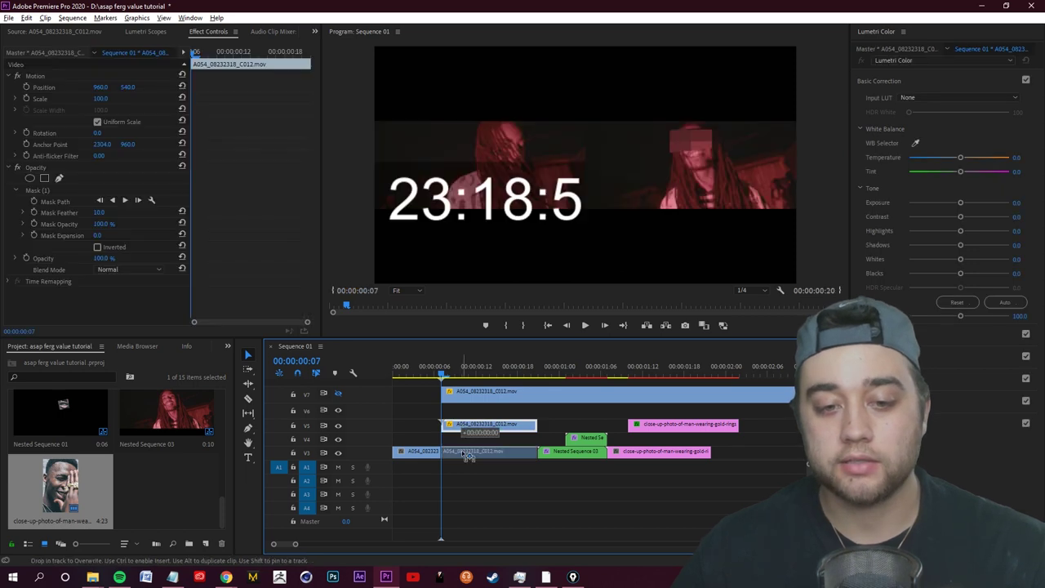
{"action": "left_click", "coordinate": [36, 190]}
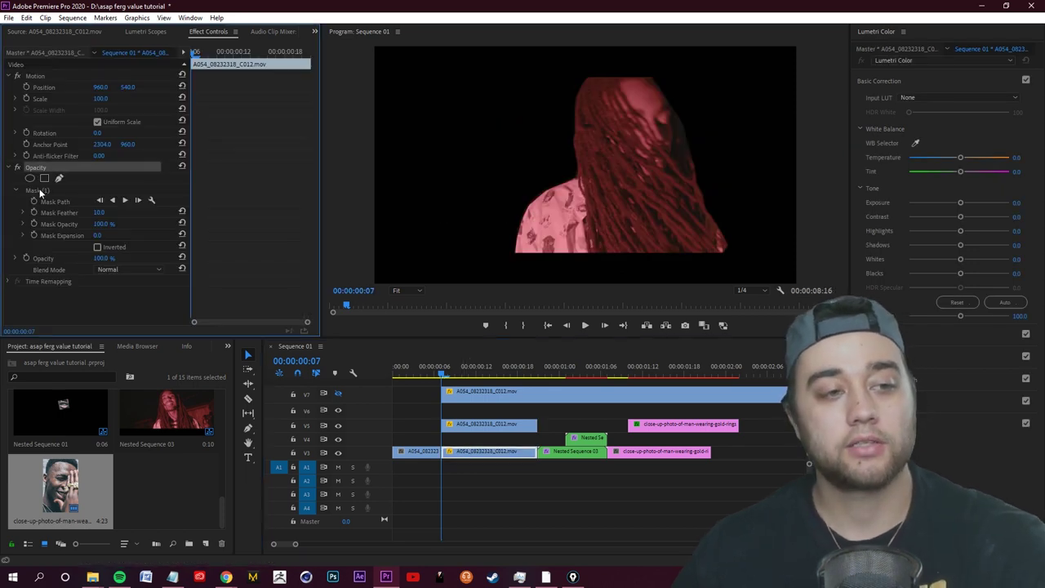
{"action": "key", "text": "Delete"}
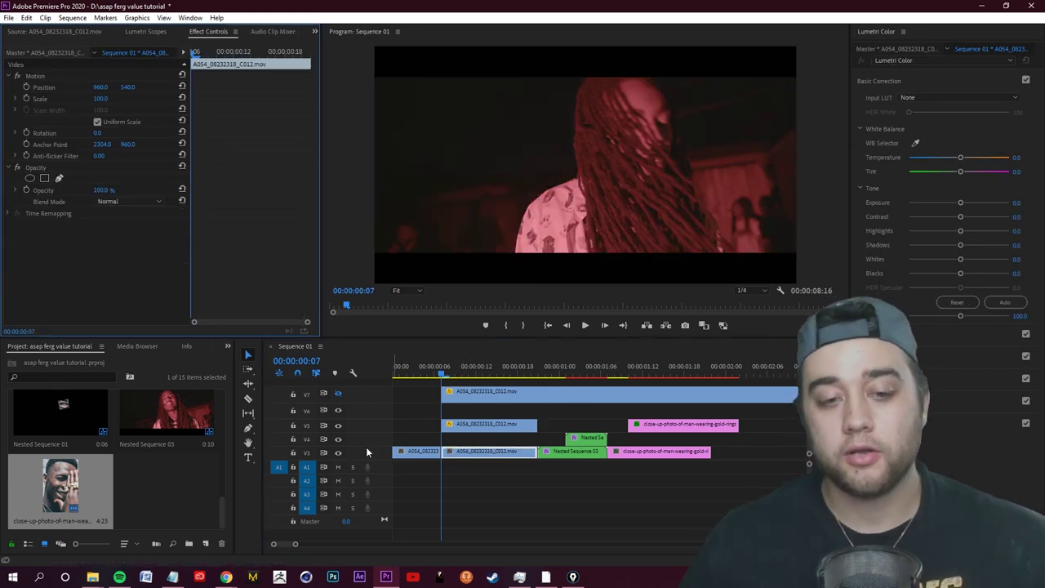
Toggle tracks V3 and V5 to compare the cutout with the full clip, and show track V7 again.
{"action": "left_click", "coordinate": [339, 453]}
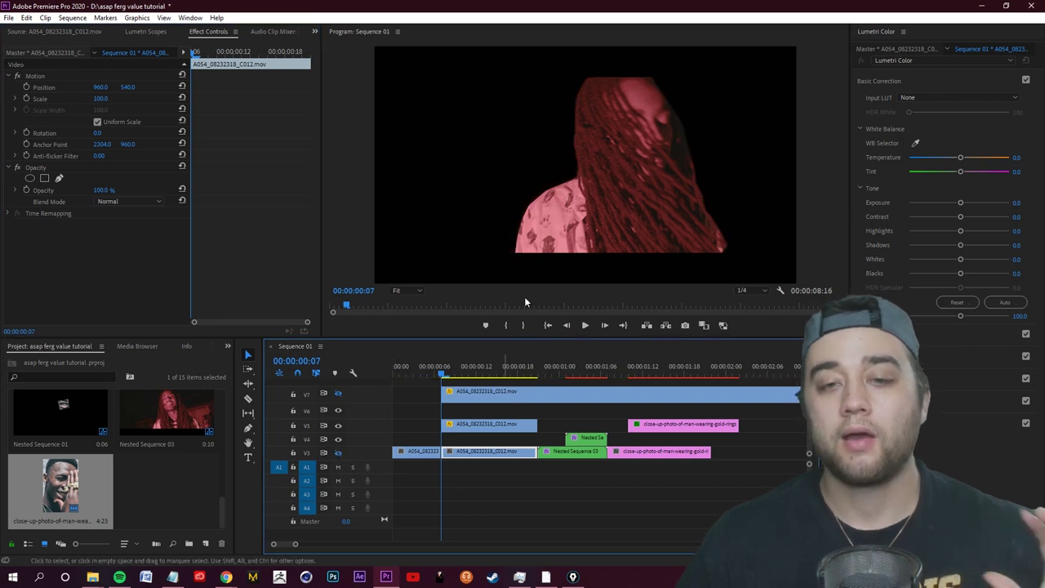
{"action": "left_click", "coordinate": [339, 452]}
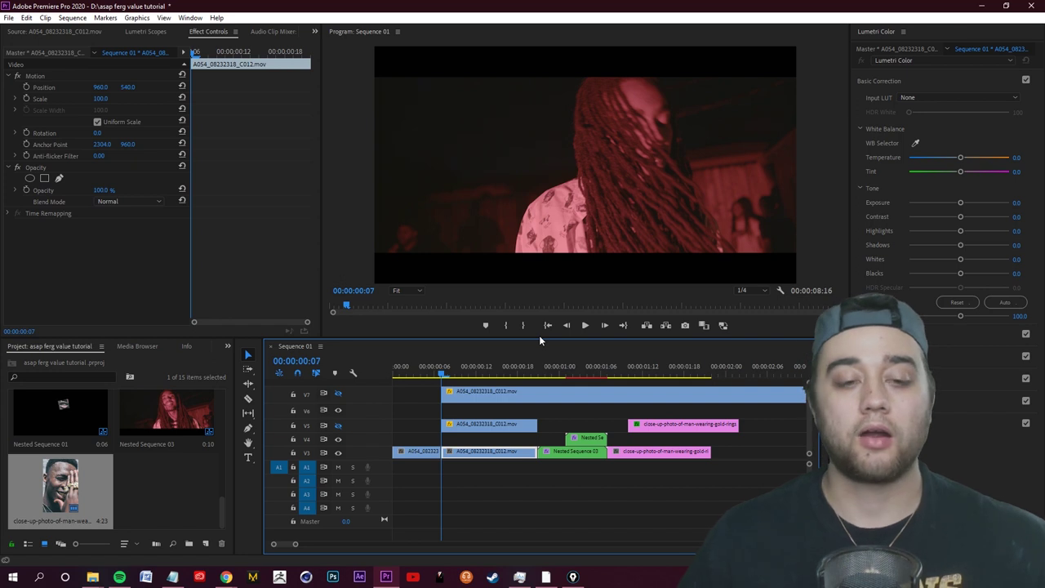
{"action": "left_click", "coordinate": [339, 393]}
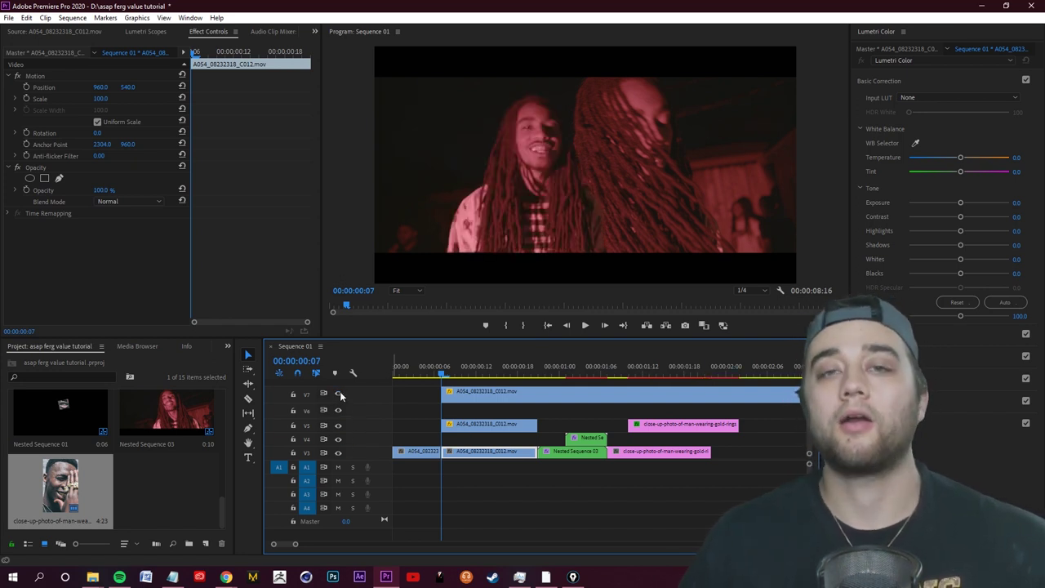
Move the masked clip of the man from V5 to V8, above the frozen cutout on V7.
{"action": "left_click", "coordinate": [473, 426]}
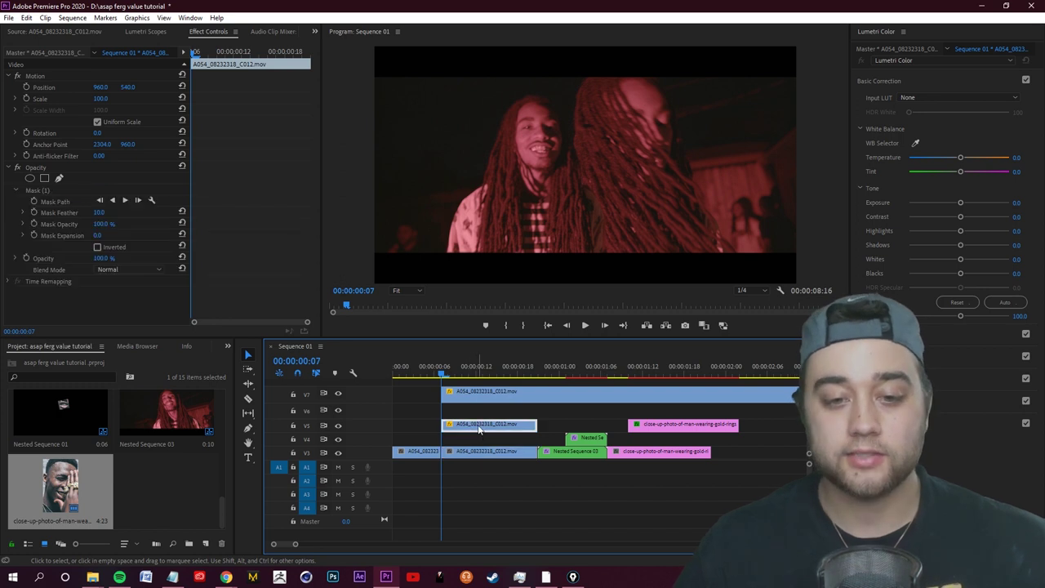
{"action": "left_click_drag", "start_coordinate": [480, 430], "coordinate": [476, 406]}
{"action": "left_click", "coordinate": [466, 395]}
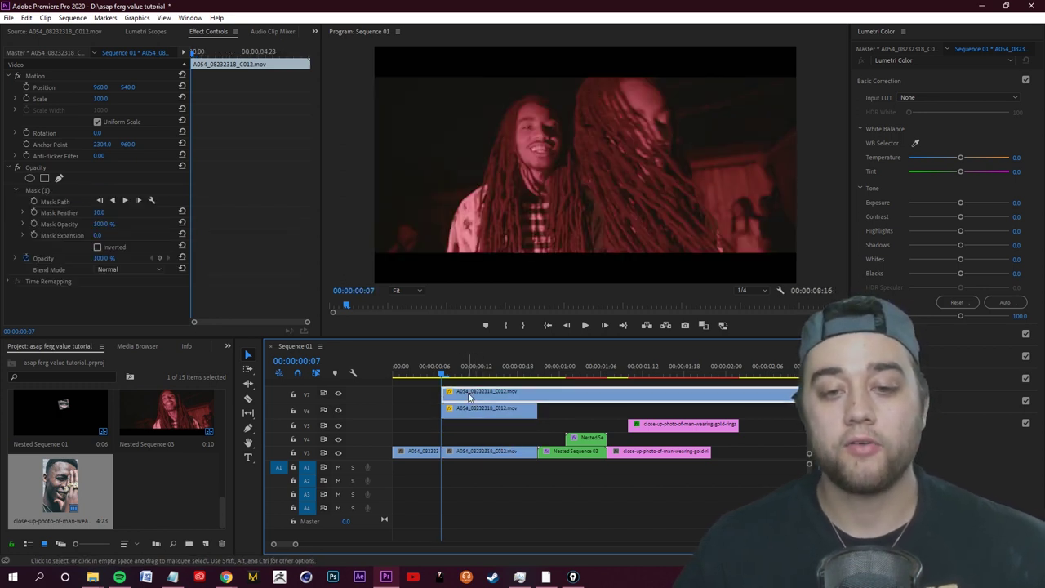
{"action": "left_click_drag", "start_coordinate": [476, 417], "coordinate": [476, 383]}
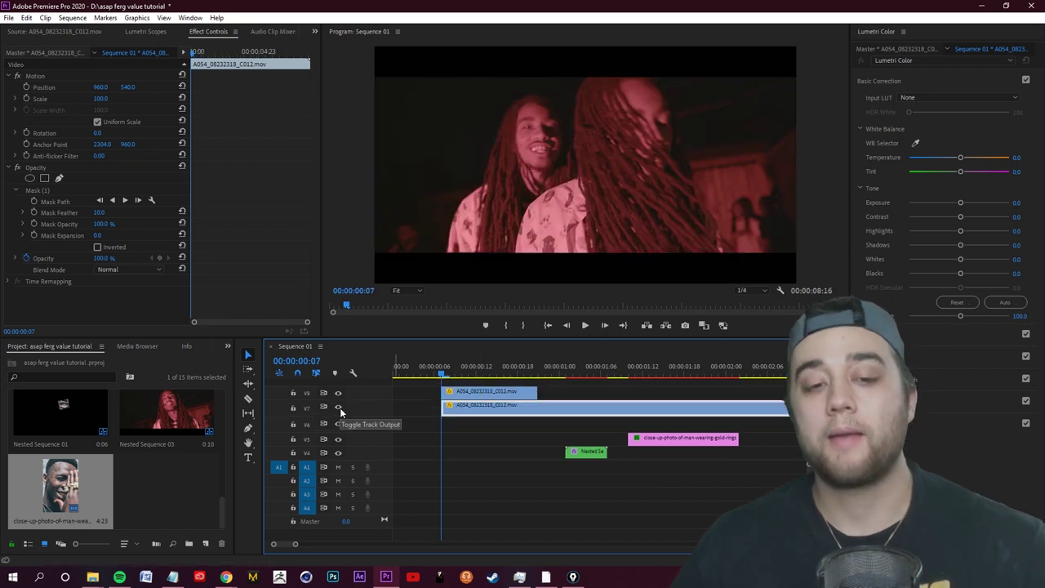
Toggle track V7 to check the frozen cutout, set its horizontal Position to 1011, and play the section.
{"action": "left_click", "coordinate": [339, 408]}
{"action": "left_click", "coordinate": [340, 408]}
{"action": "left_click", "coordinate": [341, 407]}
{"action": "left_click", "coordinate": [341, 407]}
{"action": "mouse_move", "coordinate": [98, 87]}
{"action": "left_mouse_down"}
{"action": "mouse_move", "coordinate": [343, 87]}
{"action": "mouse_move", "coordinate": [110, 90]}
{"action": "left_mouse_up"}
{"action": "key", "text": "space"}
{"action": "left_click_drag", "start_coordinate": [415, 369], "coordinate": [443, 385]}
{"action": "key", "text": "space"}
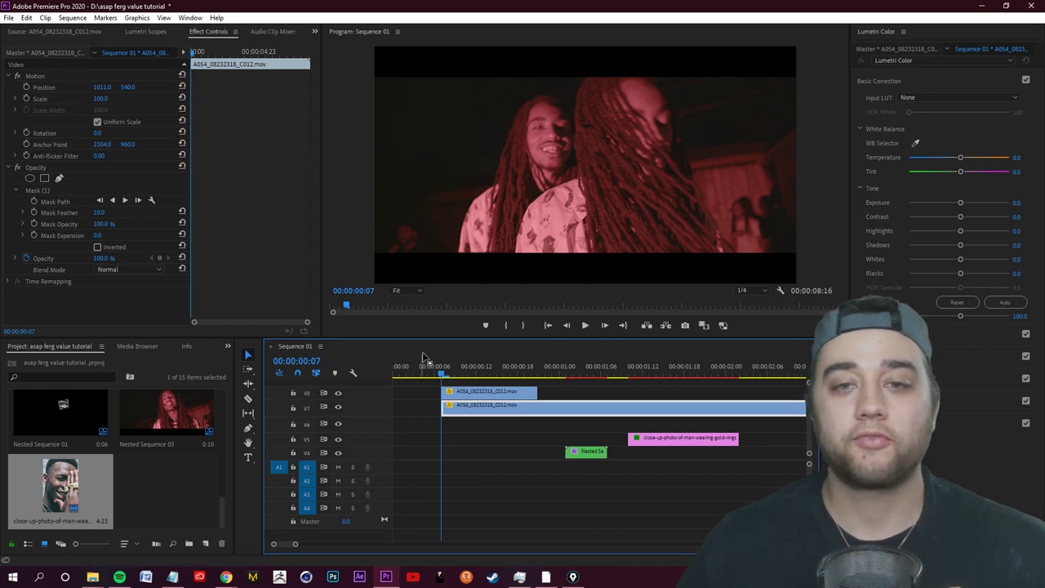
Enable Position and Scale keyframes on the V7 cutout at 00:00:00:07 and shift its Position to the left at 00:00:00:13.
{"action": "left_click", "coordinate": [26, 87]}
{"action": "left_click", "coordinate": [26, 98]}
{"action": "left_click_drag", "start_coordinate": [445, 378], "coordinate": [482, 373]}
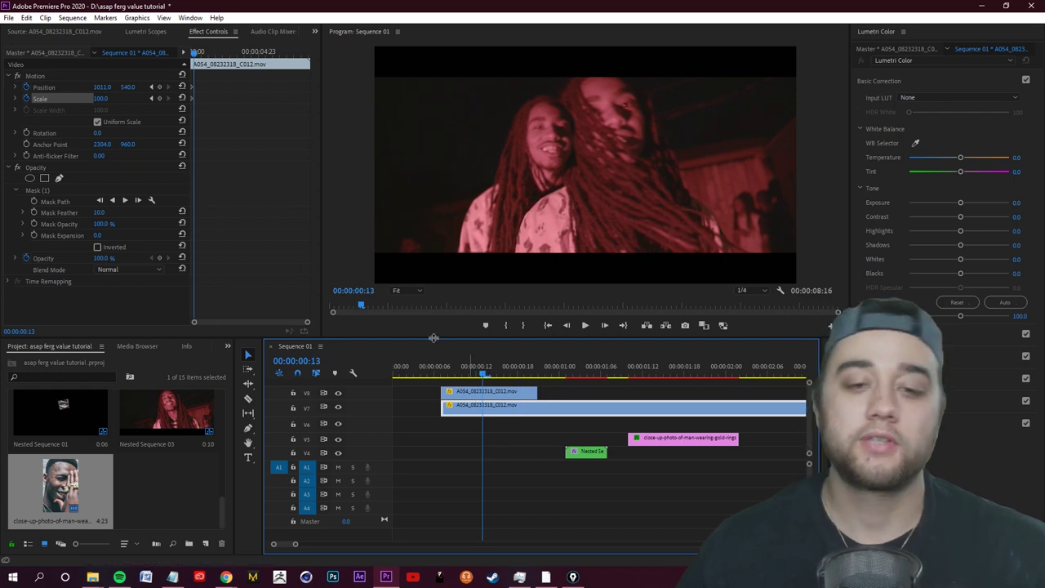
{"action": "left_click_drag", "start_coordinate": [102, 86], "coordinate": [1, 86]}
Move the V7 cutout's second Position keyframe later, apply Ease In temporal interpolation, and play the slide.
{"action": "left_click_drag", "start_coordinate": [476, 383], "coordinate": [460, 377]}
{"action": "mouse_move", "coordinate": [196, 85]}
{"action": "left_mouse_down"}
{"action": "mouse_move", "coordinate": [228, 96]}
{"action": "mouse_move", "coordinate": [214, 95]}
{"action": "left_mouse_up"}
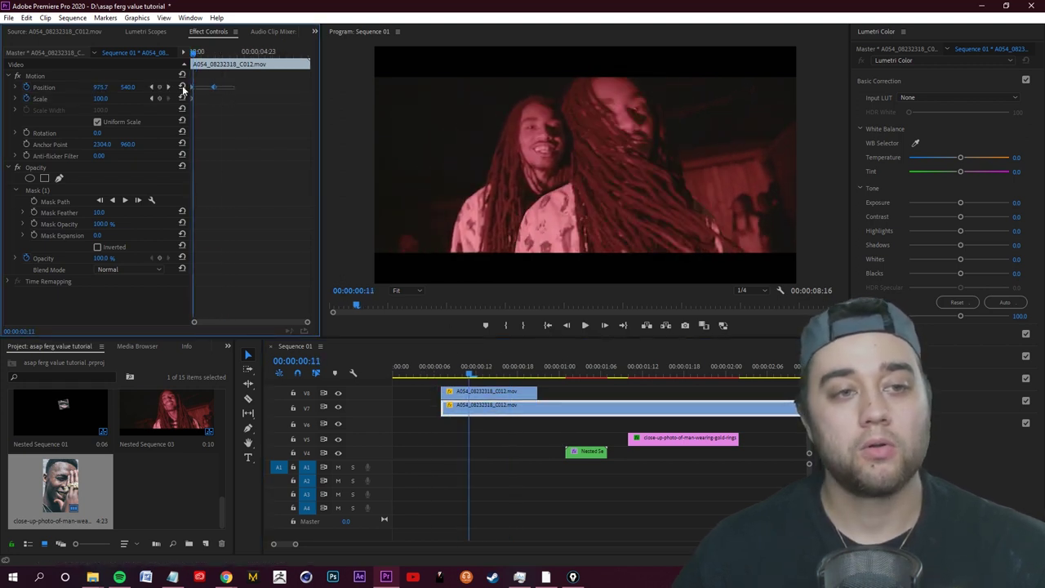
{"action": "right_click", "coordinate": [213, 86]}
{"action": "mouse_move", "coordinate": [279, 182]}
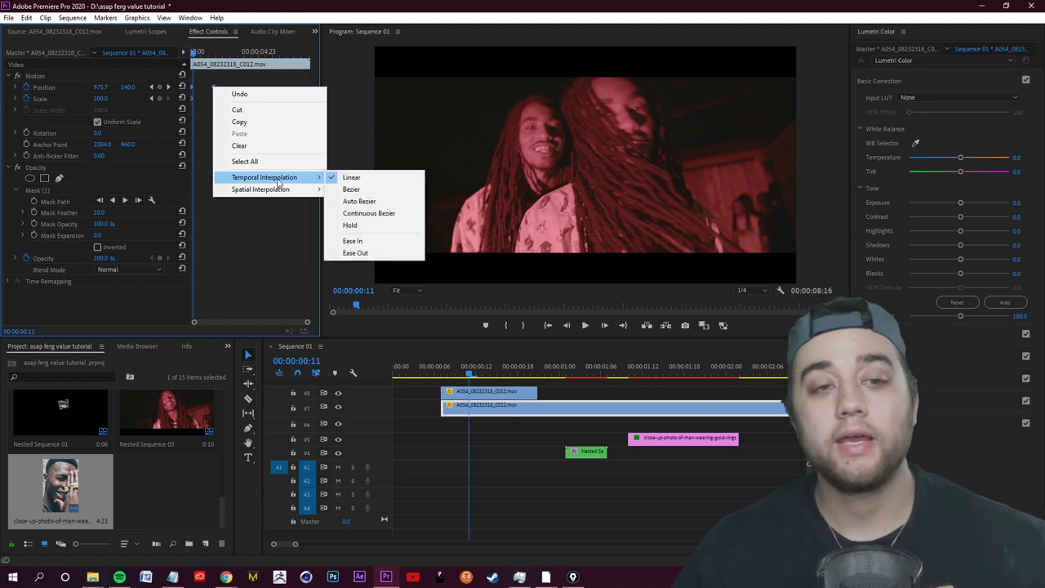
{"action": "left_click", "coordinate": [353, 241]}
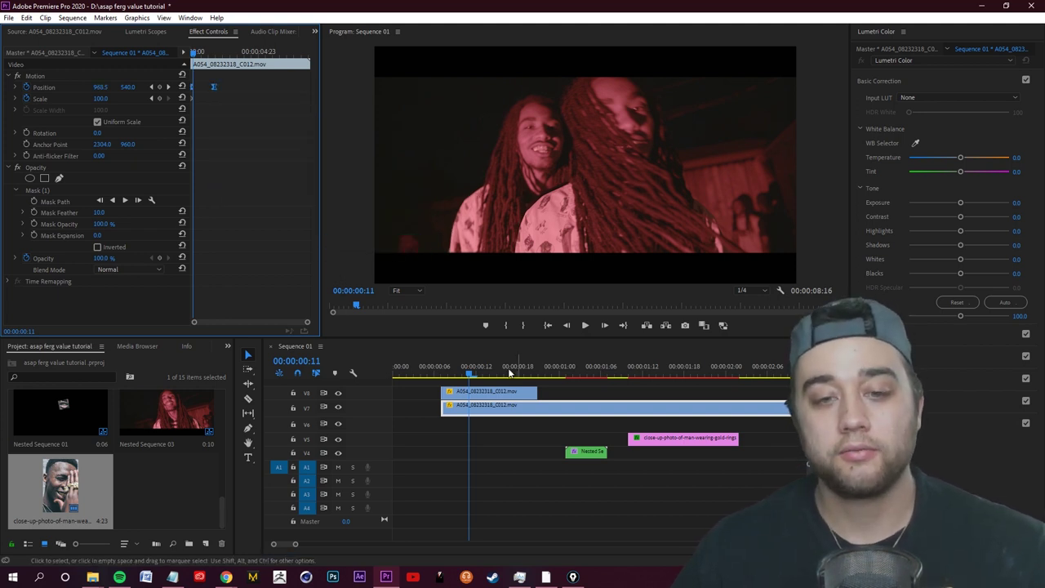
{"action": "key", "text": "space"}
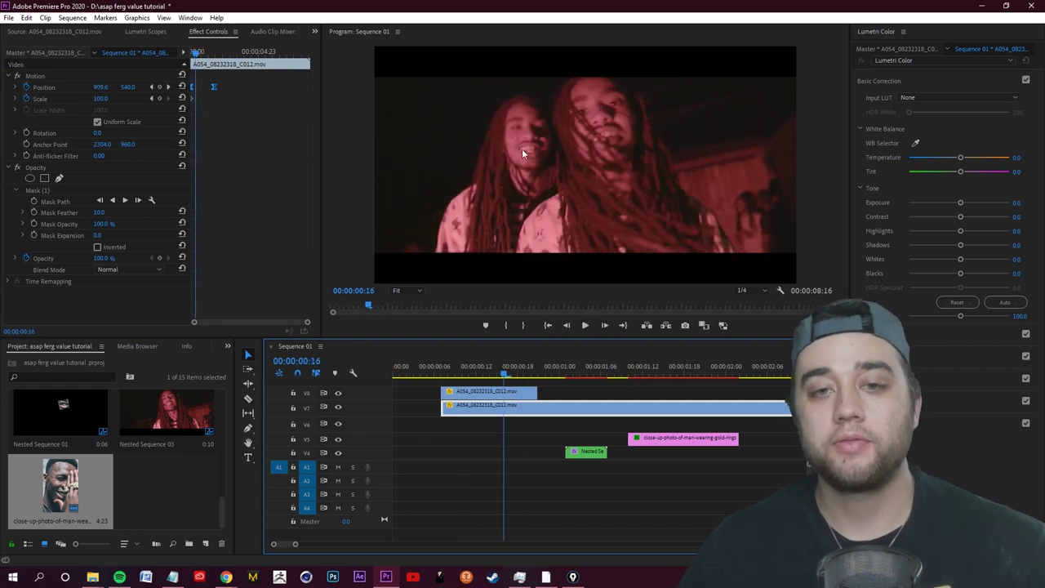
{"action": "left_click", "coordinate": [530, 166]}
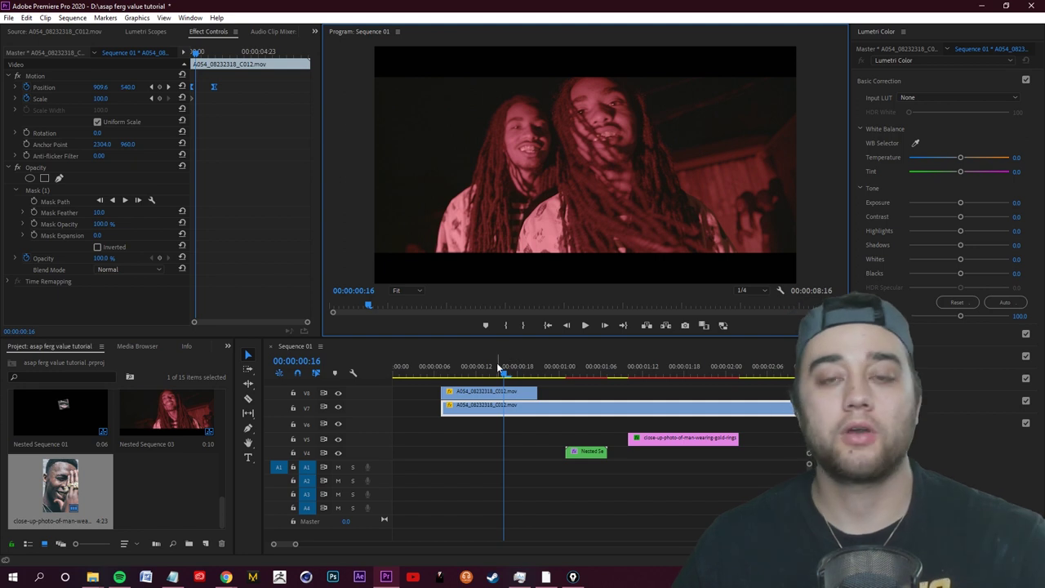
{"action": "left_click", "coordinate": [441, 372]}
{"action": "key", "text": "space"}
{"action": "key", "text": "space"}
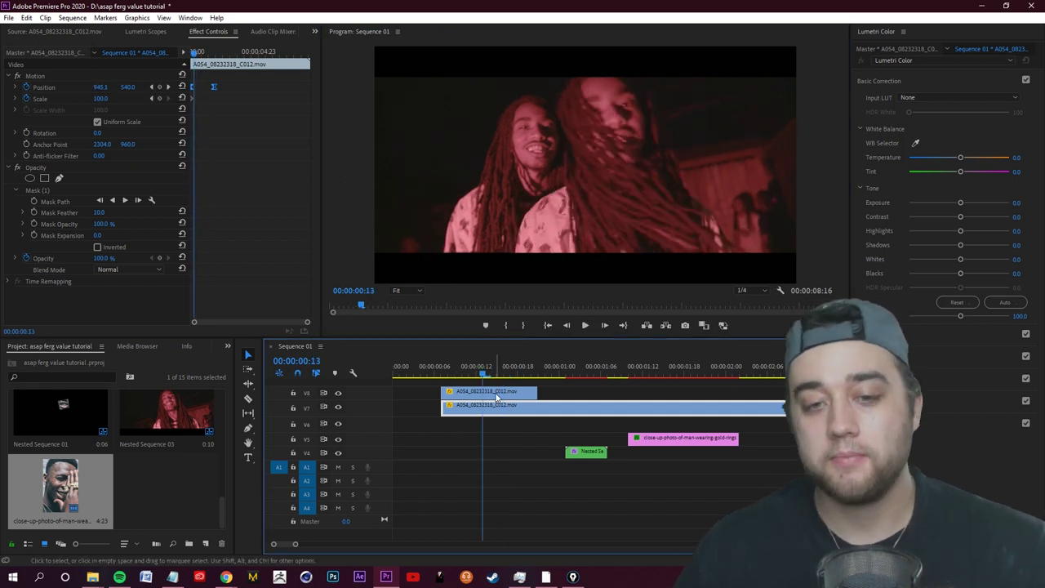
Move the V7 cutout's second Position keyframe closer to the first to speed up the slide.
{"action": "left_click", "coordinate": [497, 395]}
{"action": "left_click", "coordinate": [488, 380]}
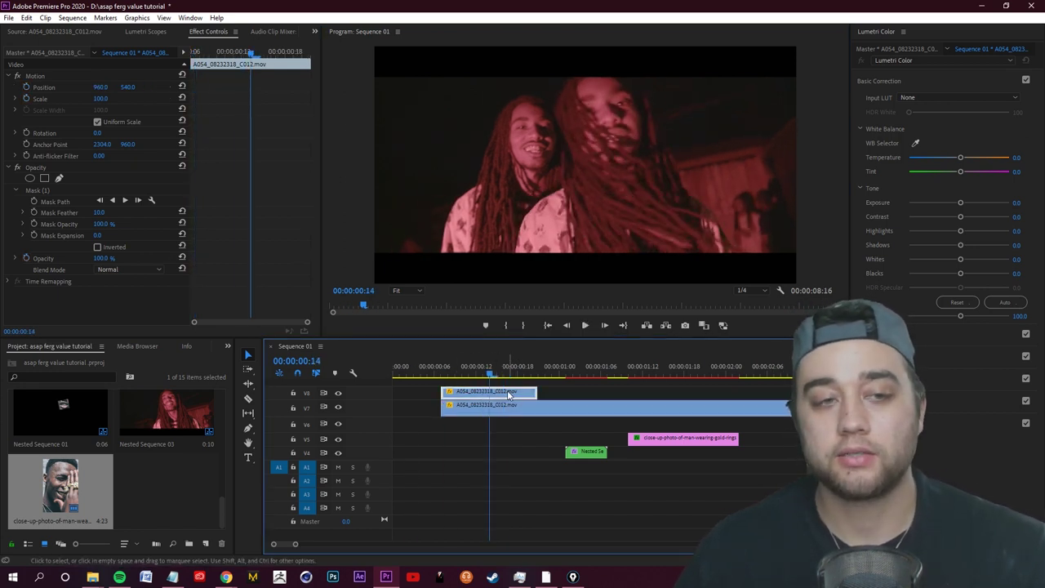
{"action": "left_click", "coordinate": [475, 407]}
{"action": "left_click_drag", "start_coordinate": [215, 88], "coordinate": [199, 88]}
{"action": "left_click", "coordinate": [455, 367]}
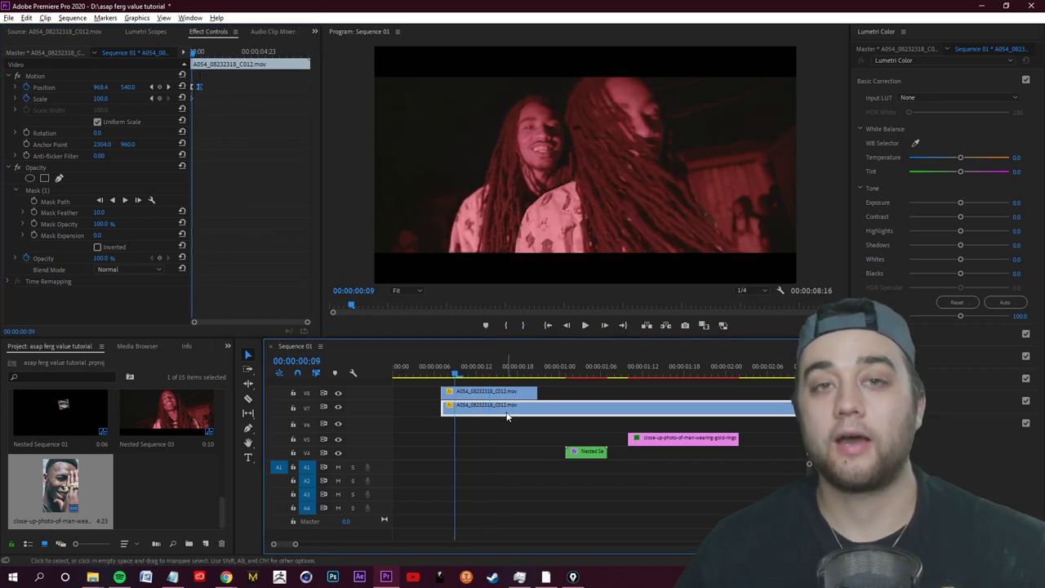
Duplicate the V7 cutout onto track V6 and move the copy's second Position keyframe later for a slower slide.
{"action": "left_click_drag", "start_coordinate": [504, 414], "coordinate": [504, 424]}
{"action": "left_click", "coordinate": [339, 406]}
{"action": "double_click", "coordinate": [499, 425]}
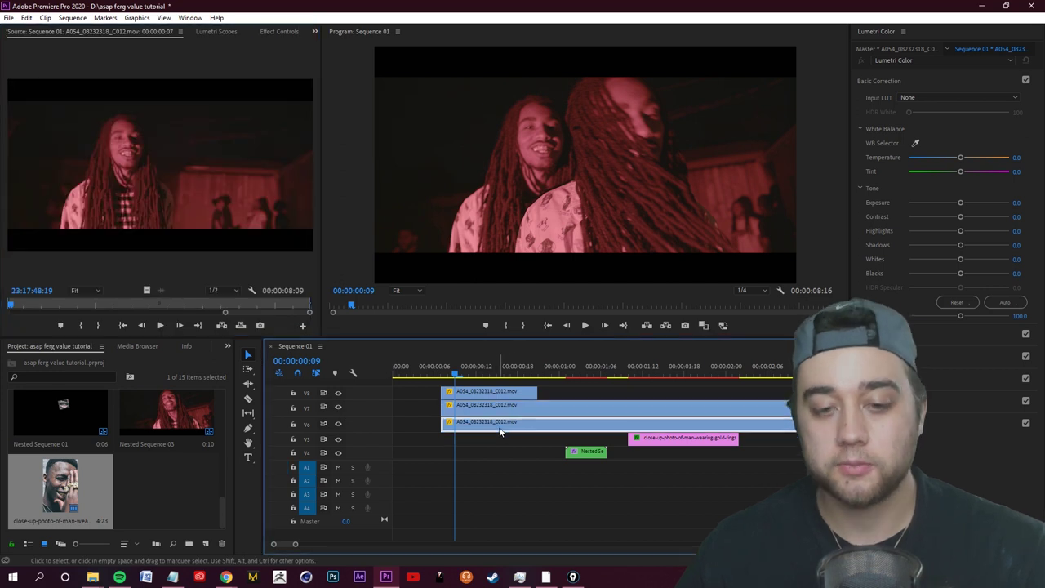
{"action": "left_click", "coordinate": [288, 32]}
{"action": "left_click", "coordinate": [507, 450]}
{"action": "left_click", "coordinate": [491, 425]}
{"action": "left_click_drag", "start_coordinate": [200, 86], "coordinate": [208, 88]}
{"action": "left_click_drag", "start_coordinate": [456, 373], "coordinate": [484, 372]}
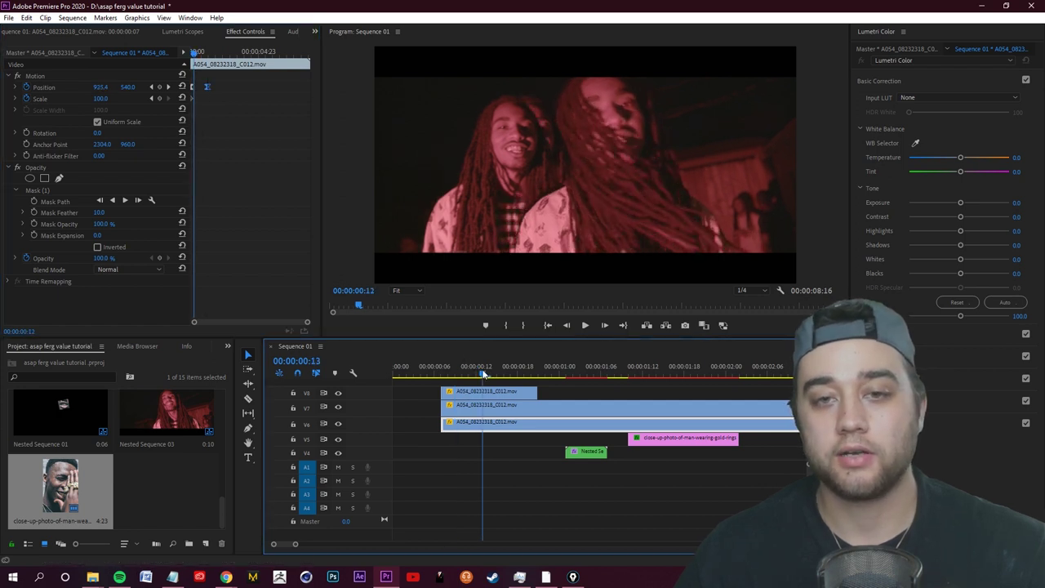
Play back the two sliding cutouts from the sequence start and inspect them in an enlarged preview.
{"action": "key", "text": "space"}
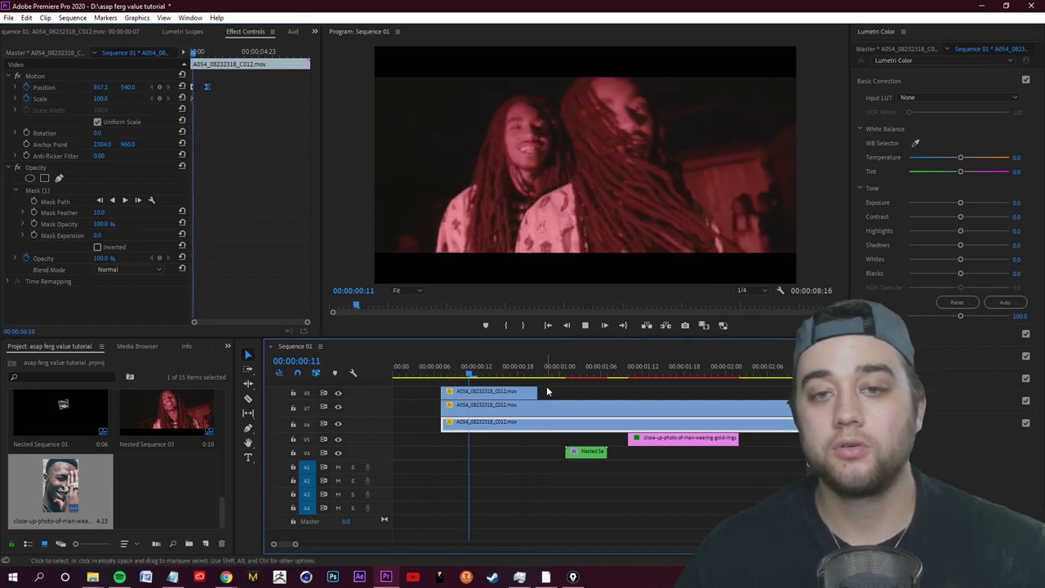
{"action": "key", "text": "space"}
{"action": "left_click", "coordinate": [546, 389]}
{"action": "left_click_drag", "start_coordinate": [534, 374], "coordinate": [382, 376]}
{"action": "key", "text": "space"}
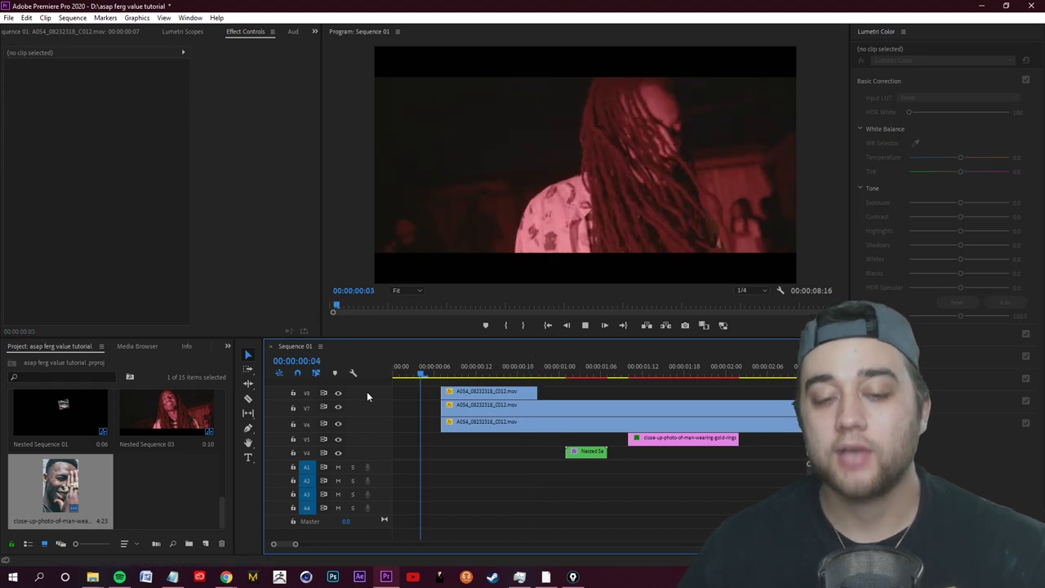
{"action": "key", "text": "space"}
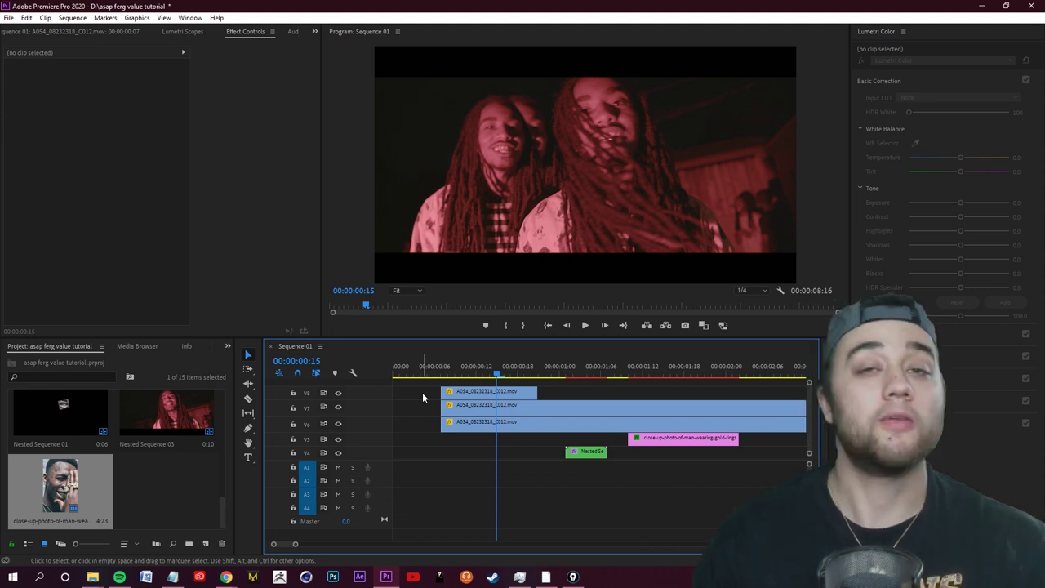
{"action": "left_click_drag", "start_coordinate": [511, 376], "coordinate": [421, 374]}
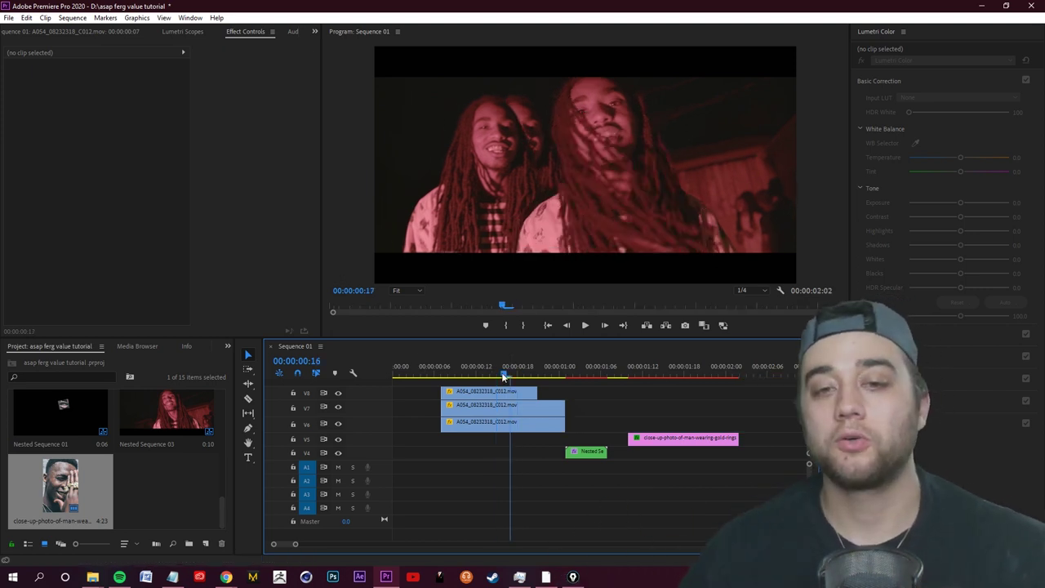
{"action": "key", "text": "space"}
{"action": "key", "text": "space"}
{"action": "key", "text": "grave"}
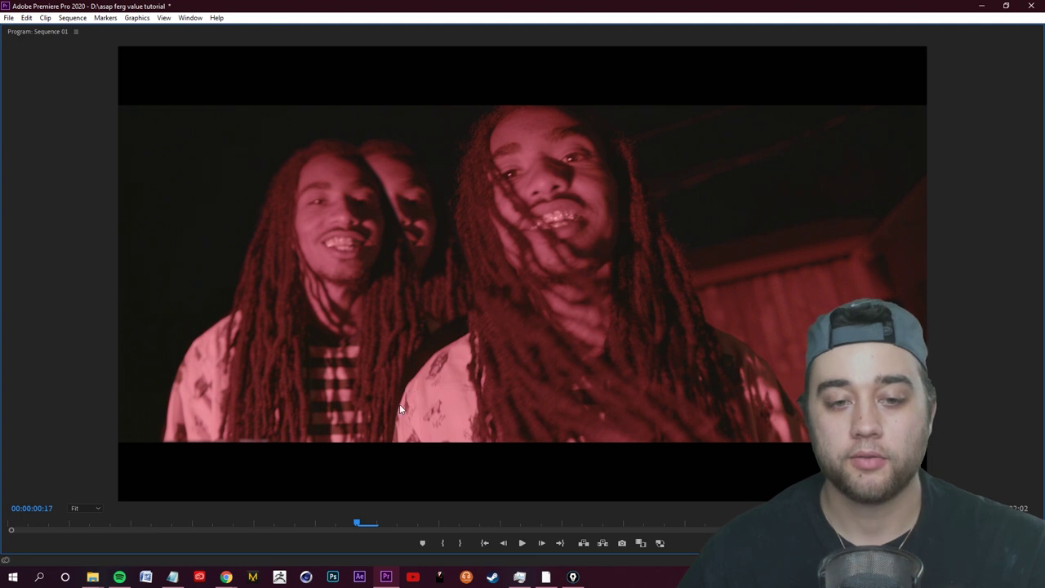
{"action": "key", "text": "grave"}
{"action": "key", "text": "space"}
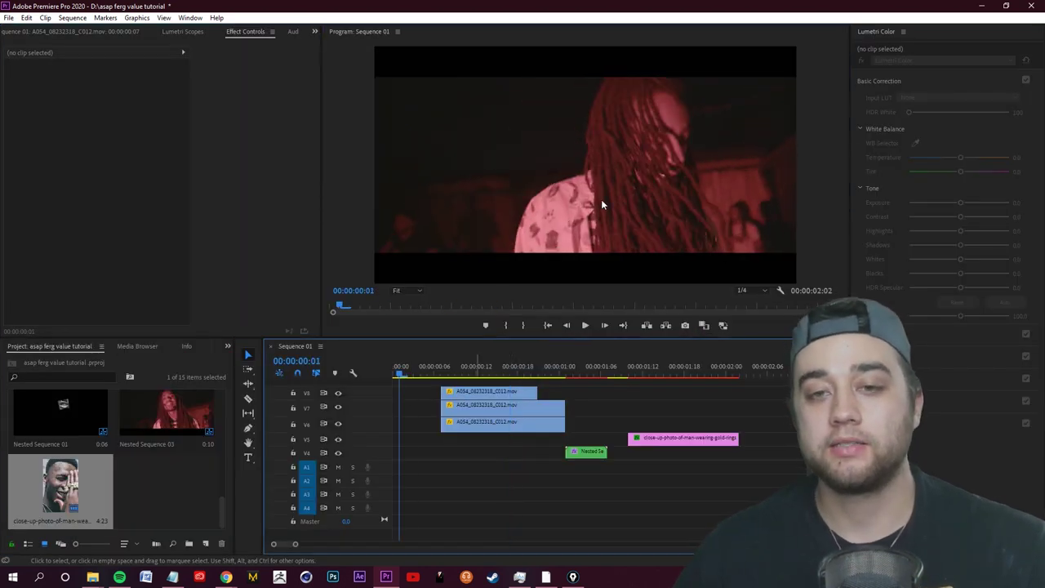
Keyframe the V8 clip's Mask Path at 00:00:00:07 and reshape the mask to follow the man at 00:00:00:14 and 00:00:00:20.
{"action": "left_click_drag", "start_coordinate": [448, 373], "coordinate": [441, 373]}
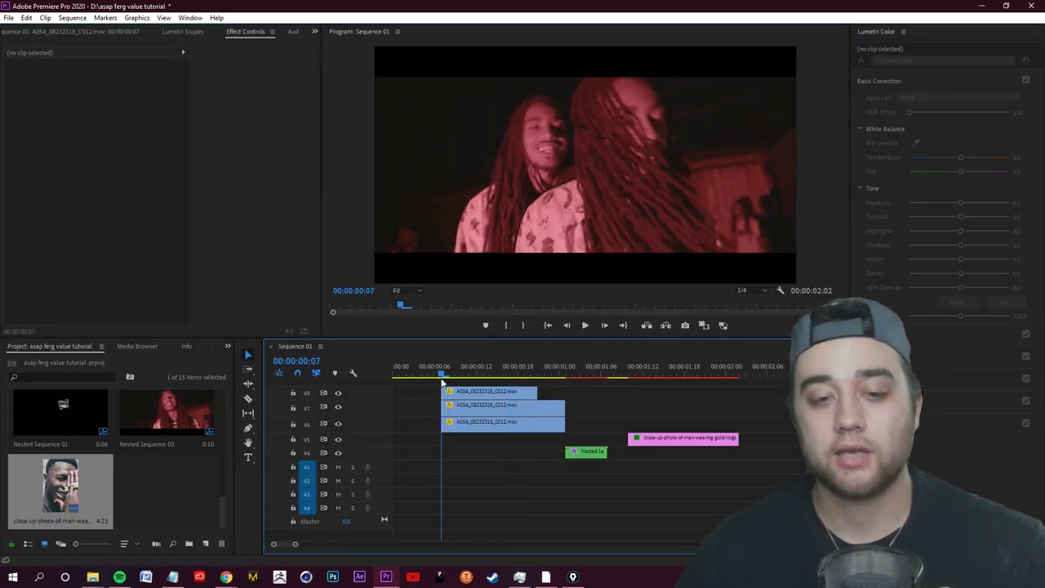
{"action": "left_click", "coordinate": [476, 393]}
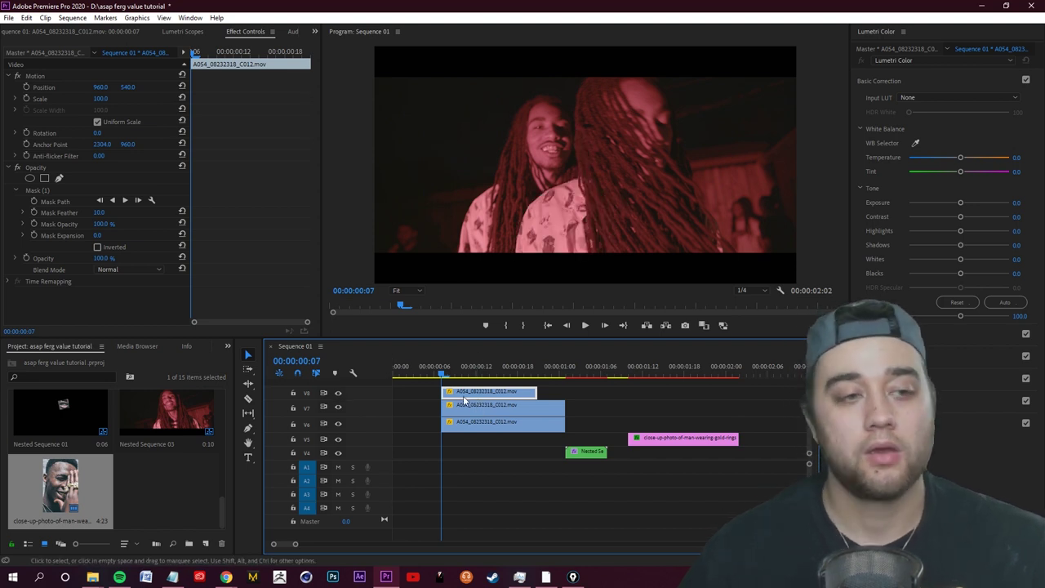
{"action": "left_click", "coordinate": [36, 202]}
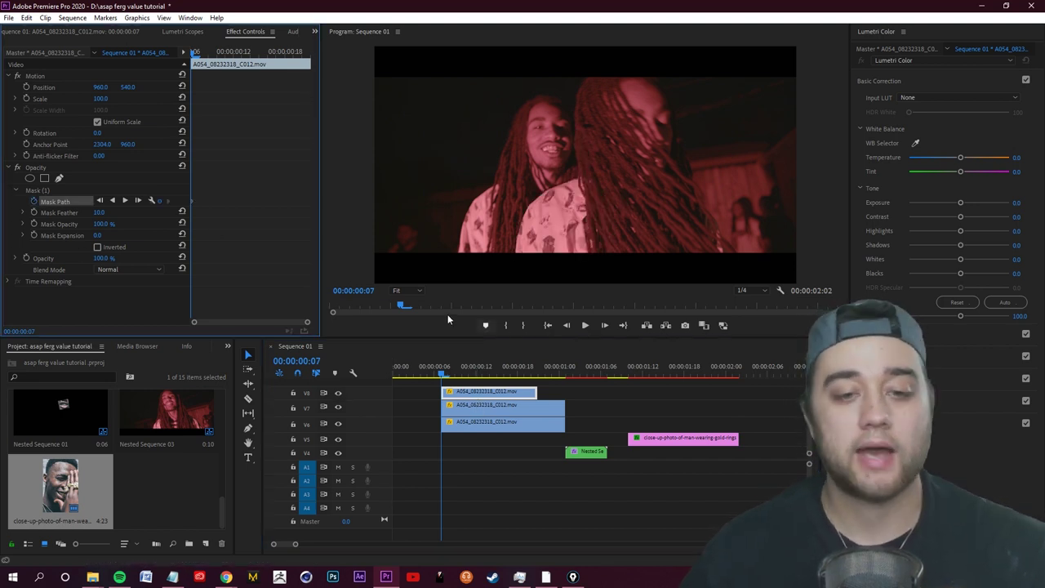
{"action": "left_click_drag", "start_coordinate": [441, 374], "coordinate": [490, 371]}
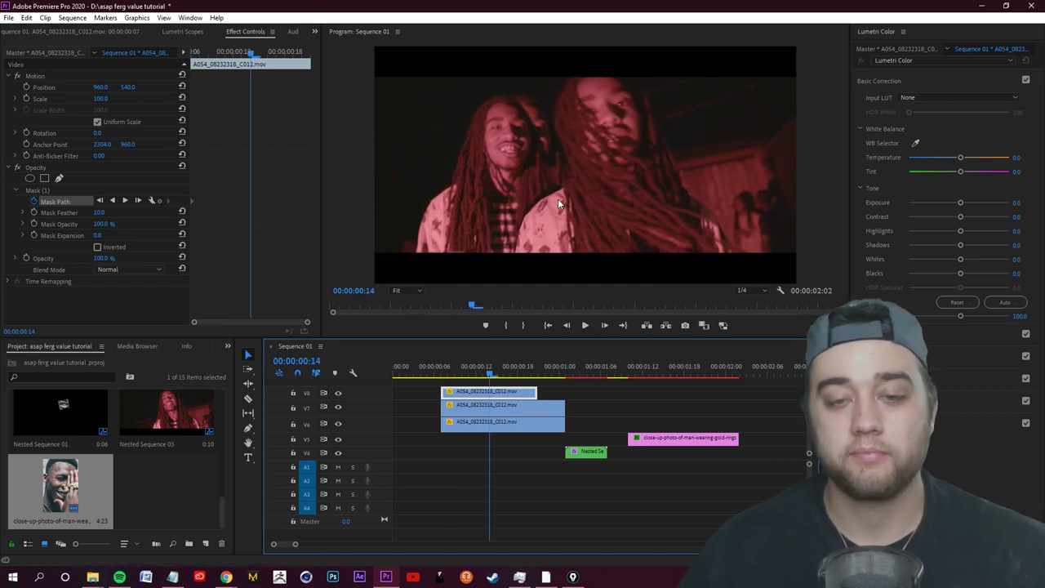
{"action": "left_click", "coordinate": [56, 195]}
{"action": "key", "text": "grave"}
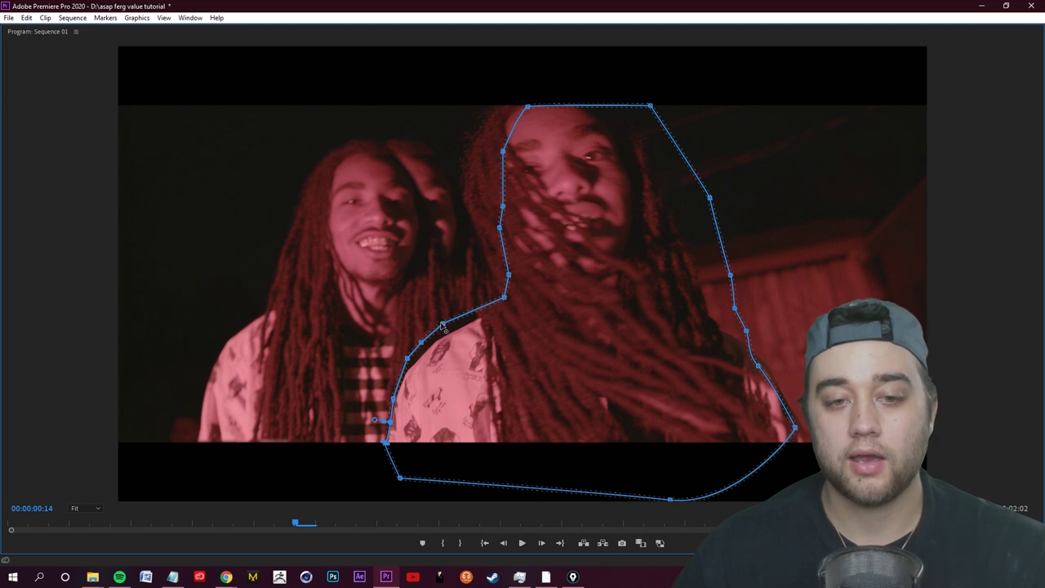
{"action": "left_click_drag", "start_coordinate": [442, 326], "coordinate": [449, 343]}
{"action": "key", "text": "grave"}
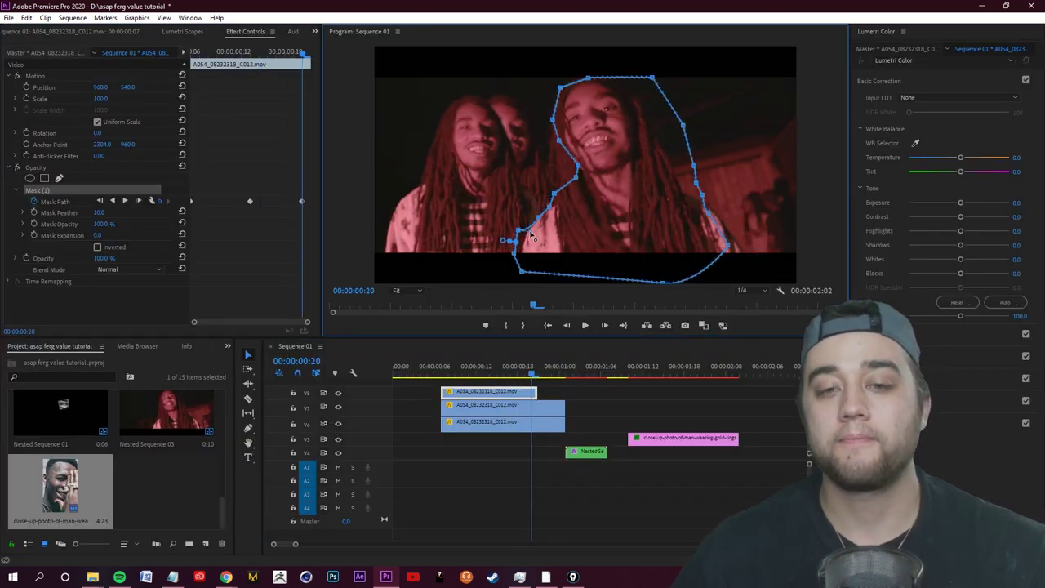
Check the V8 mask's edge in an enlarged preview at 00:00:00:18 and set its Mask Feather to 19.
{"action": "left_click", "coordinate": [509, 391]}
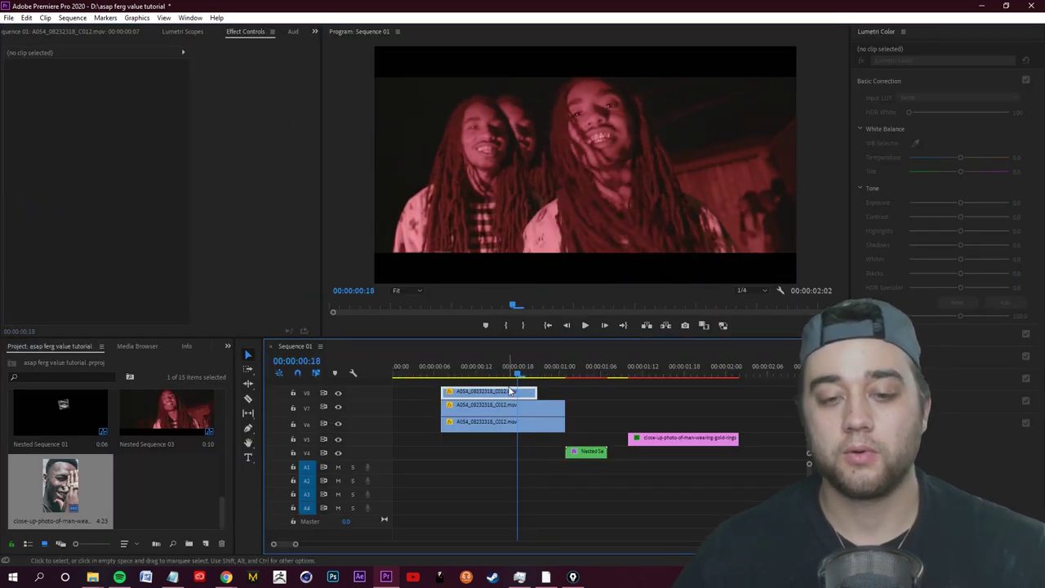
{"action": "left_click", "coordinate": [511, 391]}
{"action": "key", "text": "grave"}
{"action": "key", "text": "grave"}
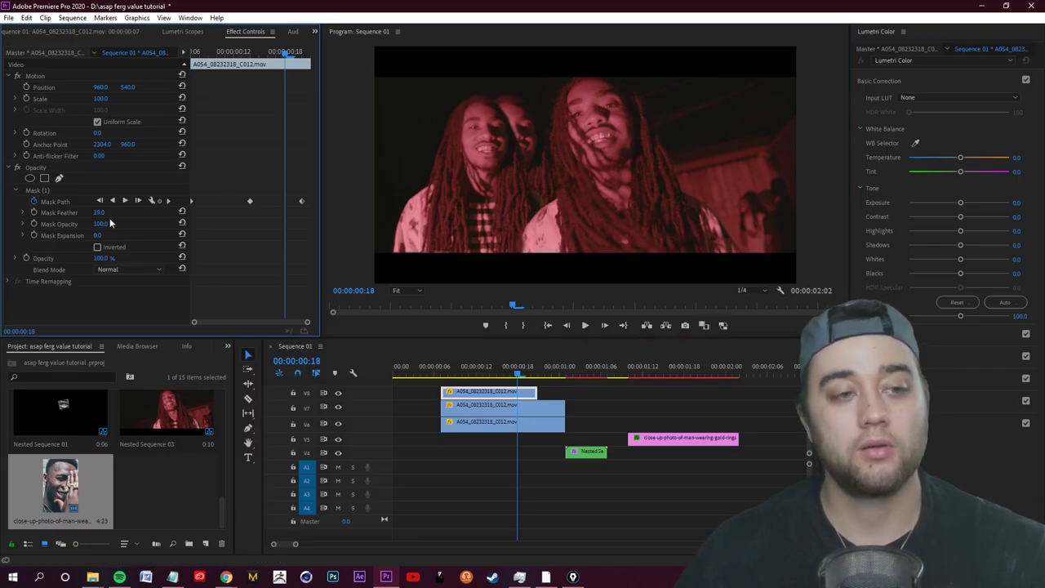
Play the V7 cutout, step back to 00:00:00:11, and turn off the clip's frame hold.
{"action": "key", "text": "space"}
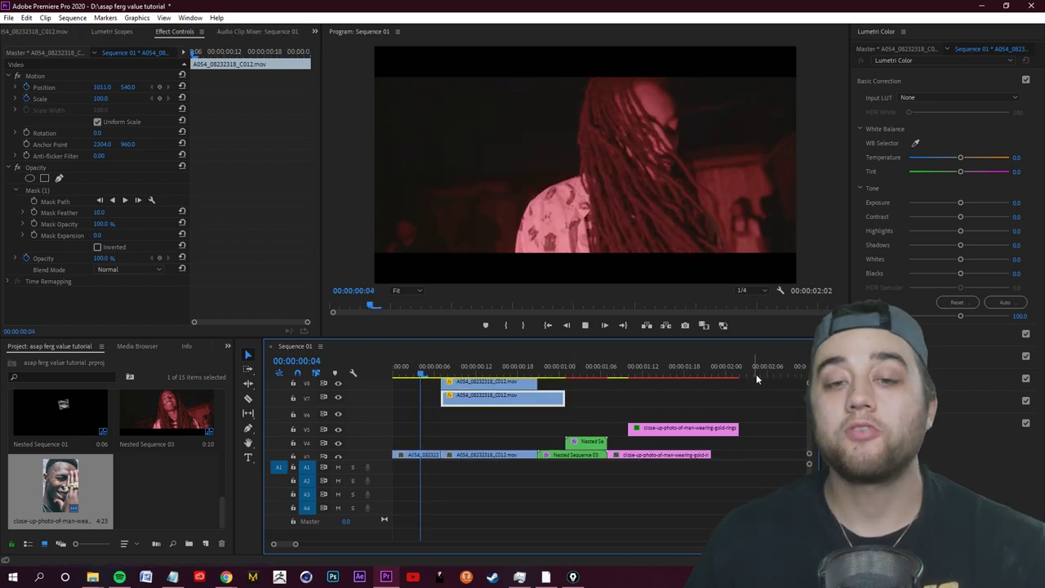
{"action": "key", "text": "space"}
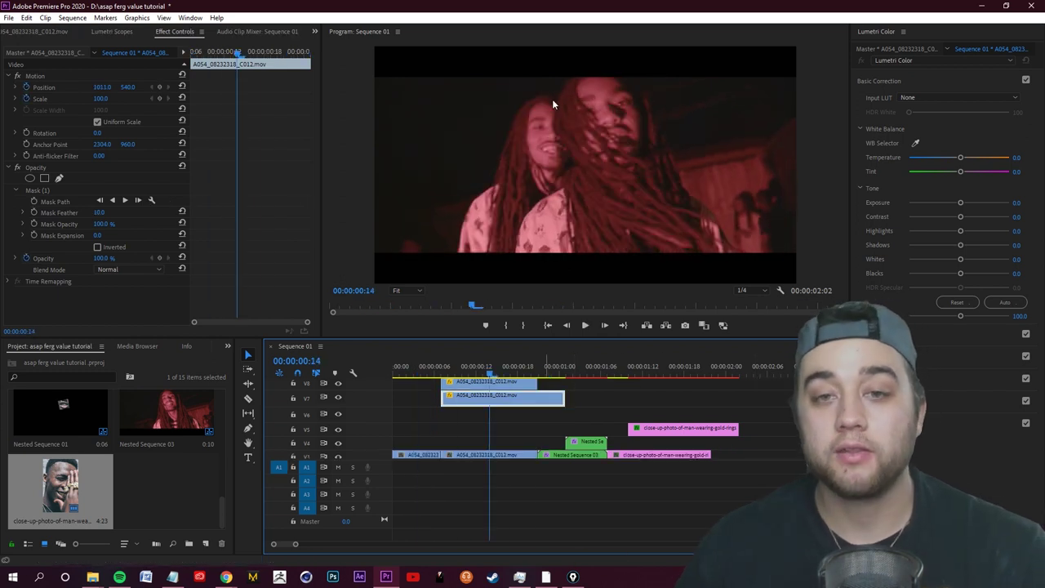
{"action": "key", "text": "Left"}
{"action": "key", "text": "Left"}
{"action": "key", "text": "Left"}
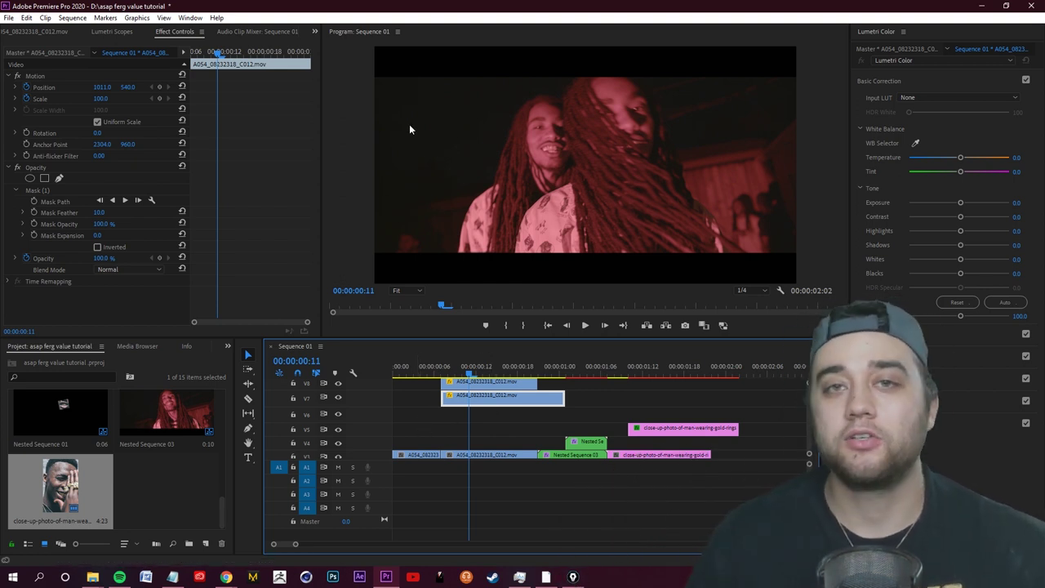
{"action": "right_click", "coordinate": [500, 398]}
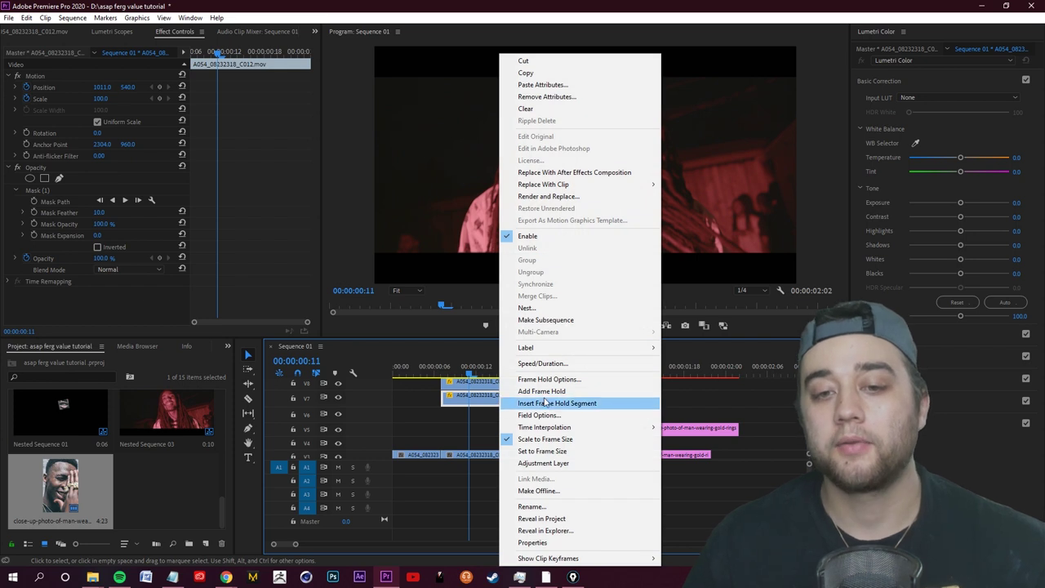
{"action": "left_click", "coordinate": [547, 380]}
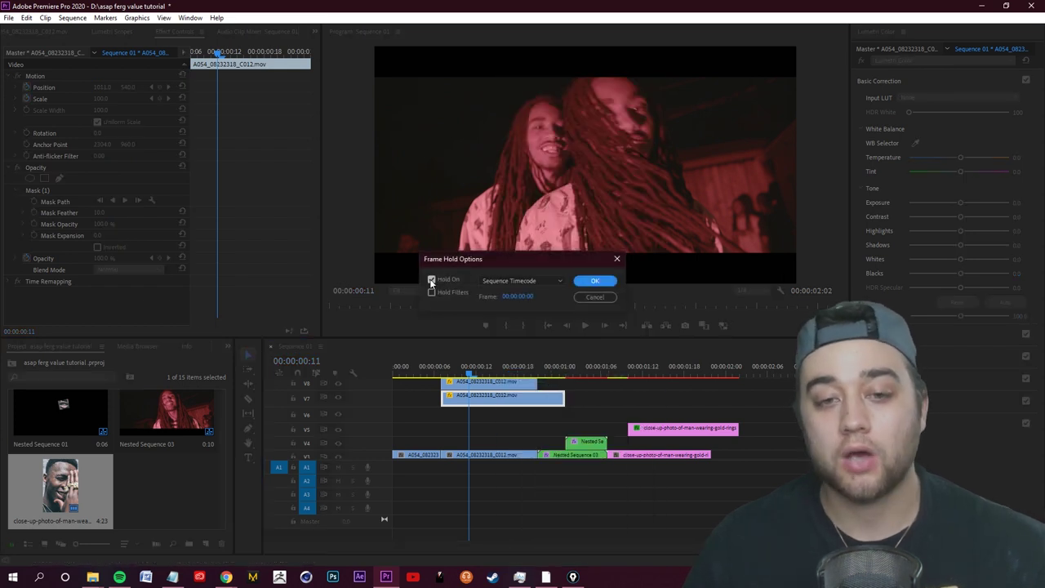
{"action": "left_click", "coordinate": [595, 281]}
Play back the opening of the sequence repeatedly to review the unfrozen V7 cutout behind the man.
{"action": "left_click", "coordinate": [434, 372]}
{"action": "left_click_drag", "start_coordinate": [429, 385], "coordinate": [393, 380]}
{"action": "key", "text": "space"}
{"action": "left_click_drag", "start_coordinate": [556, 375], "coordinate": [483, 376]}
{"action": "key", "text": "space"}
{"action": "key", "text": "space"}
{"action": "left_click_drag", "start_coordinate": [548, 374], "coordinate": [430, 390]}
{"action": "key", "text": "space"}
{"action": "left_click_drag", "start_coordinate": [552, 369], "coordinate": [436, 381]}
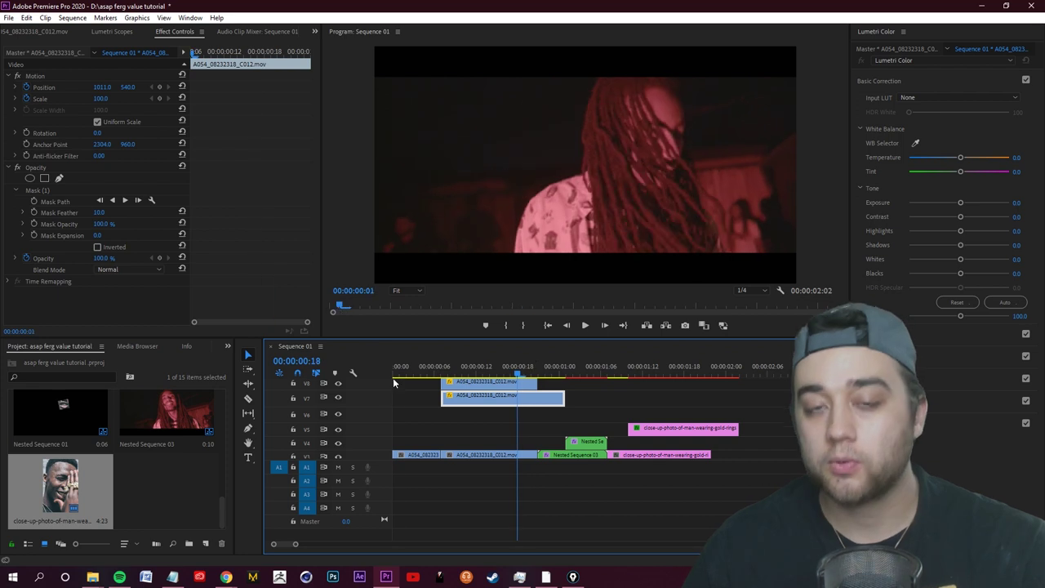
{"action": "key", "text": "space"}
{"action": "key", "text": "space"}
{"action": "left_click_drag", "start_coordinate": [525, 368], "coordinate": [441, 377]}
{"action": "key", "text": "space"}
{"action": "key", "text": "space"}
Keyframe the V7 clip's Mask Path at 00:00:00:07 and reshape its mask around the moving cutout at 00:00:00:17.
{"action": "left_click", "coordinate": [34, 201]}
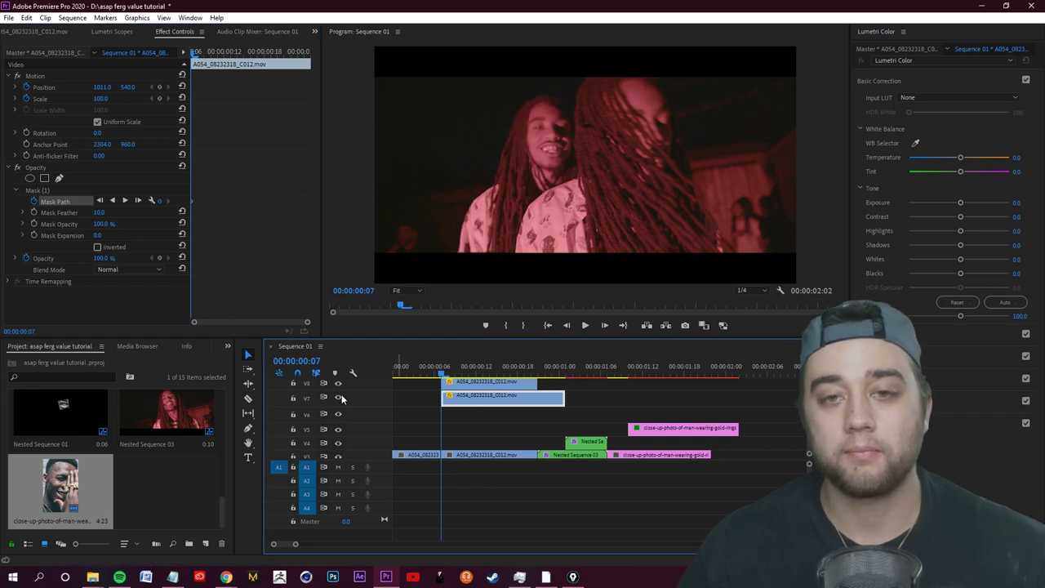
{"action": "left_click_drag", "start_coordinate": [434, 371], "coordinate": [511, 371]}
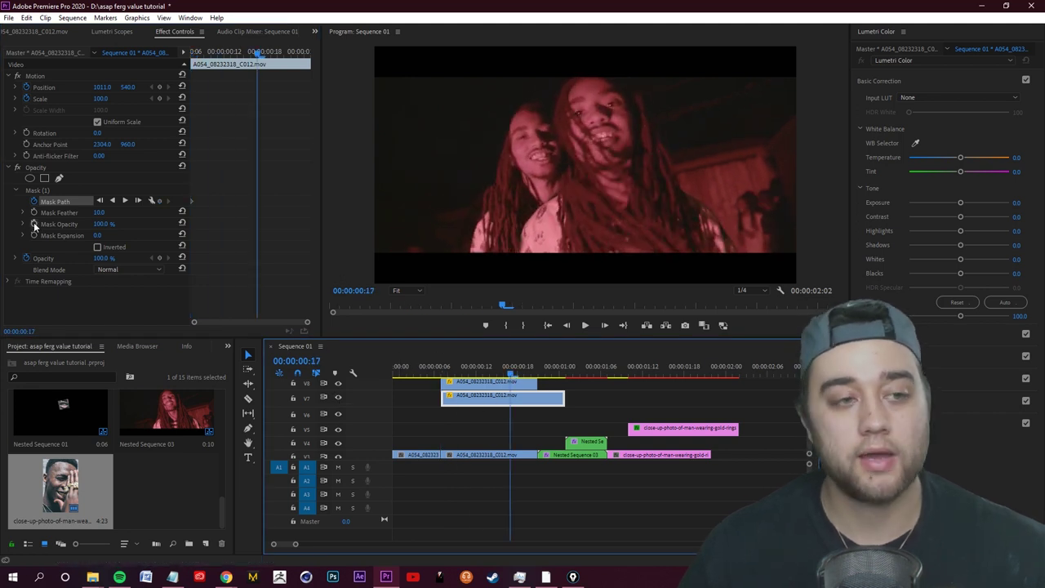
{"action": "left_click", "coordinate": [41, 190]}
{"action": "left_click_drag", "start_coordinate": [520, 98], "coordinate": [504, 88]}
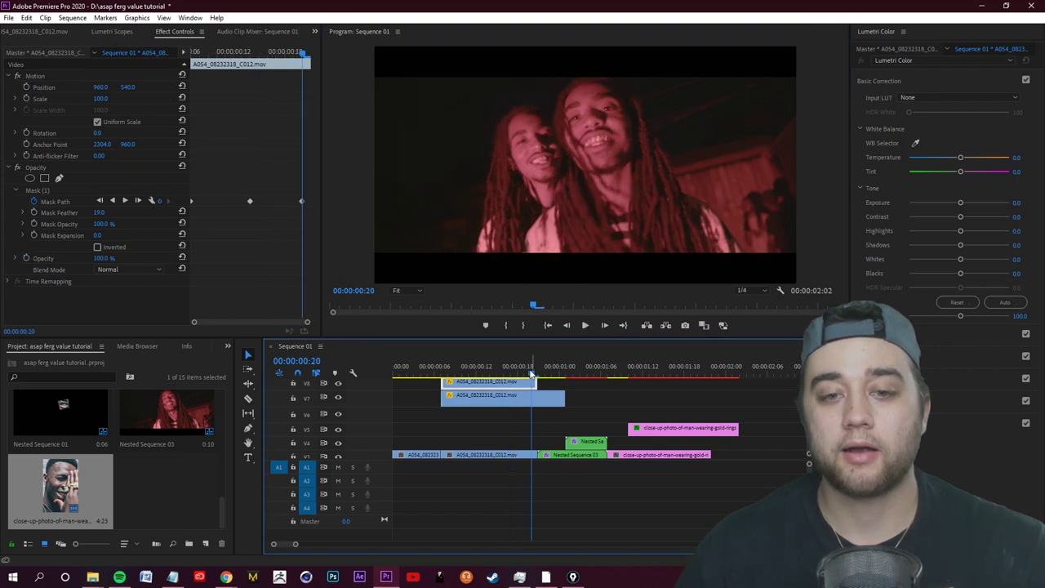
Play back the masked cutout section and raise the V8 clip's Mask Feather to 173.
{"action": "left_click_drag", "start_coordinate": [532, 369], "coordinate": [442, 369]}
{"action": "key", "text": "space"}
{"action": "key", "text": "space"}
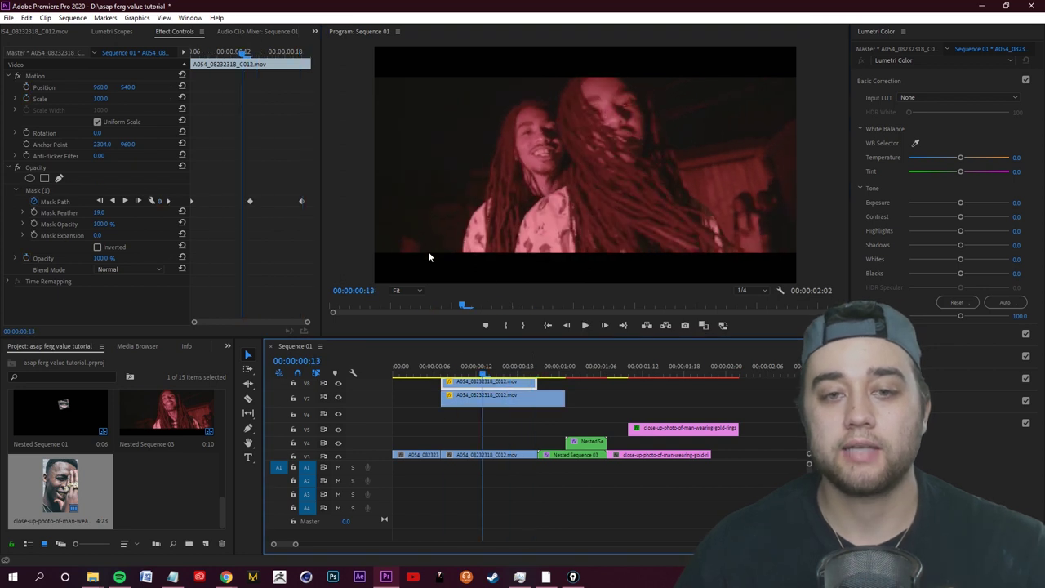
{"action": "left_click_drag", "start_coordinate": [101, 212], "coordinate": [194, 212]}
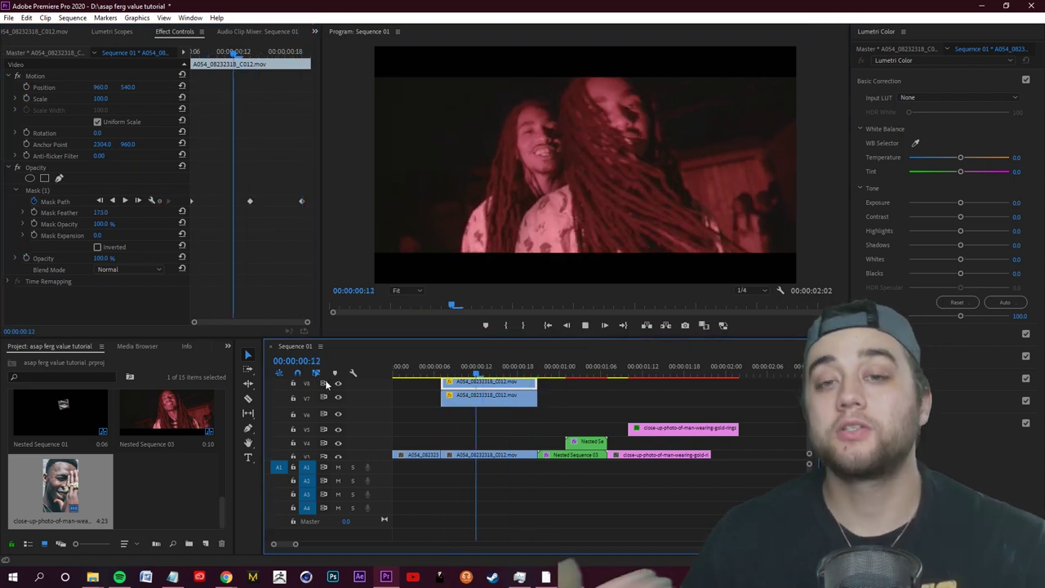
Play back the opening of the sequence repeatedly to check the softened mask edge between the two figures.
{"action": "key", "text": "space"}
{"action": "left_click_drag", "start_coordinate": [496, 367], "coordinate": [394, 368]}
{"action": "key", "text": "space"}
{"action": "key", "text": "space"}
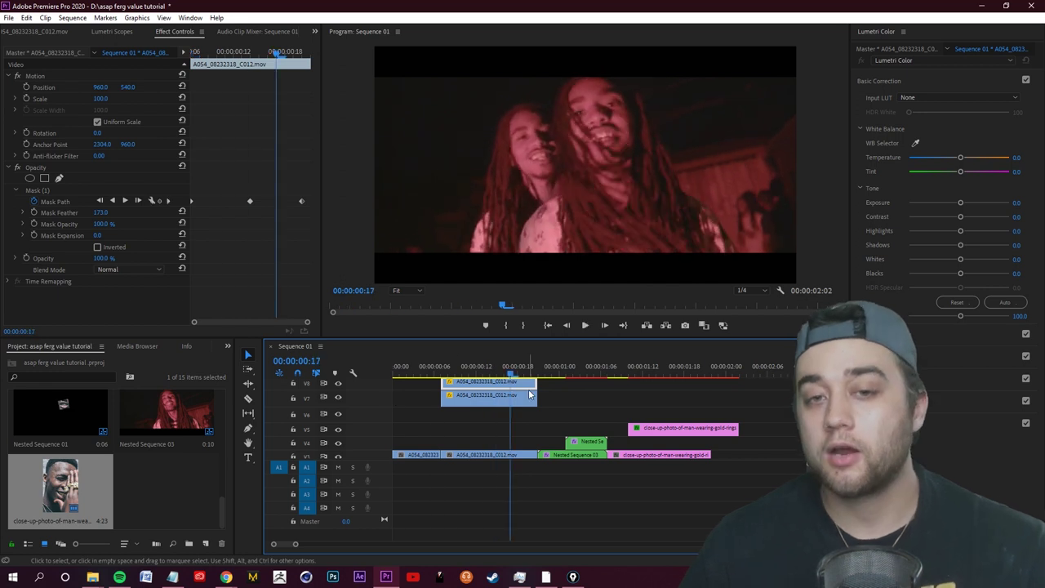
{"action": "left_click_drag", "start_coordinate": [496, 367], "coordinate": [391, 367]}
{"action": "key", "text": "space"}
{"action": "key", "text": "space"}
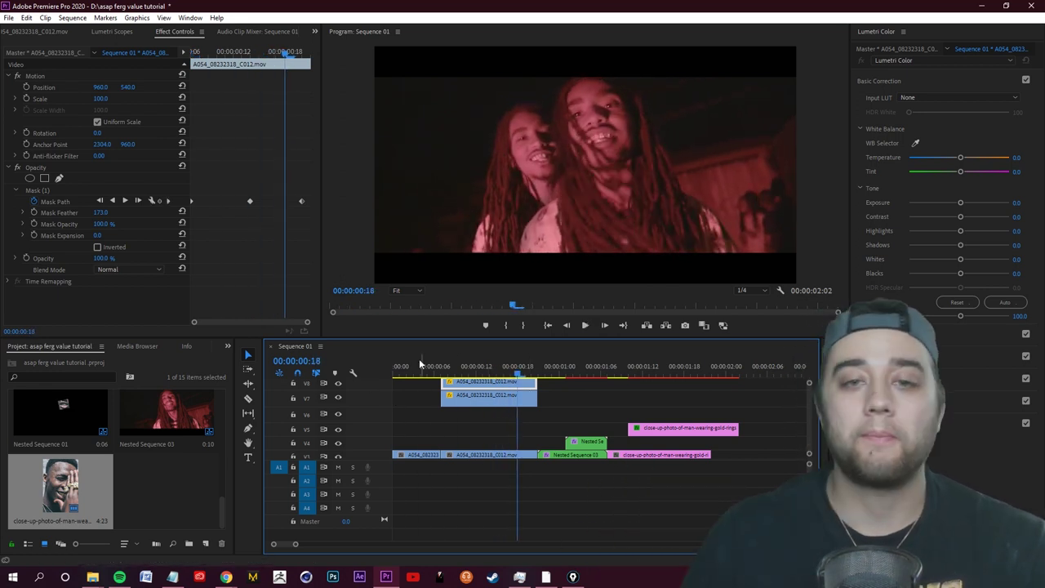
{"action": "key", "text": "Home"}
{"action": "key", "text": "space"}
{"action": "key", "text": "space"}
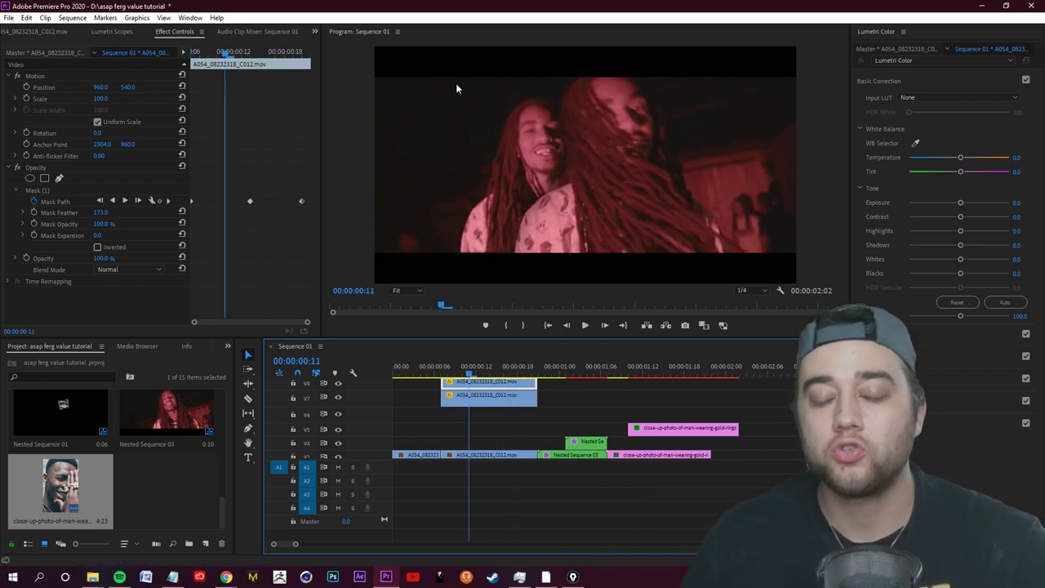
{"action": "left_click", "coordinate": [576, 400]}
{"action": "right_click", "coordinate": [517, 400]}
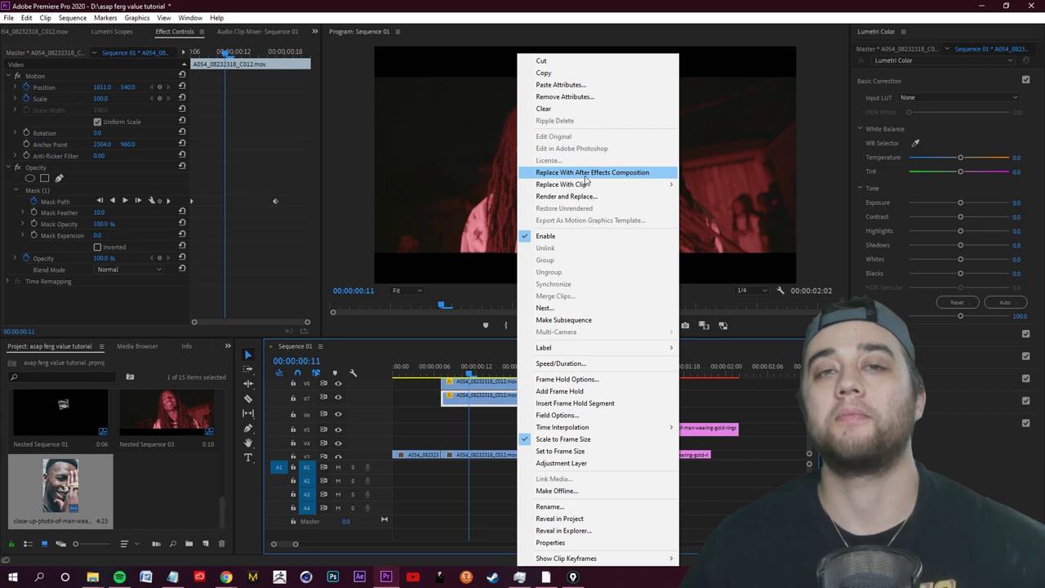
{"action": "left_click", "coordinate": [743, 390]}
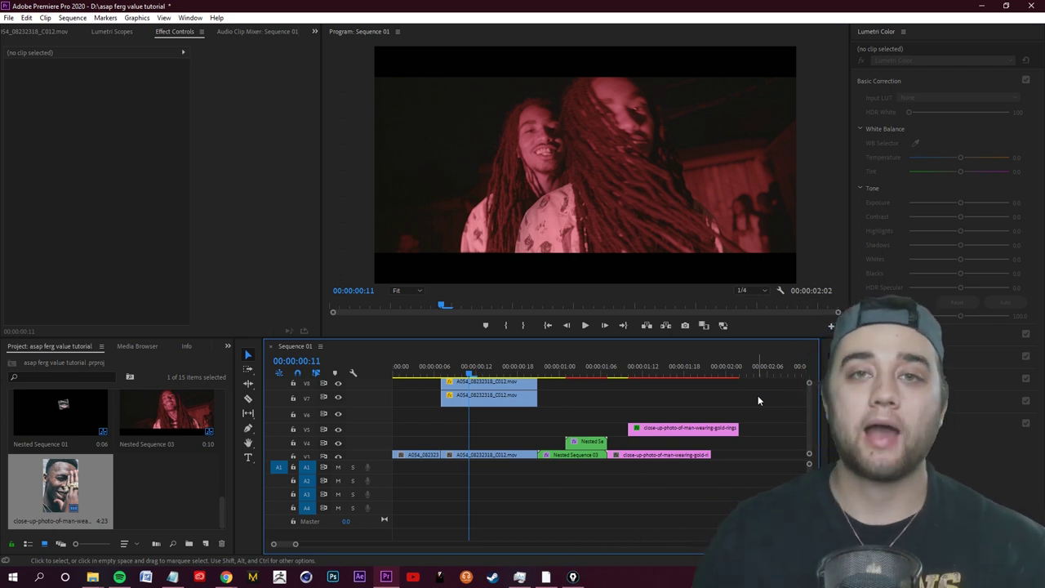
Replay the layered cutout section from 00:00:00:11 to review the finished moving cutout.
{"action": "left_click", "coordinate": [585, 325]}
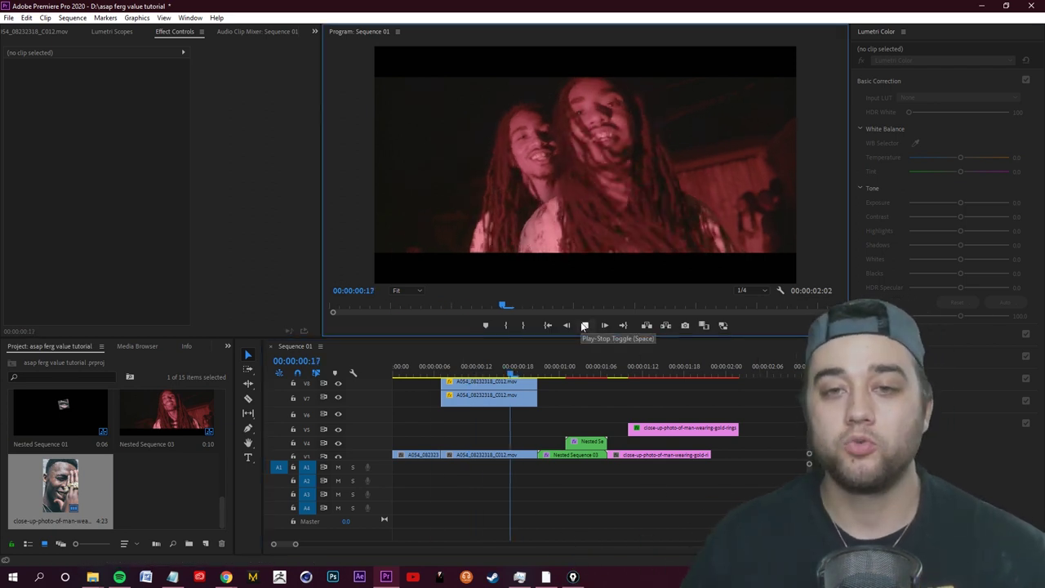
{"action": "left_click_drag", "start_coordinate": [554, 375], "coordinate": [395, 380]}
{"action": "key", "text": "space"}
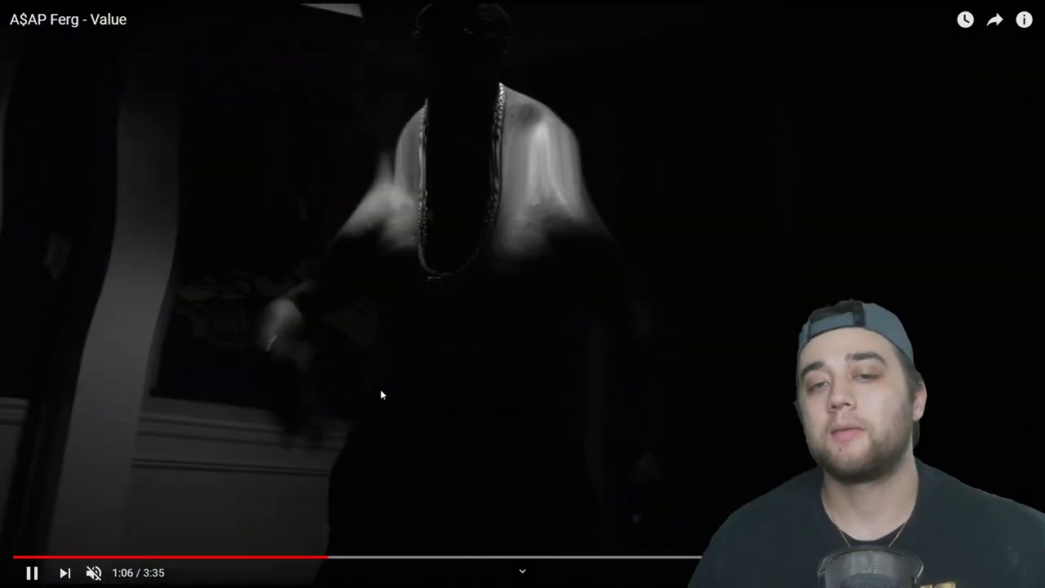
Pause the A$AP Ferg "Value" video at 1:06 to examine the warped shoulders, and return to Premiere Pro.
{"action": "left_click", "coordinate": [411, 480]}
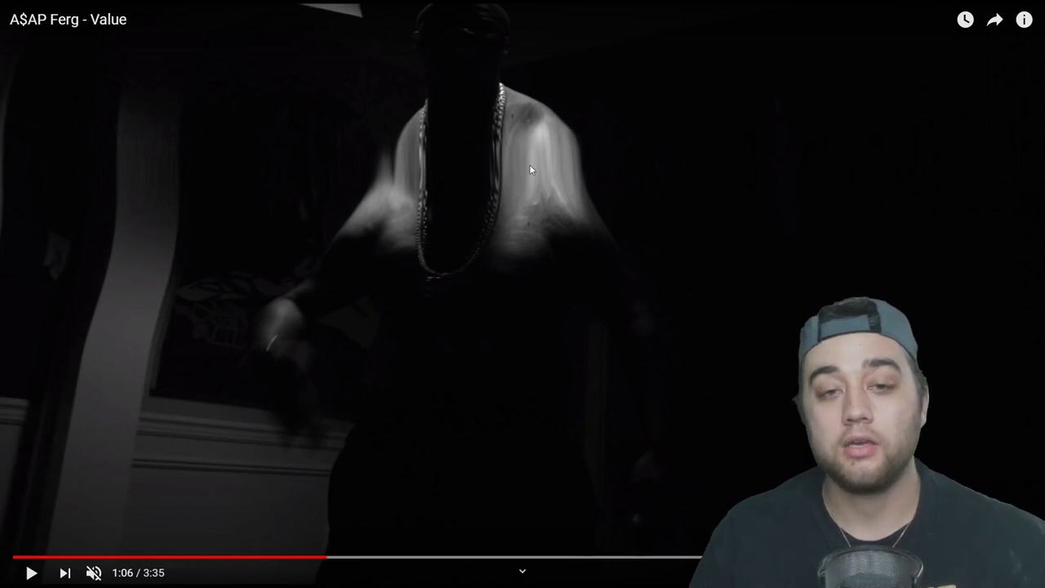
{"action": "key", "text": "Escape"}
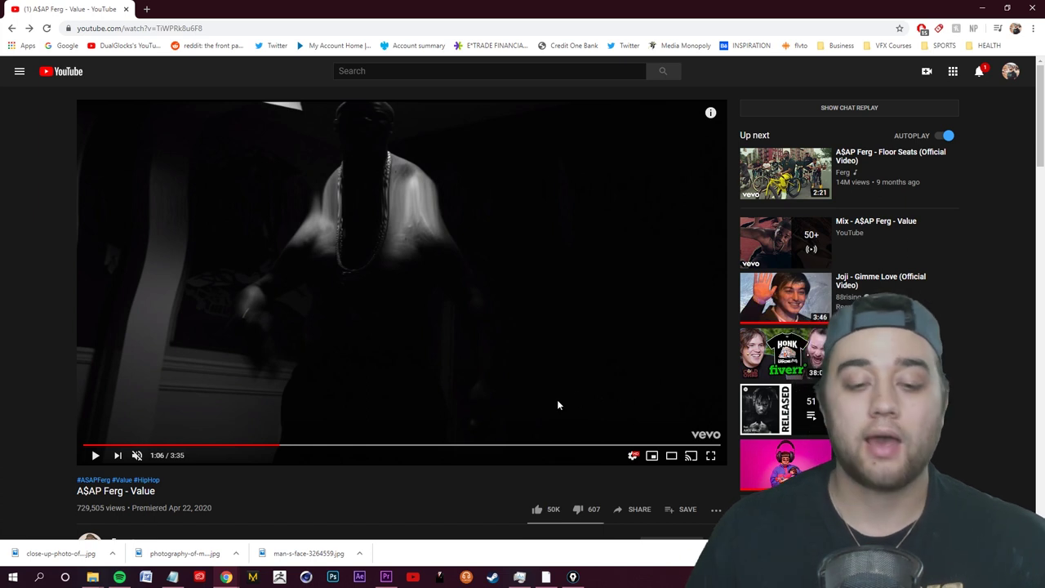
{"action": "left_click", "coordinate": [386, 576]}
Split the Nested Sequence 03 clip on the timeline at 00:00:01:00.
{"action": "key", "text": "space"}
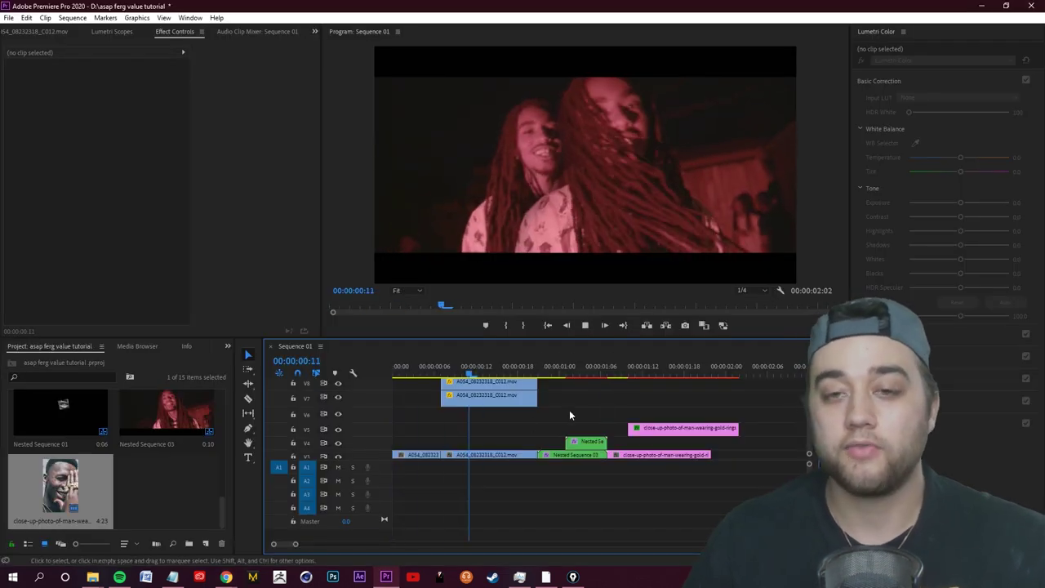
{"action": "key", "text": "equal"}
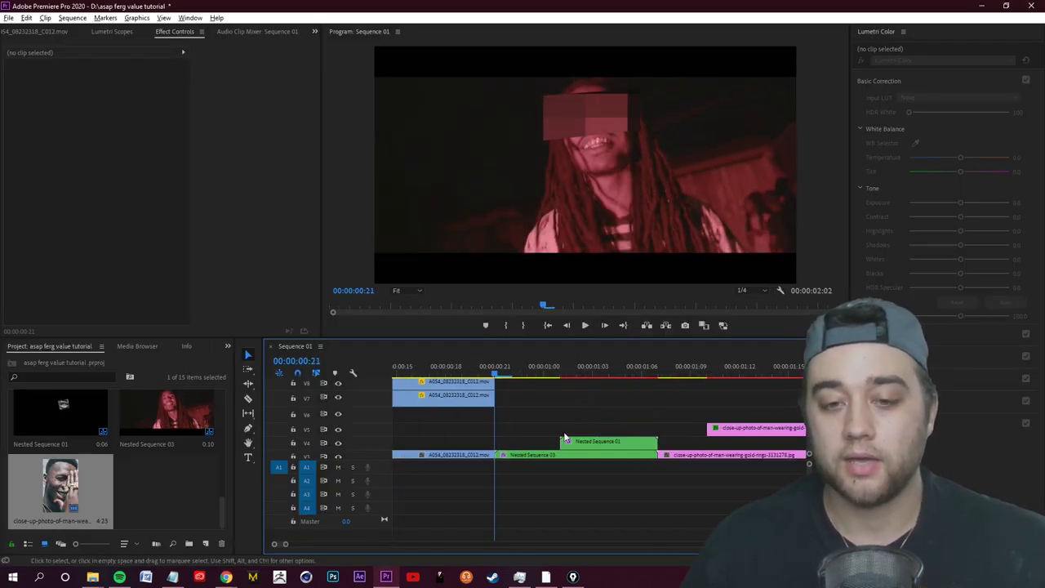
{"action": "key", "text": "c"}
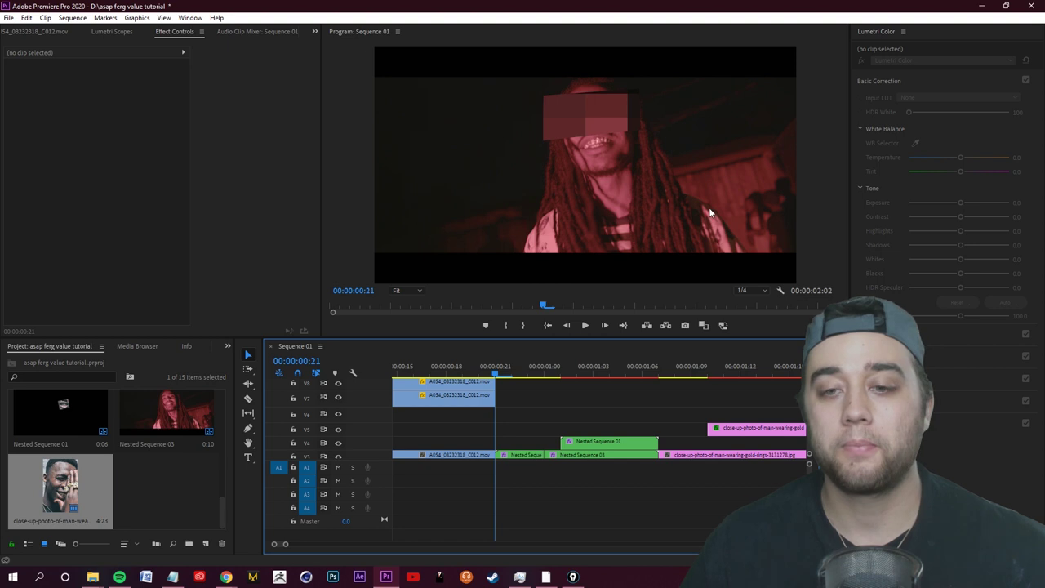
Export the frame at 00:00:00:21 as a JPEG still into the ferg value folder.
{"action": "left_click", "coordinate": [684, 326]}
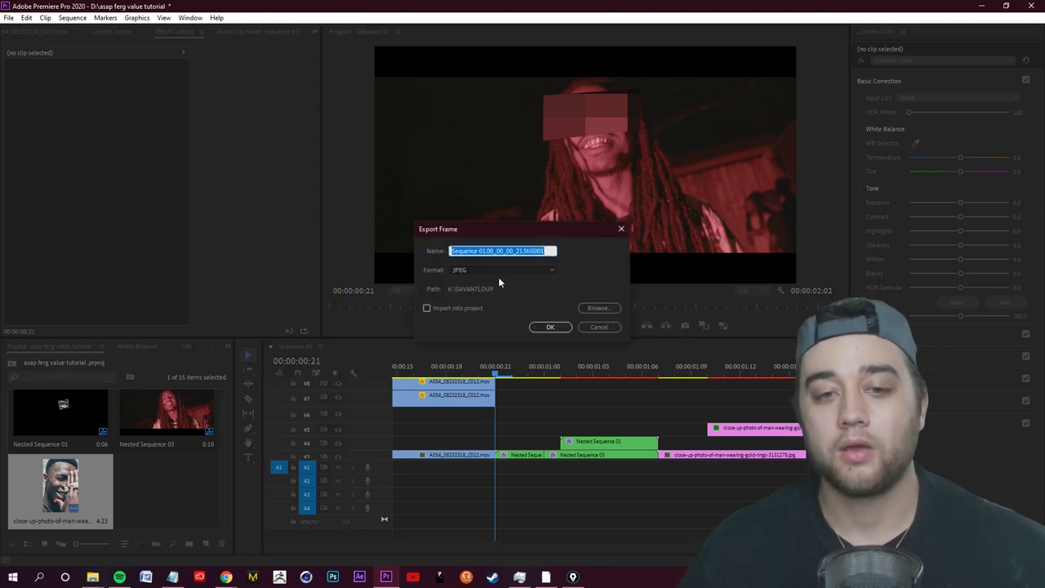
{"action": "left_click", "coordinate": [598, 308]}
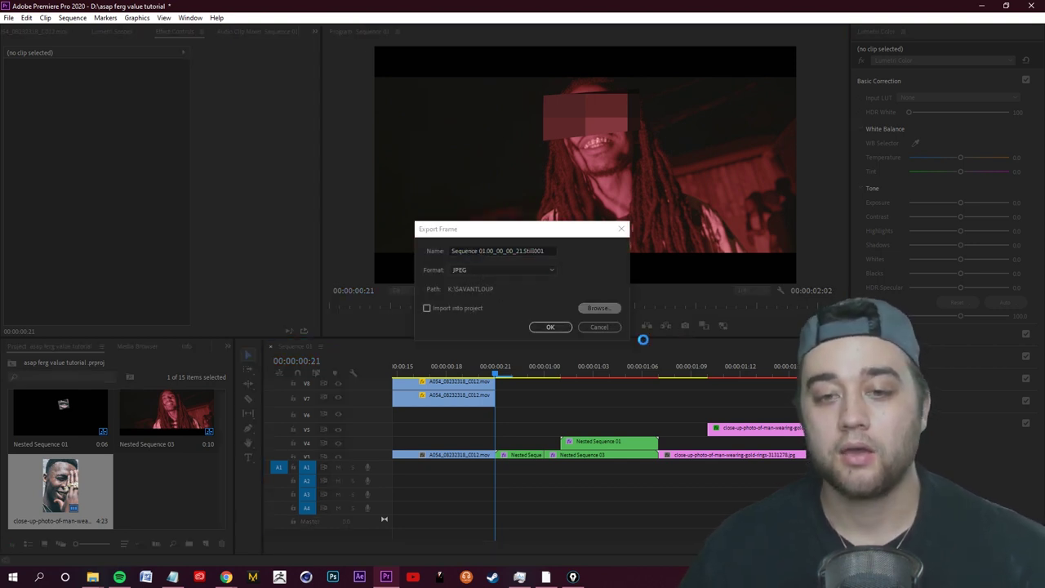
{"action": "left_click", "coordinate": [577, 263]}
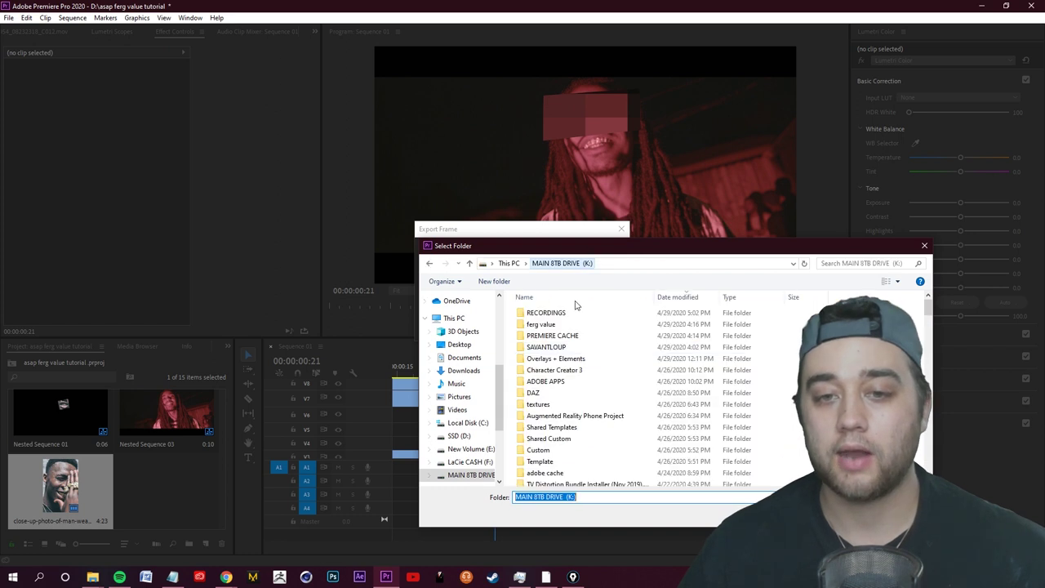
{"action": "double_click", "coordinate": [572, 327]}
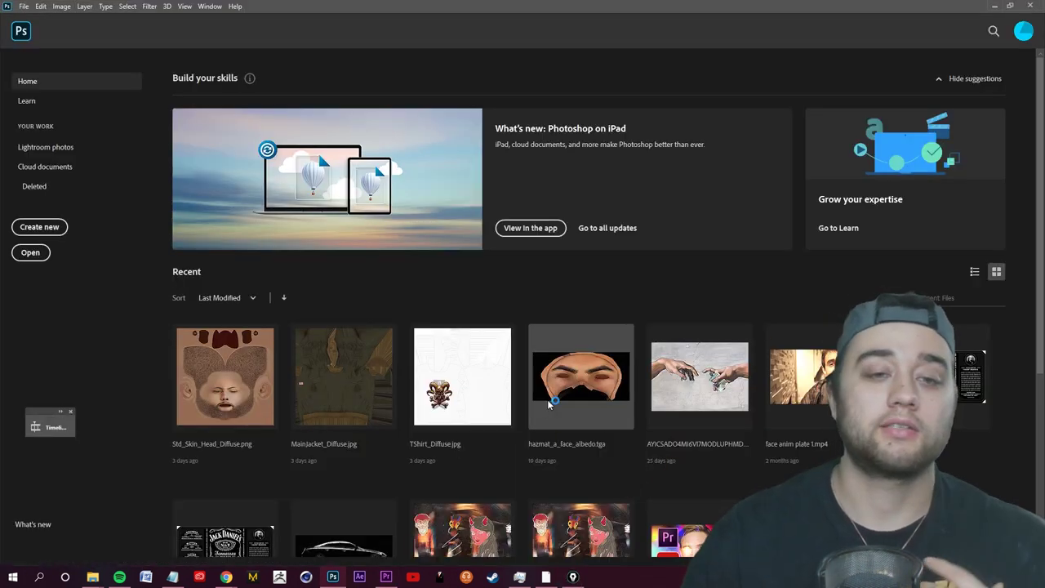
Open Sequence 01.00_00_00_21.Still001 in Photoshop and convert its locked Background into the editable Layer 0.
{"action": "key", "text": "ctrl+o"}
{"action": "left_click", "coordinate": [494, 251]}
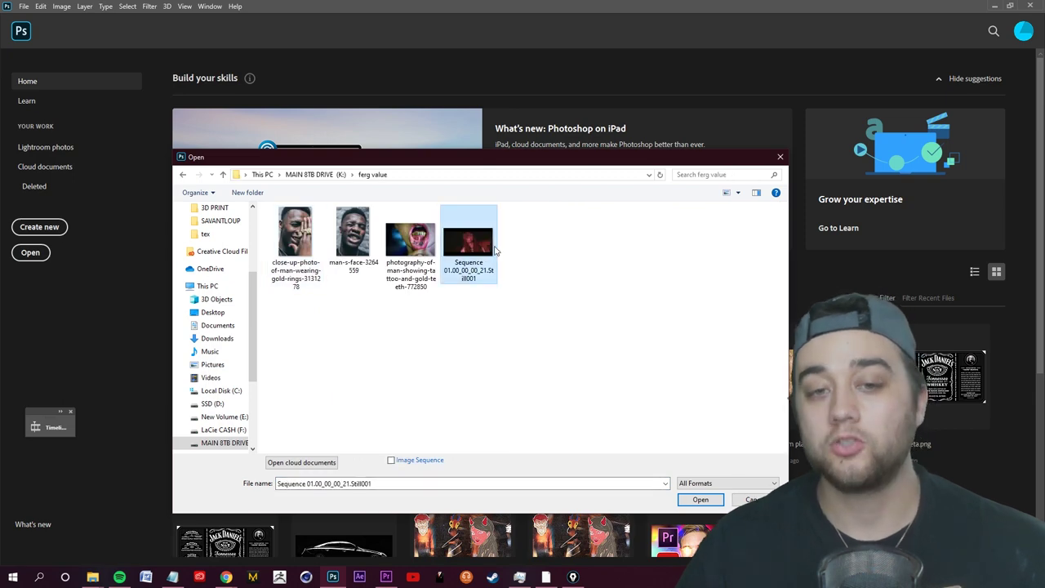
{"action": "left_click", "coordinate": [701, 499]}
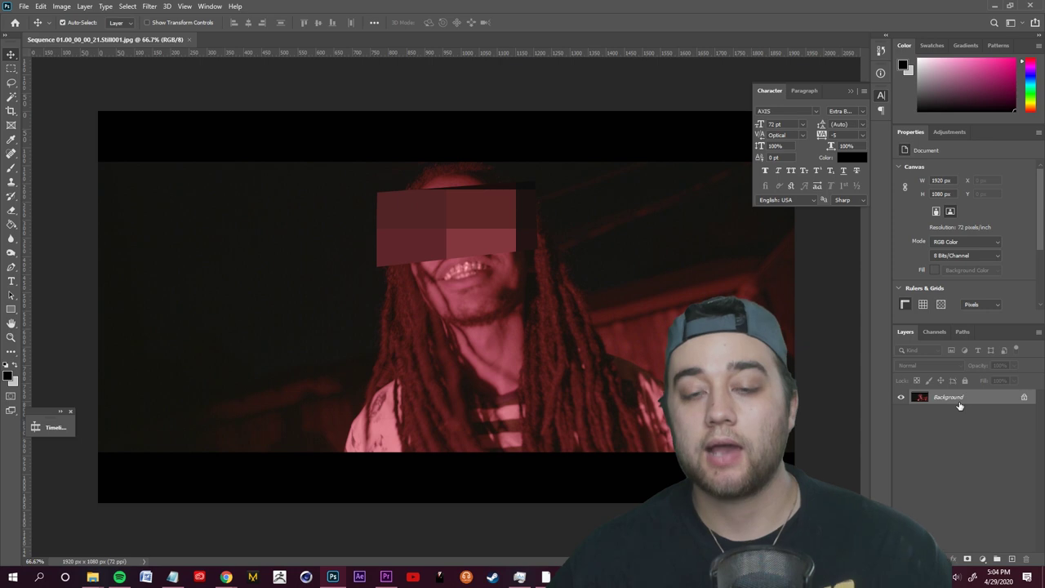
{"action": "right_click", "coordinate": [962, 404]}
{"action": "left_click", "coordinate": [972, 411]}
{"action": "left_click", "coordinate": [600, 167]}
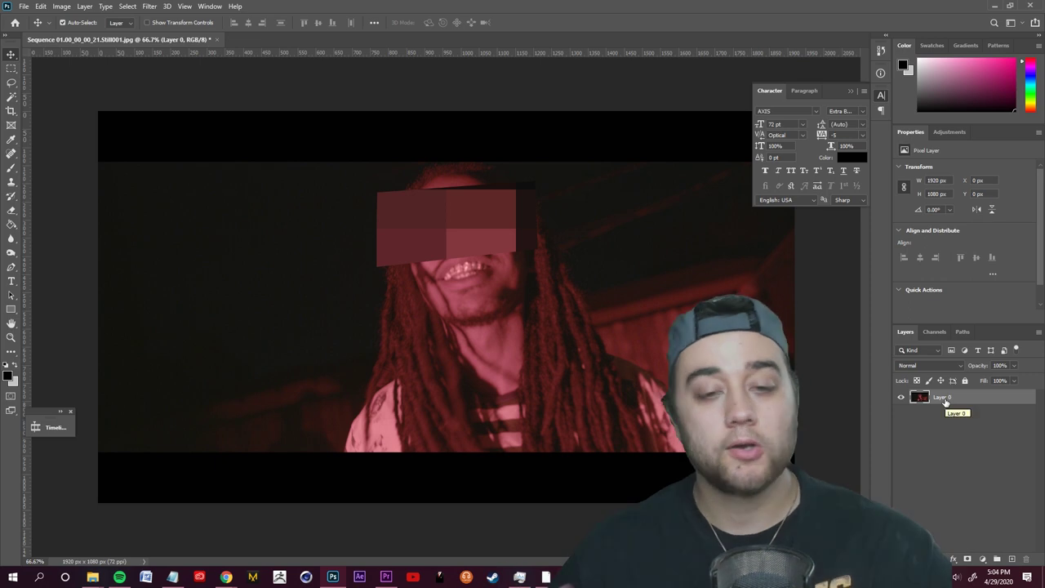
Liquify Layer 0 with a size 340 Forward Warp brush, stretching the man's face, shoulders and dreadlocks outward and upward.
{"action": "left_click", "coordinate": [149, 6]}
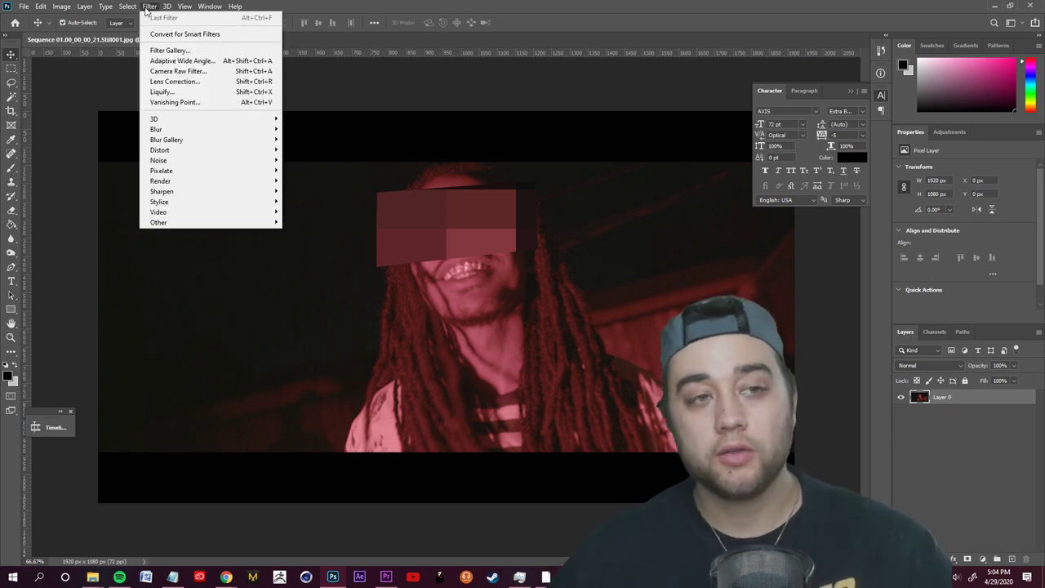
{"action": "left_click", "coordinate": [199, 92]}
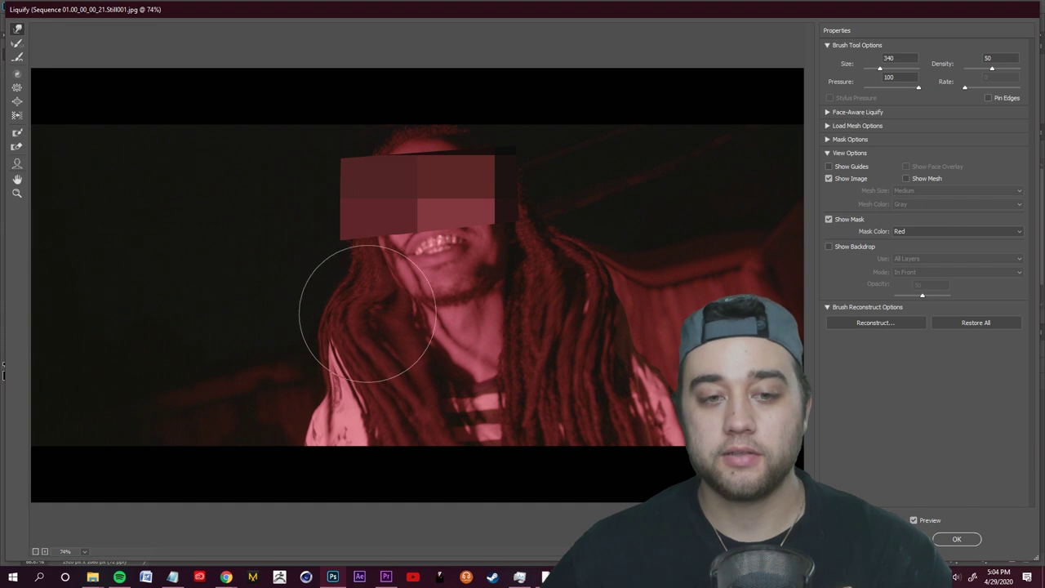
{"action": "left_click_drag", "start_coordinate": [355, 318], "coordinate": [321, 266]}
{"action": "left_click_drag", "start_coordinate": [331, 354], "coordinate": [245, 331]}
{"action": "left_click_drag", "start_coordinate": [429, 270], "coordinate": [432, 172]}
{"action": "mouse_move", "coordinate": [576, 296]}
{"action": "left_mouse_down"}
{"action": "mouse_move", "coordinate": [628, 191]}
{"action": "mouse_move", "coordinate": [584, 236]}
{"action": "left_mouse_up"}
{"action": "left_click_drag", "start_coordinate": [643, 307], "coordinate": [662, 330]}
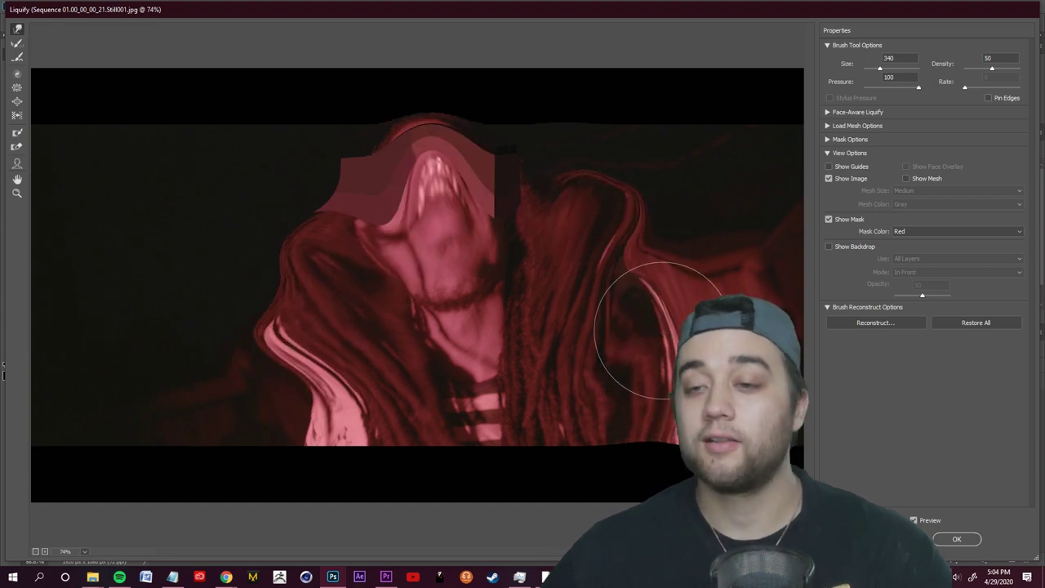
{"action": "left_click", "coordinate": [960, 539]}
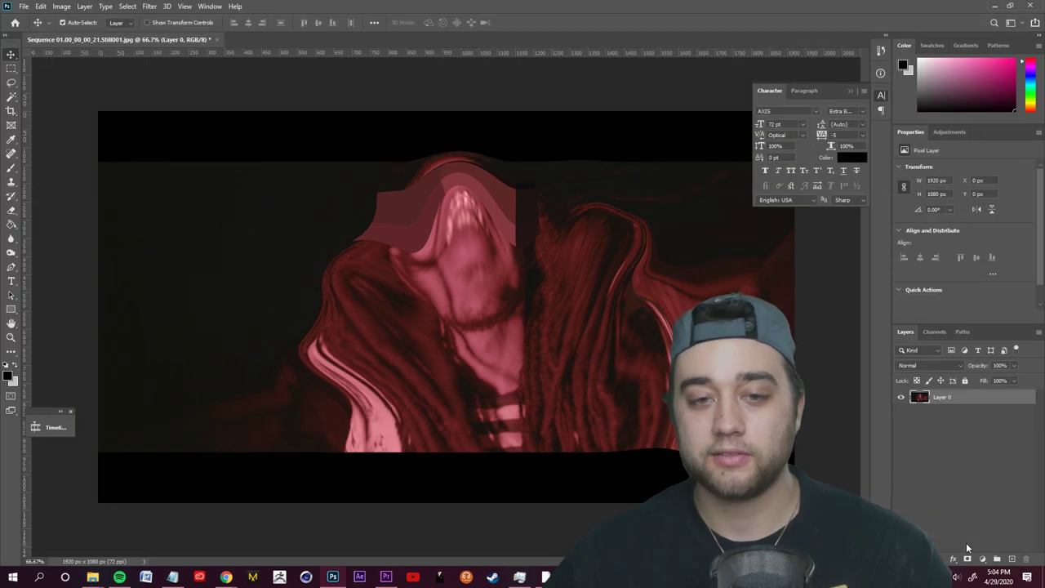
Save the warped image on the computer as liquid.png.
{"action": "left_click", "coordinate": [24, 6]}
{"action": "left_click", "coordinate": [82, 137]}
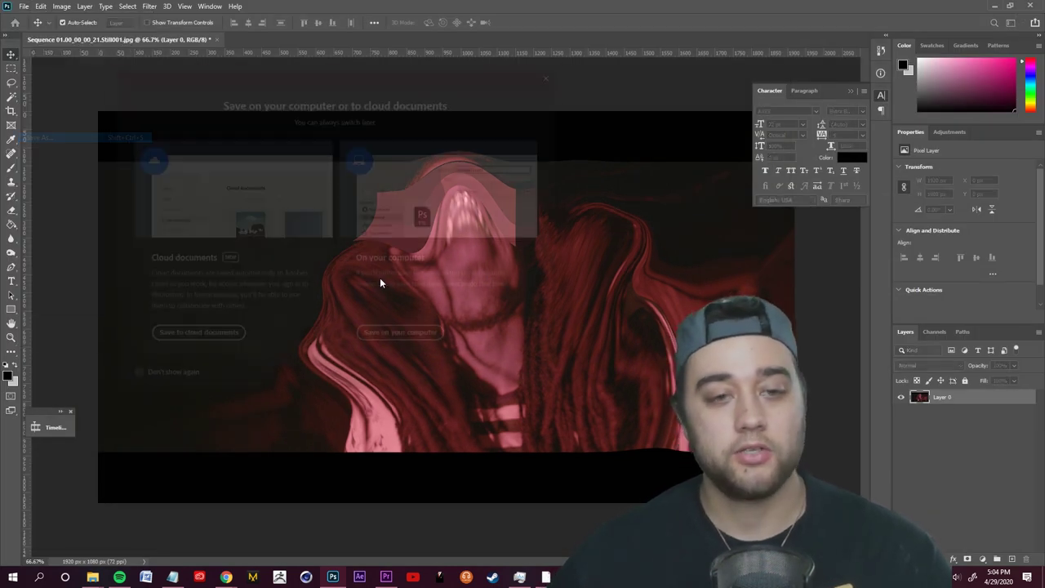
{"action": "left_click", "coordinate": [412, 336]}
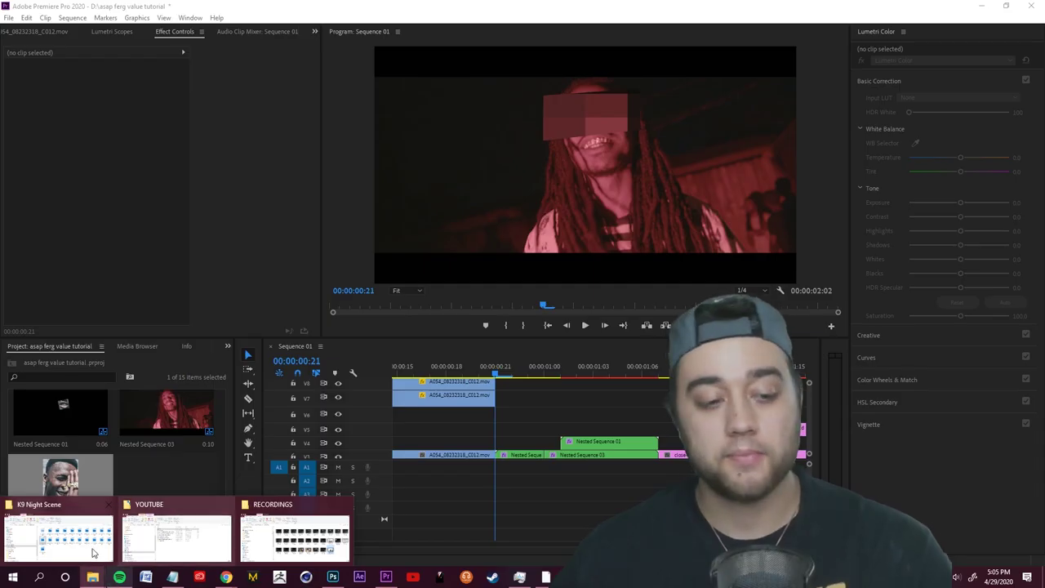
Bring liquid.png into the Premiere Pro sequence on V6 at 00:00:00:21 and play back the cut to it.
{"action": "left_click", "coordinate": [177, 544]}
{"action": "left_click_drag", "start_coordinate": [661, 178], "coordinate": [501, 427]}
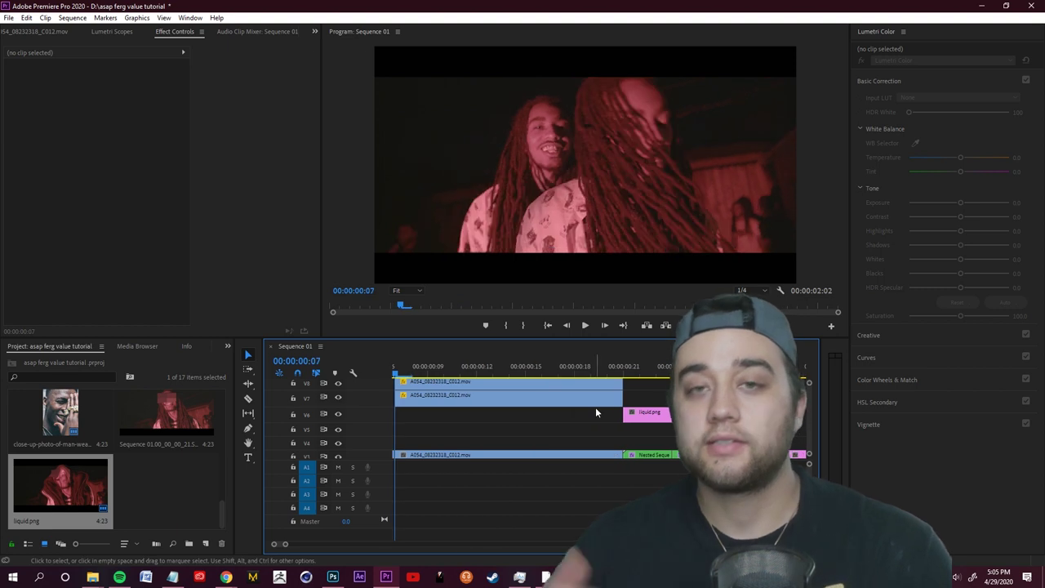
{"action": "key", "text": "space"}
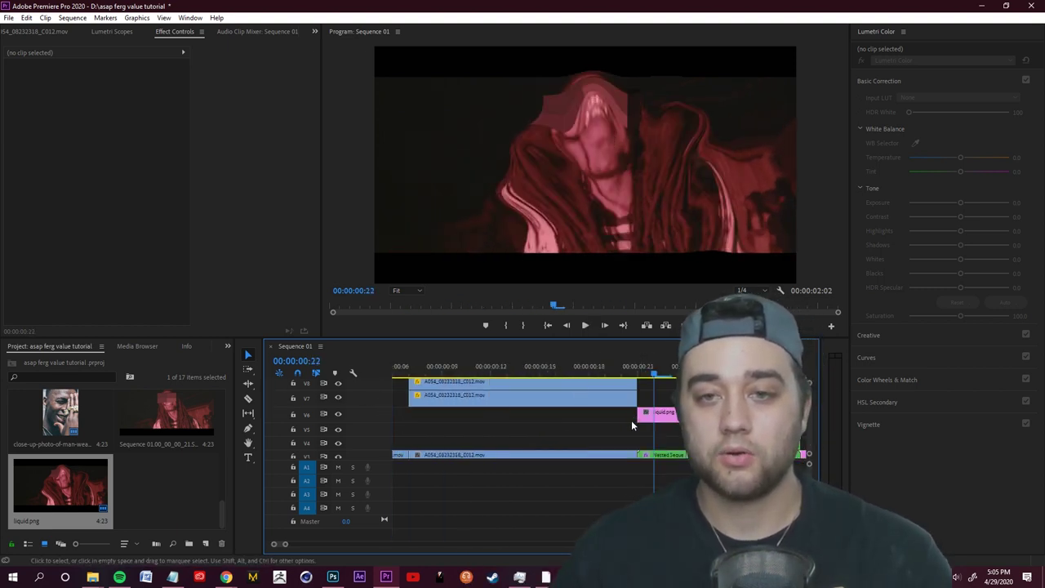
Search the effects for "black", apply Black & White to the liquid.png clip on V6, and play it back.
{"action": "left_click", "coordinate": [228, 346]}
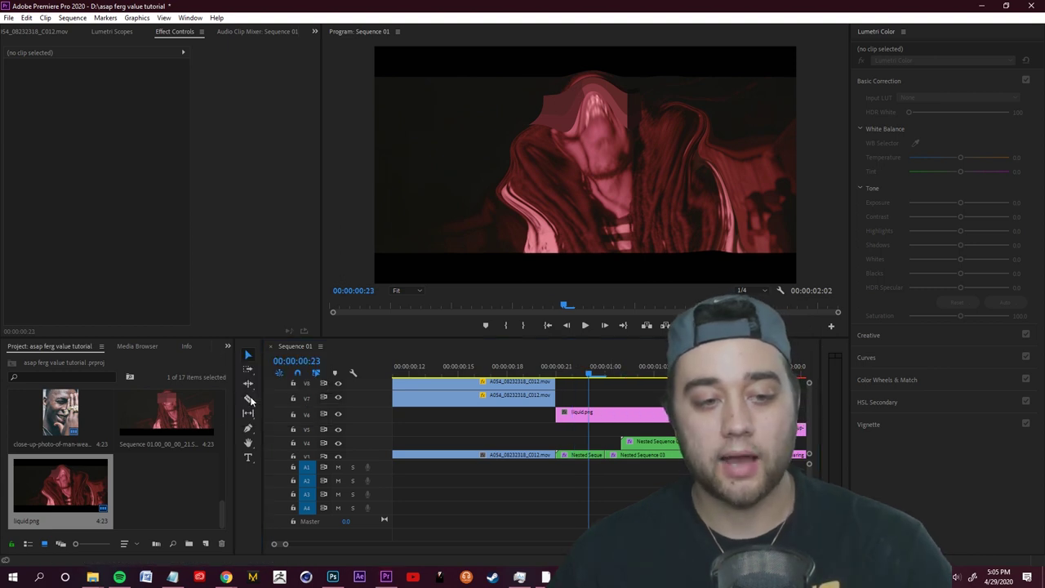
{"action": "left_click", "coordinate": [251, 400]}
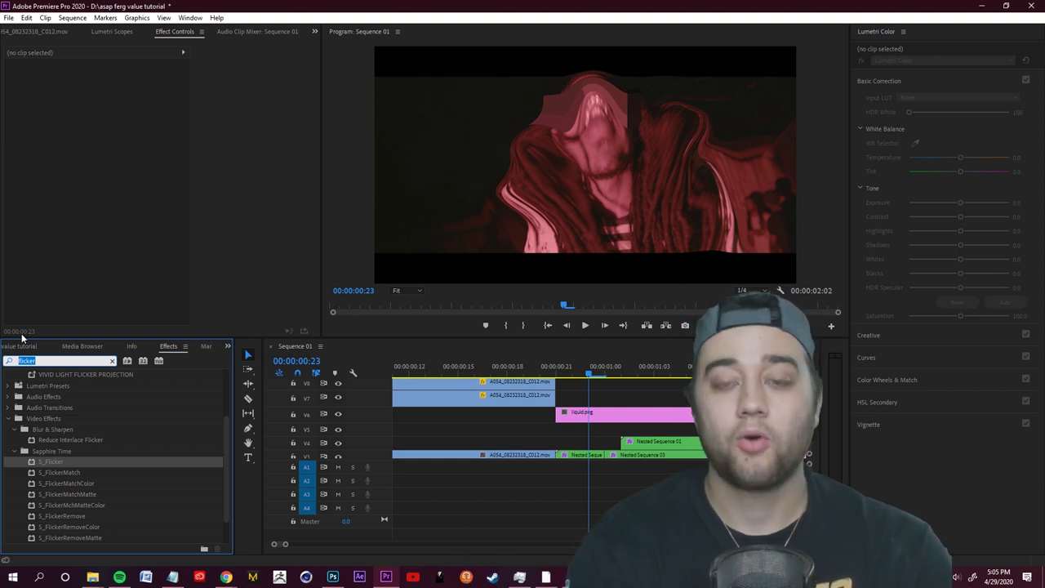
{"action": "type", "text": "black"}
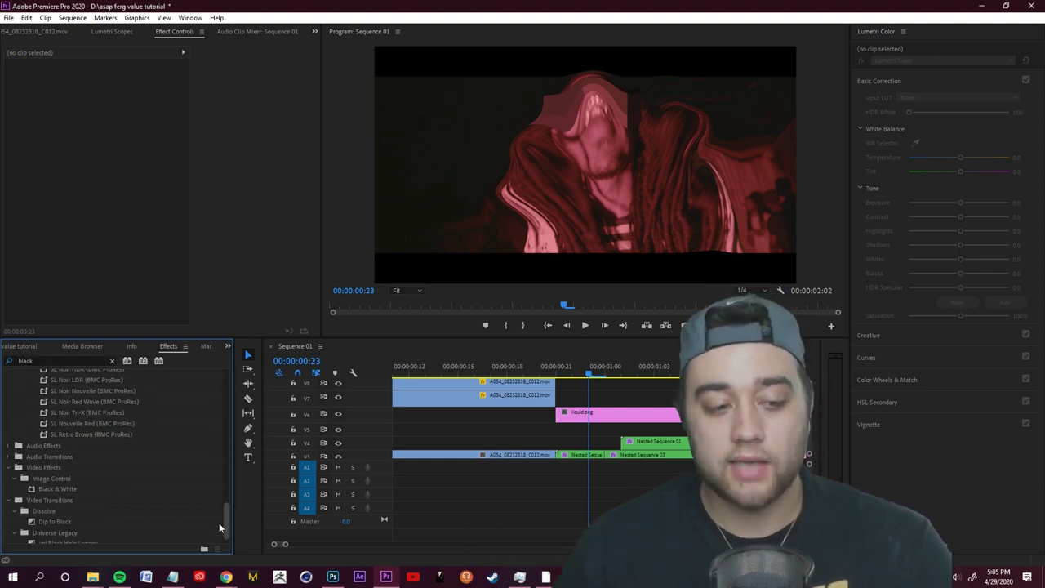
{"action": "left_click_drag", "start_coordinate": [57, 476], "coordinate": [637, 417]}
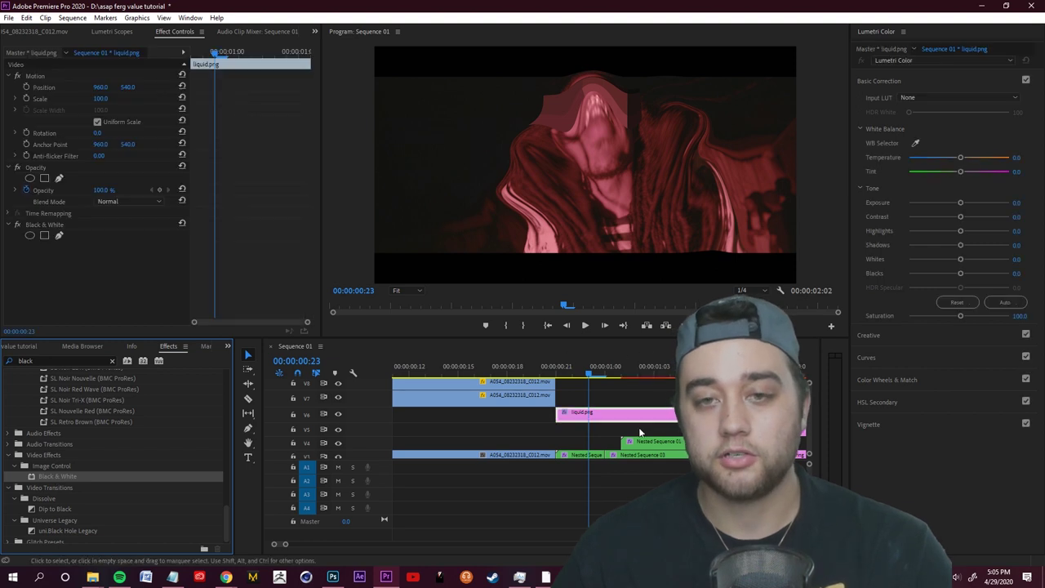
{"action": "key", "text": "space"}
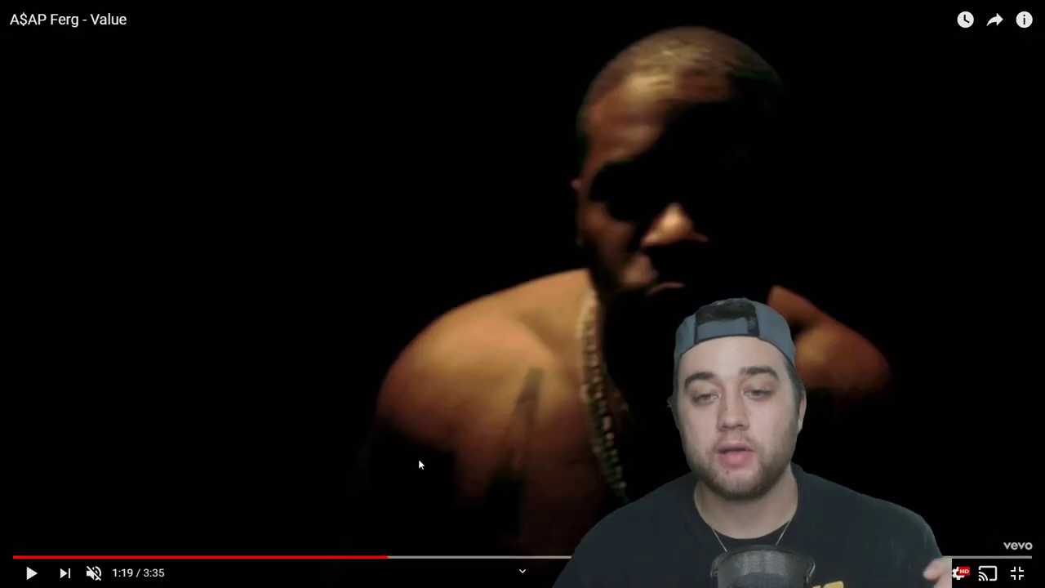
Play the reference music video, skip to the scribble-outlined candle shot around 2:40, and leave full-screen viewing.
{"action": "left_click", "coordinate": [439, 465]}
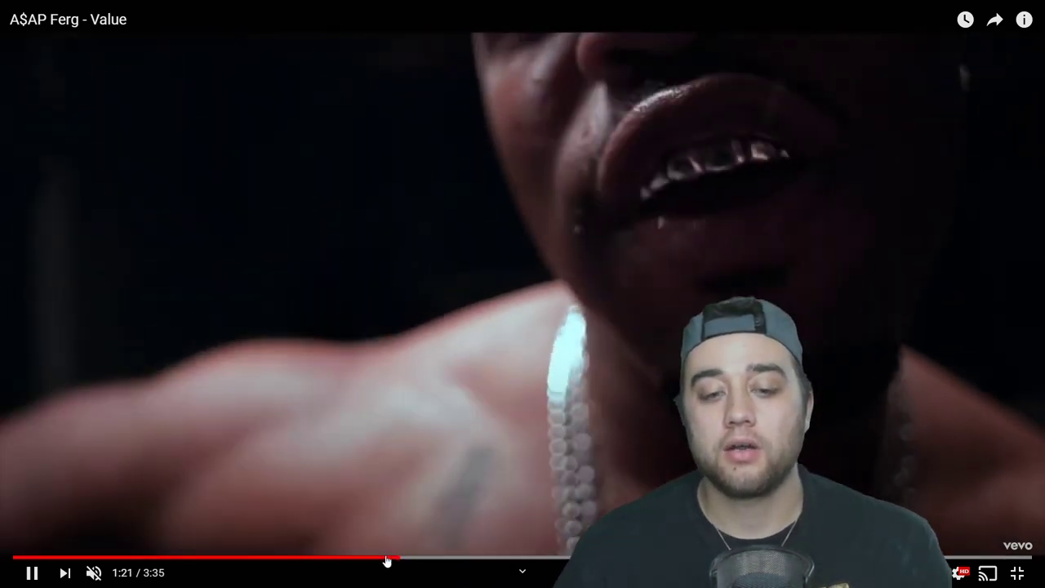
{"action": "left_click", "coordinate": [429, 559]}
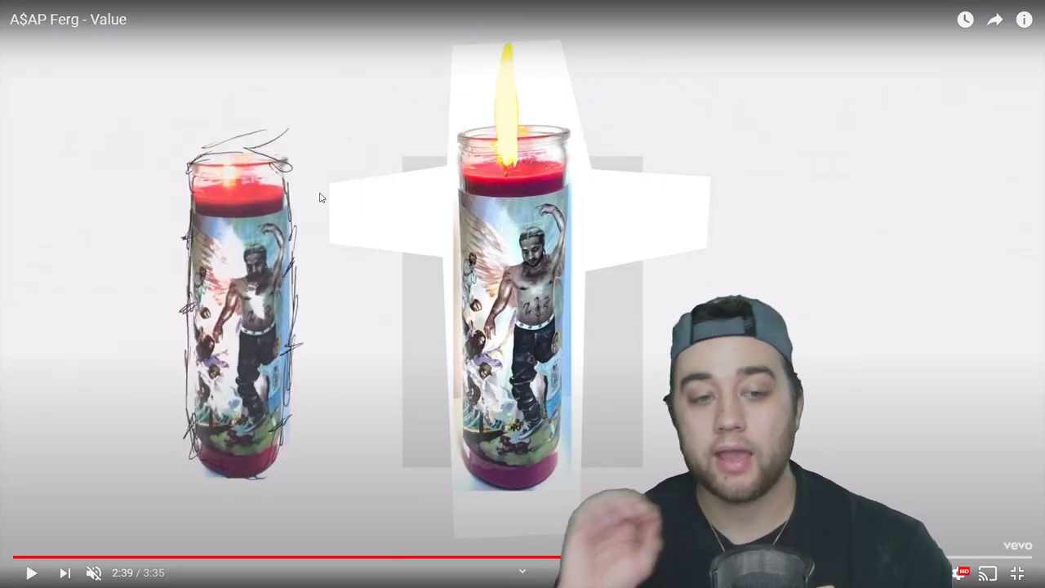
{"action": "left_click", "coordinate": [310, 319]}
{"action": "left_click", "coordinate": [371, 316]}
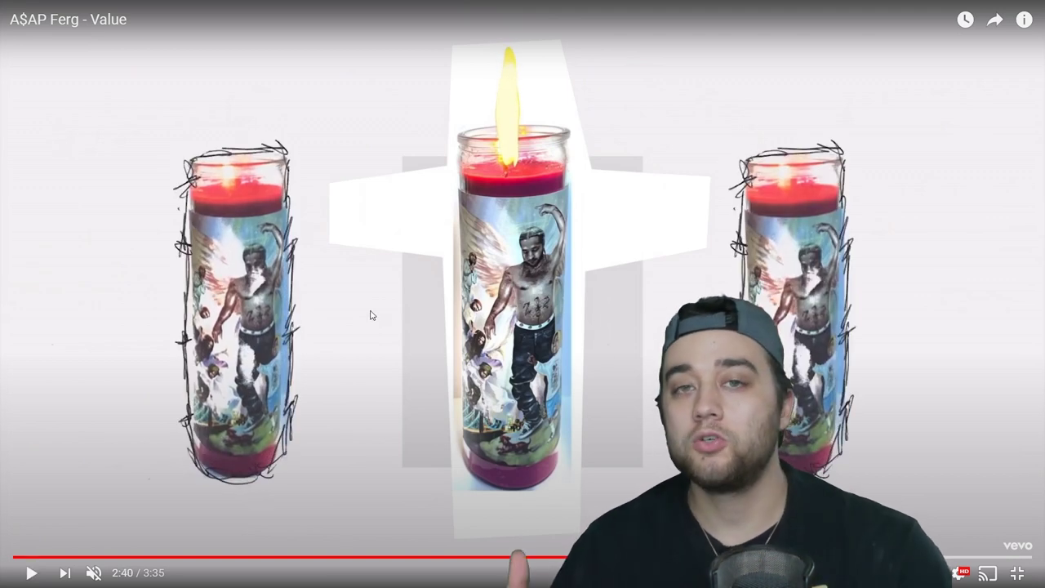
{"action": "left_click", "coordinate": [1016, 573]}
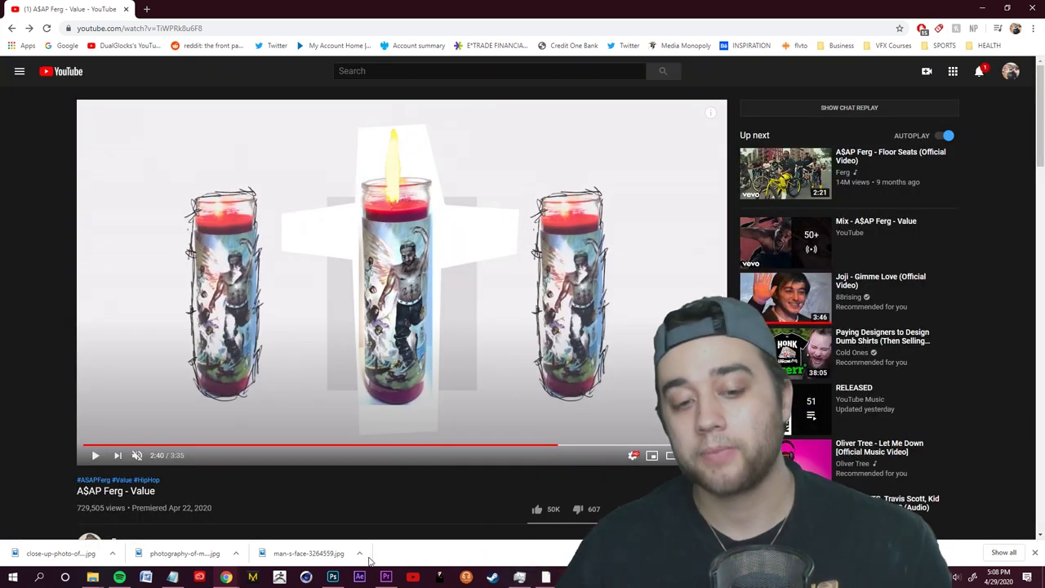
Switch to Premiere Pro and copy the short Nested Sequence 03 clip starting at 00:00:00:21 on V3.
{"action": "key", "text": "alt+Tab"}
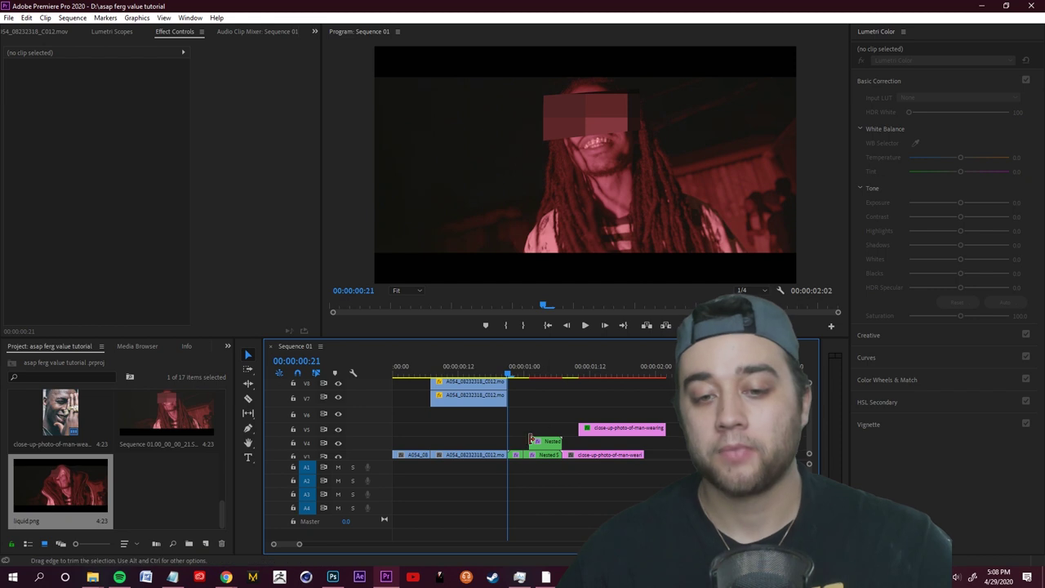
{"action": "key", "text": "equal"}
{"action": "left_click", "coordinate": [493, 455]}
{"action": "scroll", "coordinate": [491, 455], "scroll_direction": "down", "scroll_amount": 2}
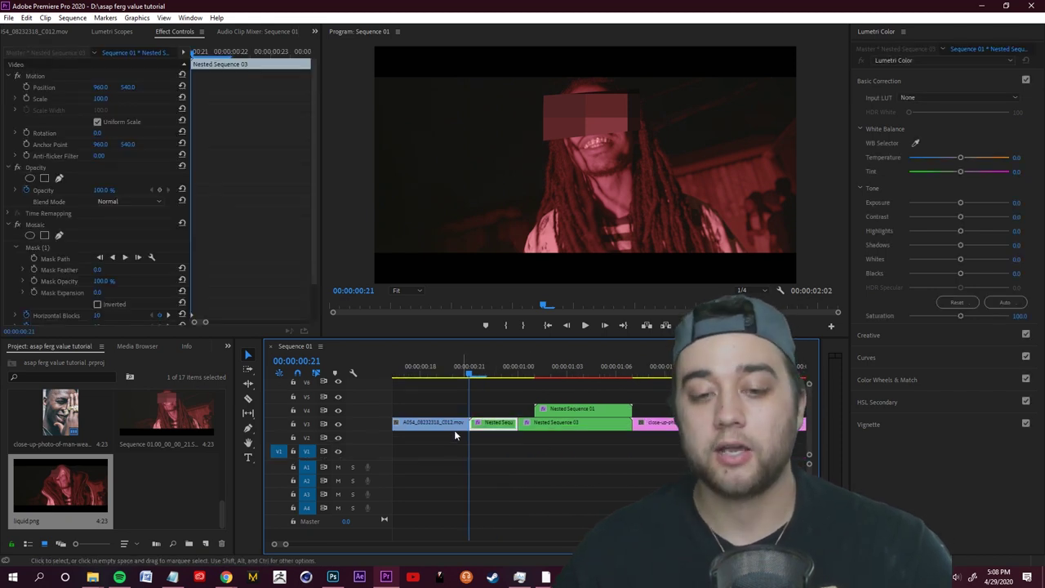
{"action": "left_click", "coordinate": [490, 402]}
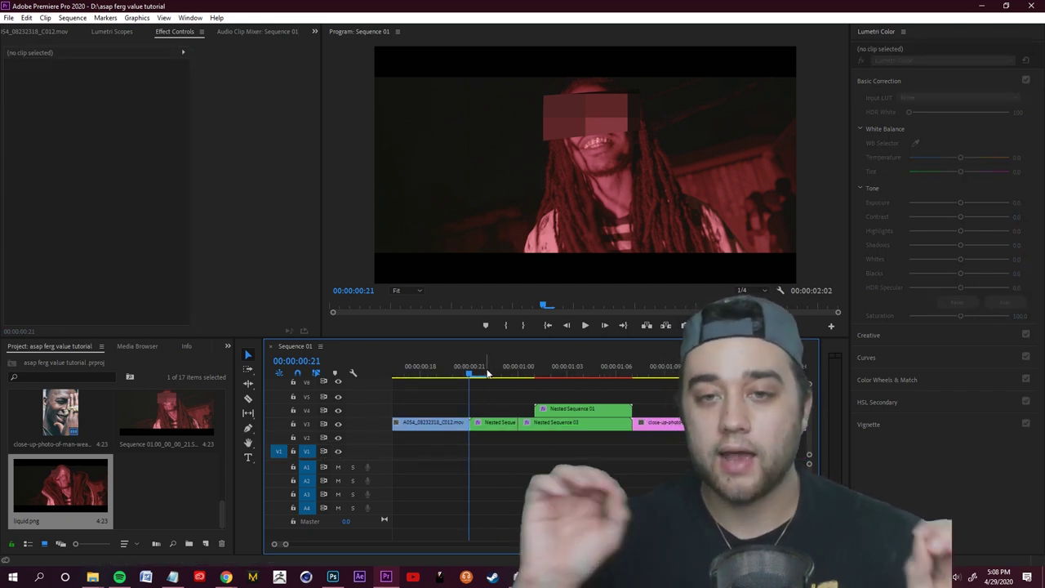
{"action": "scroll", "coordinate": [514, 416], "scroll_direction": "left", "scroll_amount": 2}
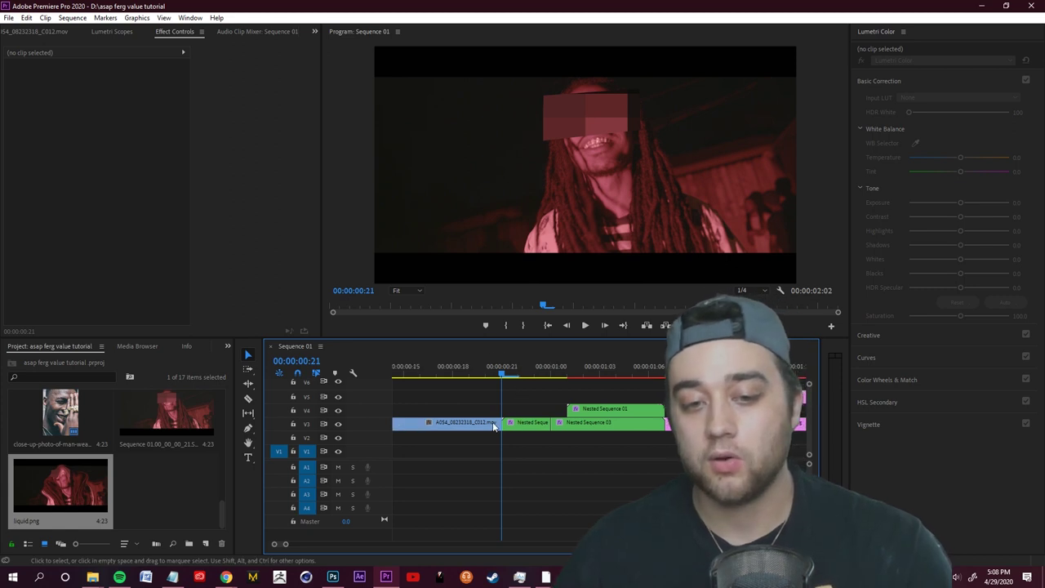
{"action": "left_click", "coordinate": [527, 423]}
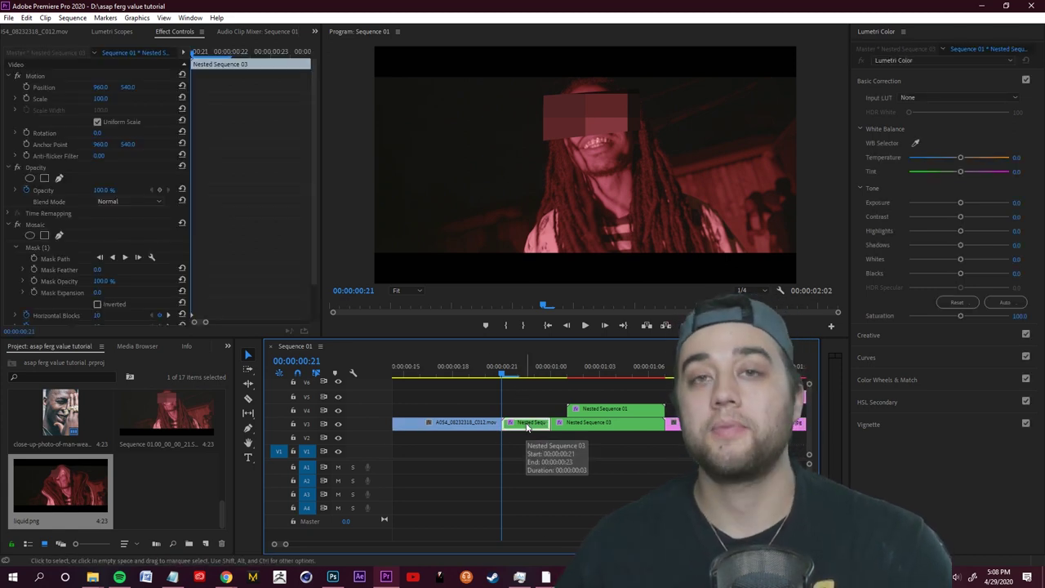
Create a new sequence named Sequence 02 with the ARRI 1080p 23.976 preset.
{"action": "left_click", "coordinate": [8, 17]}
{"action": "mouse_move", "coordinate": [32, 36]}
{"action": "left_click", "coordinate": [205, 56]}
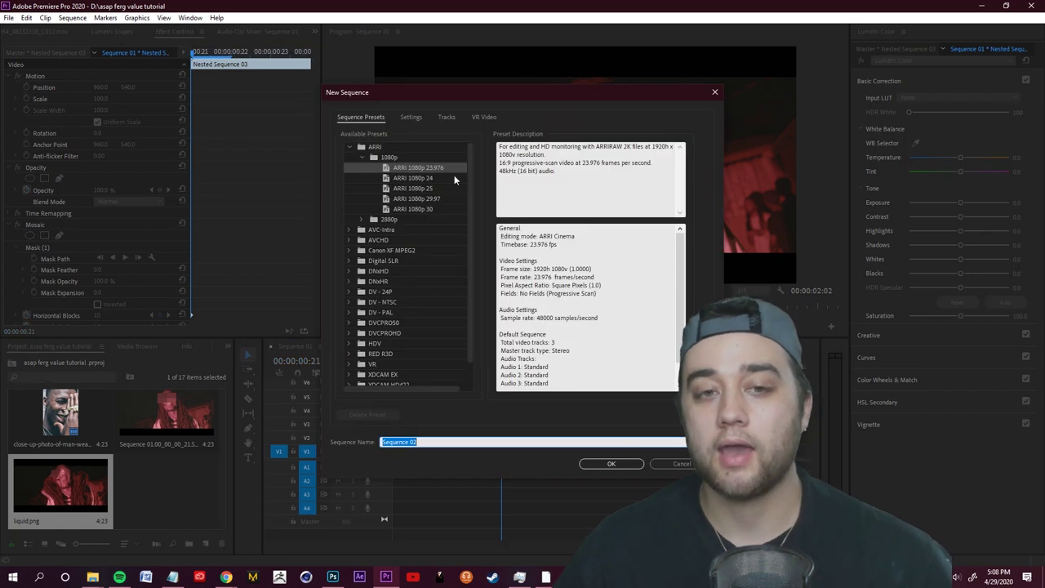
{"action": "left_click", "coordinate": [604, 462]}
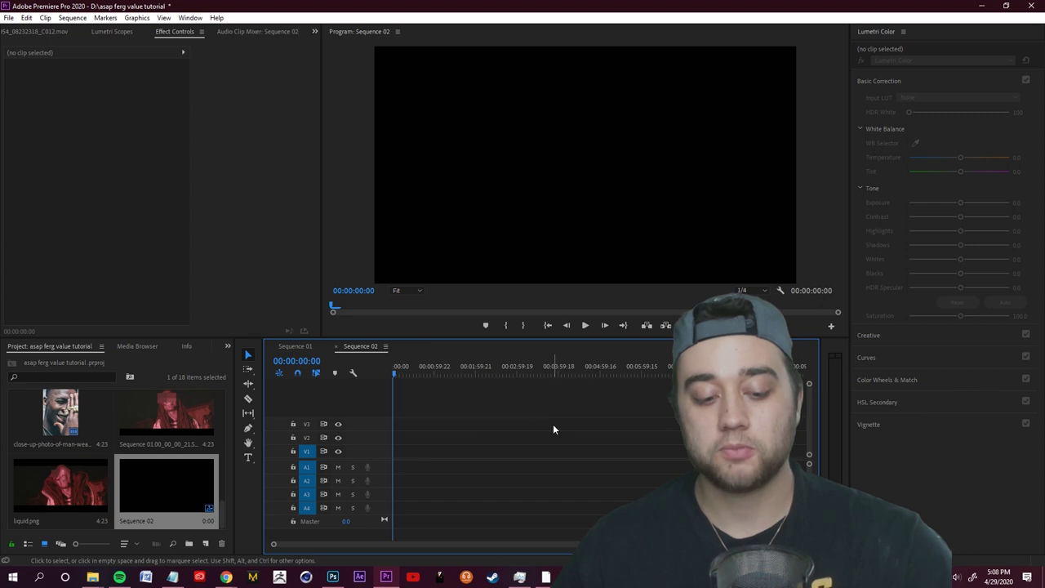
Paste the copied nested clip at the start of V1 in Sequence 02 and extend it to 7 frames.
{"action": "key", "text": "ctrl+v"}
{"action": "left_click", "coordinate": [482, 433]}
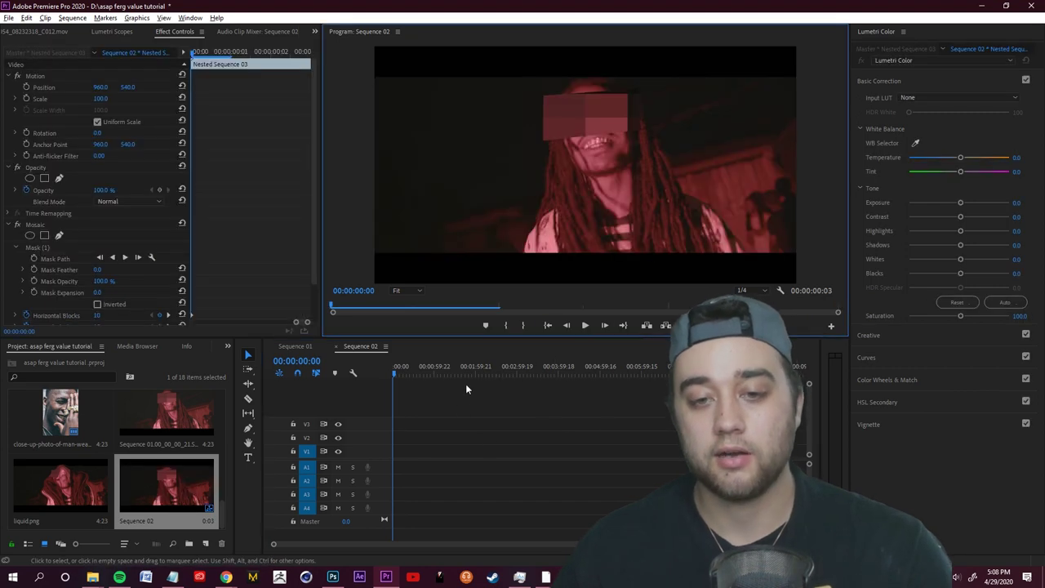
{"action": "left_click_drag", "start_coordinate": [465, 384], "coordinate": [392, 377]}
{"action": "left_click", "coordinate": [425, 404]}
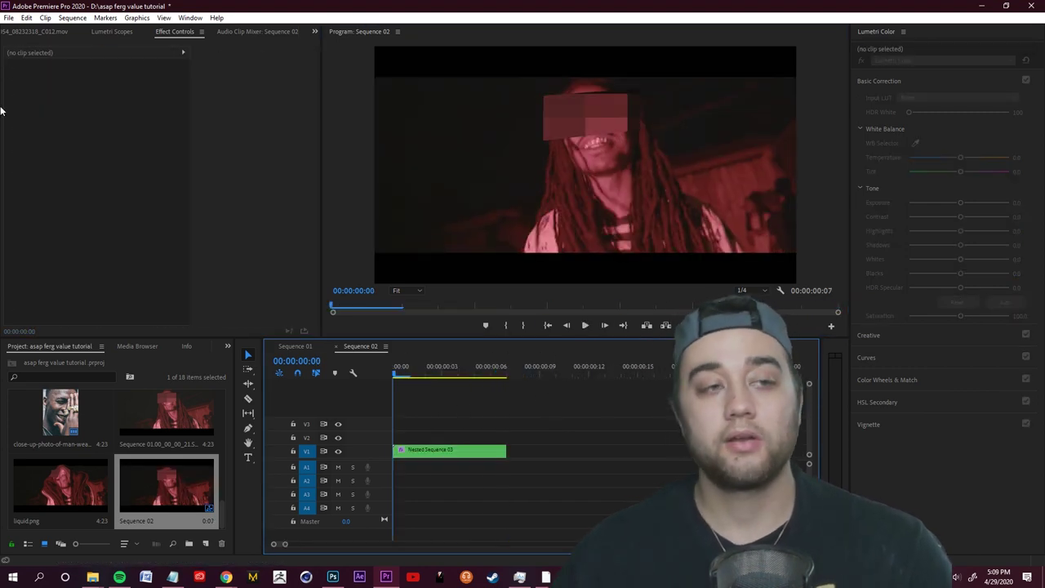
Export Sequence 02 as an MP4 video into the ferg value folder on MAIN 8TB DRIVE (K:).
{"action": "left_click", "coordinate": [8, 17]}
{"action": "mouse_move", "coordinate": [99, 332]}
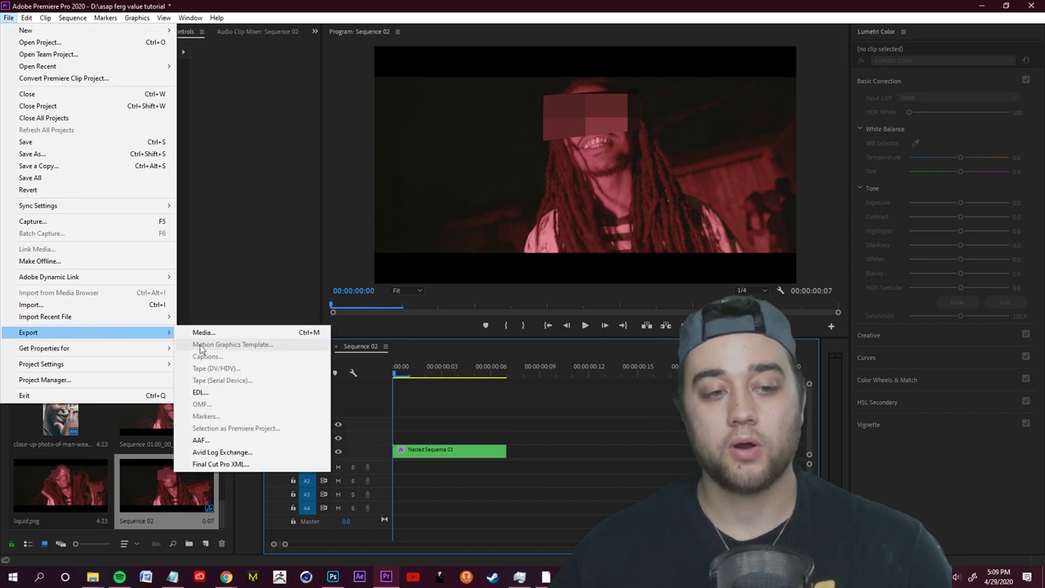
{"action": "left_click", "coordinate": [226, 333]}
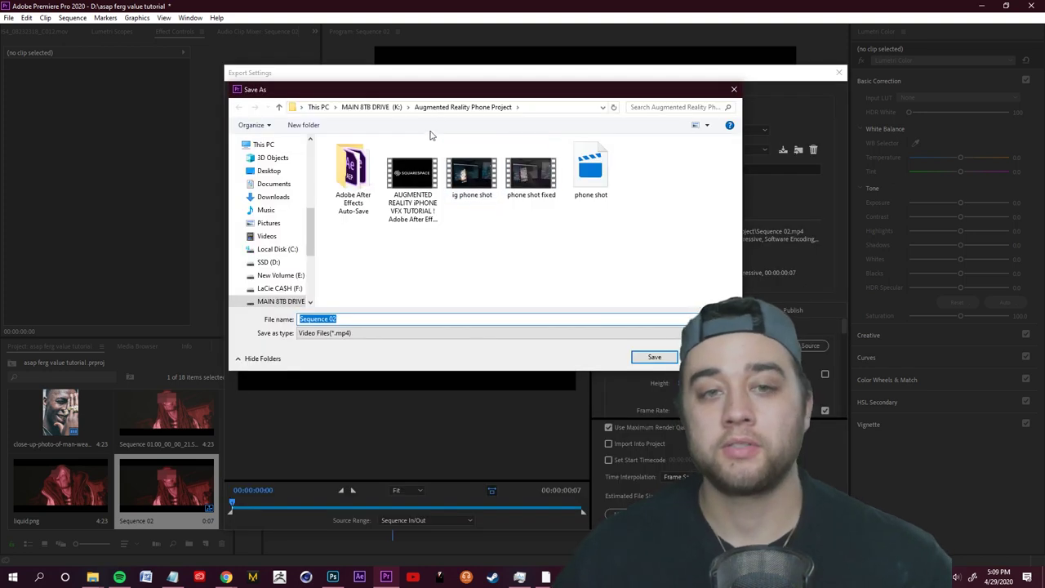
{"action": "left_click", "coordinate": [372, 107]}
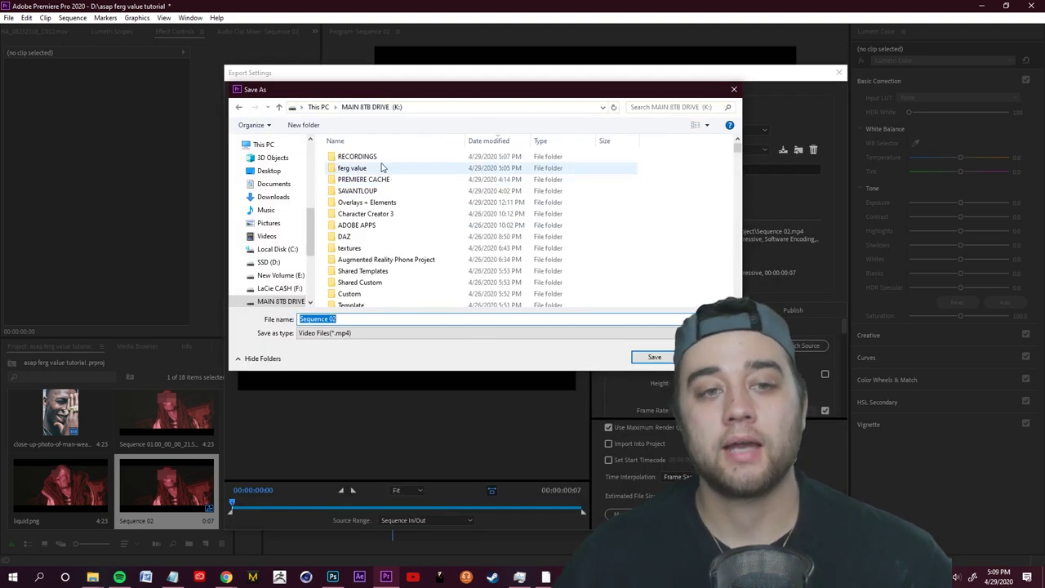
{"action": "double_click", "coordinate": [386, 167]}
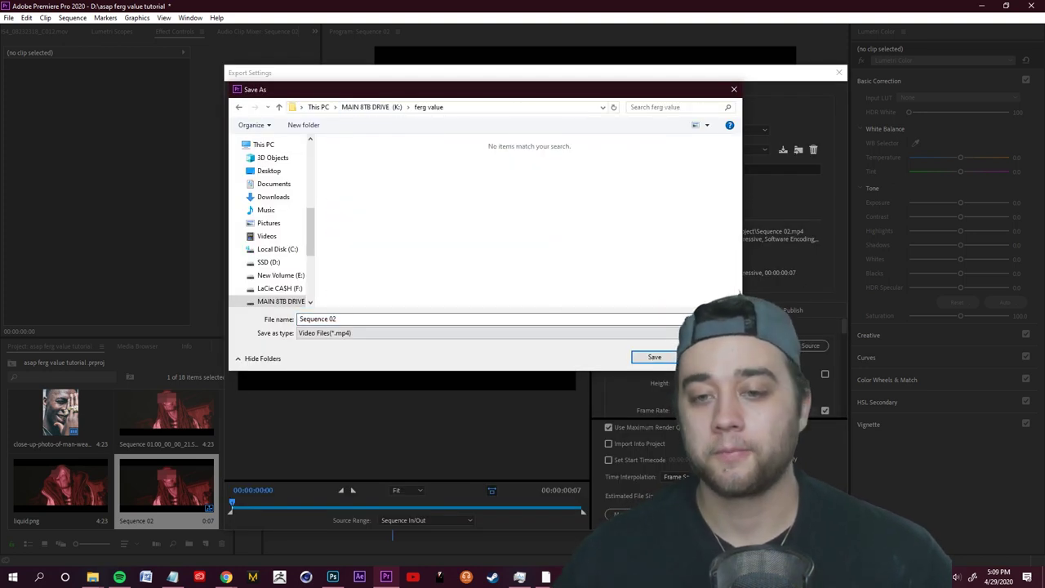
{"action": "left_click", "coordinate": [654, 357]}
{"action": "left_click", "coordinate": [747, 514]}
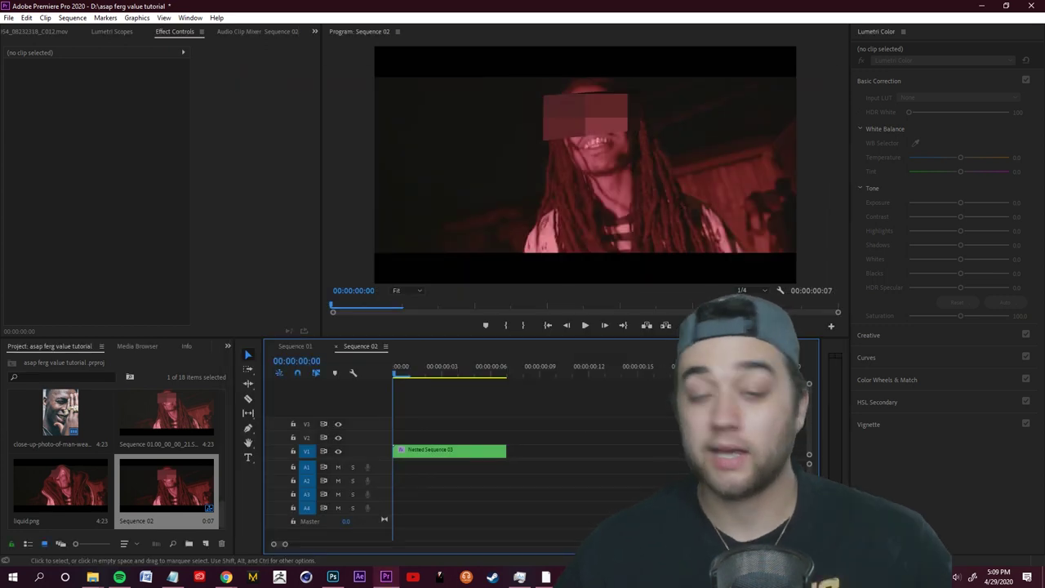
Switch to Photoshop, hide Layer 0 of the still image, and open the Sequence 02 video from the ferg value folder.
{"action": "left_click", "coordinate": [332, 577]}
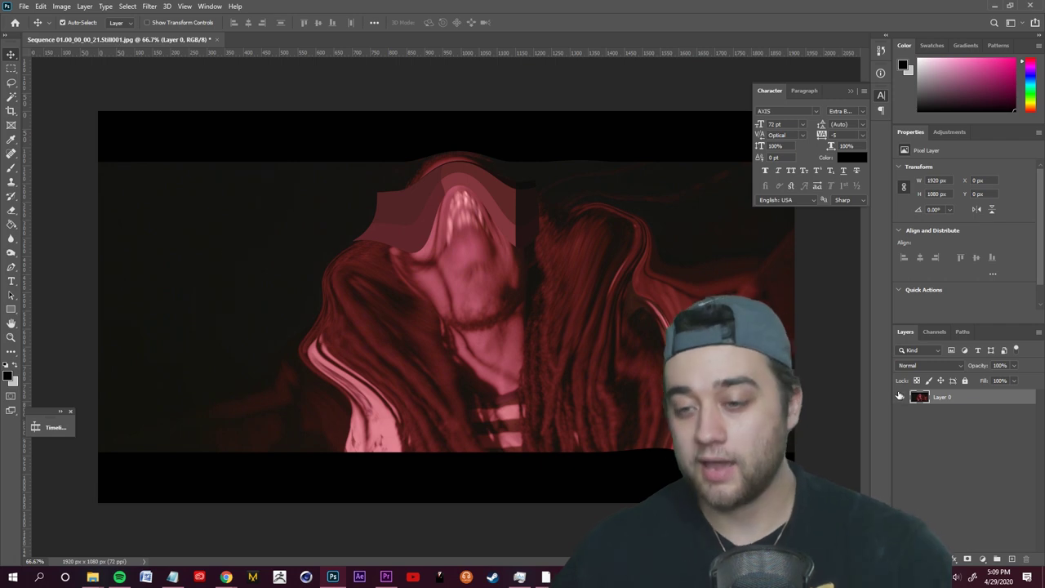
{"action": "left_click", "coordinate": [903, 398]}
{"action": "left_click", "coordinate": [23, 6]}
{"action": "left_click", "coordinate": [41, 28]}
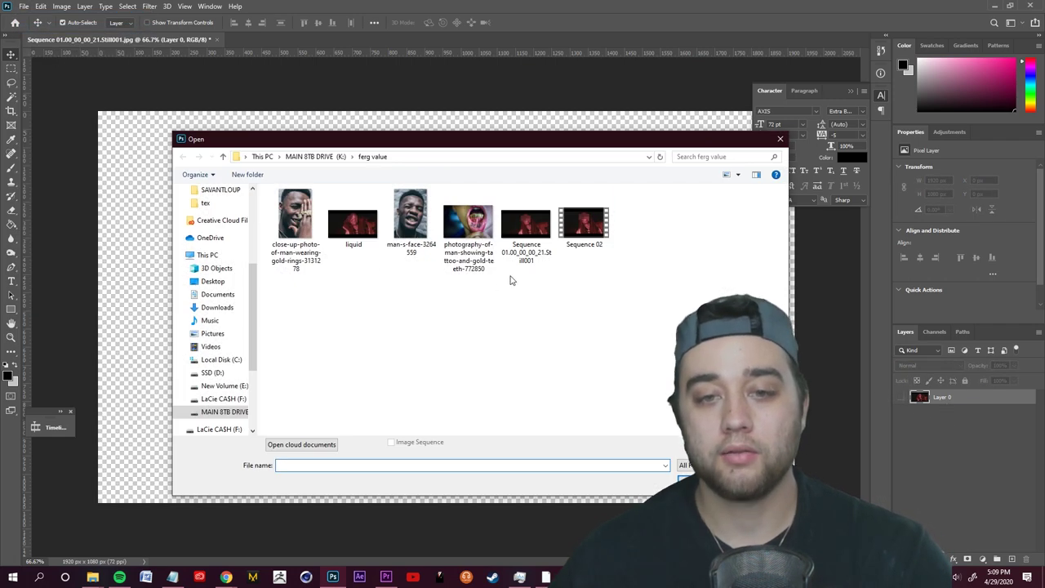
{"action": "left_click", "coordinate": [597, 242]}
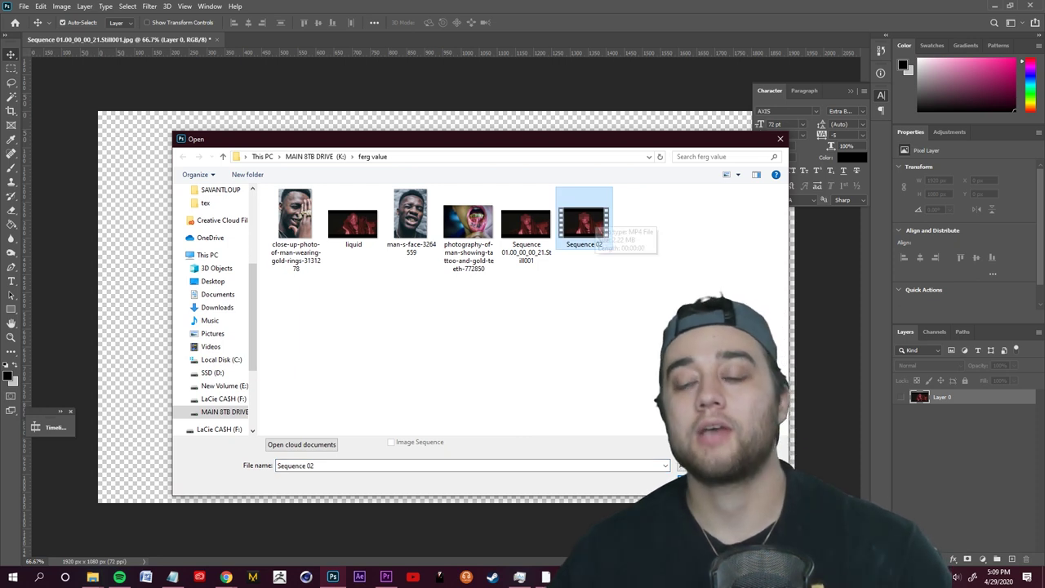
{"action": "left_click", "coordinate": [704, 481]}
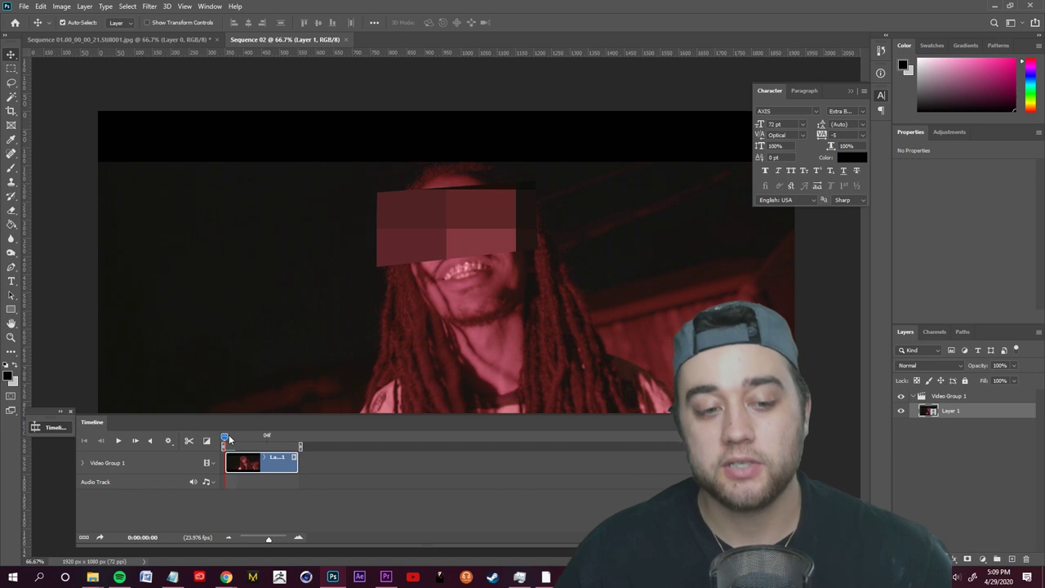
Add a new empty layer to the video document and move it out of Video Group 1 onto its own track above.
{"action": "left_click_drag", "start_coordinate": [235, 440], "coordinate": [201, 456]}
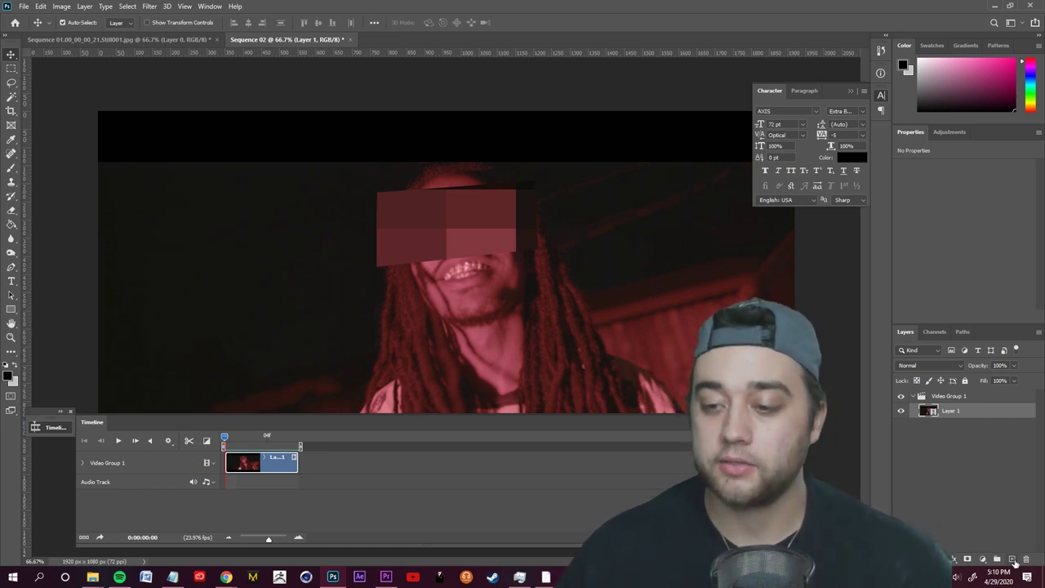
{"action": "left_click", "coordinate": [1013, 560]}
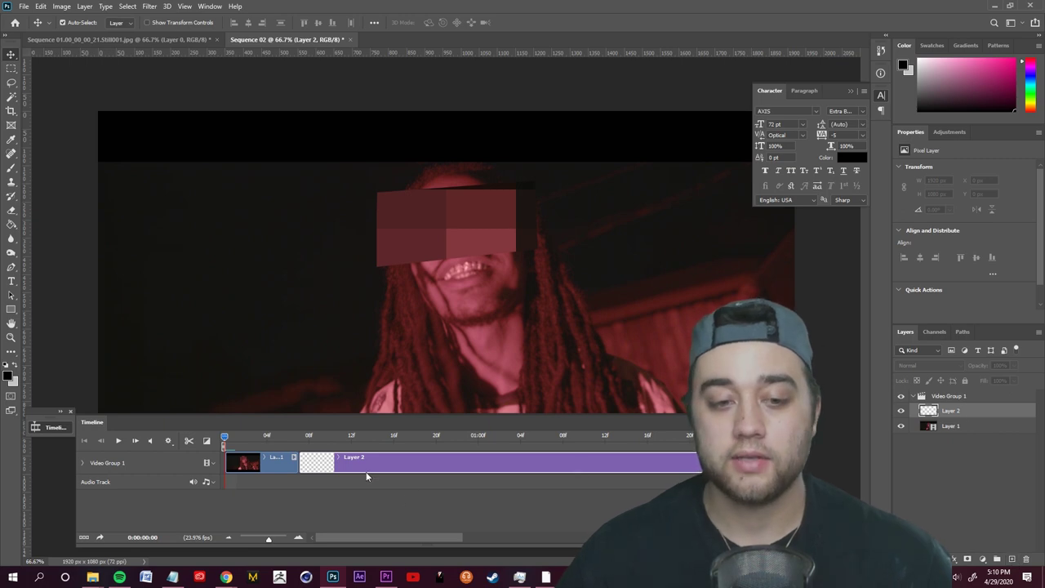
{"action": "left_click_drag", "start_coordinate": [227, 439], "coordinate": [540, 441]}
{"action": "left_click_drag", "start_coordinate": [411, 444], "coordinate": [224, 441]}
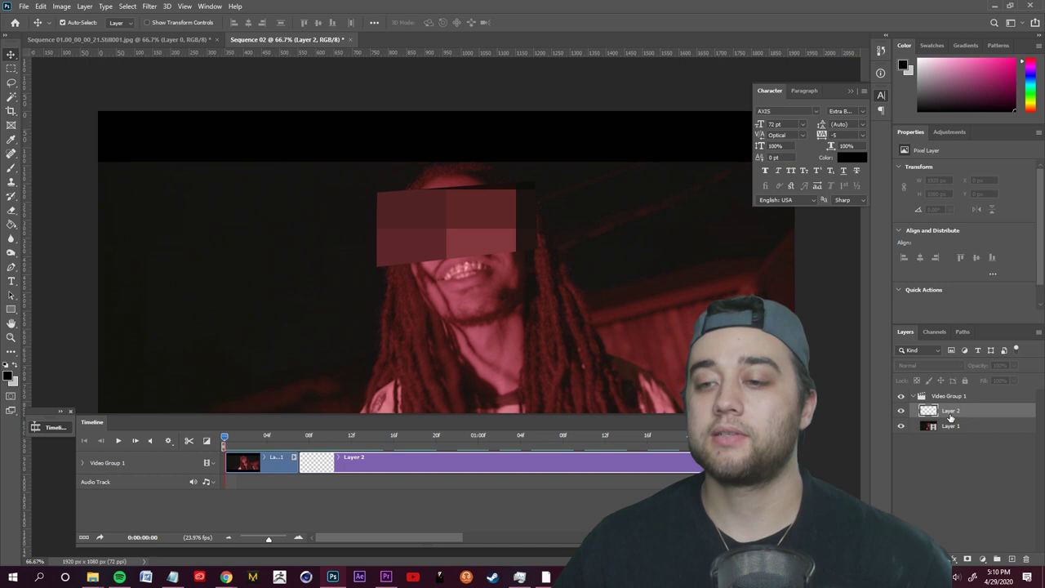
{"action": "left_click_drag", "start_coordinate": [958, 412], "coordinate": [954, 395]}
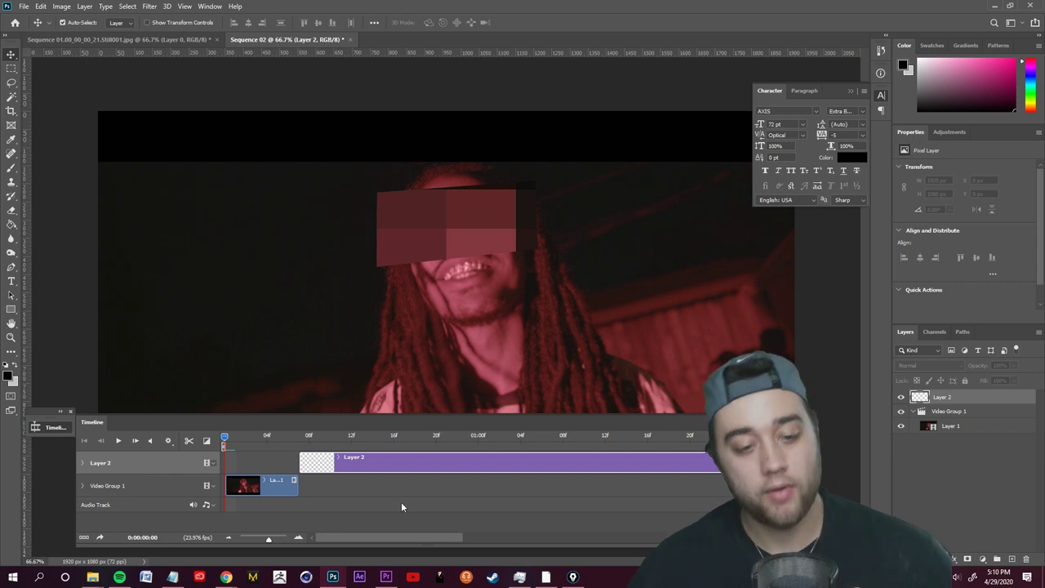
Move the Layer 2 clip to the start of the timeline, directly above the Layer 1 video clip.
{"action": "left_click_drag", "start_coordinate": [366, 467], "coordinate": [308, 463]}
{"action": "left_click_drag", "start_coordinate": [269, 542], "coordinate": [286, 541]}
{"action": "left_click", "coordinate": [293, 442]}
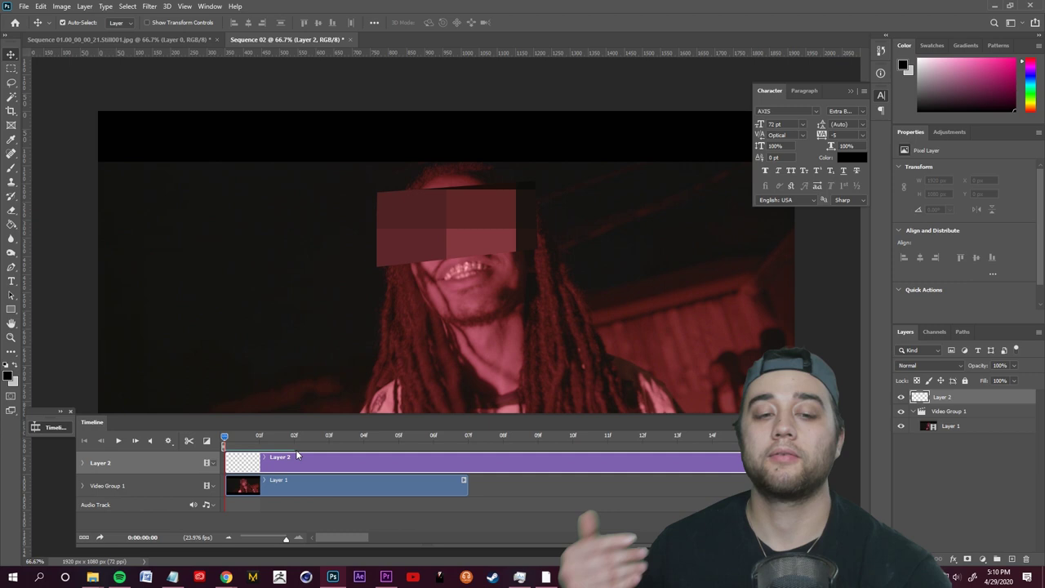
{"action": "key", "text": "space"}
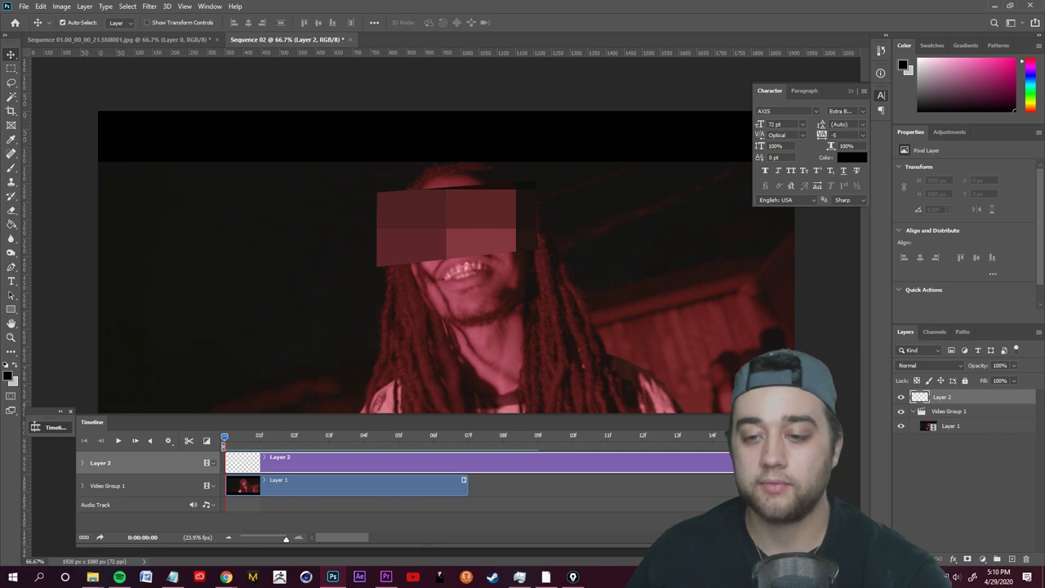
Check the Enable Timeline Shortcut Keys option and step one frame forward and back through the video.
{"action": "left_click", "coordinate": [780, 423]}
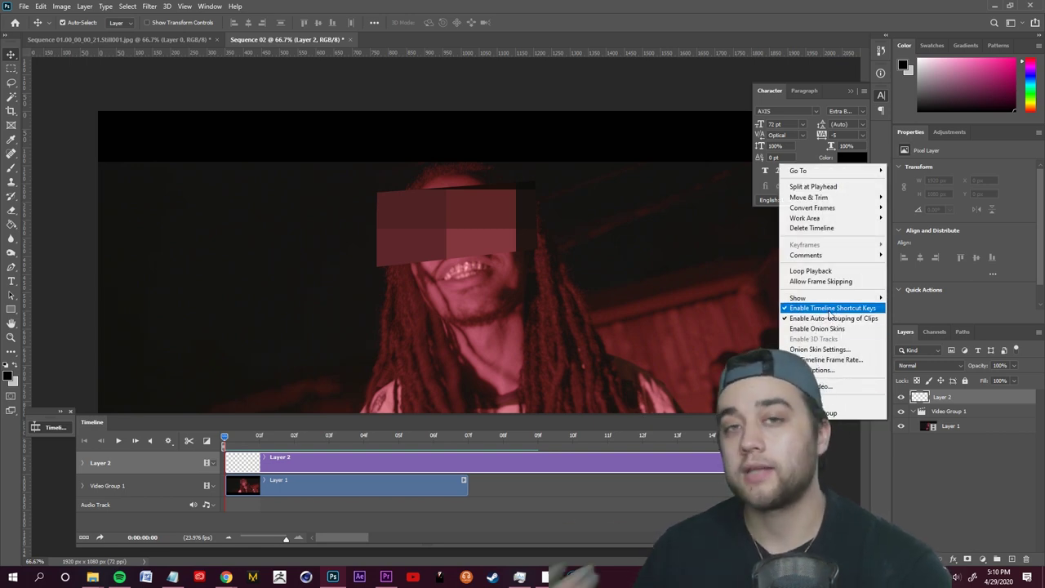
{"action": "left_click", "coordinate": [351, 15]}
{"action": "key", "text": "Right"}
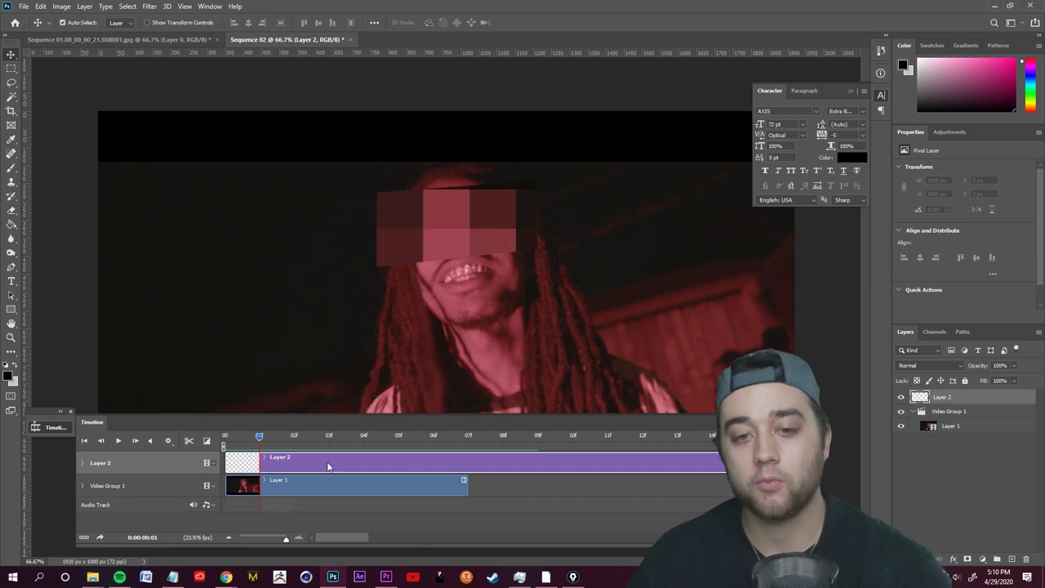
{"action": "mouse_move", "coordinate": [276, 441]}
{"action": "left_mouse_down"}
{"action": "mouse_move", "coordinate": [415, 446]}
{"action": "mouse_move", "coordinate": [261, 445]}
{"action": "left_mouse_up"}
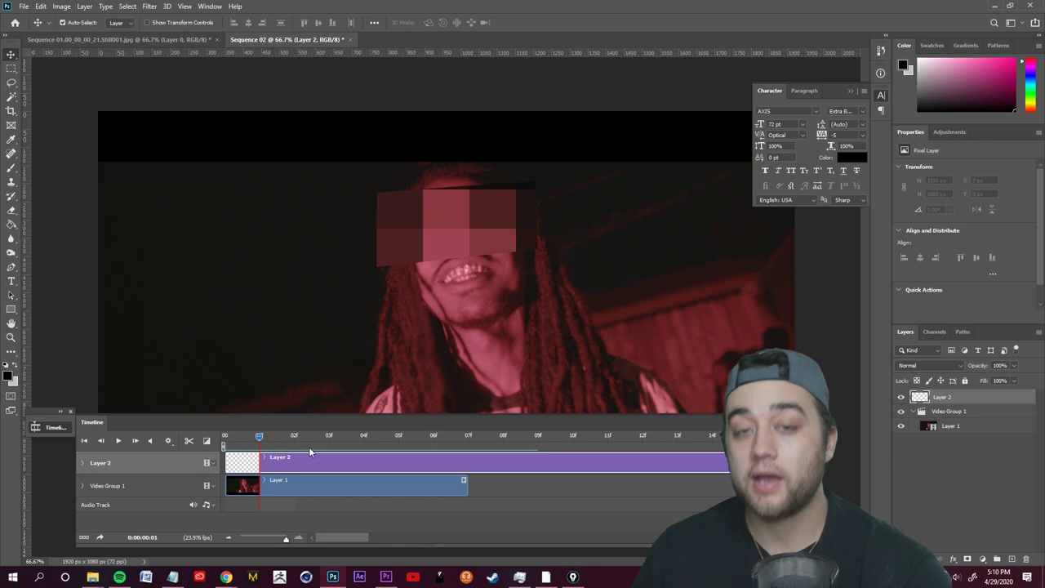
{"action": "key", "text": "Left"}
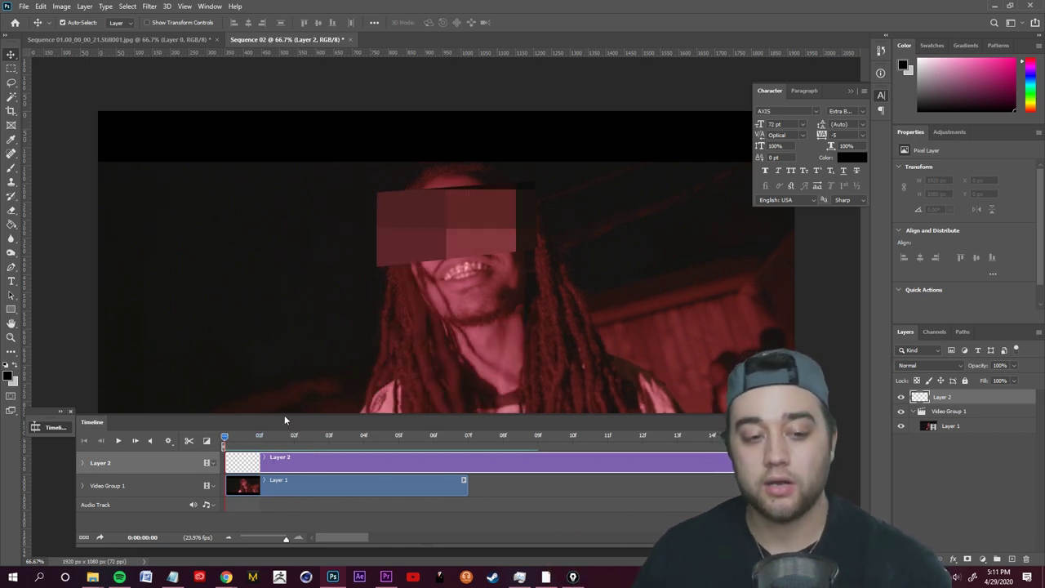
Split the Layer 2 clip at every frame from frame 1 through frame 7, making a series of one-frame clips.
{"action": "key", "text": "Right"}
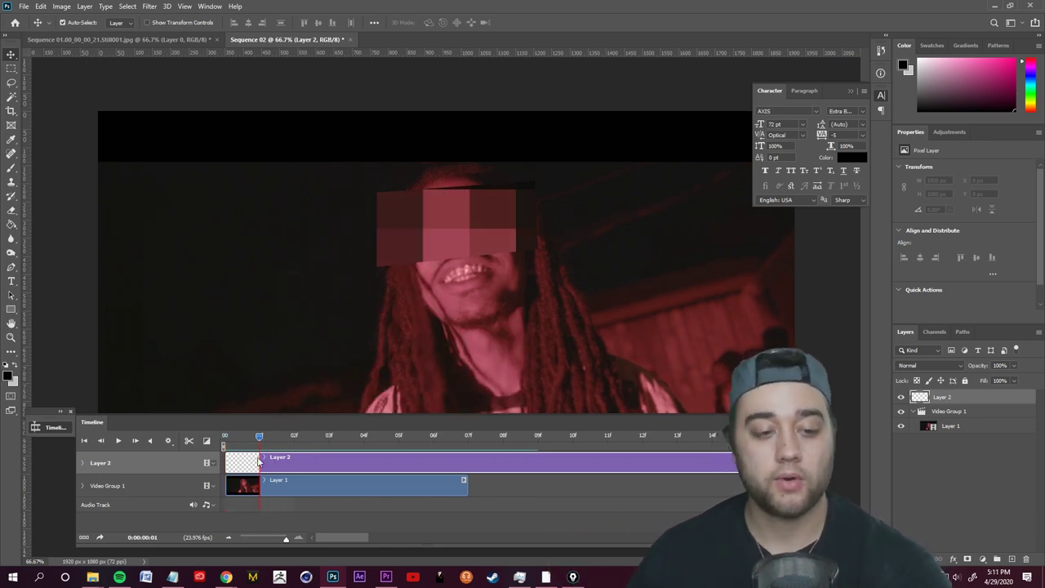
{"action": "left_click", "coordinate": [189, 442]}
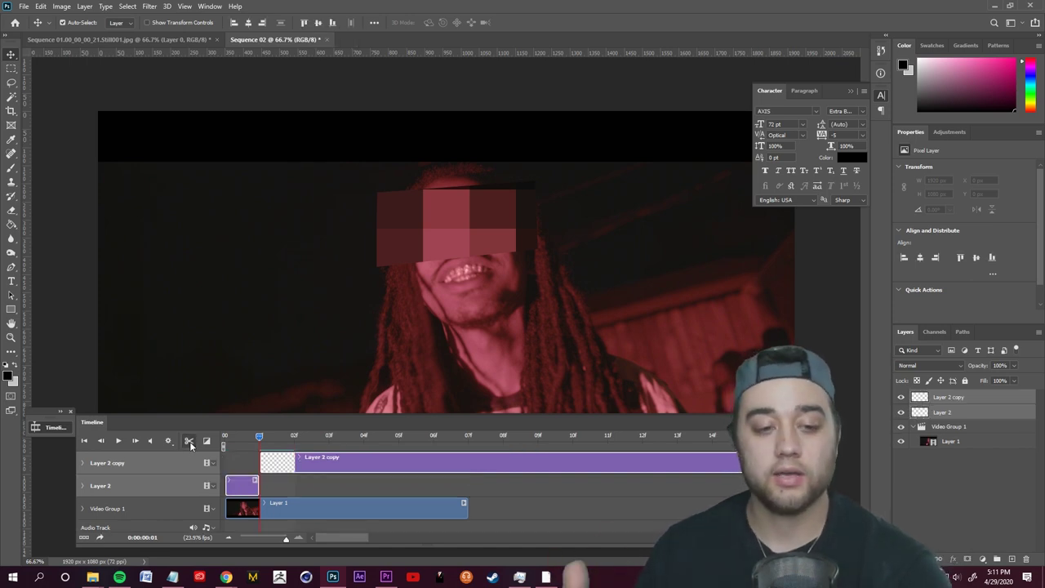
{"action": "key", "text": "Right"}
{"action": "left_click", "coordinate": [190, 443]}
{"action": "key", "text": "Right"}
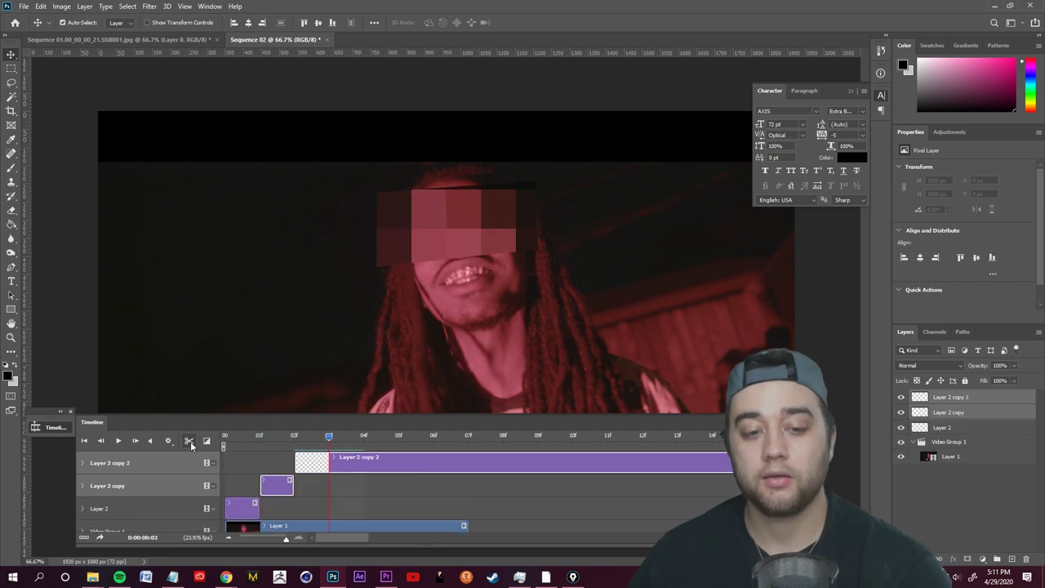
{"action": "left_click", "coordinate": [190, 443]}
{"action": "key", "text": "Right"}
{"action": "left_click", "coordinate": [190, 443]}
{"action": "key", "text": "Right"}
{"action": "left_click", "coordinate": [190, 443]}
{"action": "key", "text": "Right"}
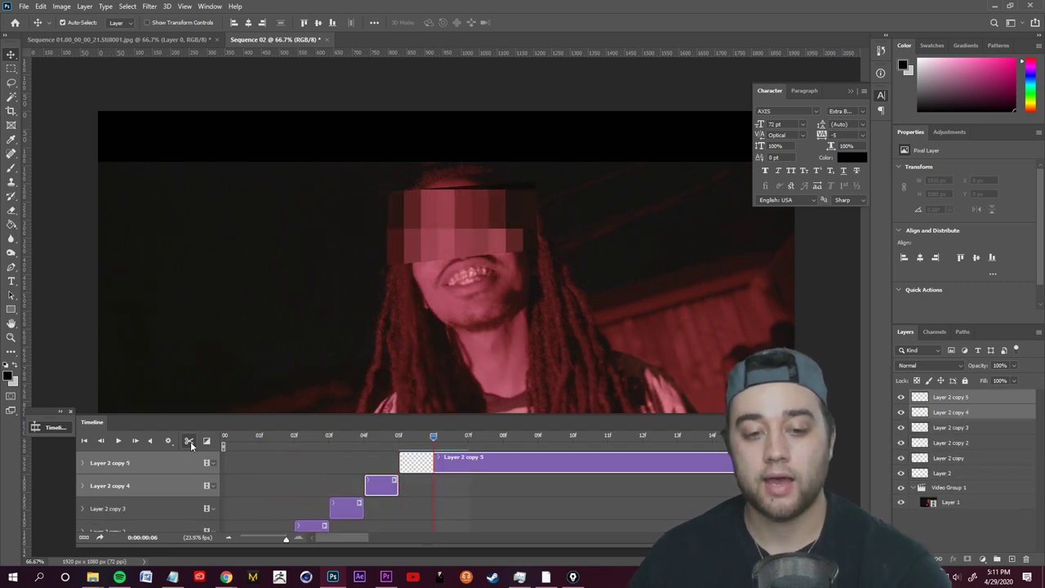
{"action": "left_click", "coordinate": [190, 443]}
{"action": "key", "text": "Right"}
{"action": "left_click", "coordinate": [190, 442]}
Delete the leftover Layer 2 copy 7 clip past the video's end, and return to the first frame with the Layer 2 clip selected.
{"action": "left_click", "coordinate": [545, 472]}
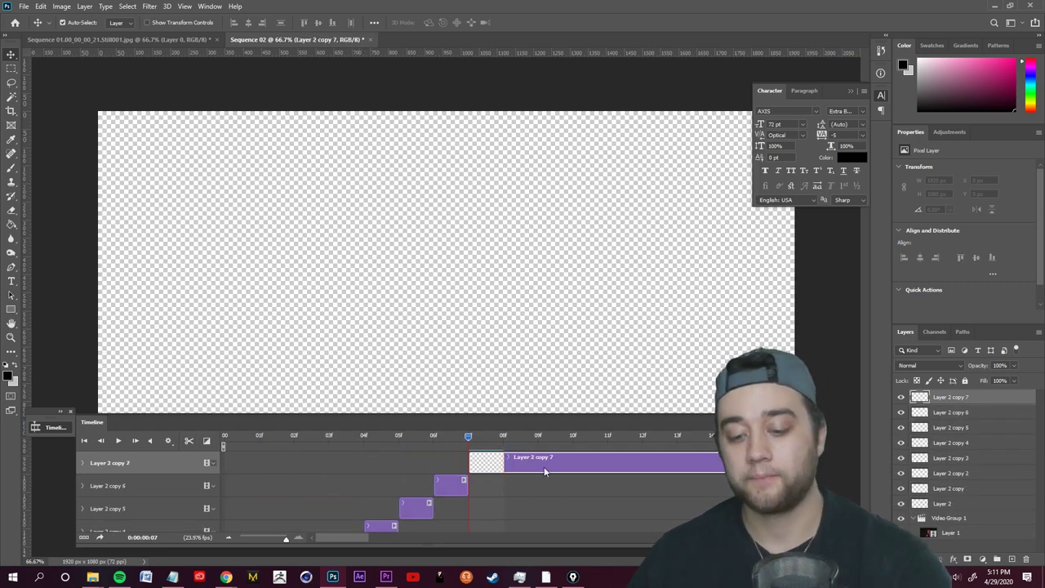
{"action": "key", "text": "Delete"}
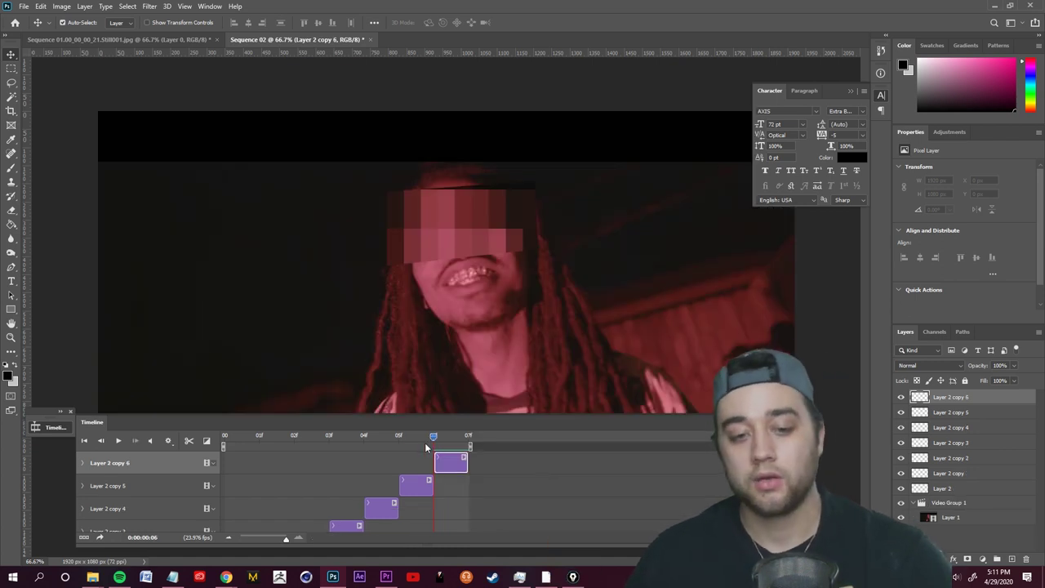
{"action": "key", "text": "Left"}
{"action": "key", "text": "Left"}
{"action": "key", "text": "Left"}
{"action": "key", "text": "Left"}
{"action": "key", "text": "Left"}
{"action": "key", "text": "Left"}
{"action": "mouse_move", "coordinate": [286, 540]}
{"action": "left_mouse_down"}
{"action": "mouse_move", "coordinate": [267, 539]}
{"action": "mouse_move", "coordinate": [295, 538]}
{"action": "left_mouse_up"}
{"action": "scroll", "coordinate": [354, 490], "scroll_direction": "down", "scroll_amount": 3}
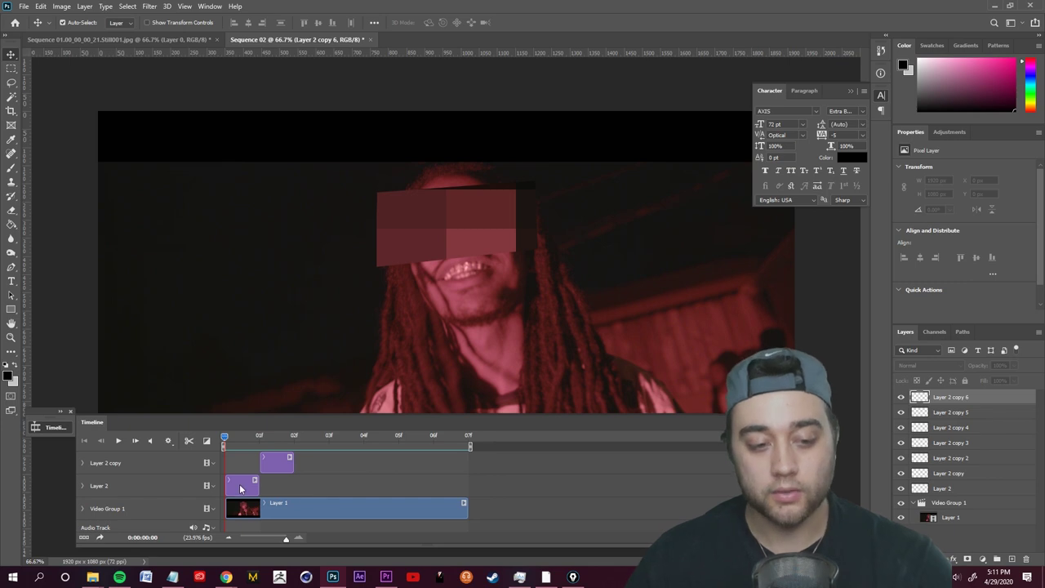
{"action": "left_click", "coordinate": [241, 488]}
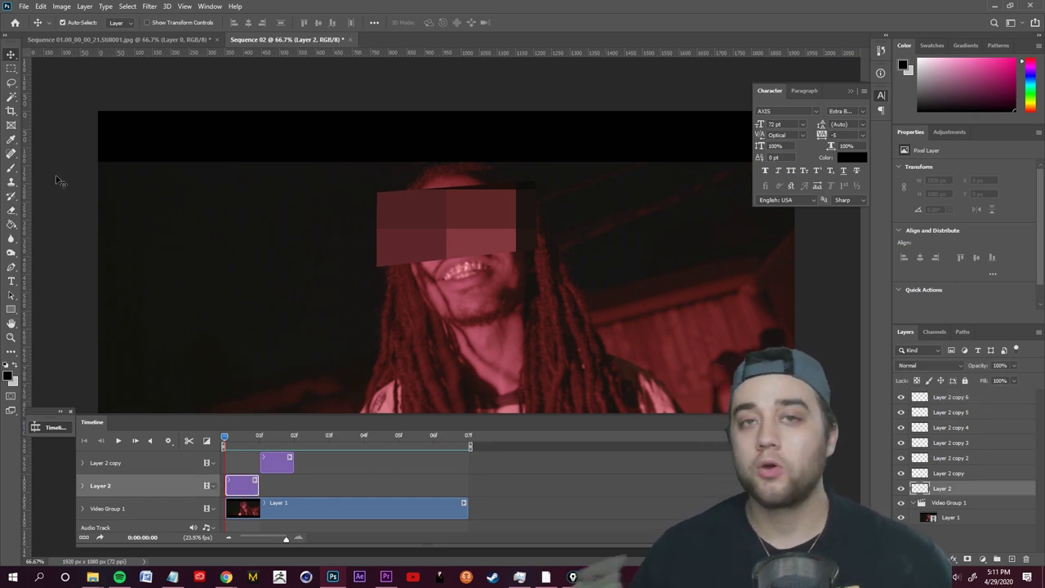
Activate the Brush tool with the KYLE Ultimate Charcoal Pencil 25px brush from the Dry Media Brushes.
{"action": "scroll", "coordinate": [324, 324], "scroll_direction": "down", "scroll_amount": 3}
{"action": "scroll", "coordinate": [397, 345], "scroll_direction": "up", "scroll_amount": 3}
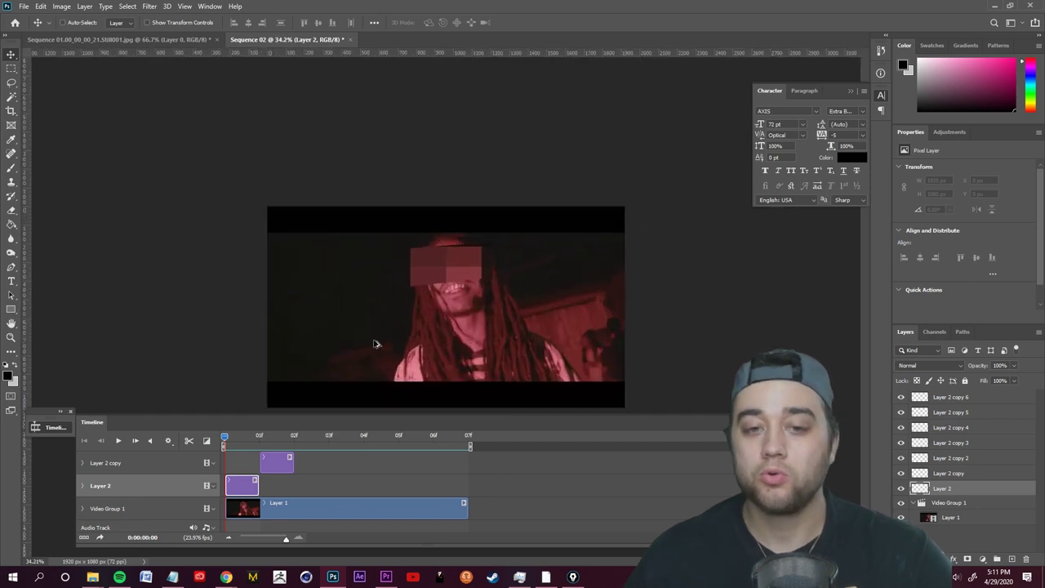
{"action": "scroll", "coordinate": [409, 363], "scroll_direction": "down", "scroll_amount": 2}
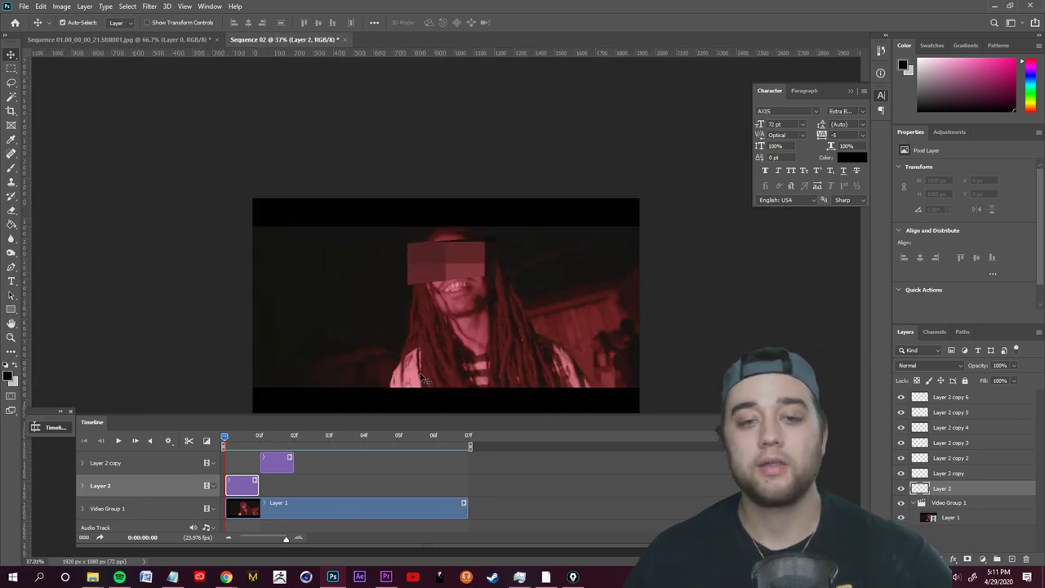
{"action": "key", "text": "b"}
{"action": "left_click", "coordinate": [76, 24]}
{"action": "scroll", "coordinate": [117, 167], "scroll_direction": "up", "scroll_amount": 6}
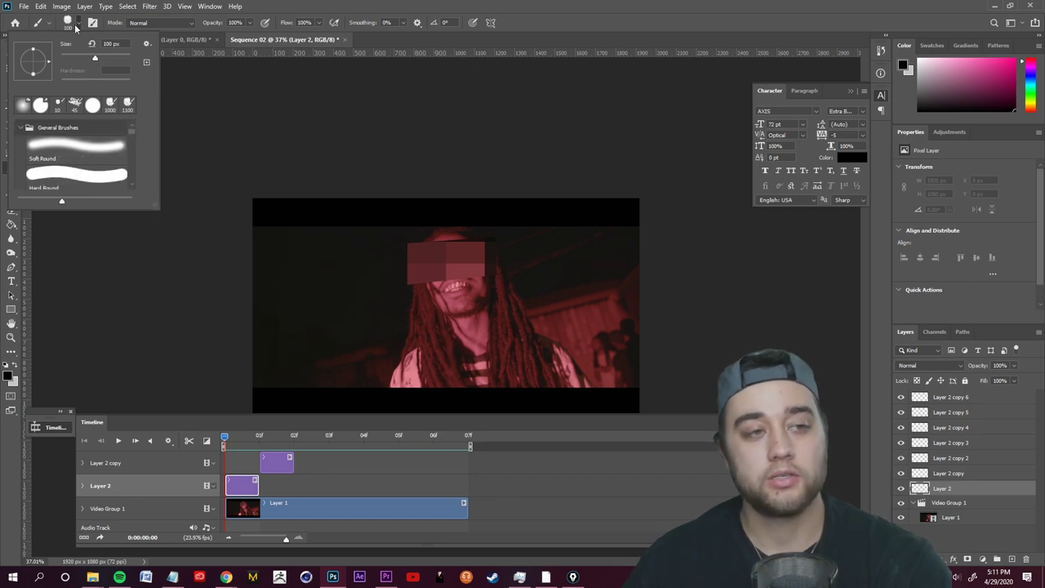
{"action": "left_click", "coordinate": [20, 128]}
{"action": "left_click", "coordinate": [21, 144]}
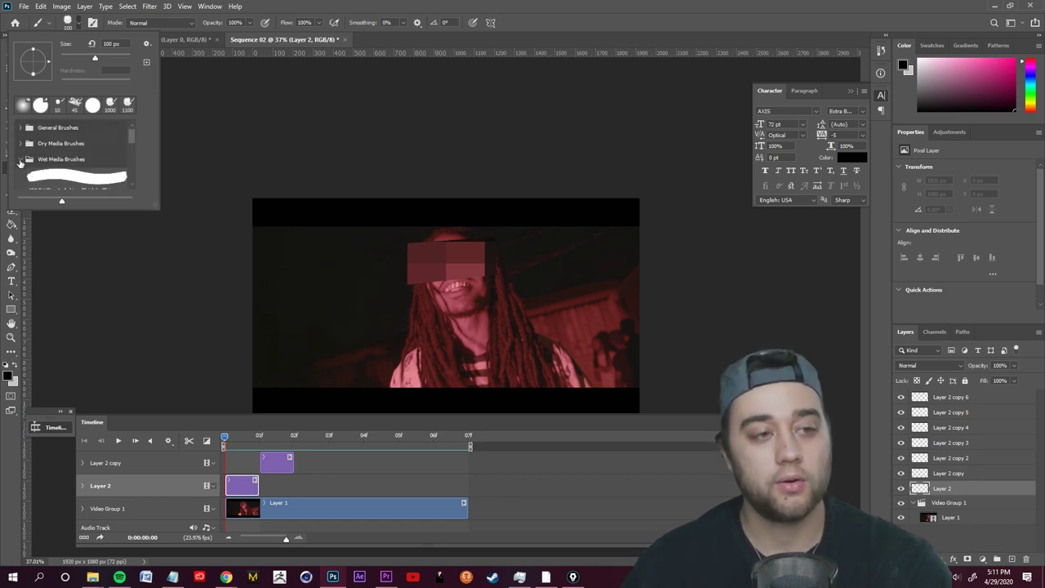
{"action": "left_click", "coordinate": [20, 160]}
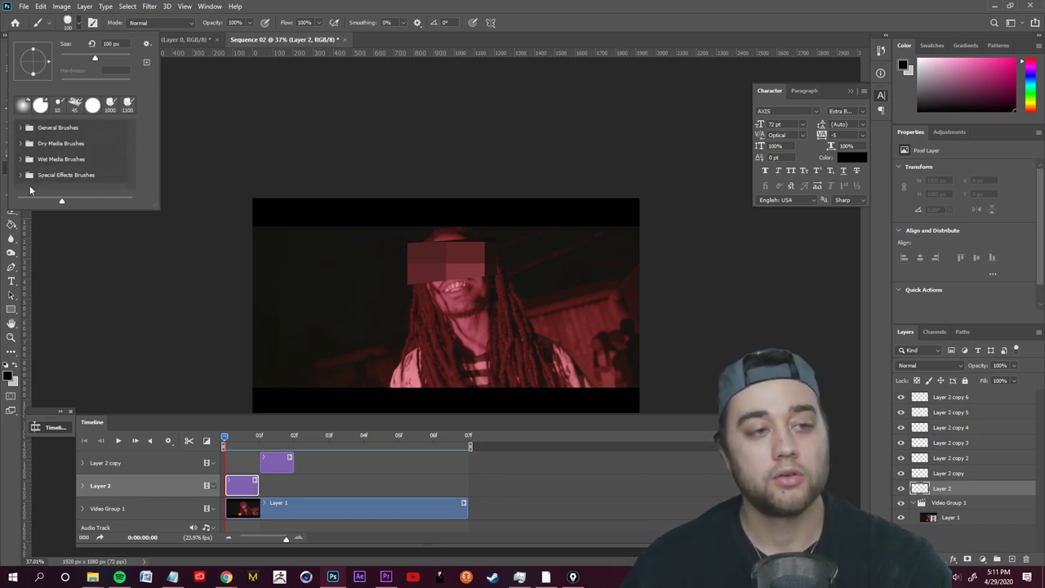
{"action": "left_click", "coordinate": [20, 144]}
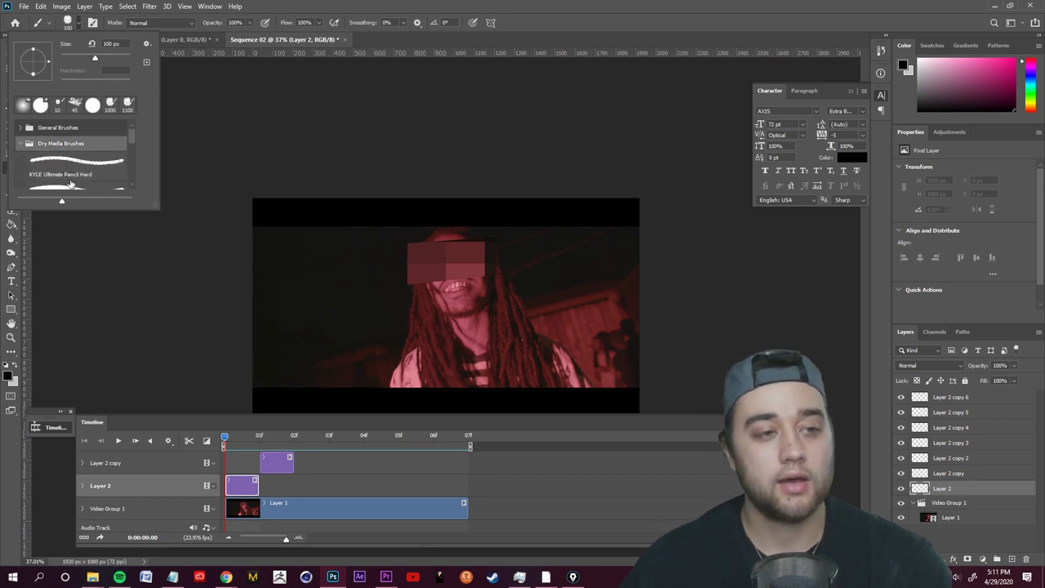
{"action": "scroll", "coordinate": [69, 183], "scroll_direction": "down", "scroll_amount": 1}
{"action": "left_click", "coordinate": [80, 145]}
{"action": "left_click", "coordinate": [146, 349]}
{"action": "scroll", "coordinate": [147, 350], "scroll_direction": "up", "scroll_amount": 8}
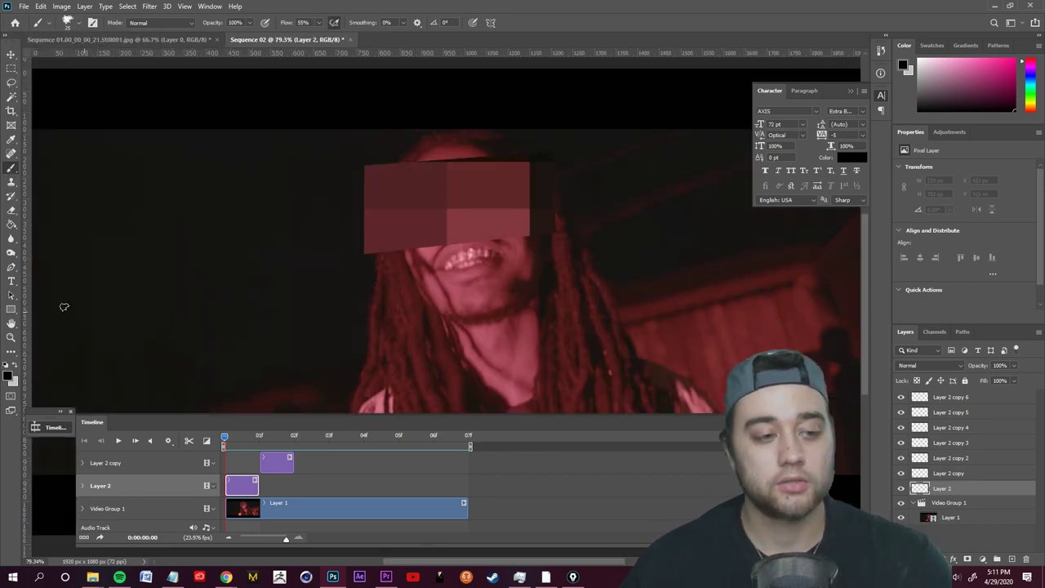
Undo a test stroke painted beside the man and set the foreground colour to white.
{"action": "left_click_drag", "start_coordinate": [347, 385], "coordinate": [233, 208]}
{"action": "key", "text": "ctrl+z"}
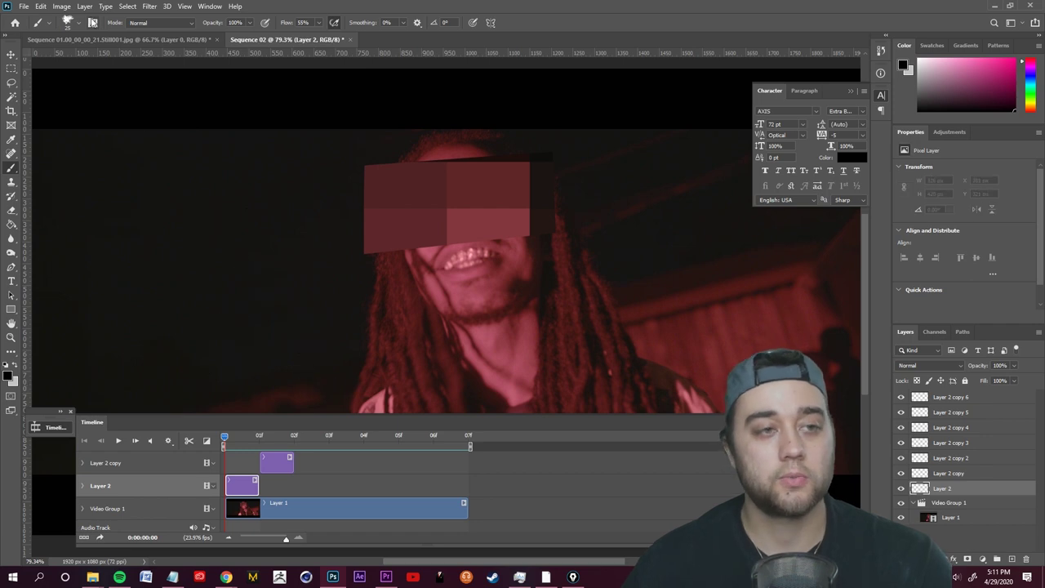
{"action": "left_click", "coordinate": [78, 22]}
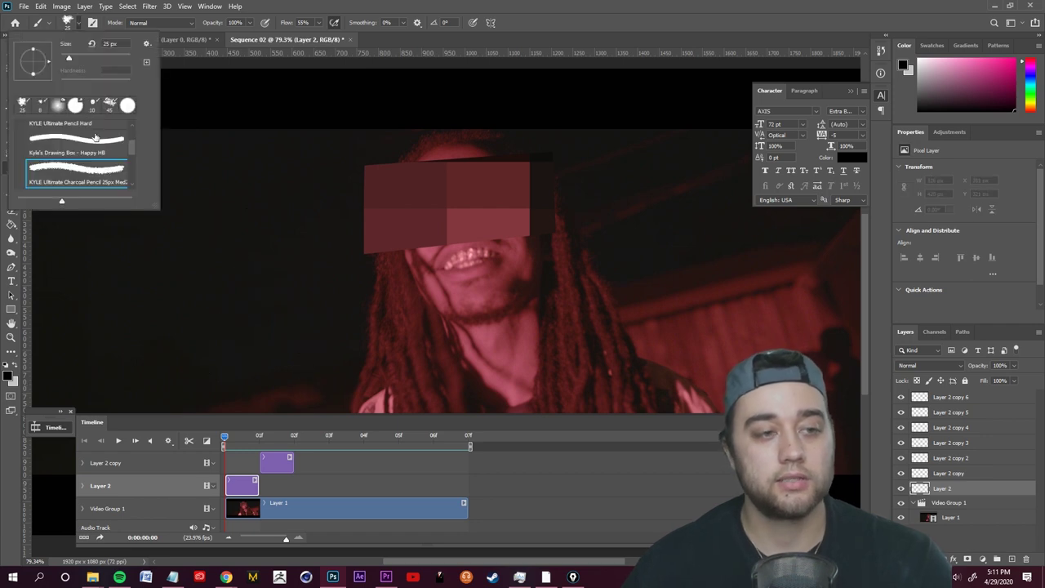
{"action": "left_click", "coordinate": [575, 11]}
{"action": "left_click", "coordinate": [15, 365]}
{"action": "left_click", "coordinate": [7, 375]}
{"action": "left_click_drag", "start_coordinate": [33, 131], "coordinate": [2, 8]}
{"action": "left_click", "coordinate": [265, 109]}
Scribble white zigzag outlines along both sides of the man on Layer 2 at the first frame.
{"action": "scroll", "coordinate": [368, 377], "scroll_direction": "down", "scroll_amount": 10}
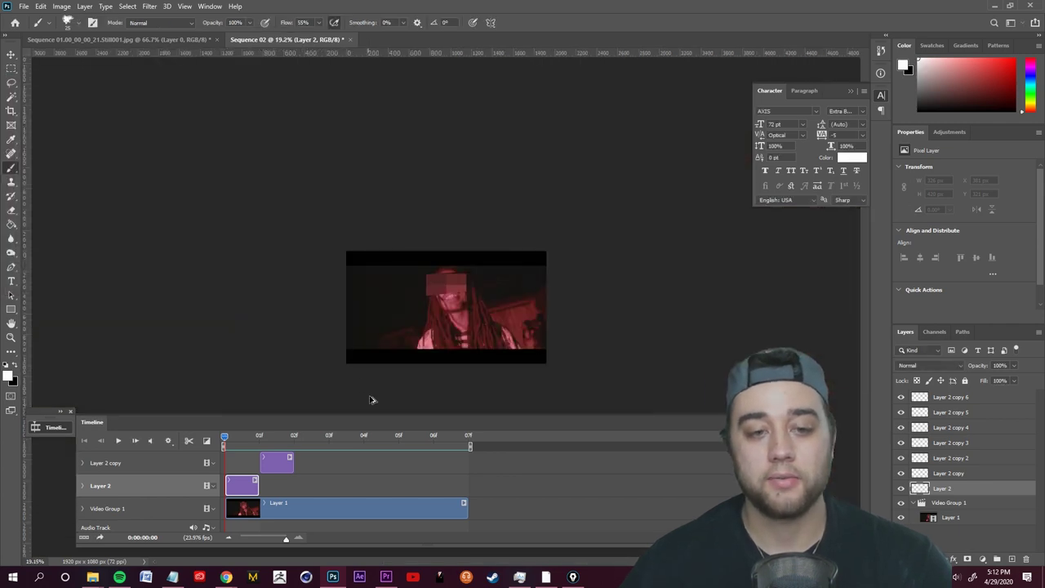
{"action": "scroll", "coordinate": [364, 383], "scroll_direction": "up", "scroll_amount": 12}
{"action": "scroll", "coordinate": [384, 370], "scroll_direction": "down", "scroll_amount": 5}
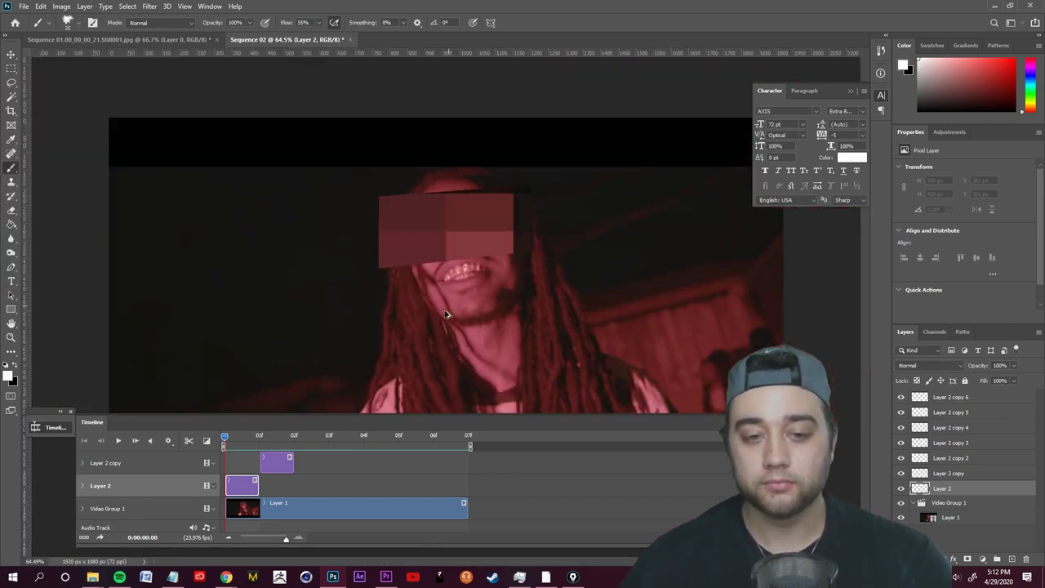
{"action": "scroll", "coordinate": [364, 396], "scroll_direction": "up", "scroll_amount": 5}
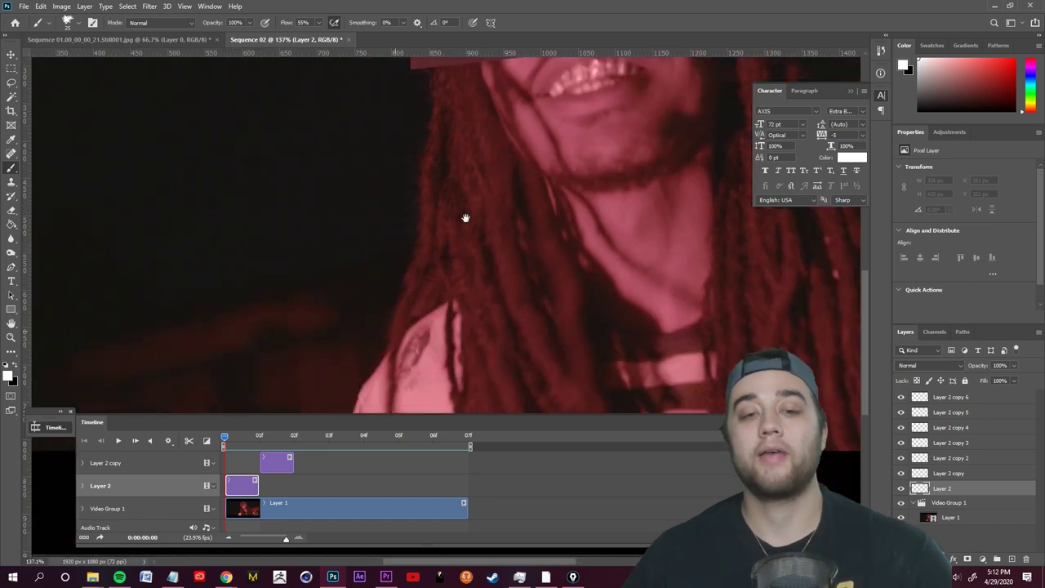
{"action": "scroll", "coordinate": [429, 253], "scroll_direction": "down", "scroll_amount": 3}
{"action": "scroll", "coordinate": [425, 260], "scroll_direction": "down", "scroll_amount": 2}
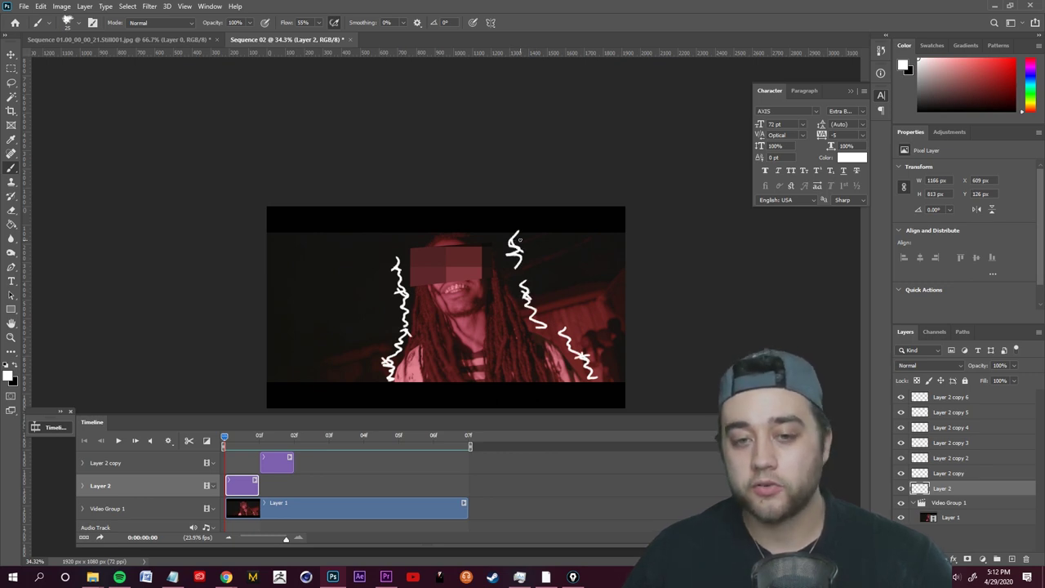
{"action": "scroll", "coordinate": [378, 350], "scroll_direction": "up", "scroll_amount": 5}
{"action": "scroll", "coordinate": [299, 341], "scroll_direction": "down", "scroll_amount": 2}
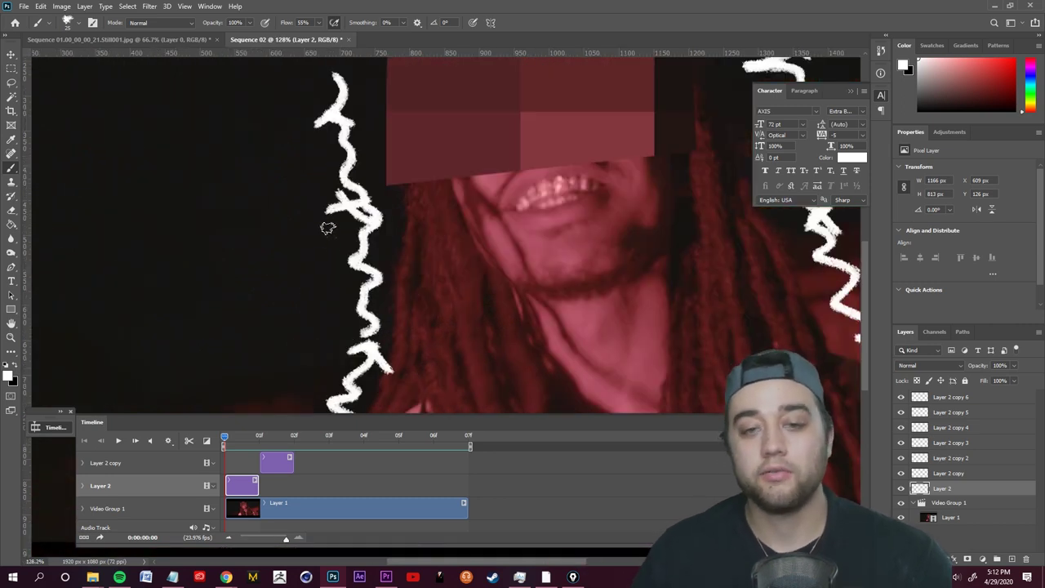
Choose a 60 px mixer brush from the Wet Media Brushes for a second scribble texture.
{"action": "scroll", "coordinate": [315, 252], "scroll_direction": "down", "scroll_amount": 3}
{"action": "scroll", "coordinate": [302, 268], "scroll_direction": "up", "scroll_amount": 3}
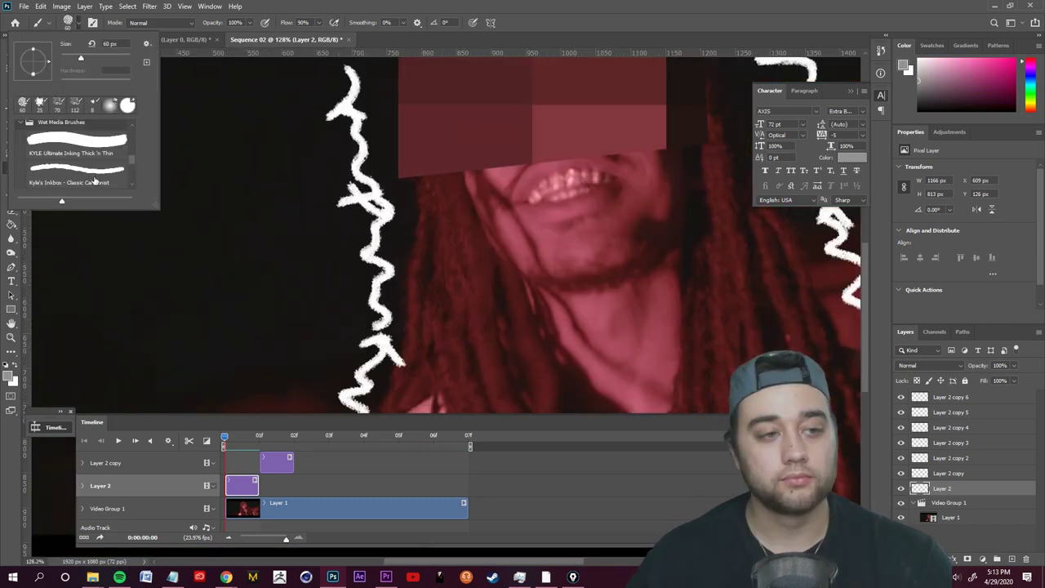
{"action": "scroll", "coordinate": [93, 183], "scroll_direction": "down", "scroll_amount": 3}
{"action": "scroll", "coordinate": [96, 183], "scroll_direction": "up", "scroll_amount": 1}
{"action": "left_click", "coordinate": [121, 152]}
{"action": "mouse_move", "coordinate": [303, 190]}
{"action": "left_mouse_down"}
{"action": "mouse_move", "coordinate": [284, 314]}
{"action": "mouse_move", "coordinate": [308, 341]}
{"action": "mouse_move", "coordinate": [283, 304]}
{"action": "mouse_move", "coordinate": [317, 265]}
{"action": "mouse_move", "coordinate": [294, 251]}
{"action": "mouse_move", "coordinate": [297, 235]}
{"action": "mouse_move", "coordinate": [328, 221]}
{"action": "mouse_move", "coordinate": [304, 175]}
{"action": "left_mouse_up"}
{"action": "left_click", "coordinate": [16, 365]}
{"action": "scroll", "coordinate": [278, 309], "scroll_direction": "up", "scroll_amount": 2}
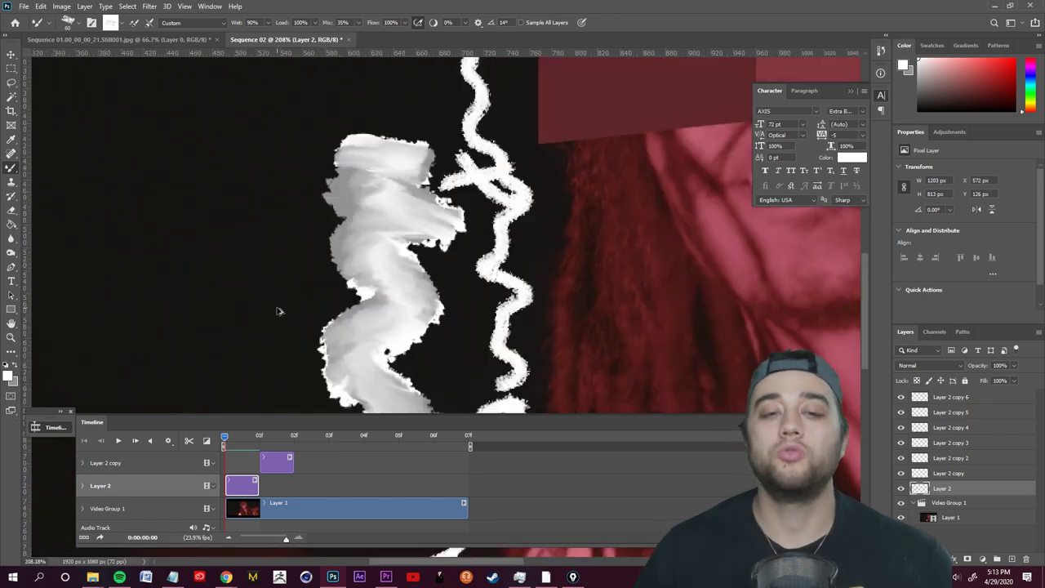
{"action": "scroll", "coordinate": [277, 310], "scroll_direction": "down", "scroll_amount": 3}
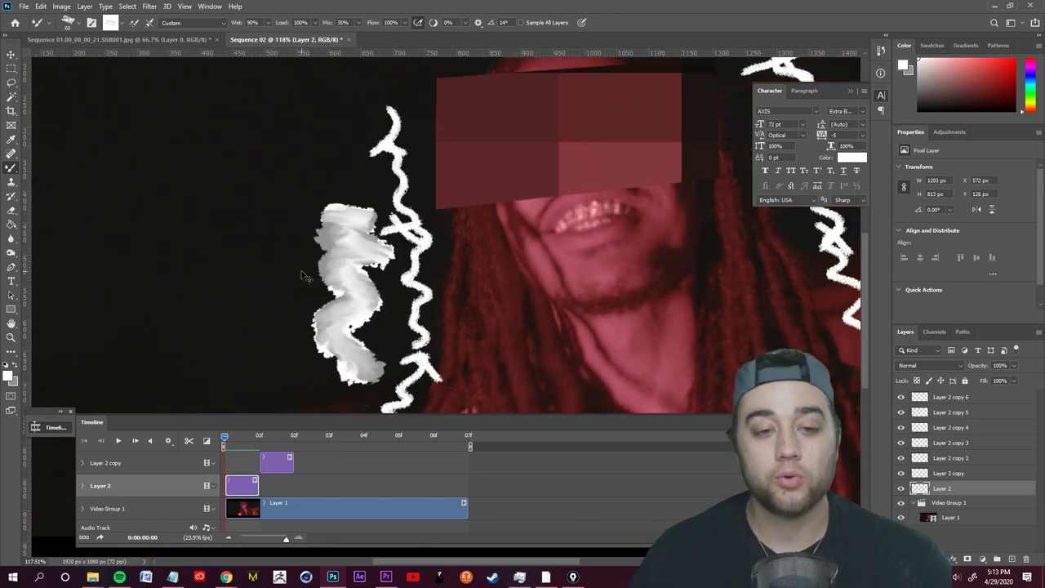
{"action": "key", "text": "ctrl+z"}
{"action": "key", "text": "ctrl+z"}
Overlay thick grey scribbles on the first frame's outlines, and scribble new outlines around the man on each one-frame Layer 2 copy clip.
{"action": "scroll", "coordinate": [403, 370], "scroll_direction": "down", "scroll_amount": 5}
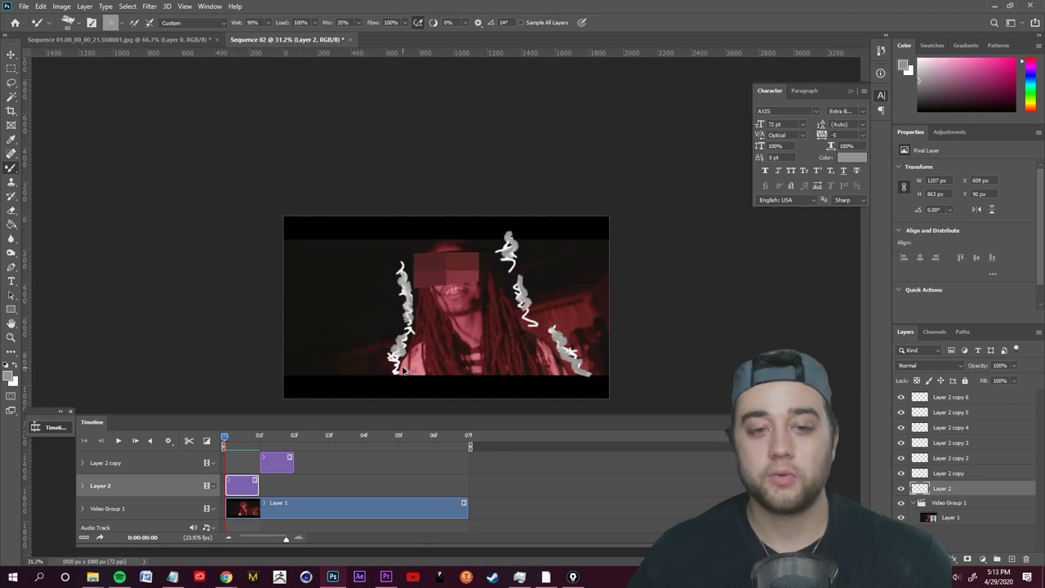
{"action": "scroll", "coordinate": [412, 380], "scroll_direction": "up", "scroll_amount": 1}
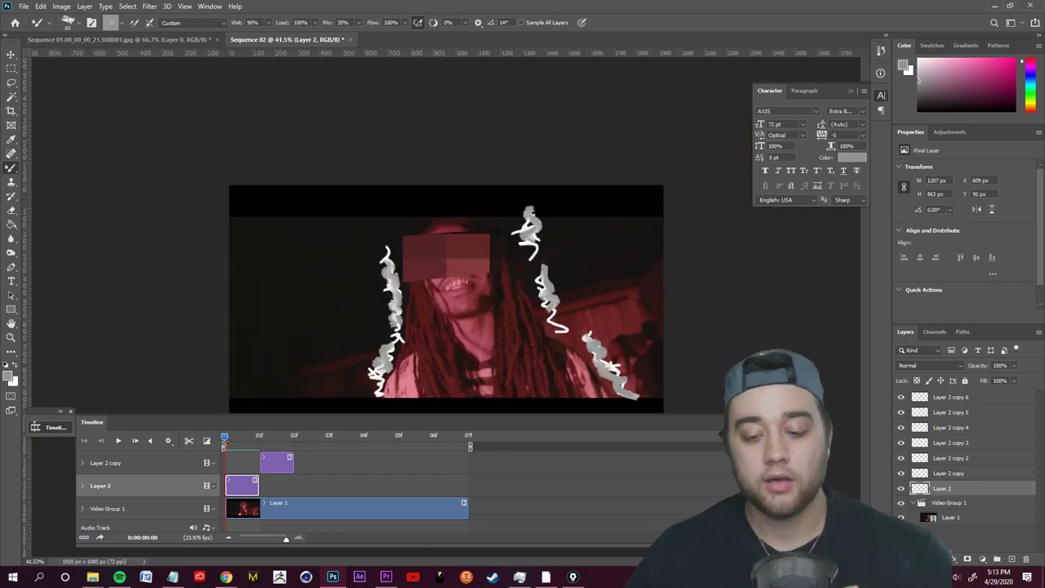
{"action": "left_click", "coordinate": [280, 463]}
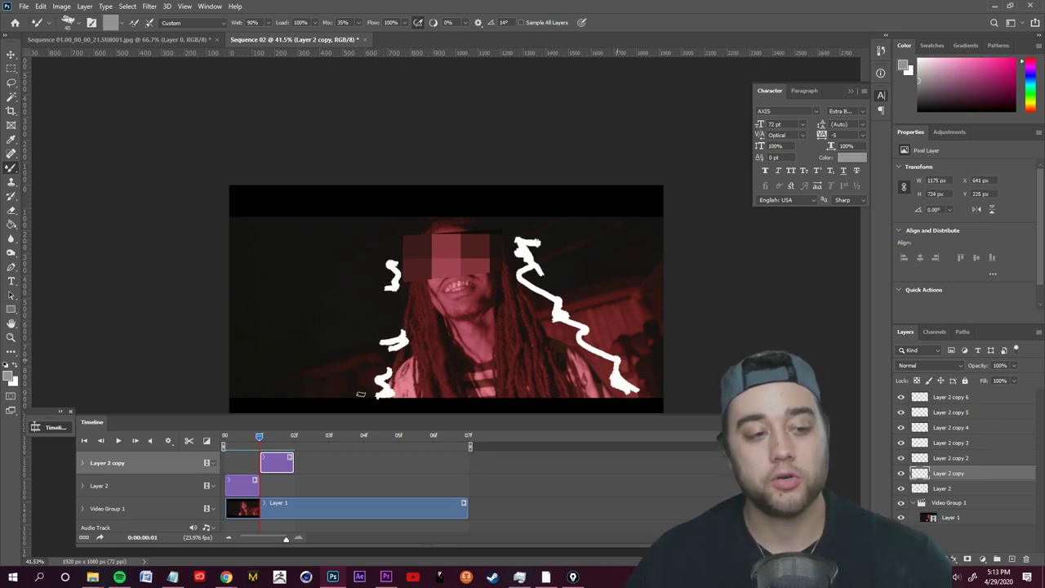
{"action": "left_click", "coordinate": [311, 486]}
{"action": "left_click_drag", "start_coordinate": [392, 258], "coordinate": [380, 397]}
{"action": "left_click", "coordinate": [346, 464]}
{"action": "left_click_drag", "start_coordinate": [576, 245], "coordinate": [531, 297]}
{"action": "left_click", "coordinate": [380, 486]}
{"action": "mouse_move", "coordinate": [381, 226]}
{"action": "left_mouse_down"}
{"action": "mouse_move", "coordinate": [397, 322]}
{"action": "mouse_move", "coordinate": [402, 314]}
{"action": "left_mouse_up"}
{"action": "left_click", "coordinate": [451, 464]}
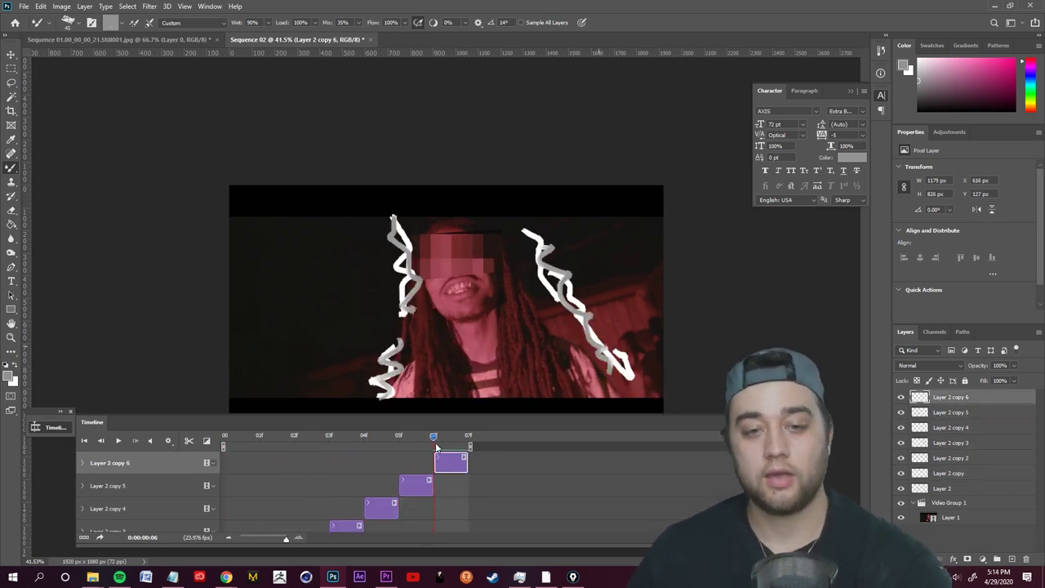
{"action": "mouse_move", "coordinate": [436, 441]}
{"action": "left_mouse_down"}
{"action": "mouse_move", "coordinate": [302, 518]}
{"action": "mouse_move", "coordinate": [494, 466]}
{"action": "left_mouse_up"}
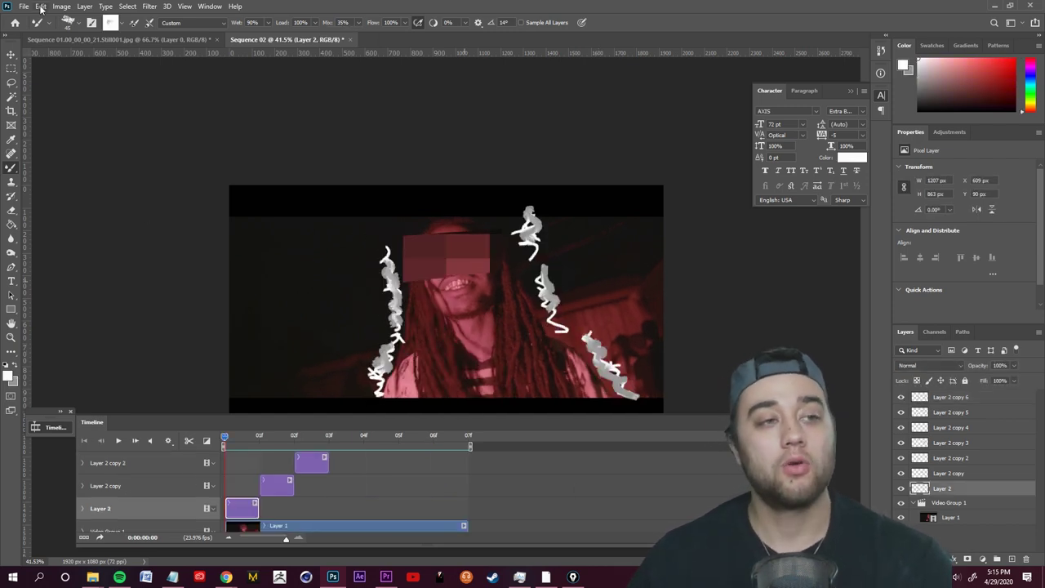
Render the video as drawings into the ferg value folder, in QuickTime format with the Animation High Quality preset and all frames.
{"action": "left_click", "coordinate": [24, 6]}
{"action": "mouse_move", "coordinate": [129, 168]}
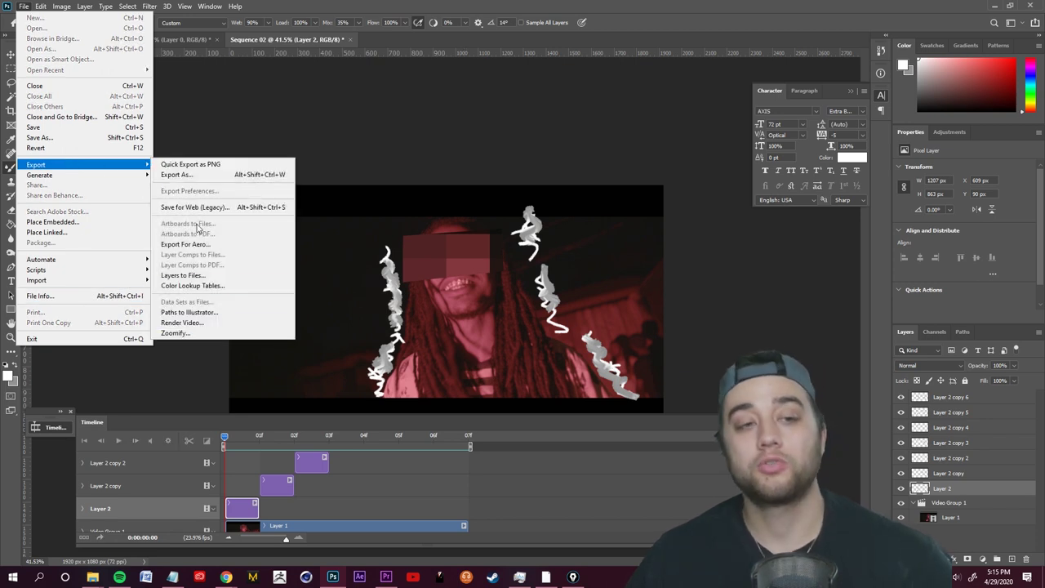
{"action": "left_click", "coordinate": [205, 325]}
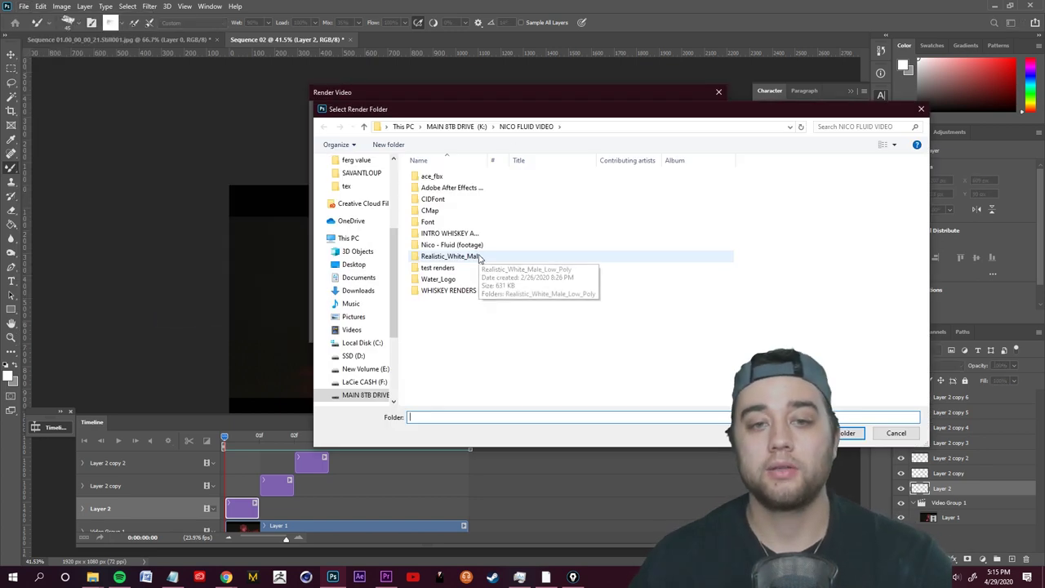
{"action": "left_click", "coordinate": [458, 127]}
{"action": "left_click", "coordinate": [435, 176]}
{"action": "key", "text": "Return"}
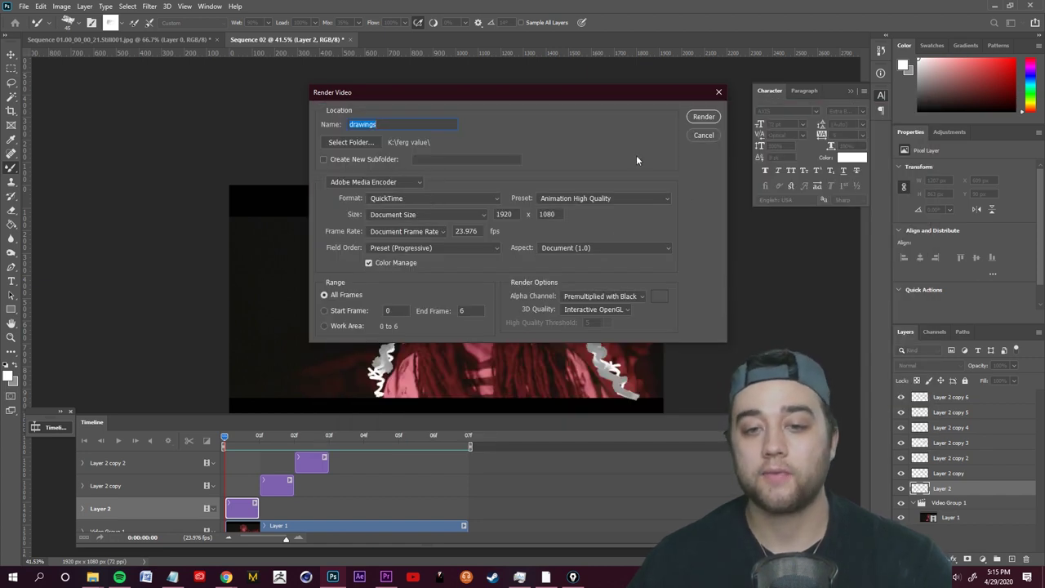
{"action": "left_click", "coordinate": [702, 116]}
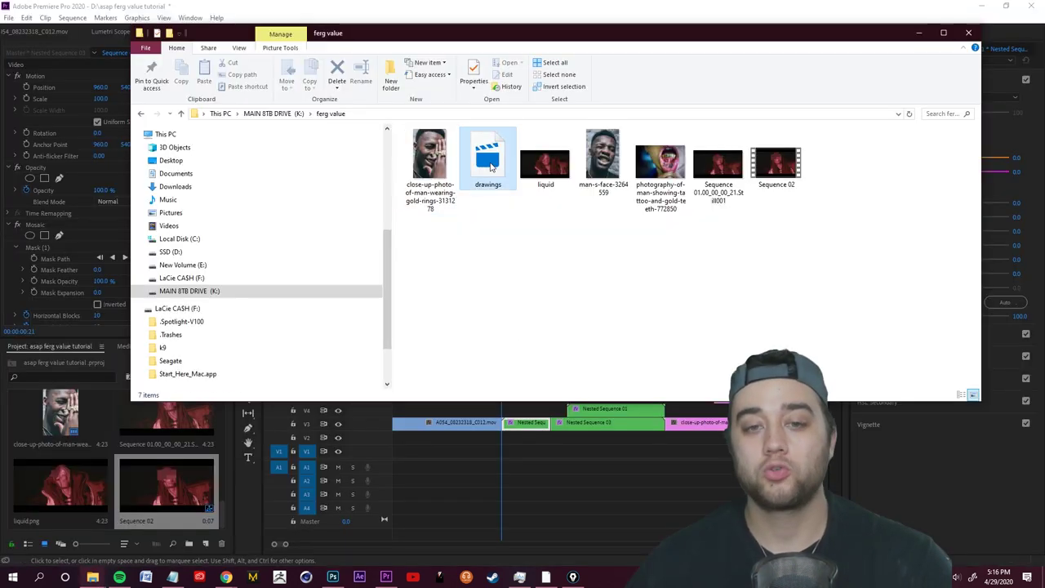
Import the rendered drawings video into the Premiere Pro project and place it on track V3 of Sequence 01 over the original seven frames.
{"action": "left_click_drag", "start_coordinate": [488, 159], "coordinate": [96, 523]}
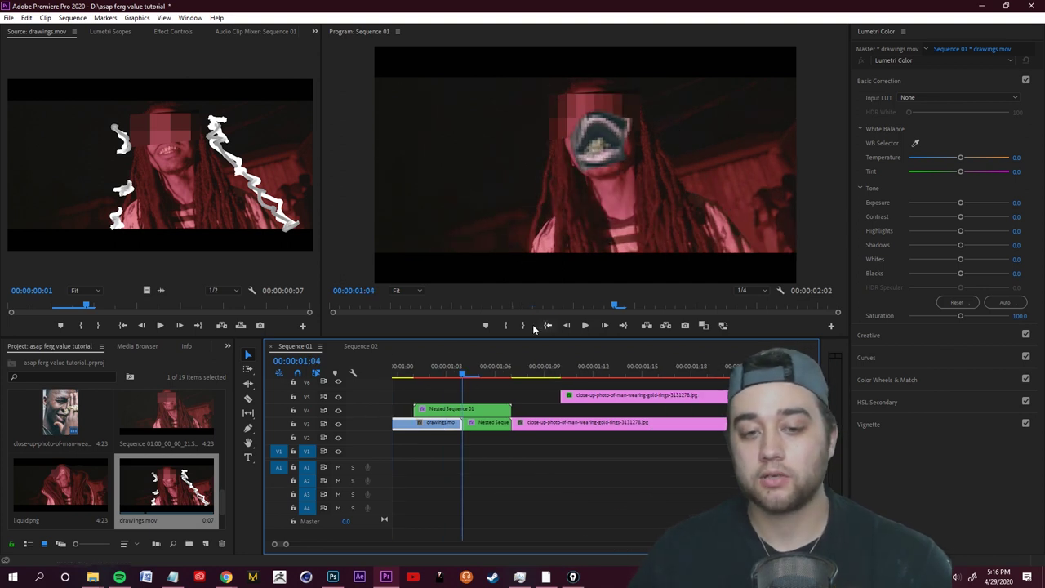
Play back the scribble drawings section of Sequence 01 to check how the outlines animate.
{"action": "left_click_drag", "start_coordinate": [463, 374], "coordinate": [564, 378]}
{"action": "key", "text": "space"}
{"action": "key", "text": "space"}
{"action": "key", "text": "space"}
{"action": "left_click_drag", "start_coordinate": [462, 375], "coordinate": [409, 398]}
{"action": "key", "text": "grave"}
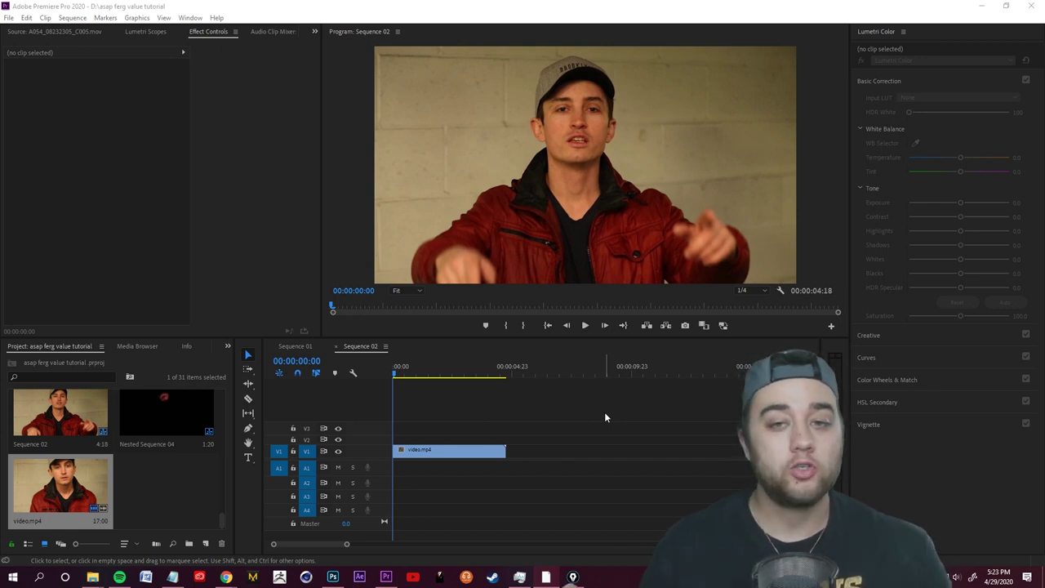
Preview the opening of the video.mp4 clip in Sequence 02.
{"action": "left_click", "coordinate": [547, 419]}
{"action": "scroll", "coordinate": [428, 422], "scroll_direction": "up", "scroll_amount": 3}
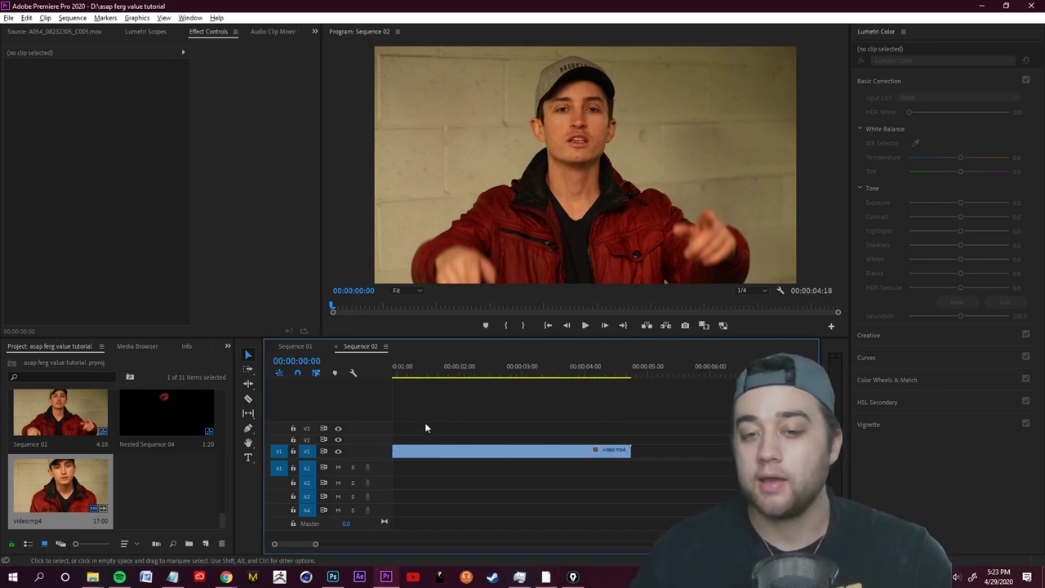
{"action": "key", "text": "equal"}
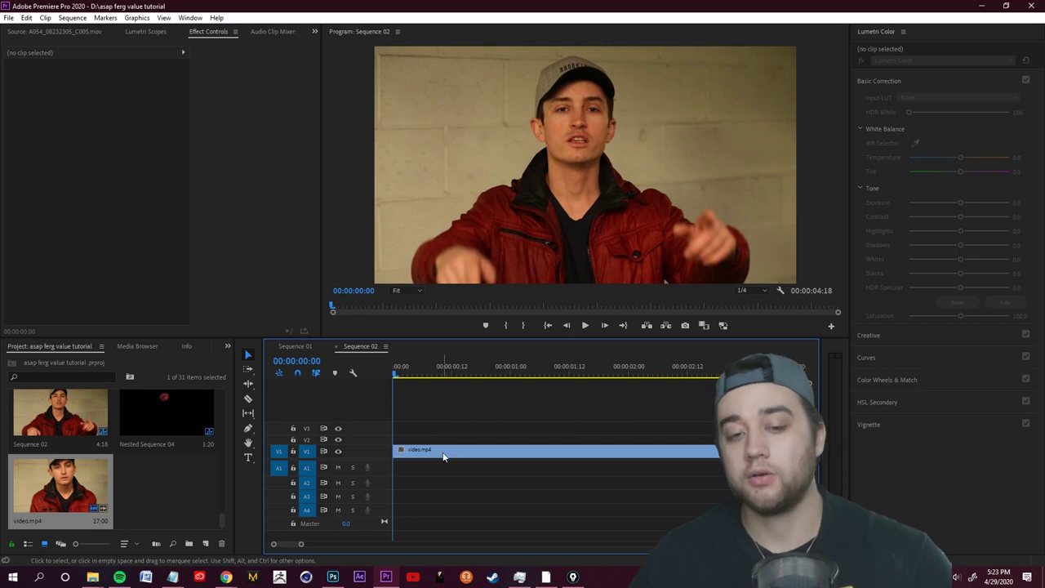
{"action": "left_click", "coordinate": [444, 456]}
{"action": "key", "text": "space"}
{"action": "left_click", "coordinate": [517, 424]}
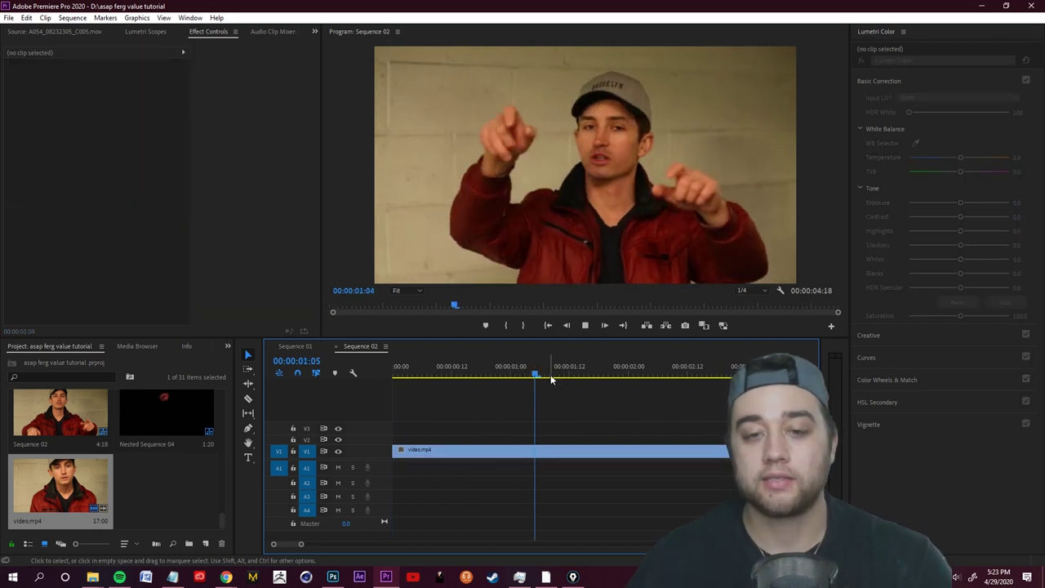
{"action": "left_click_drag", "start_coordinate": [583, 376], "coordinate": [392, 383]}
Scale the video.mp4 clip in Sequence 02 to 159 and set its vertical position to 806.
{"action": "left_click", "coordinate": [651, 399]}
{"action": "left_click", "coordinate": [572, 449]}
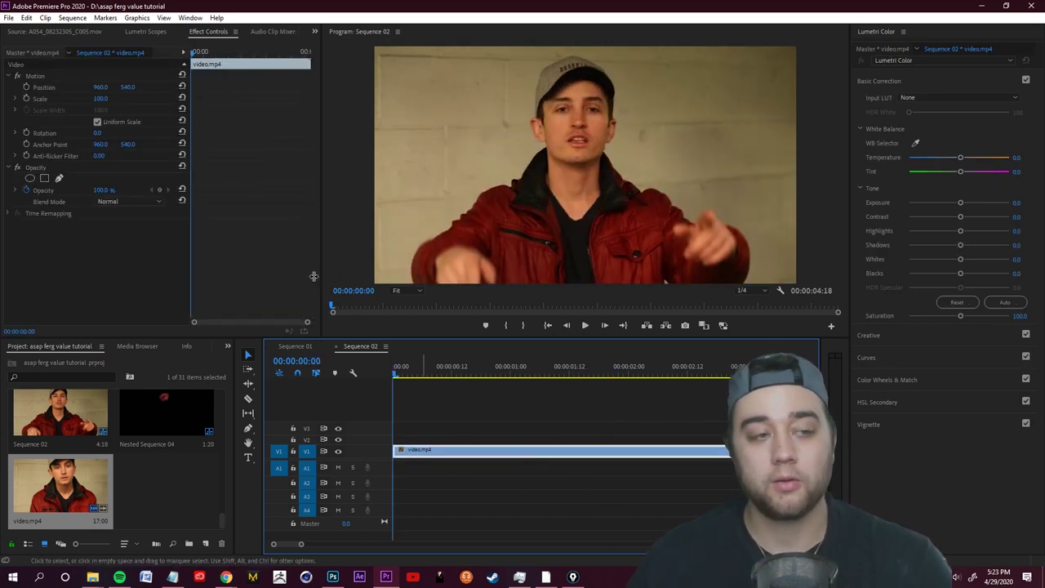
{"action": "left_click_drag", "start_coordinate": [101, 99], "coordinate": [344, 87]}
{"action": "key", "text": "space"}
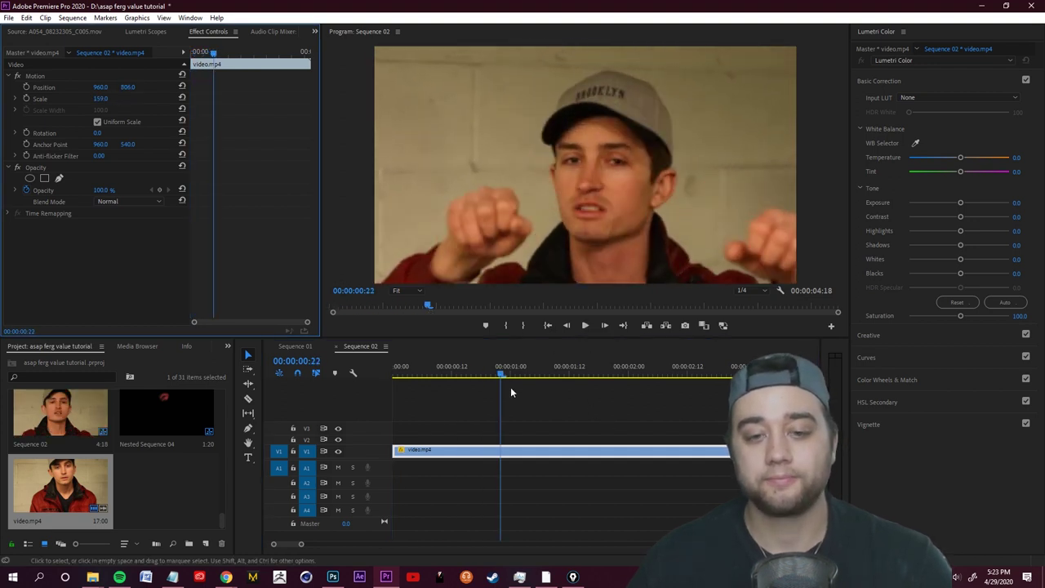
{"action": "left_click_drag", "start_coordinate": [458, 376], "coordinate": [393, 377]}
Duplicate the video.mp4 clip onto track V3 and draw an opacity mask around the man's mouth on the copy.
{"action": "left_click", "coordinate": [463, 428]}
{"action": "left_click_drag", "start_coordinate": [455, 456], "coordinate": [483, 433]}
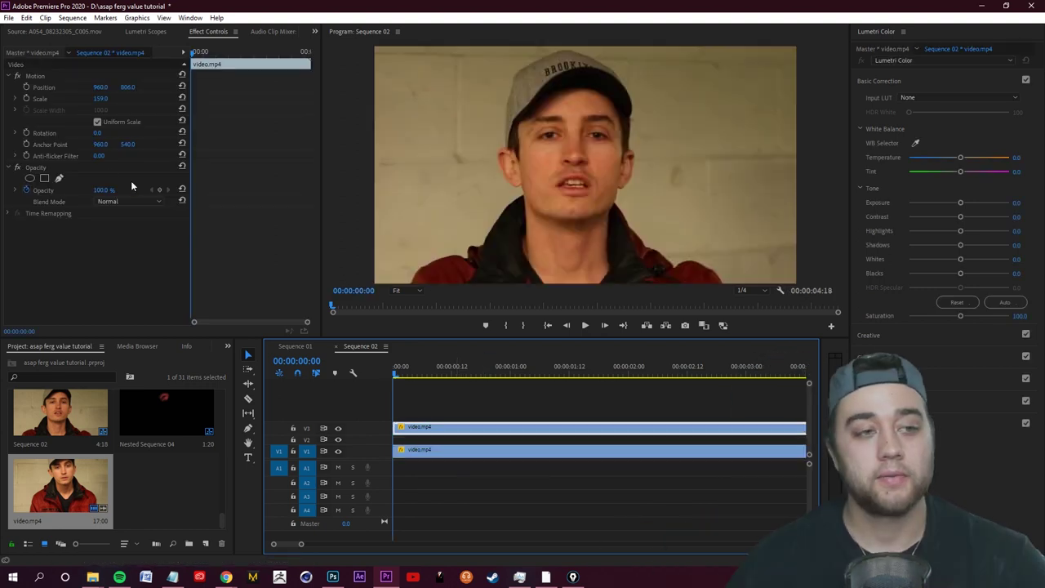
{"action": "left_click", "coordinate": [44, 177]}
{"action": "left_click", "coordinate": [540, 184]}
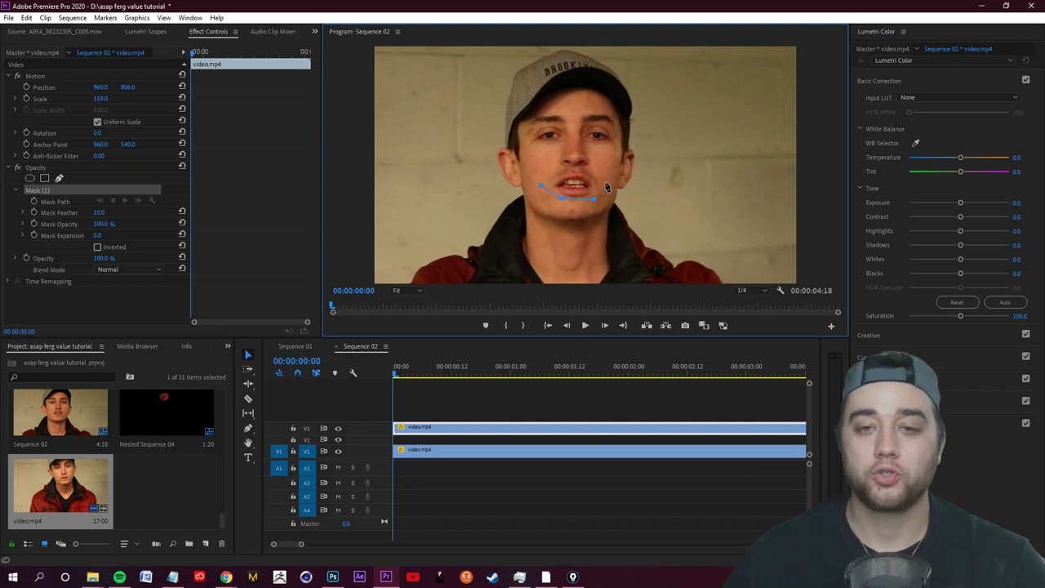
{"action": "left_click", "coordinate": [463, 447]}
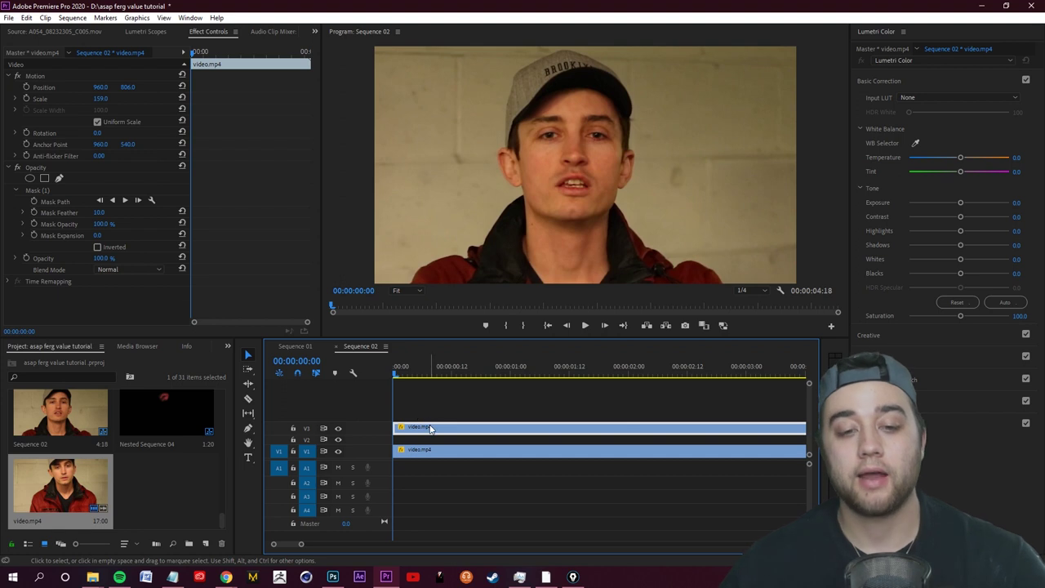
Enable Mask Path keyframing at the first frame and reposition the mask through the clip to follow the mouth.
{"action": "left_click", "coordinate": [38, 201]}
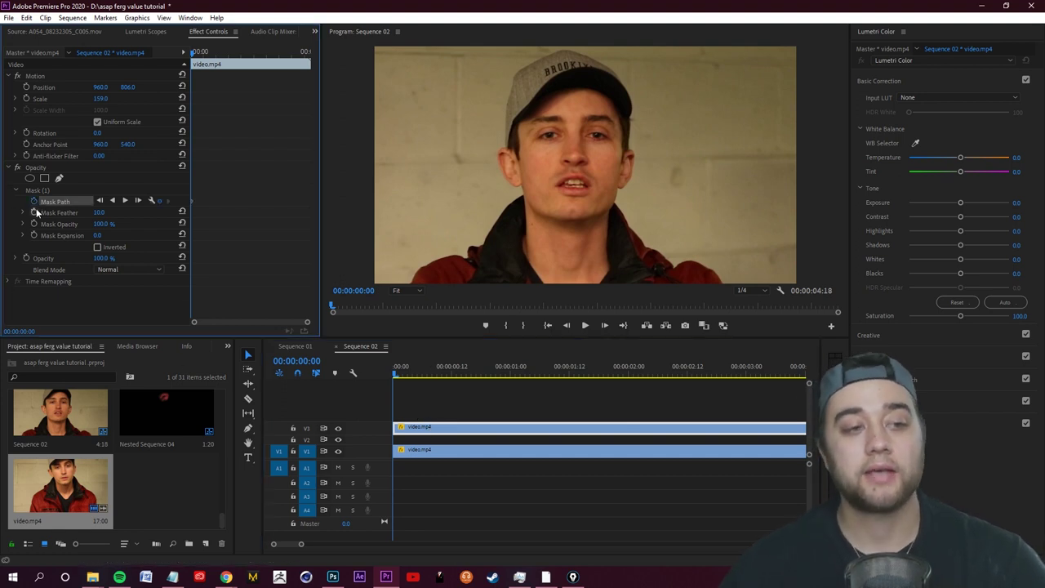
{"action": "left_click", "coordinate": [392, 374]}
{"action": "key", "text": "space"}
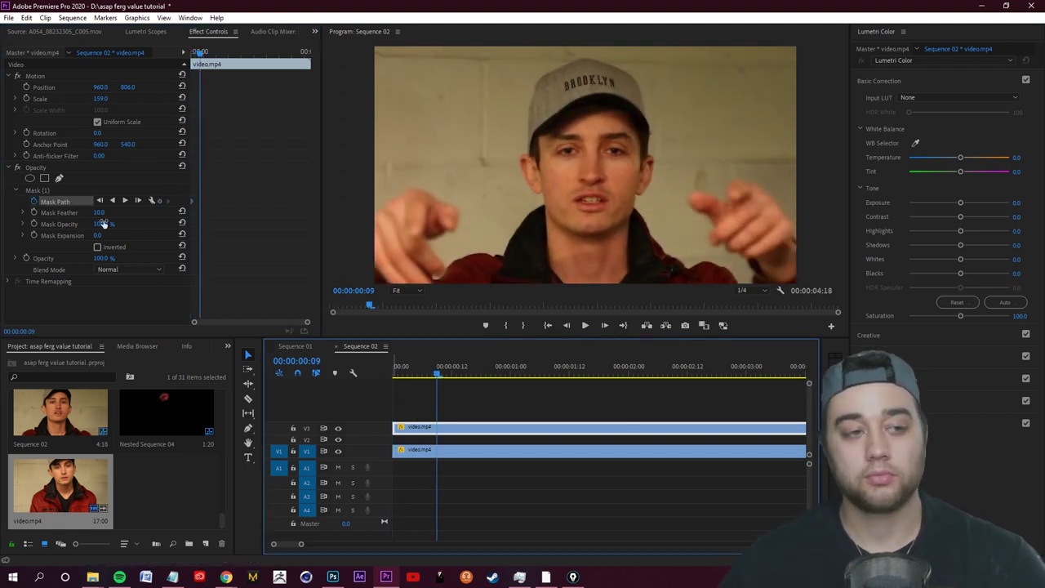
{"action": "left_click", "coordinate": [36, 169]}
{"action": "left_click_drag", "start_coordinate": [572, 187], "coordinate": [587, 197]}
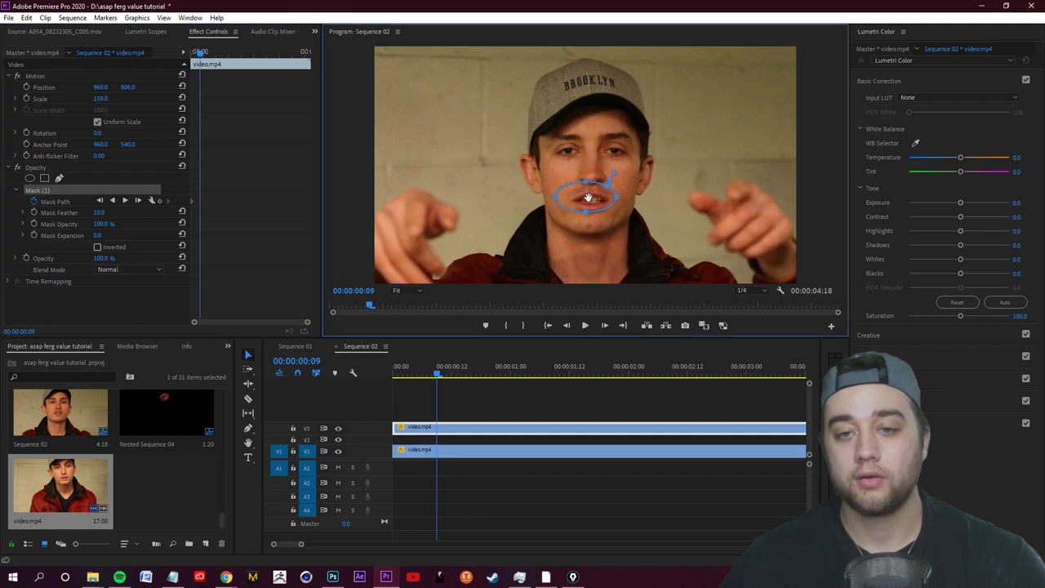
{"action": "left_click_drag", "start_coordinate": [447, 372], "coordinate": [477, 372]}
{"action": "left_click_drag", "start_coordinate": [591, 201], "coordinate": [601, 204]}
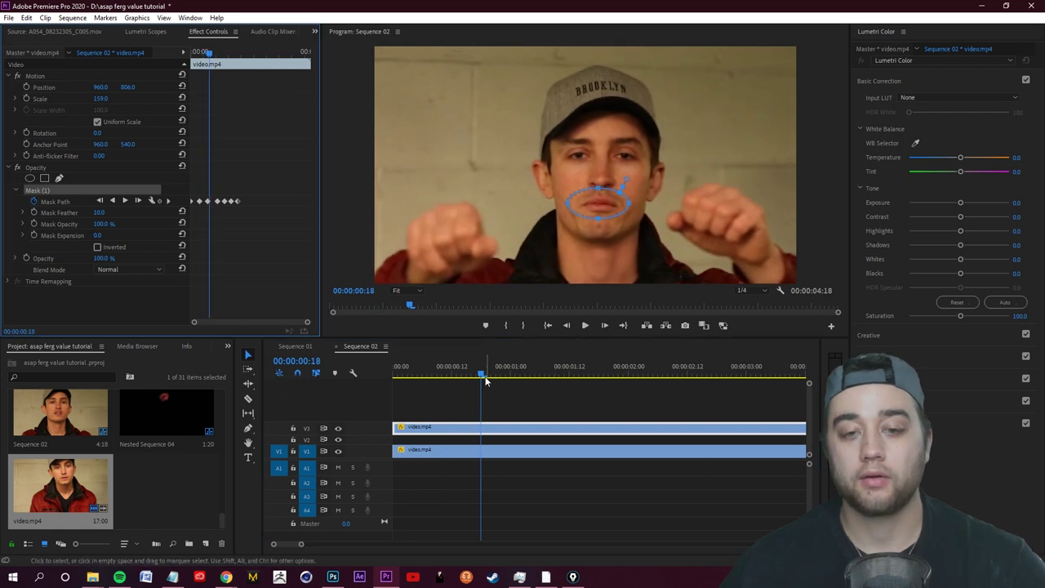
{"action": "left_click_drag", "start_coordinate": [485, 381], "coordinate": [393, 384]}
Realign the V3 clip's mask with the mouth at 00:00:00:07 and keep that frame's Mask Path keyframe.
{"action": "left_click", "coordinate": [481, 389]}
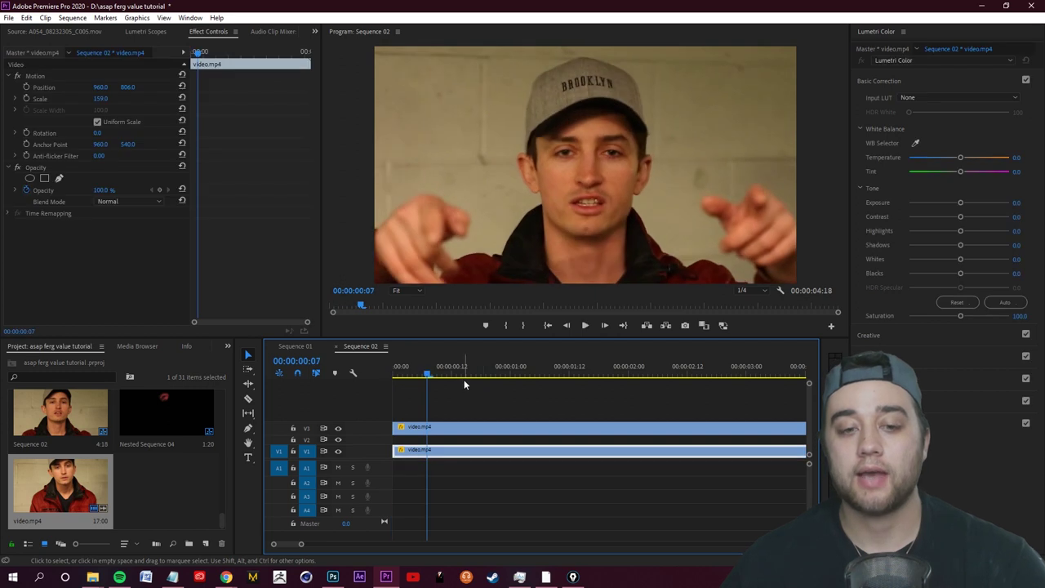
{"action": "left_click", "coordinate": [434, 437]}
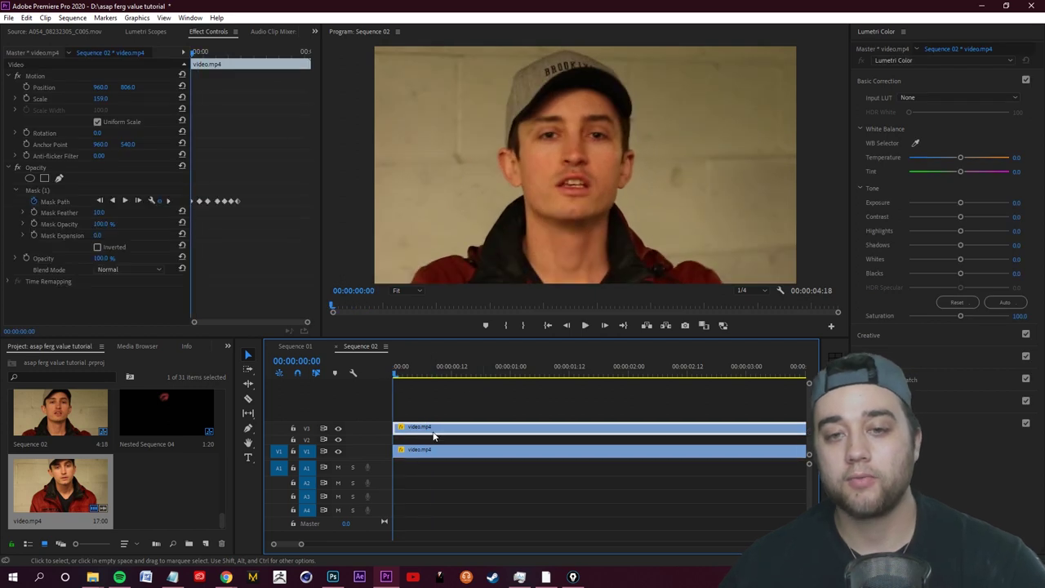
{"action": "left_click", "coordinate": [30, 189]}
{"action": "left_click_drag", "start_coordinate": [397, 378], "coordinate": [426, 378]}
{"action": "left_click", "coordinate": [606, 202]}
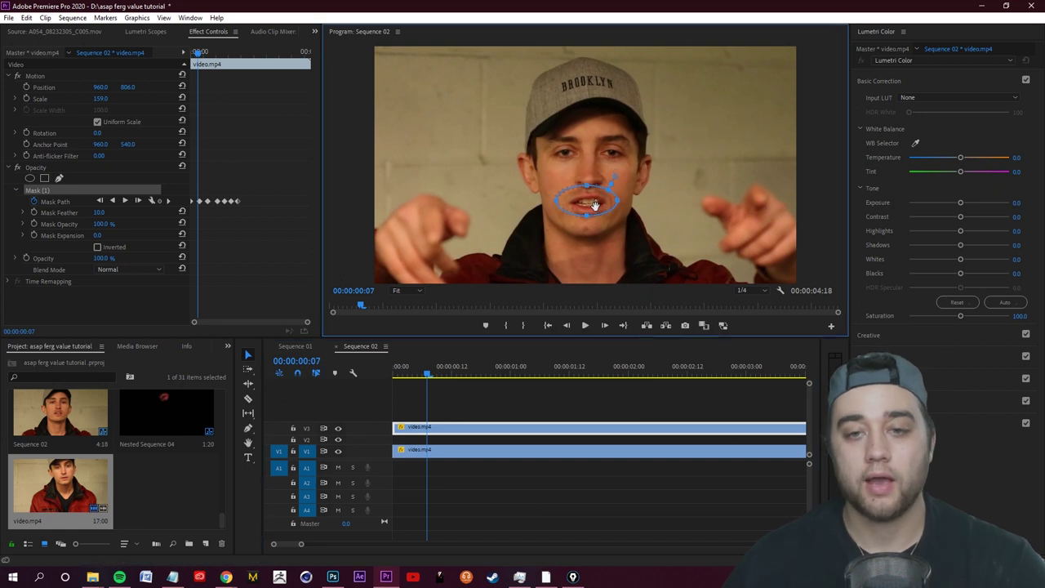
{"action": "left_click", "coordinate": [198, 210]}
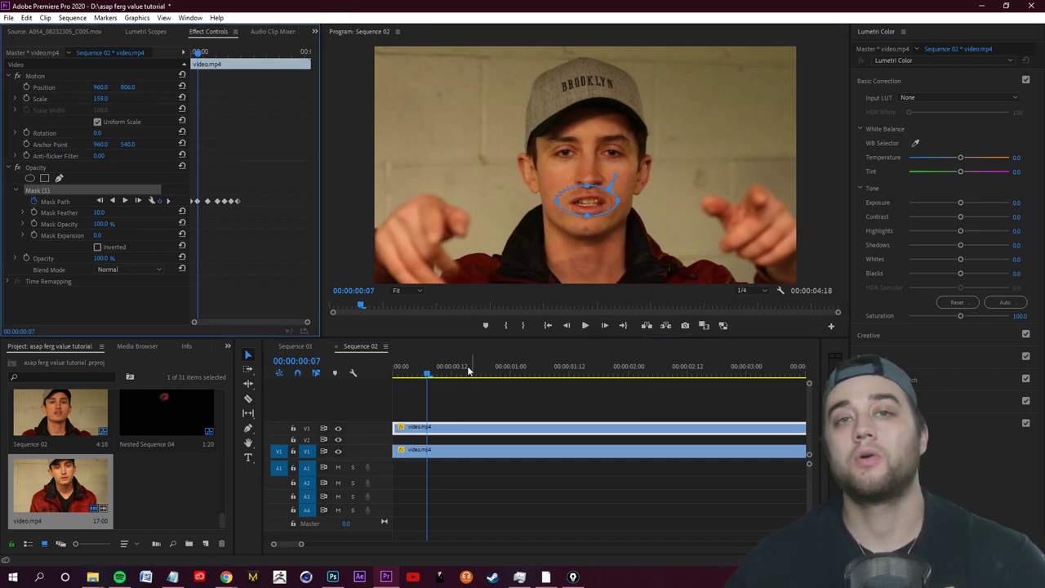
Enable Position and Scale keyframing at the start of the V3 clip and add second keyframes at 00:00:00:04.
{"action": "left_click_drag", "start_coordinate": [429, 376], "coordinate": [395, 375]}
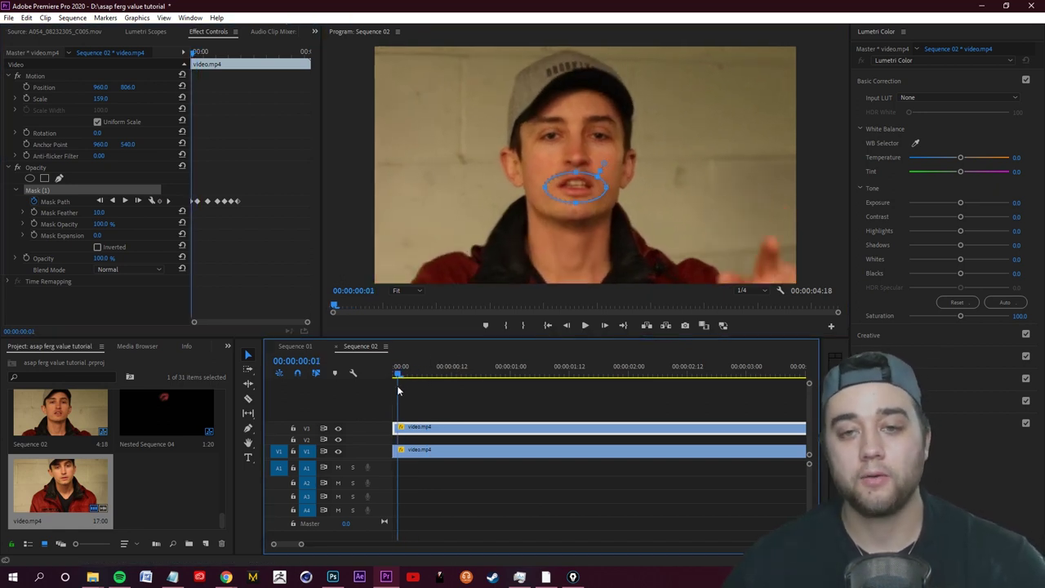
{"action": "left_click", "coordinate": [26, 88]}
{"action": "left_click_drag", "start_coordinate": [397, 375], "coordinate": [413, 380]}
{"action": "left_click", "coordinate": [160, 87]}
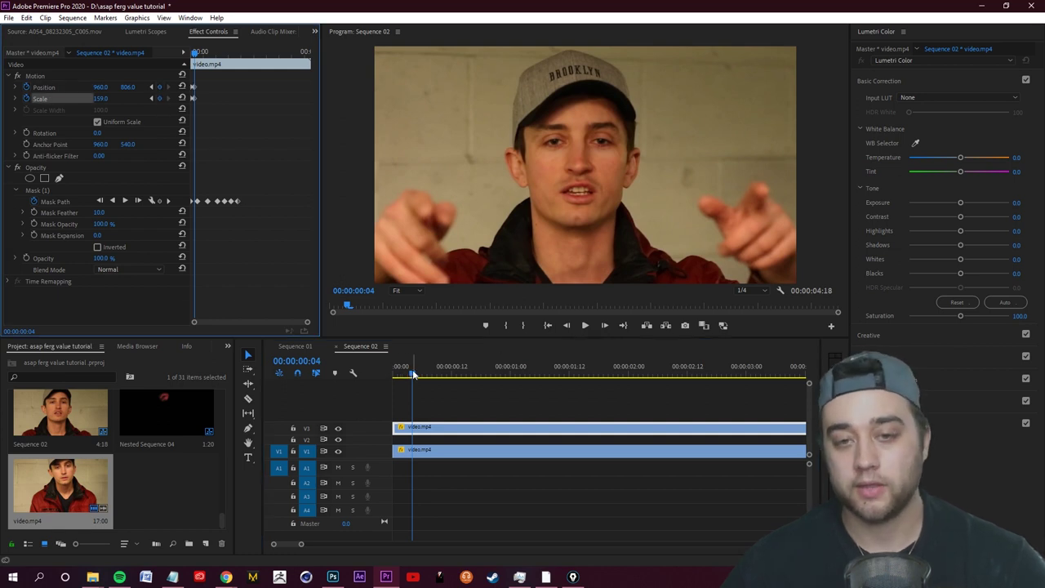
Enlarge the masked mouth at 00:00:00:09 by keyframing Scale at 214 and vertical Position at 848.
{"action": "left_click_drag", "start_coordinate": [418, 376], "coordinate": [437, 381]}
{"action": "left_click", "coordinate": [101, 98]}
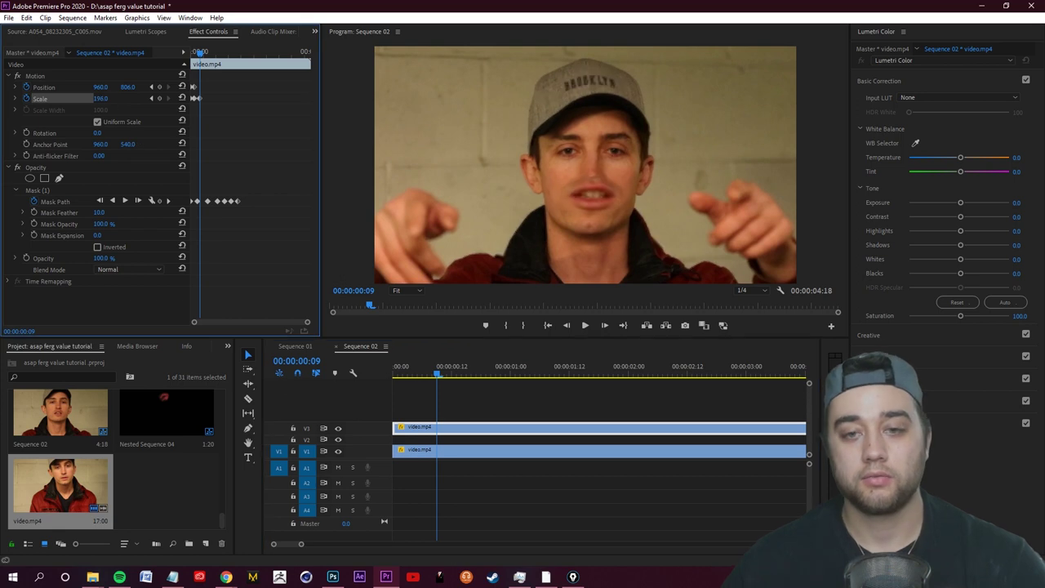
{"action": "left_click_drag", "start_coordinate": [127, 87], "coordinate": [197, 87]}
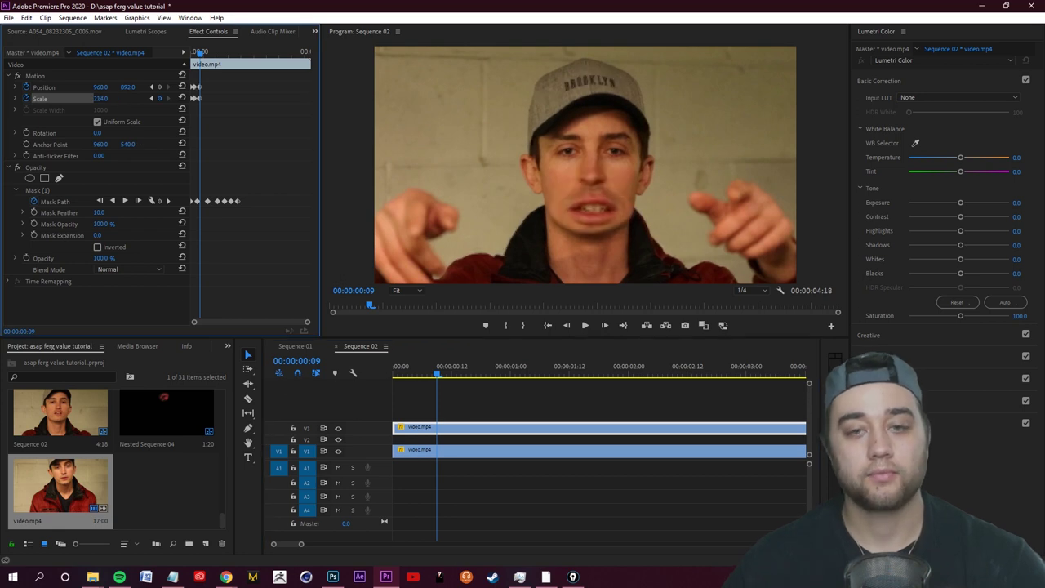
Soften the mouth mask with a Mask Feather of 23 and a Mask Expansion of -8.
{"action": "left_click", "coordinate": [442, 376]}
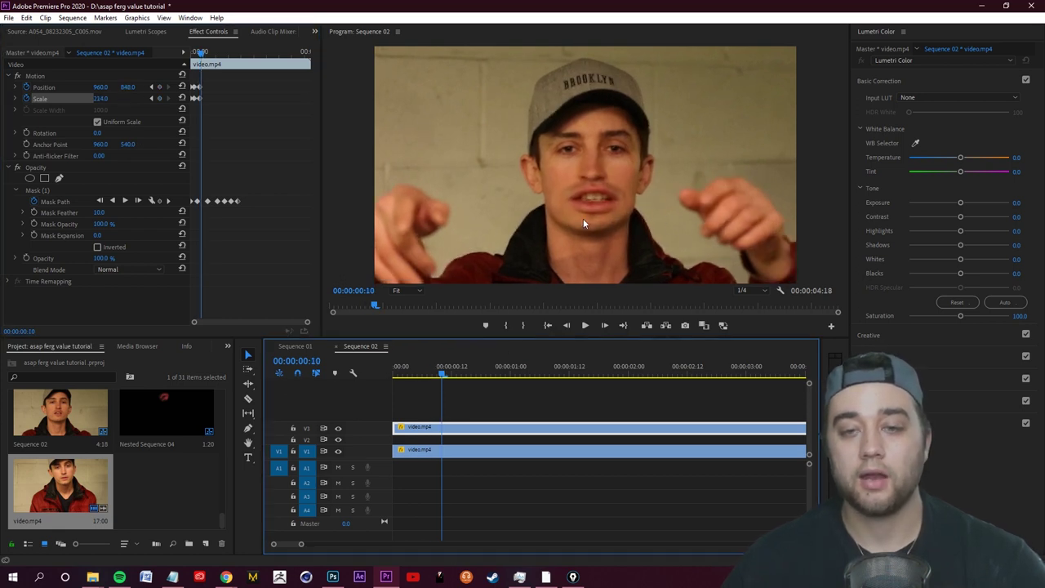
{"action": "mouse_move", "coordinate": [101, 214]}
{"action": "left_mouse_down"}
{"action": "mouse_move", "coordinate": [128, 214]}
{"action": "mouse_move", "coordinate": [111, 213]}
{"action": "left_mouse_up"}
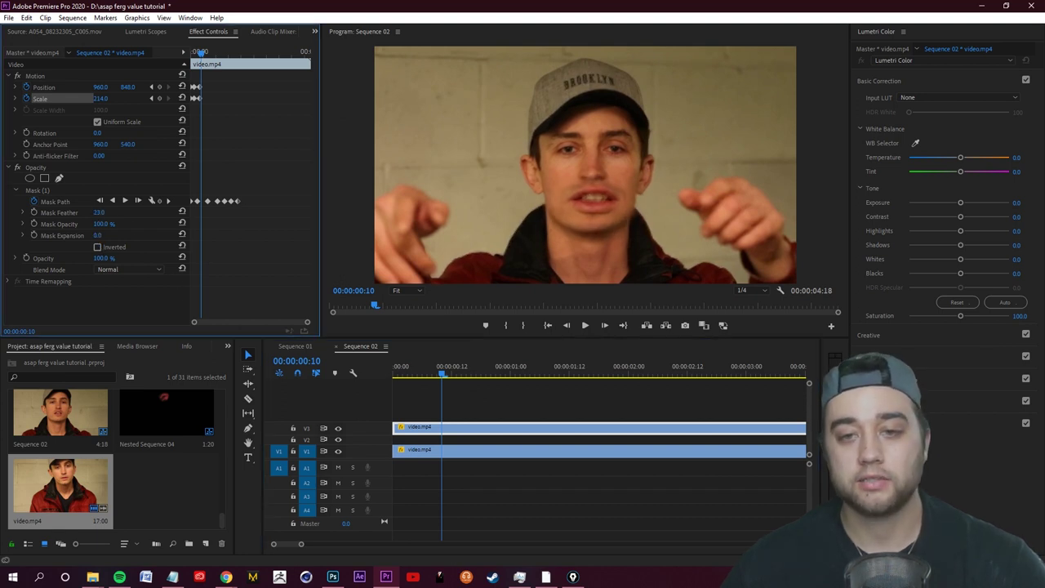
Add further Position and Scale keyframes after the enlarged mouth, and split the V3 clip at about 00:00:01:00.
{"action": "left_click_drag", "start_coordinate": [438, 377], "coordinate": [477, 388]}
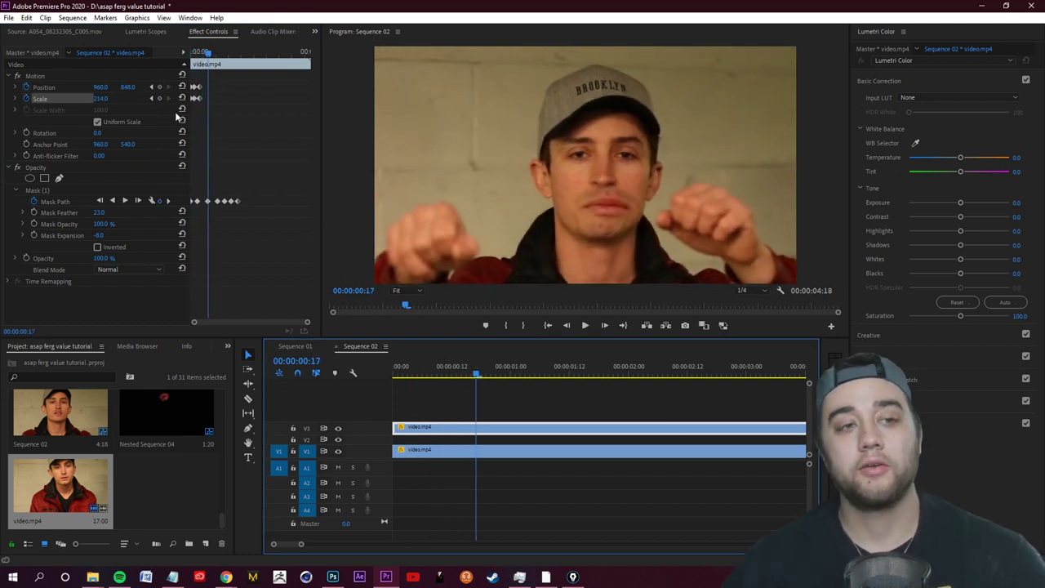
{"action": "left_click", "coordinate": [438, 380]}
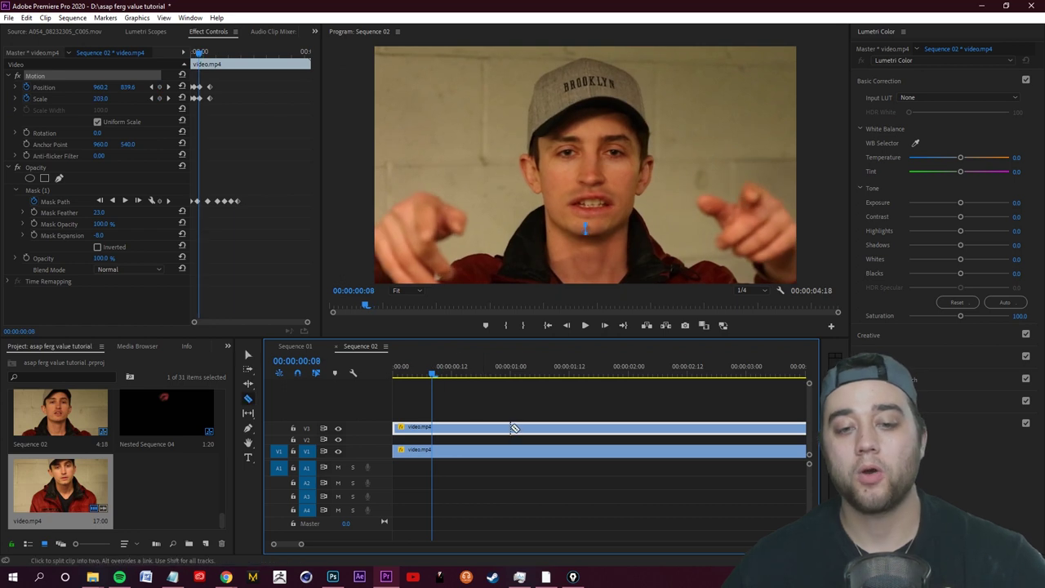
{"action": "key", "text": "Home"}
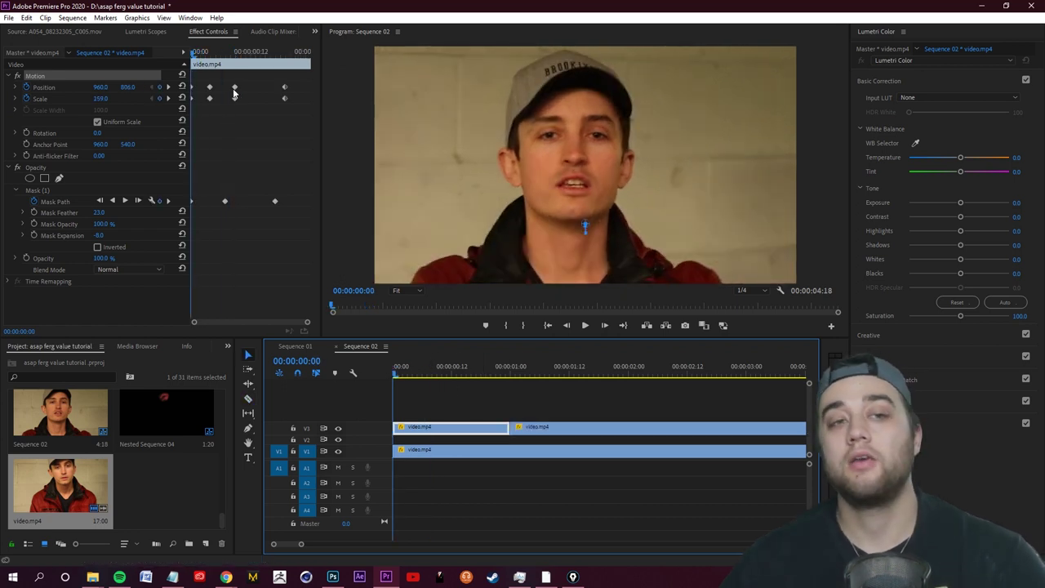
Exaggerate the mouth at 00:00:00:09 by setting Scale to about 245 and Position to 947.6, 853.
{"action": "left_click_drag", "start_coordinate": [401, 374], "coordinate": [439, 380]}
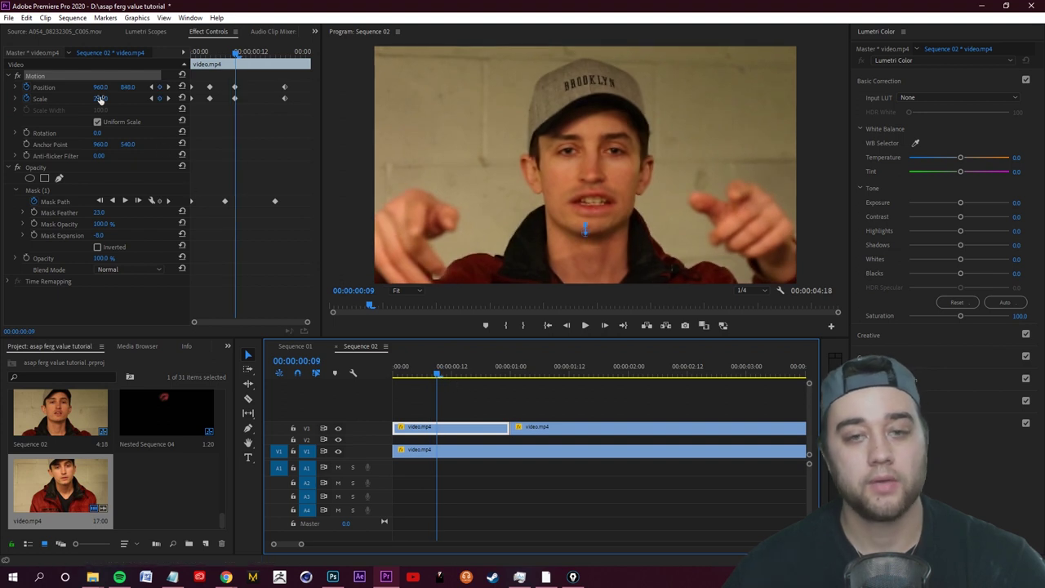
{"action": "left_click_drag", "start_coordinate": [100, 98], "coordinate": [103, 98]}
{"action": "left_click_drag", "start_coordinate": [612, 203], "coordinate": [609, 206]}
{"action": "left_click_drag", "start_coordinate": [106, 98], "coordinate": [266, 103]}
{"action": "key", "text": "ctrl+z"}
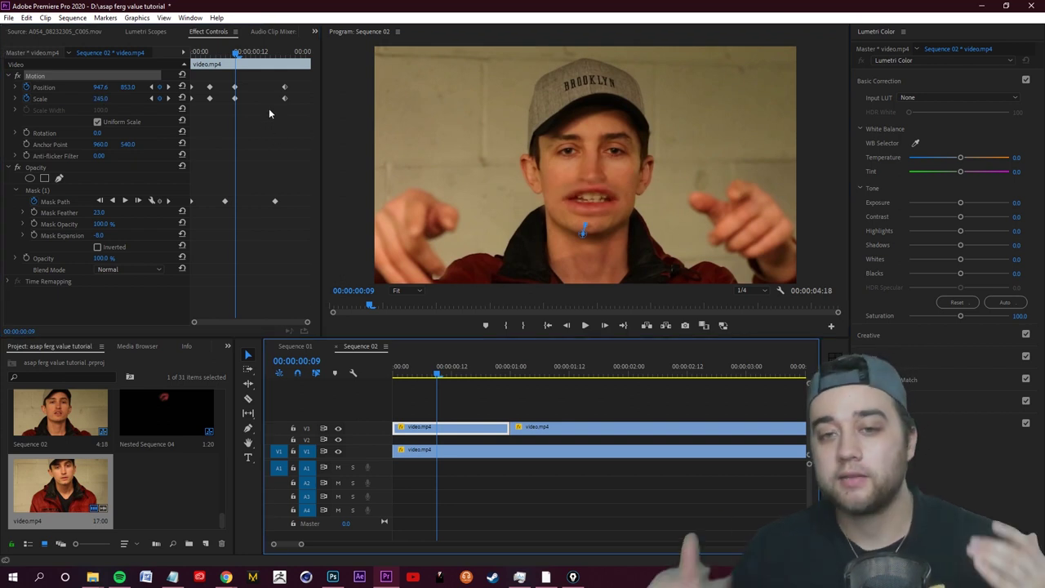
Apply Ease In temporal interpolation to the two middle pairs of Position and Scale keyframes on the V3 clip.
{"action": "left_click_drag", "start_coordinate": [266, 112], "coordinate": [200, 80]}
{"action": "right_click", "coordinate": [209, 89]}
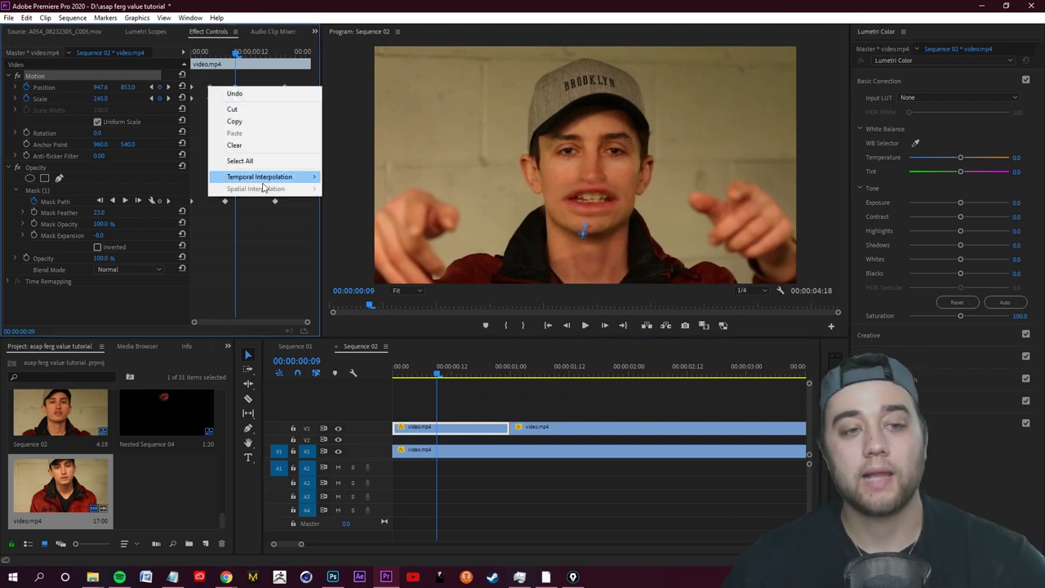
{"action": "mouse_move", "coordinate": [262, 181]}
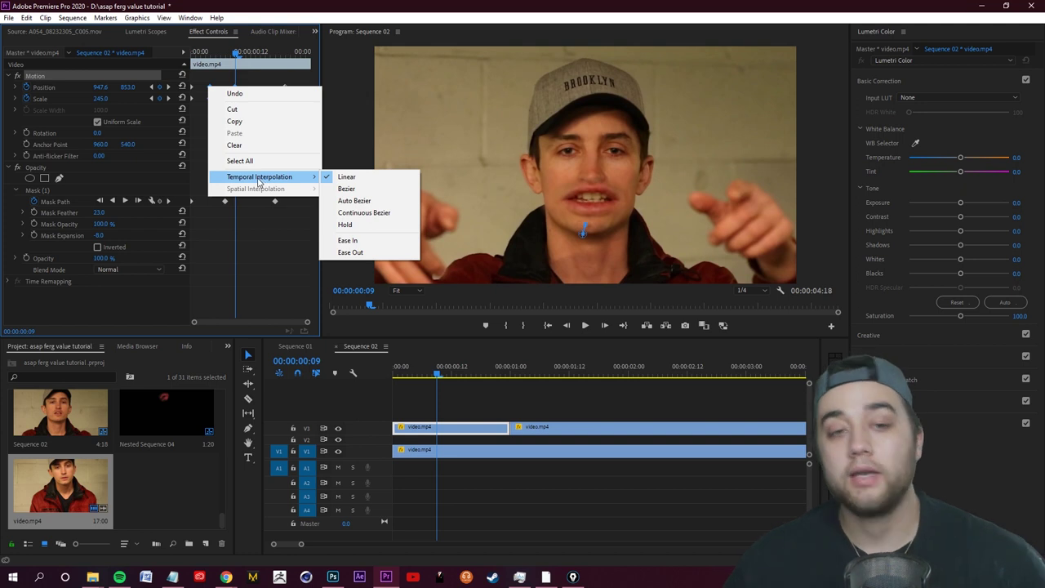
{"action": "left_click", "coordinate": [348, 241]}
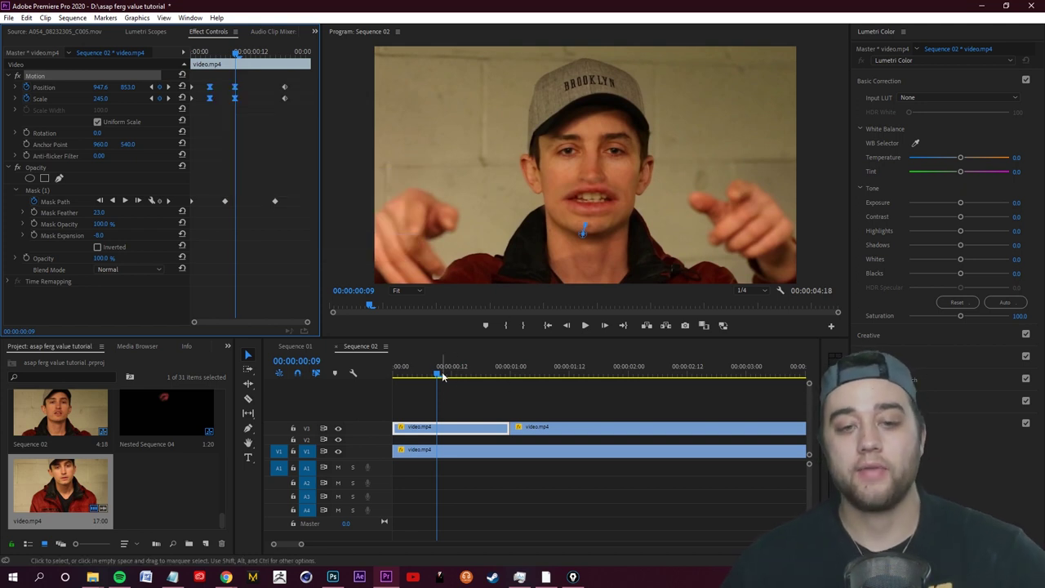
Play Sequence 02 repeatedly from the start to check the animated mouth enlargement.
{"action": "left_click", "coordinate": [395, 372]}
{"action": "key", "text": "space"}
{"action": "key", "text": "space"}
{"action": "left_click", "coordinate": [395, 372]}
{"action": "key", "text": "space"}
{"action": "left_click", "coordinate": [541, 384]}
{"action": "key", "text": "space"}
{"action": "key", "text": "space"}
{"action": "key", "text": "space"}
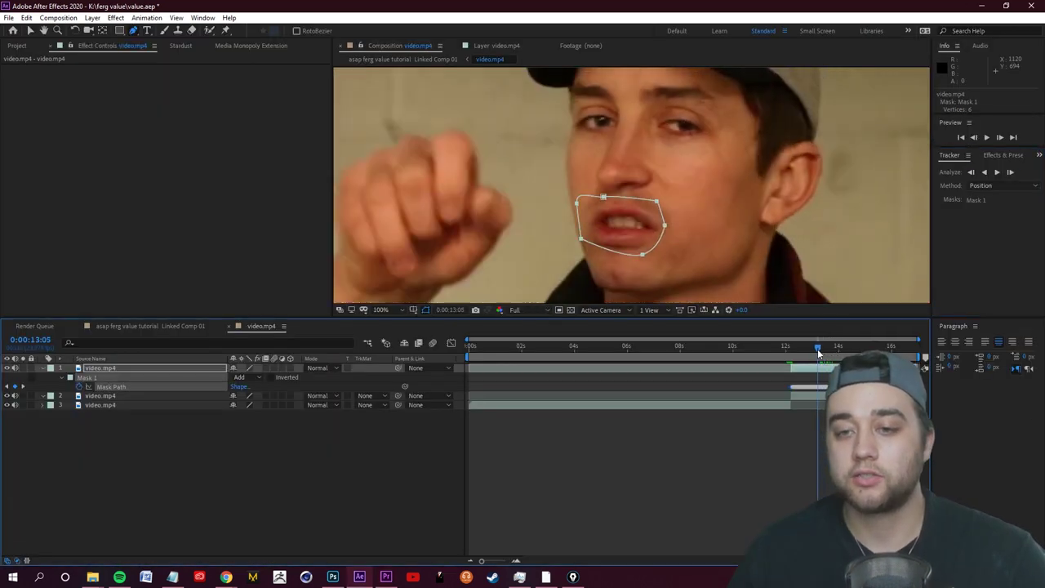
Find the Bulge distortion effect and apply it to the masked top video.mp4 layer at 0:00:12:05.
{"action": "left_click_drag", "start_coordinate": [818, 349], "coordinate": [794, 370]}
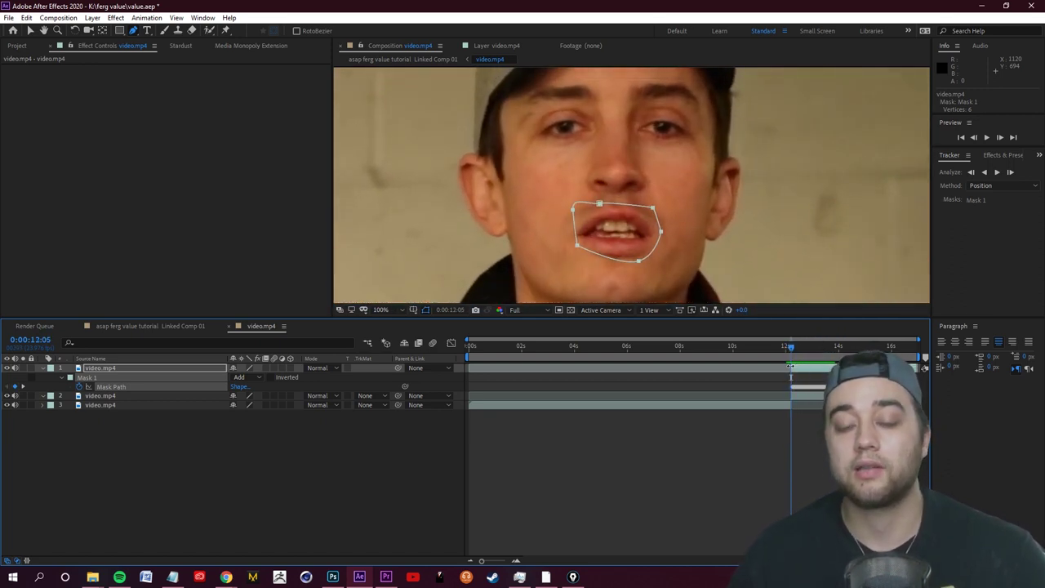
{"action": "left_click", "coordinate": [803, 372]}
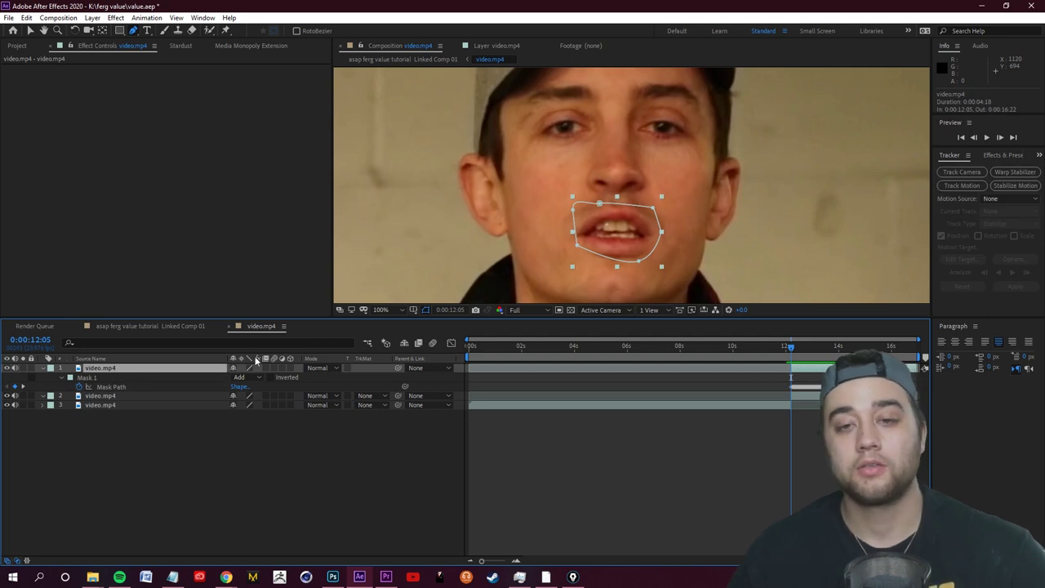
{"action": "left_click", "coordinate": [1006, 155]}
{"action": "type", "text": "blug"}
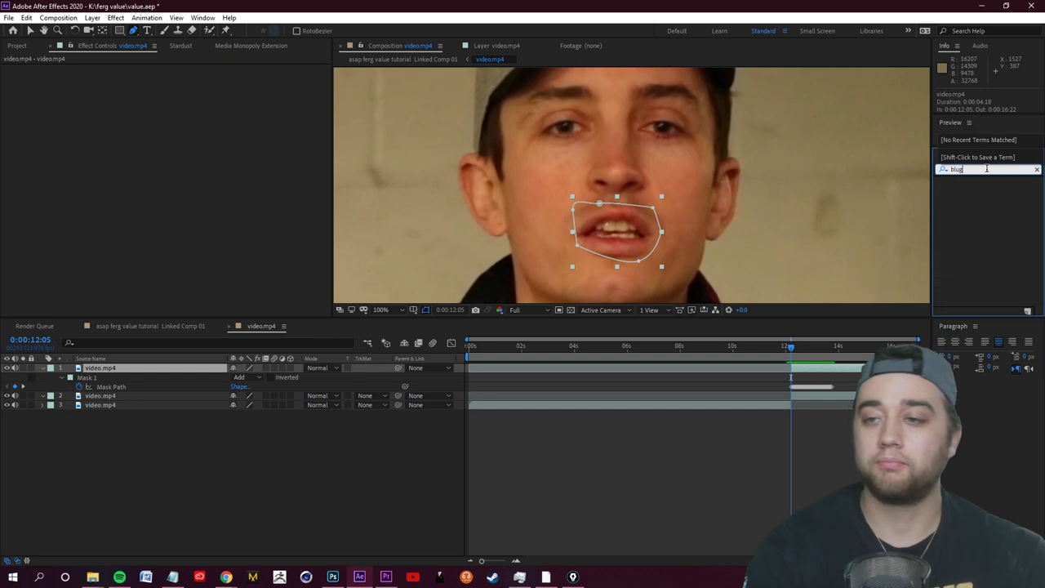
{"action": "type", "text": "e"}
{"action": "key", "text": "BackSpace"}
{"action": "key", "text": "BackSpace"}
{"action": "key", "text": "BackSpace"}
{"action": "key", "text": "BackSpace"}
{"action": "type", "text": "ulge"}
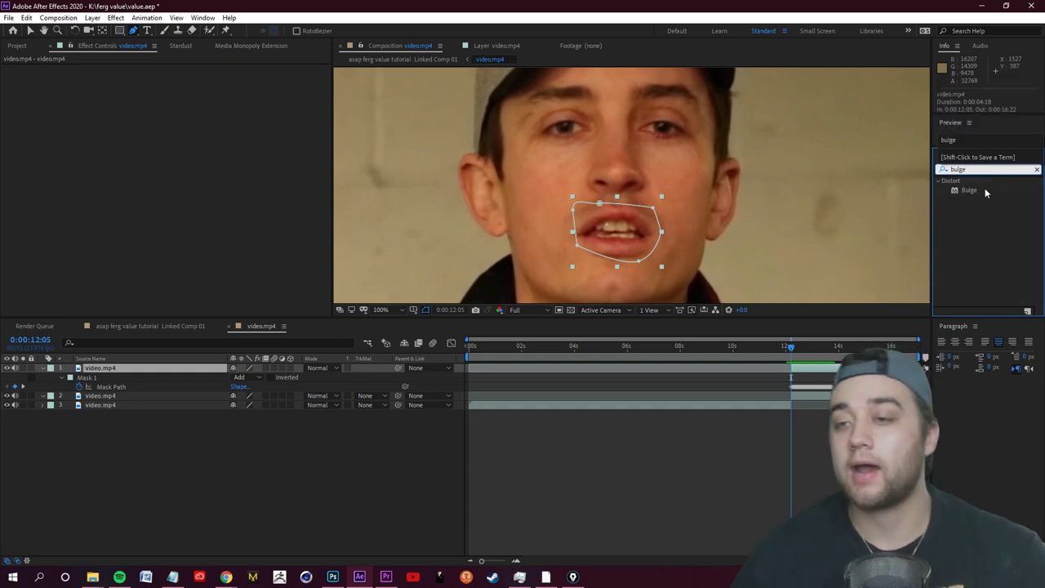
{"action": "left_click_drag", "start_coordinate": [969, 190], "coordinate": [435, 199]}
Adjust the Bulge effect's center and size over the masked mouth.
{"action": "key", "text": "v"}
{"action": "scroll", "coordinate": [634, 269], "scroll_direction": "down", "scroll_amount": 1}
{"action": "left_click_drag", "start_coordinate": [635, 250], "coordinate": [620, 208]}
{"action": "scroll", "coordinate": [621, 214], "scroll_direction": "up", "scroll_amount": 2}
{"action": "scroll", "coordinate": [615, 245], "scroll_direction": "down", "scroll_amount": 1}
{"action": "left_click_drag", "start_coordinate": [180, 78], "coordinate": [268, 77]}
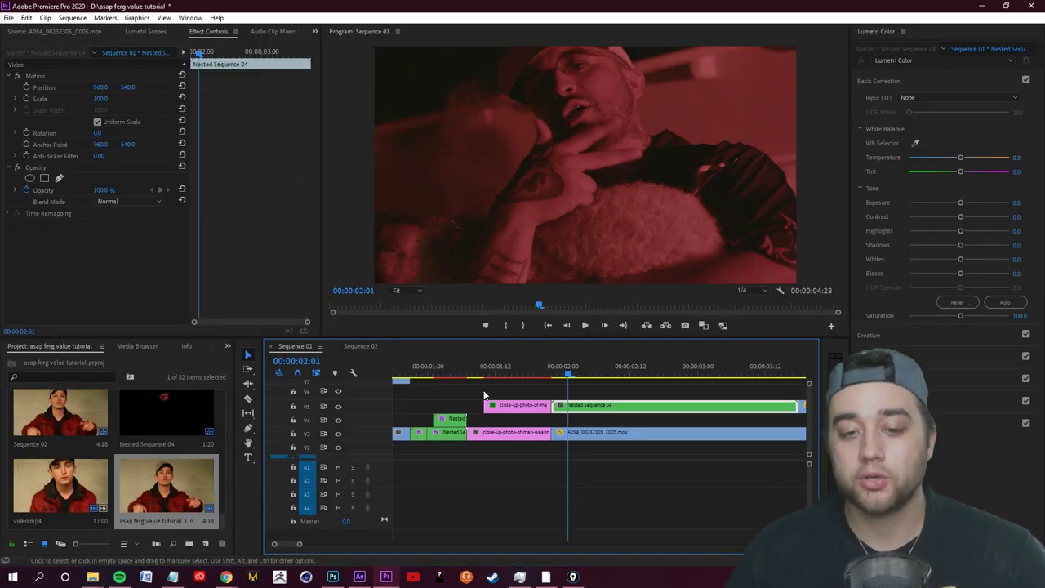
In Premiere Pro, save the project and play Sequence 01 from the start.
{"action": "left_click", "coordinate": [487, 390]}
{"action": "key", "text": "ctrl+s"}
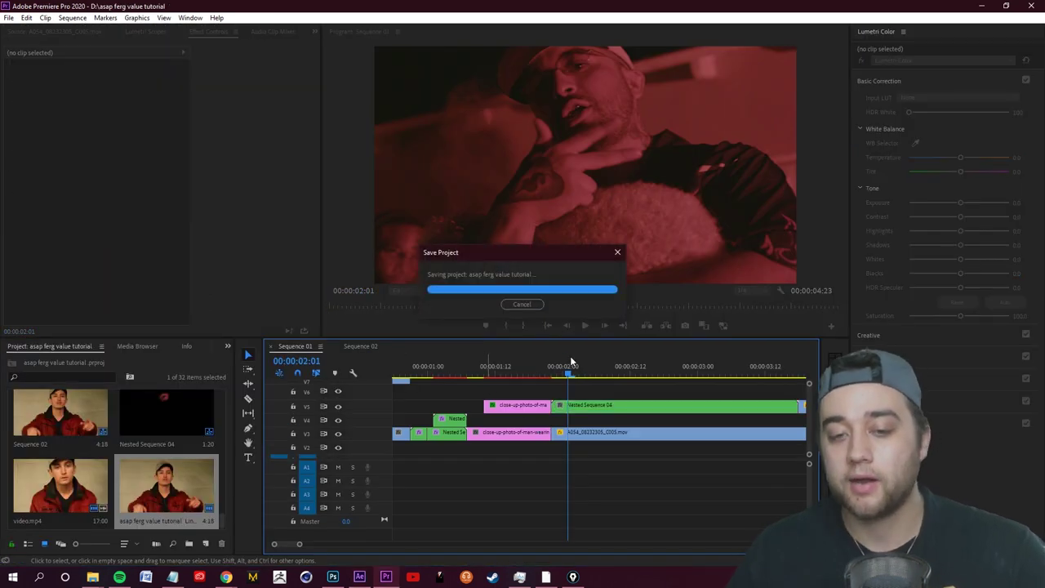
{"action": "key", "text": "Home"}
{"action": "key", "text": "space"}
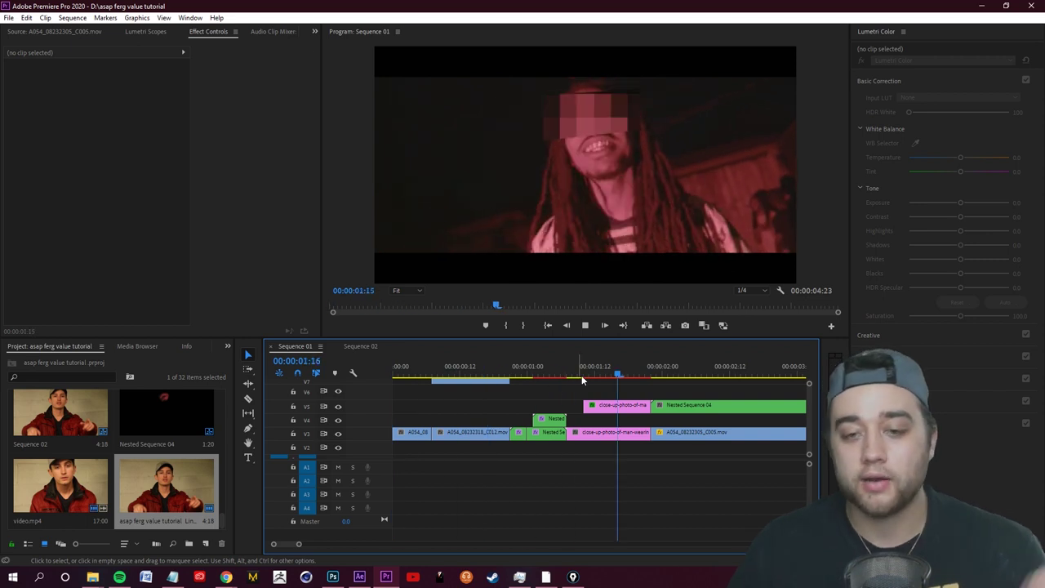
Replay and scrub Sequence 01 to review the mosaic, mouth overlay and liquified still, and return to the start.
{"action": "left_click", "coordinate": [443, 376]}
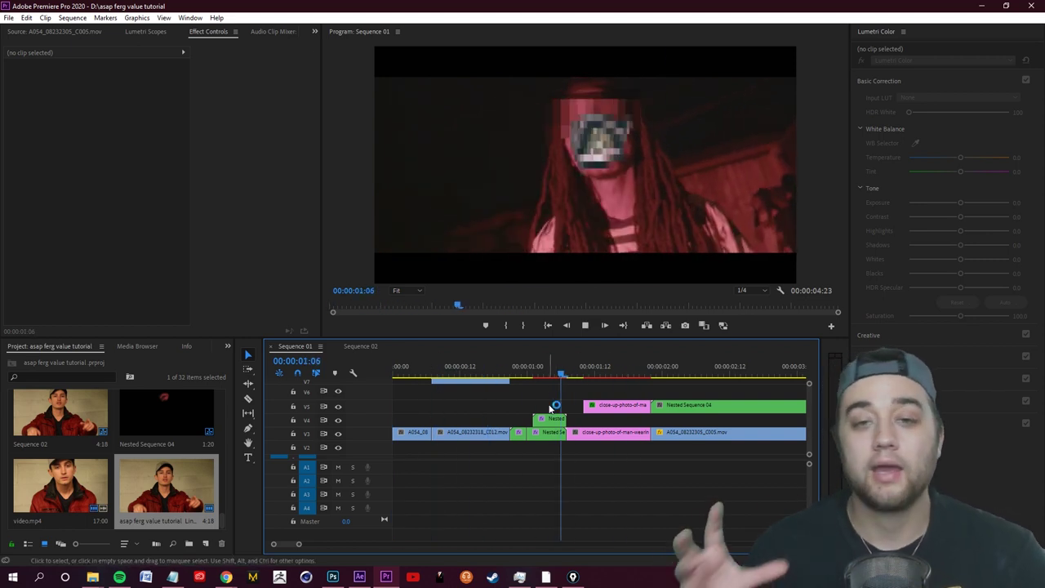
{"action": "key", "text": "space"}
{"action": "left_click_drag", "start_coordinate": [551, 373], "coordinate": [460, 375]}
{"action": "key", "text": "space"}
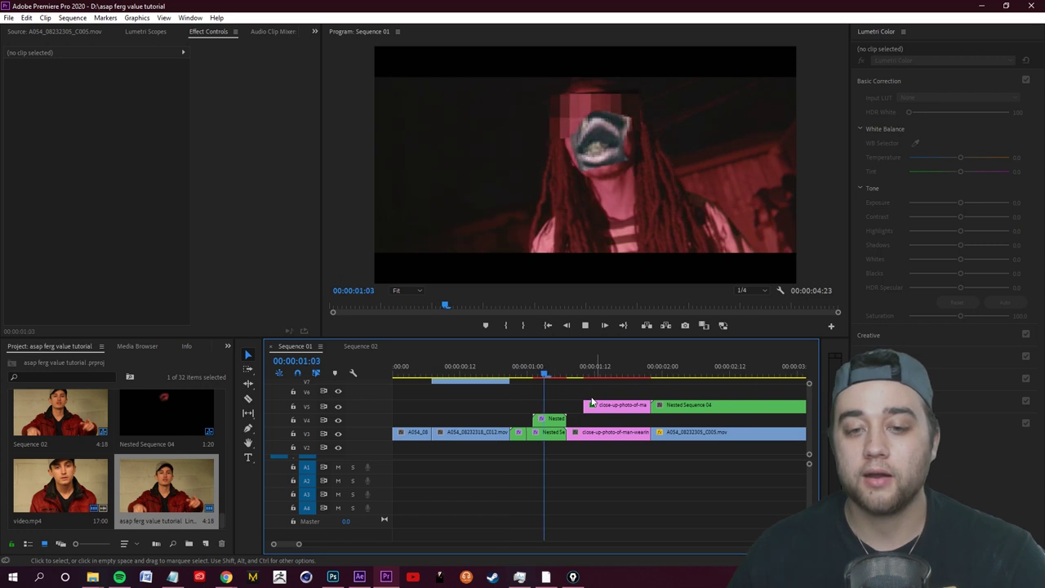
{"action": "left_click", "coordinate": [535, 374]}
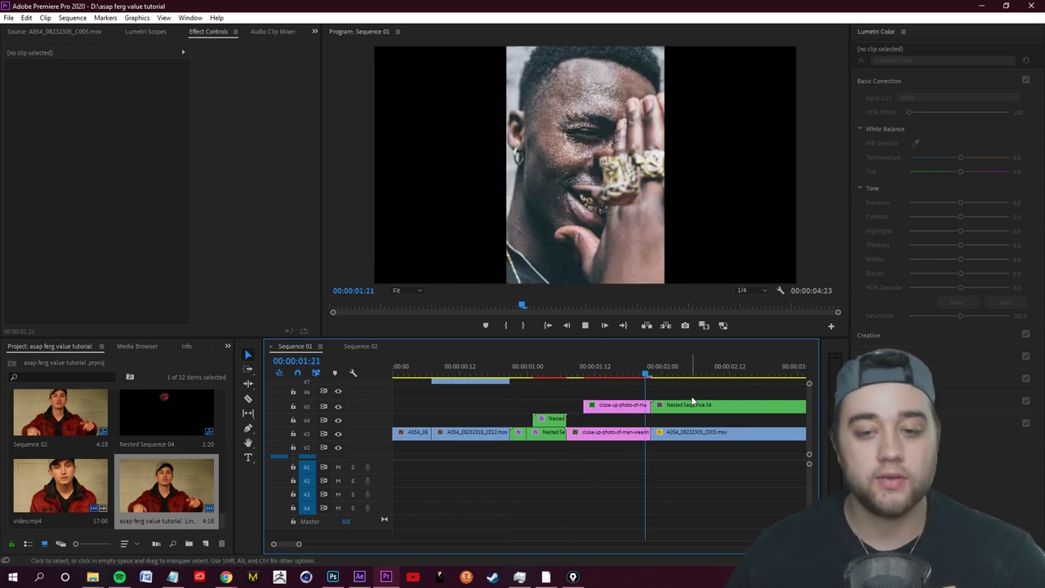
{"action": "left_click", "coordinate": [401, 375]}
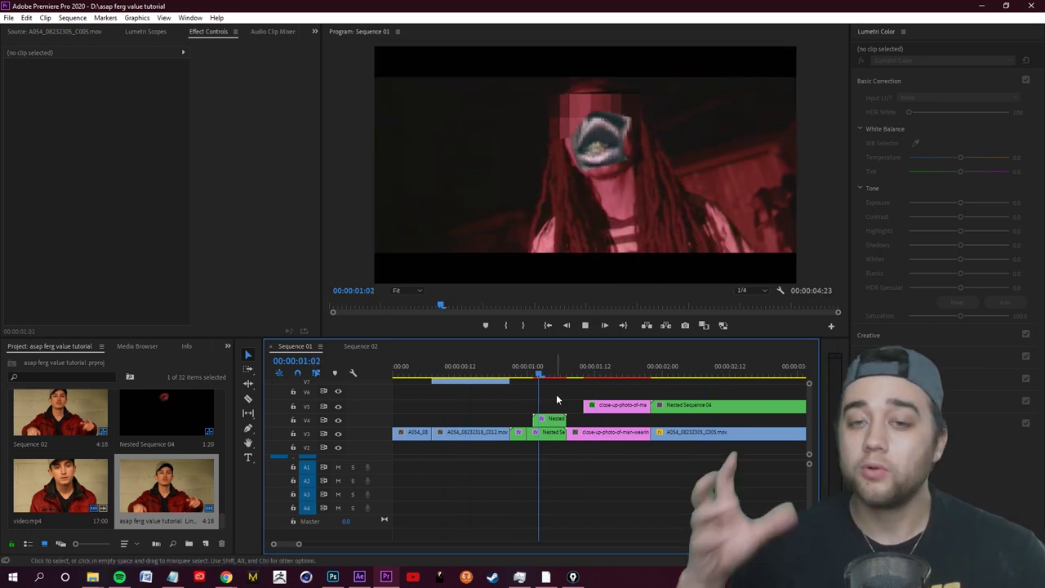
{"action": "key", "text": "space"}
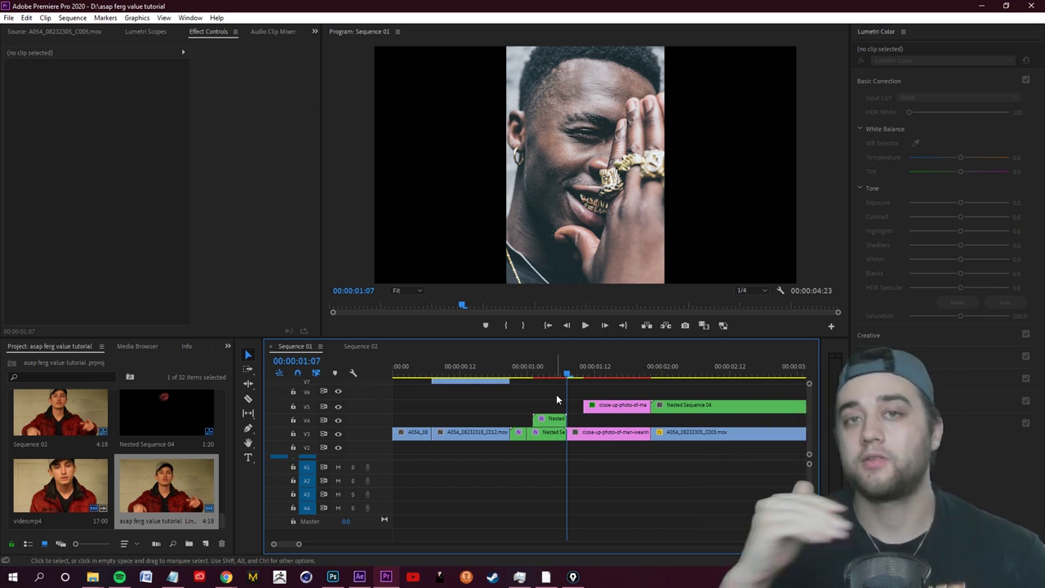
{"action": "left_click_drag", "start_coordinate": [578, 364], "coordinate": [384, 394]}
{"action": "key", "text": "space"}
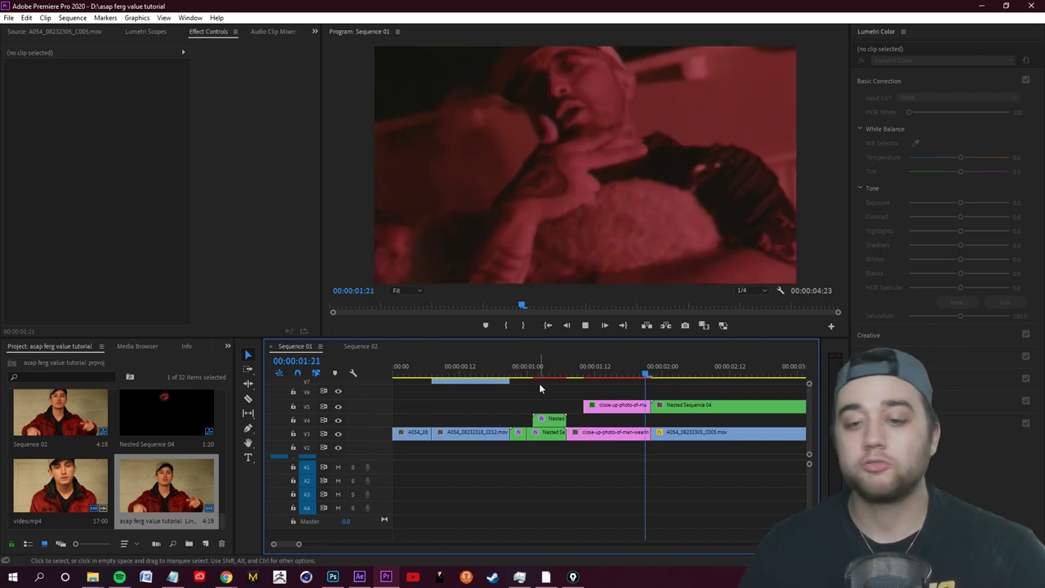
{"action": "left_click", "coordinate": [732, 378]}
{"action": "left_click_drag", "start_coordinate": [732, 378], "coordinate": [612, 378]}
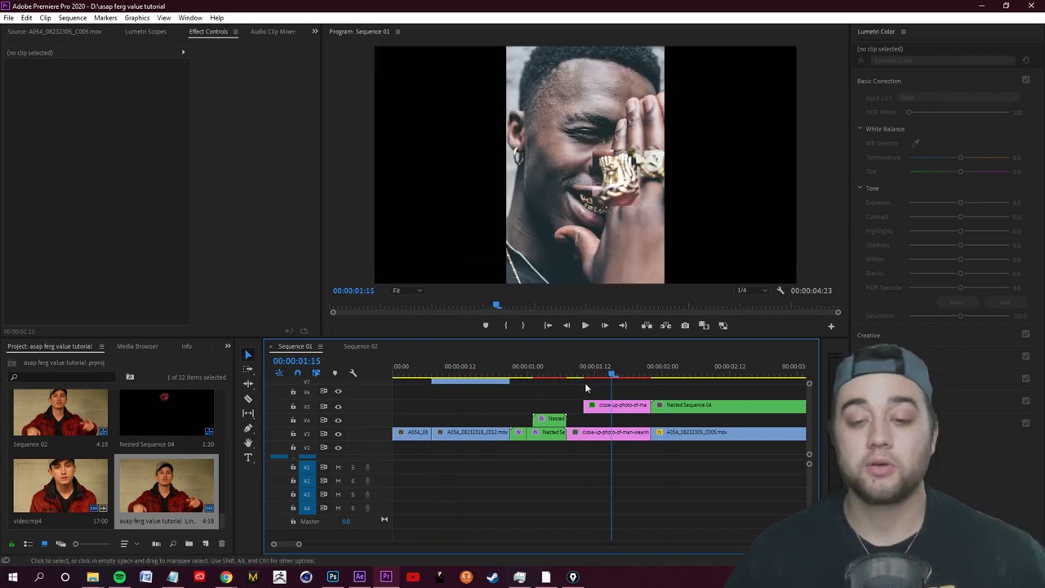
{"action": "key", "text": "Home"}
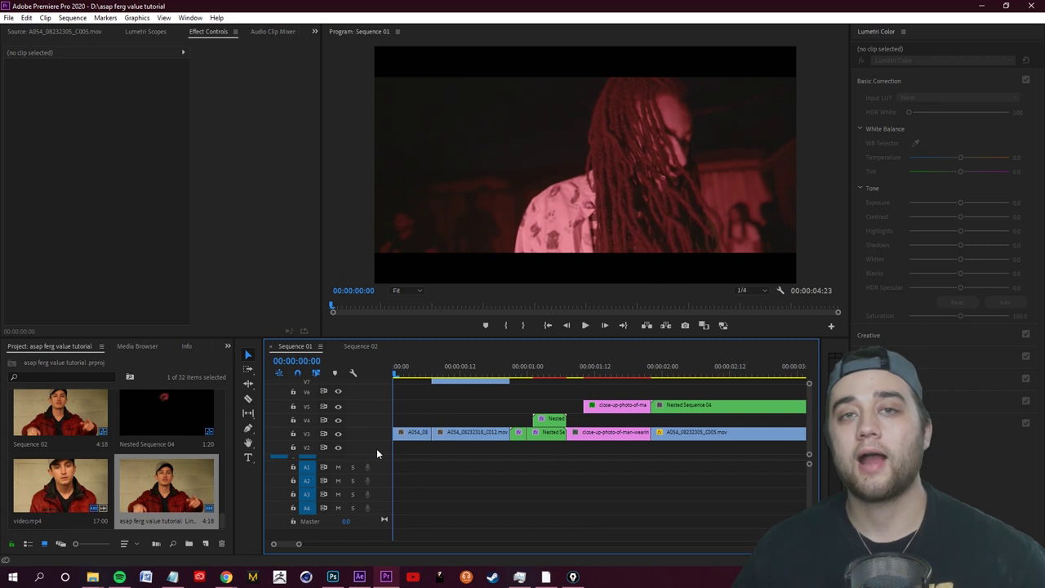